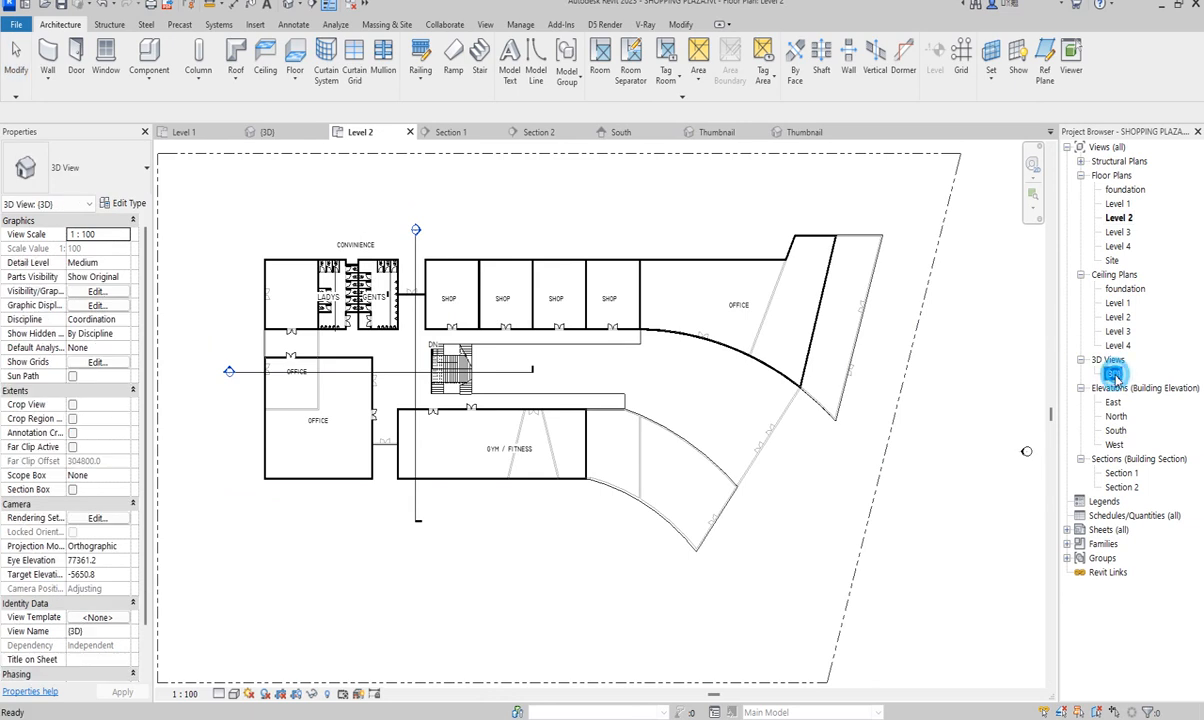
# Step: Reveal the hidden elements in the 3D view, unhide the hidden Cast-In-Place stair beside the visible one, and leave the reveal mode
pyautogui.scroll(-3, 698, 492)
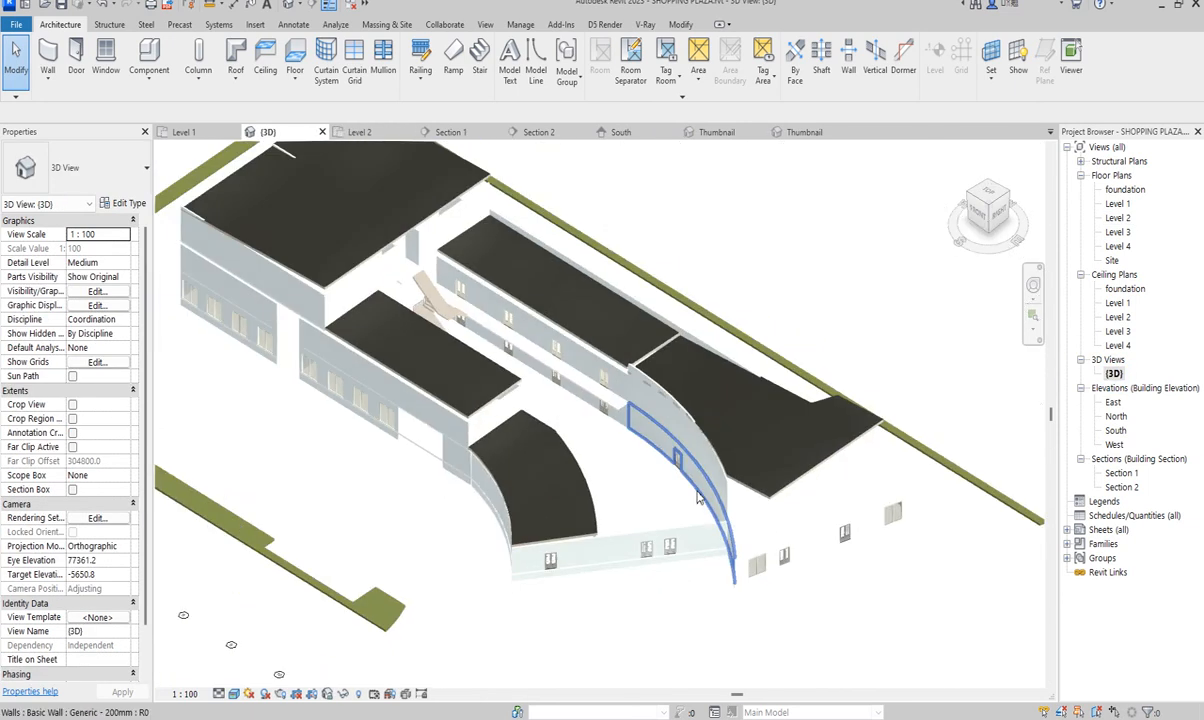
pyautogui.scroll(5, 496, 364)
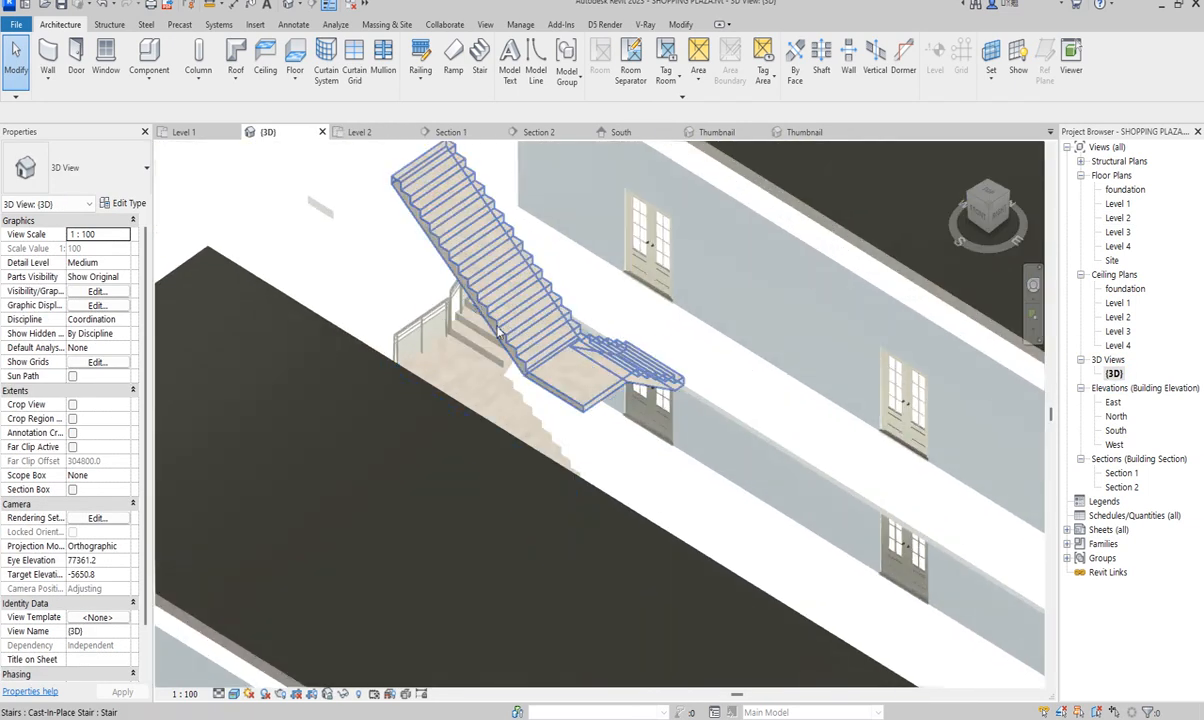
pyautogui.scroll(-3, 580, 415)
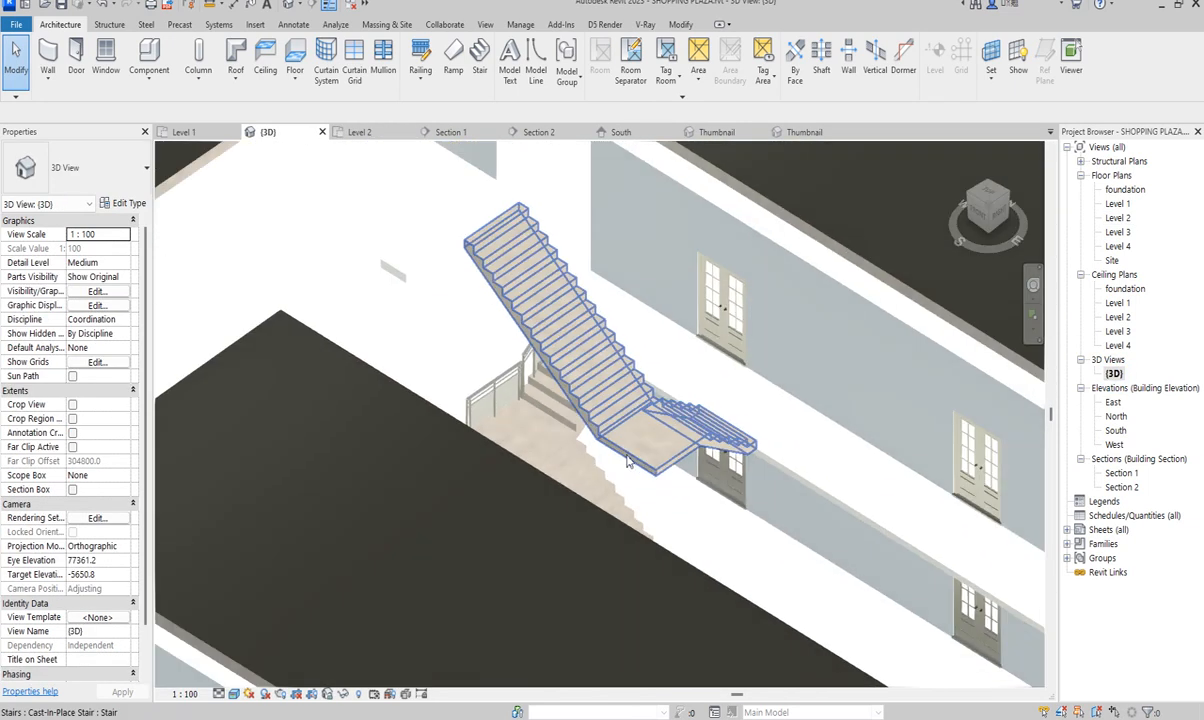
pyautogui.scroll(-3, 558, 408)
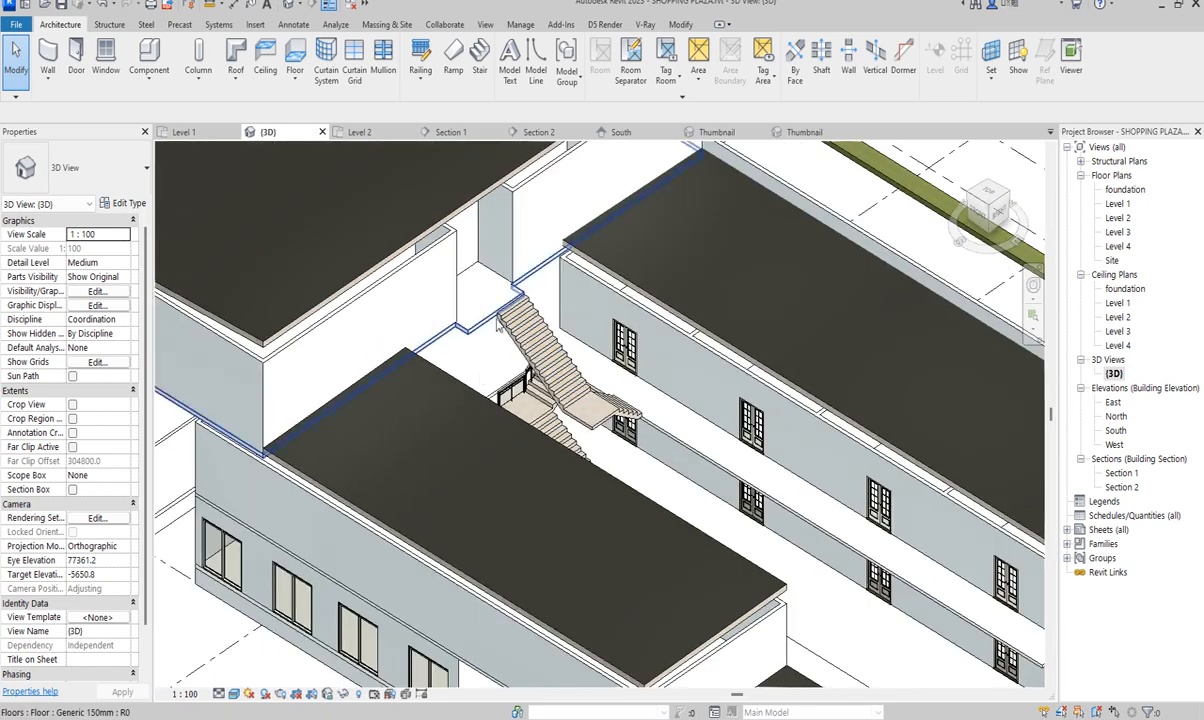
pyautogui.scroll(2, 537, 388)
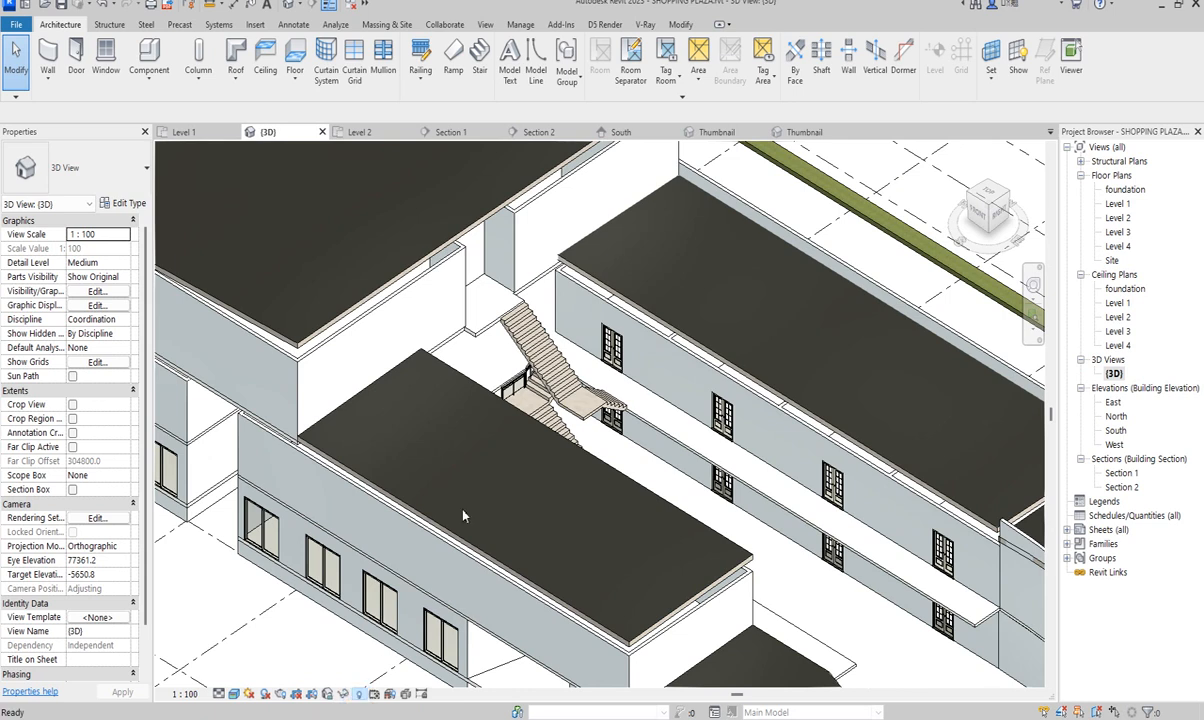
pyautogui.click(358, 696)
pyautogui.click(517, 317)
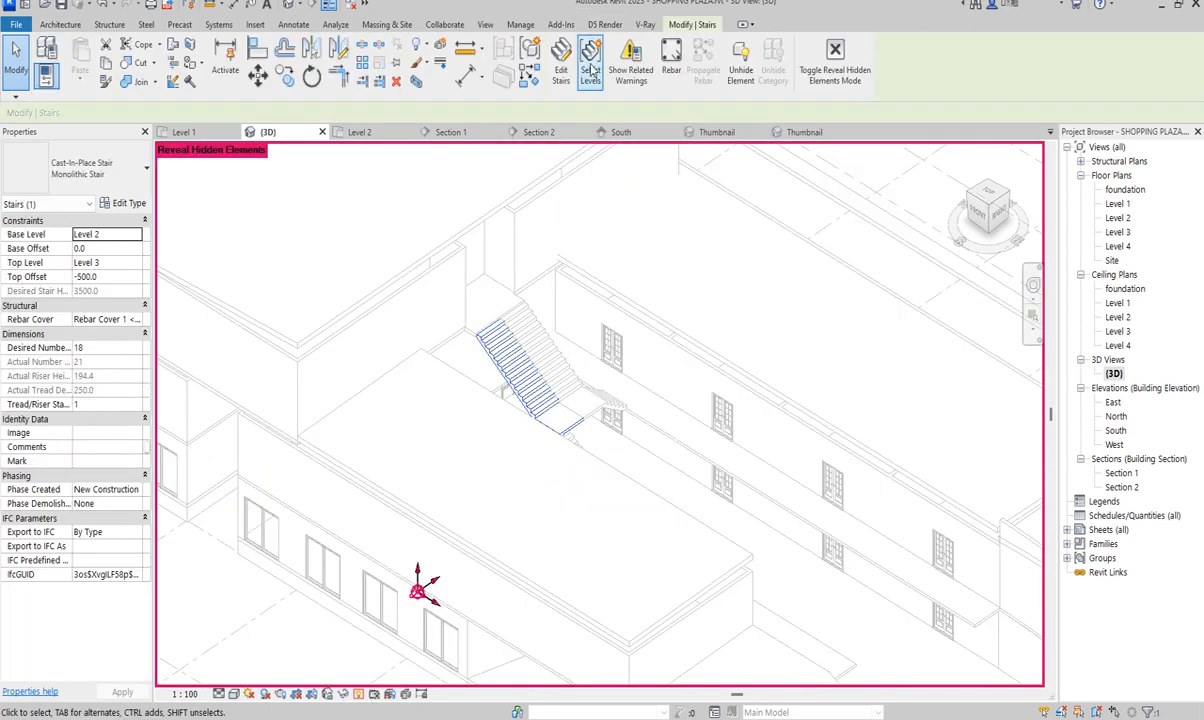
pyautogui.click(741, 72)
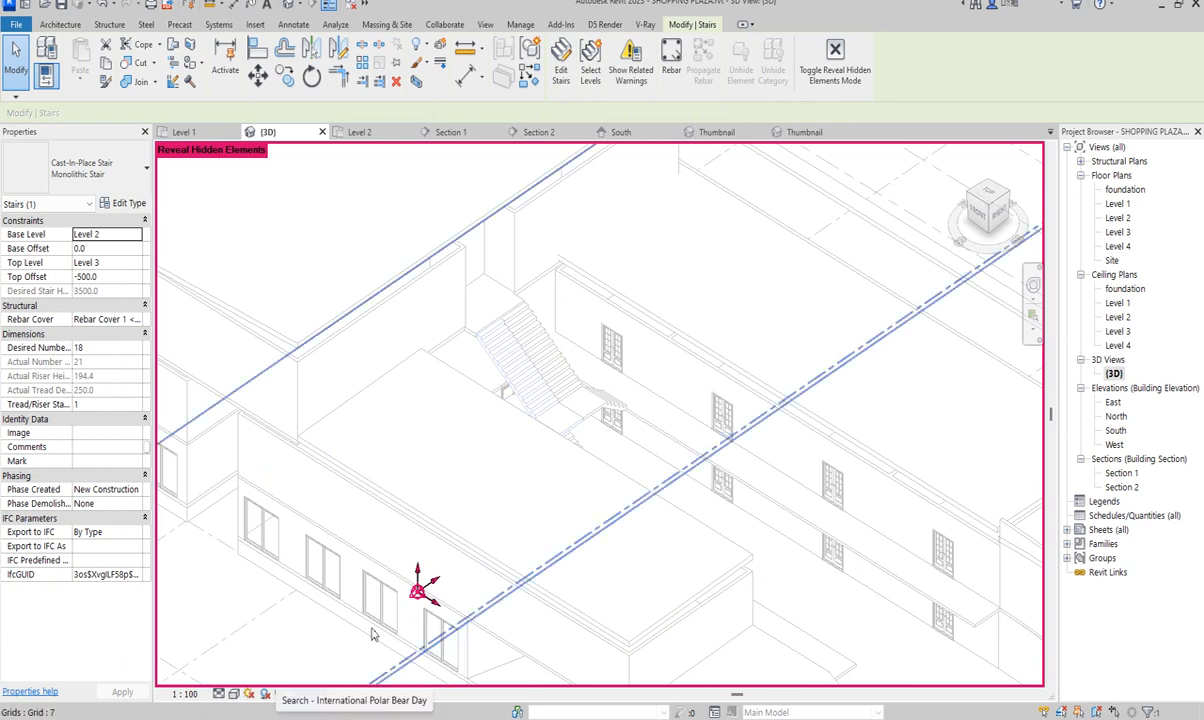
pyautogui.click(339, 645)
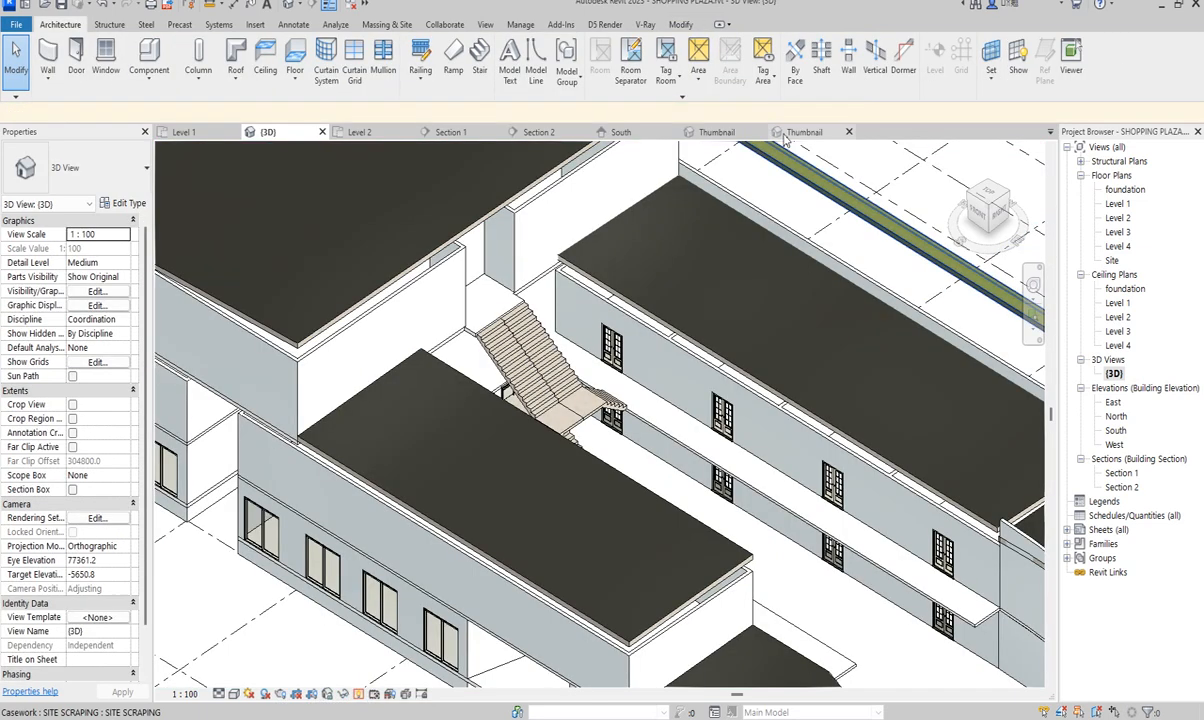
# Step: Inspect the side-by-side stairs and the building in 3D, and open the Level 1 floor plan
pyautogui.scroll(5, 533, 435)
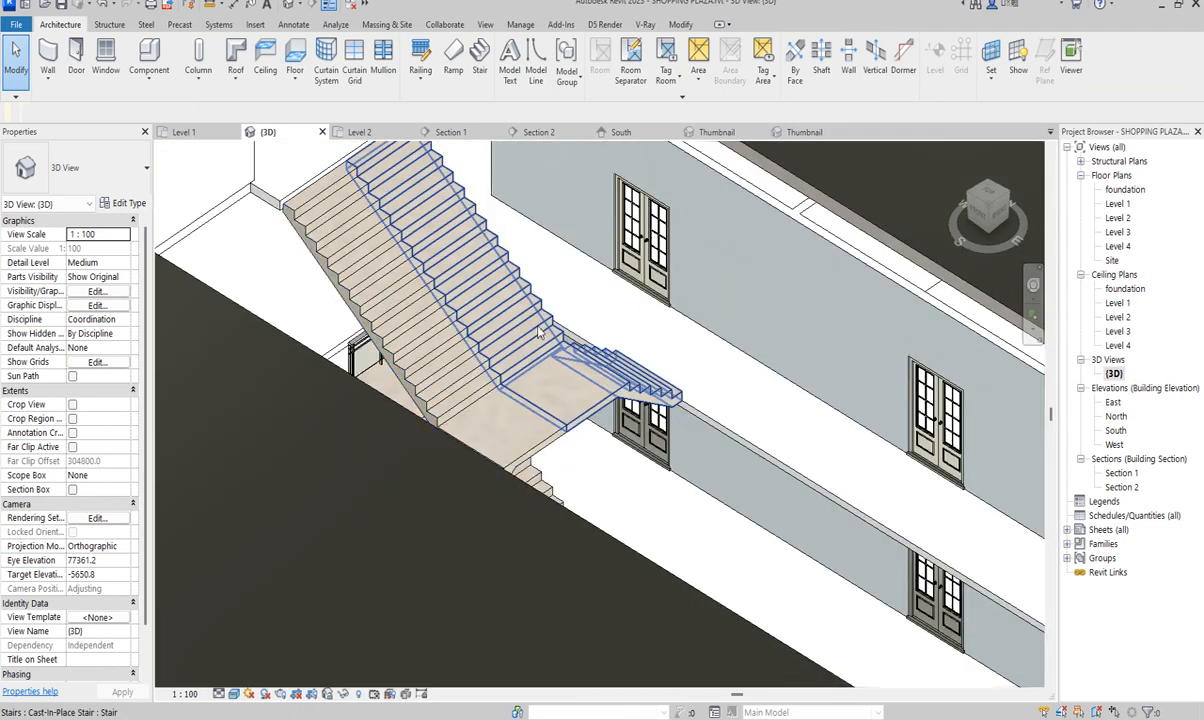
pyautogui.scroll(-2, 572, 355)
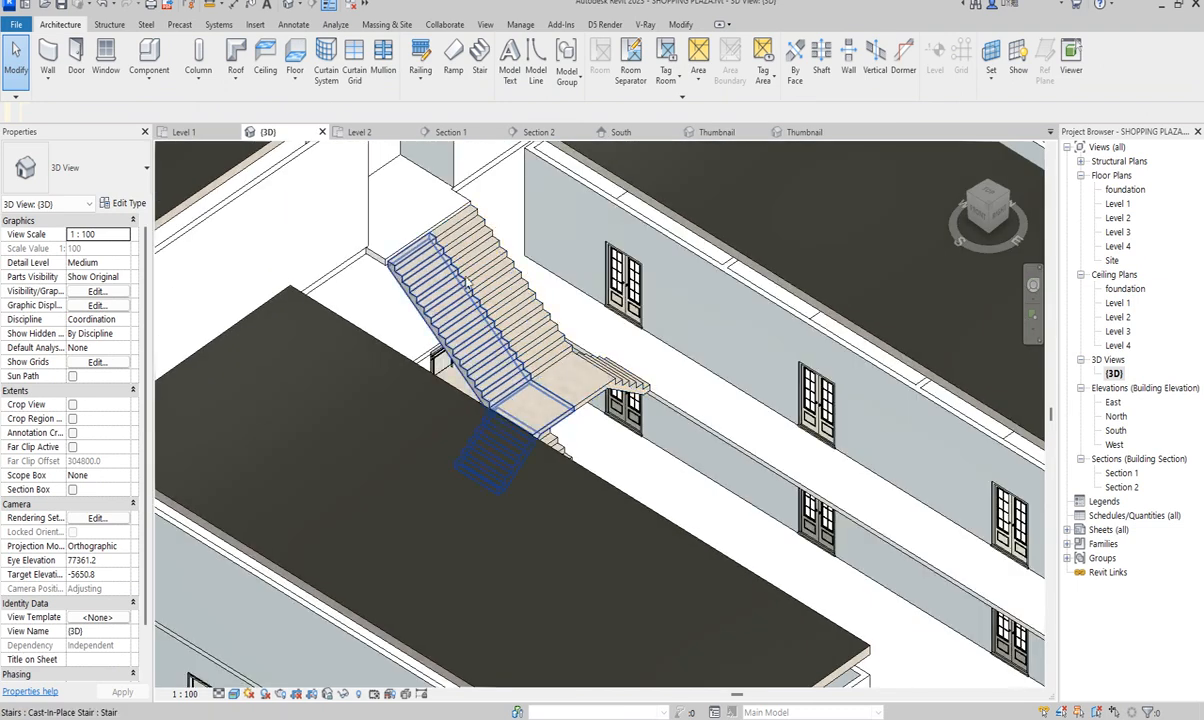
pyautogui.scroll(-3, 444, 237)
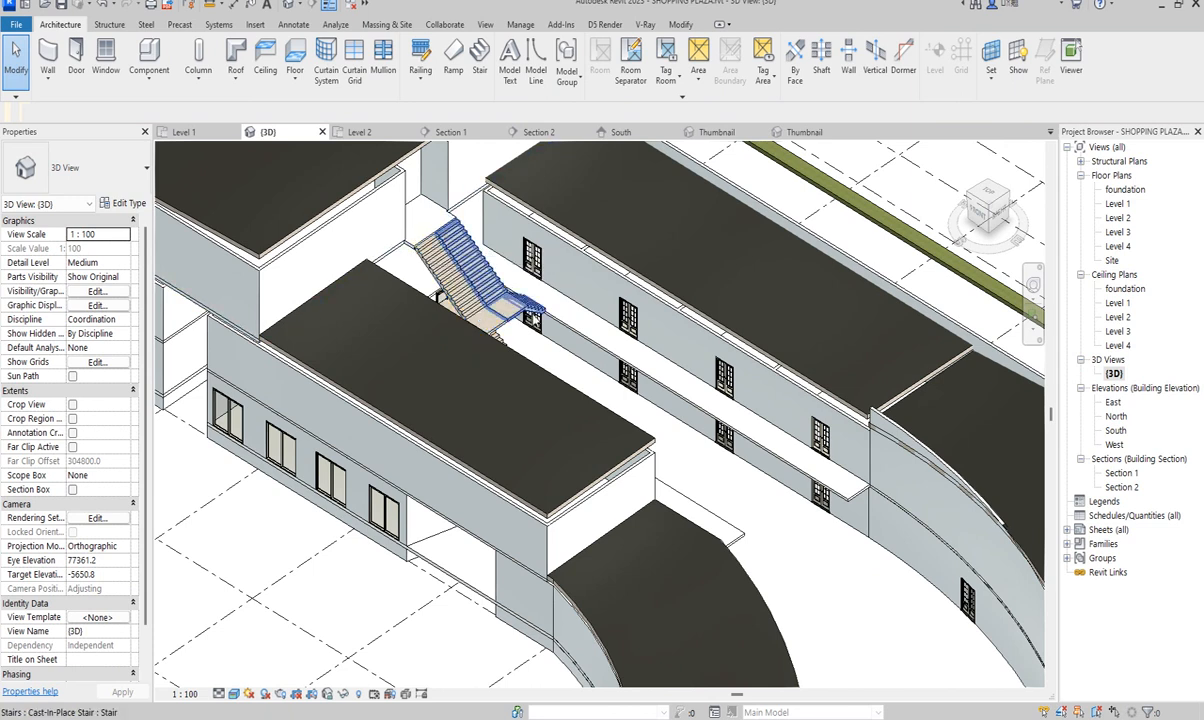
pyautogui.scroll(-2, 492, 310)
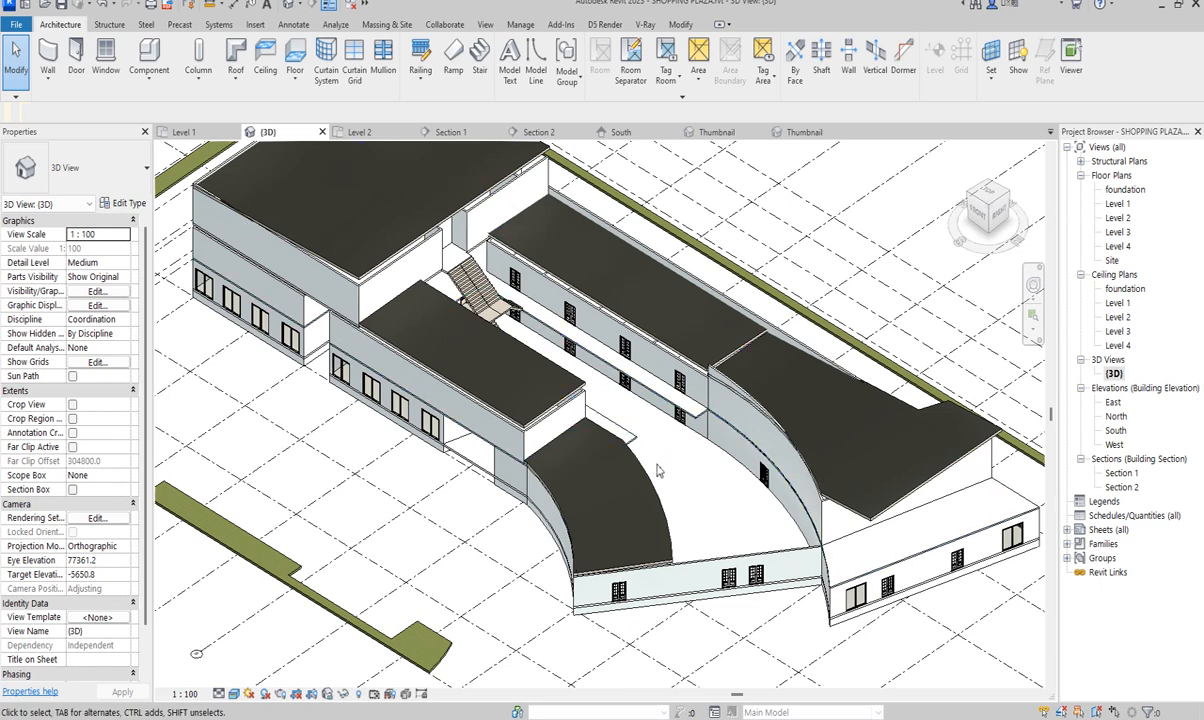
pyautogui.doubleClick(1118, 203)
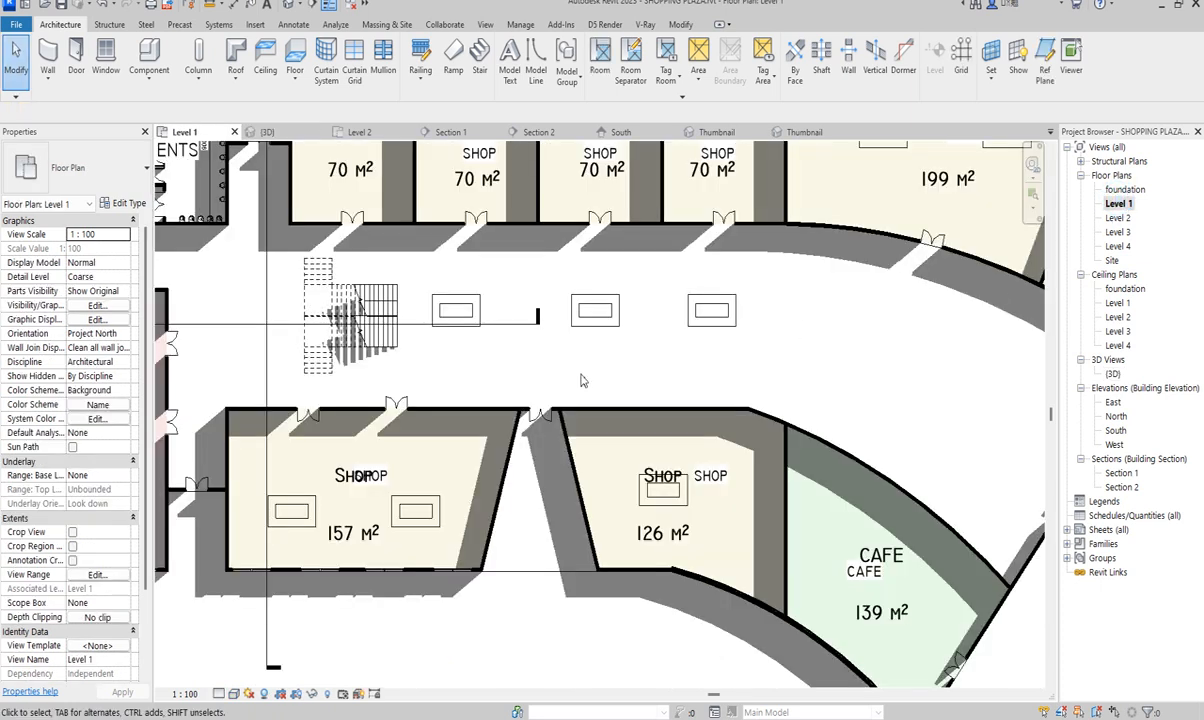
pyautogui.scroll(-5, 446, 372)
pyautogui.scroll(4, 693, 343)
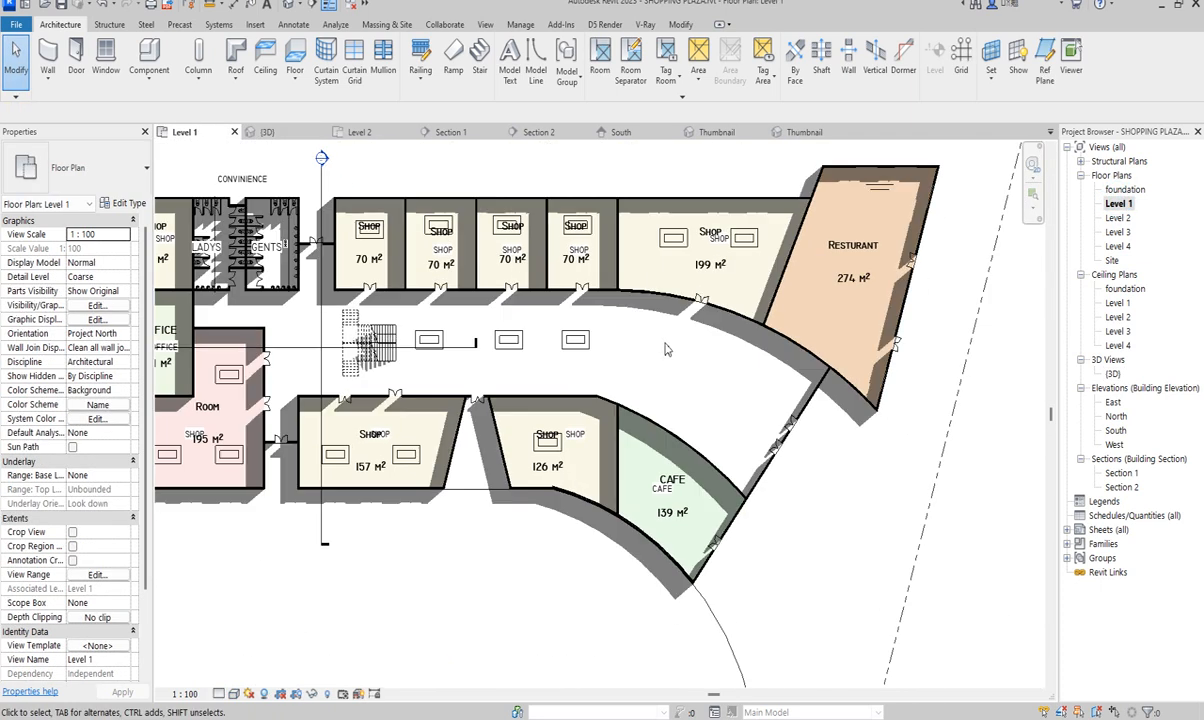
pyautogui.scroll(2, 693, 343)
pyautogui.scroll(-4, 693, 343)
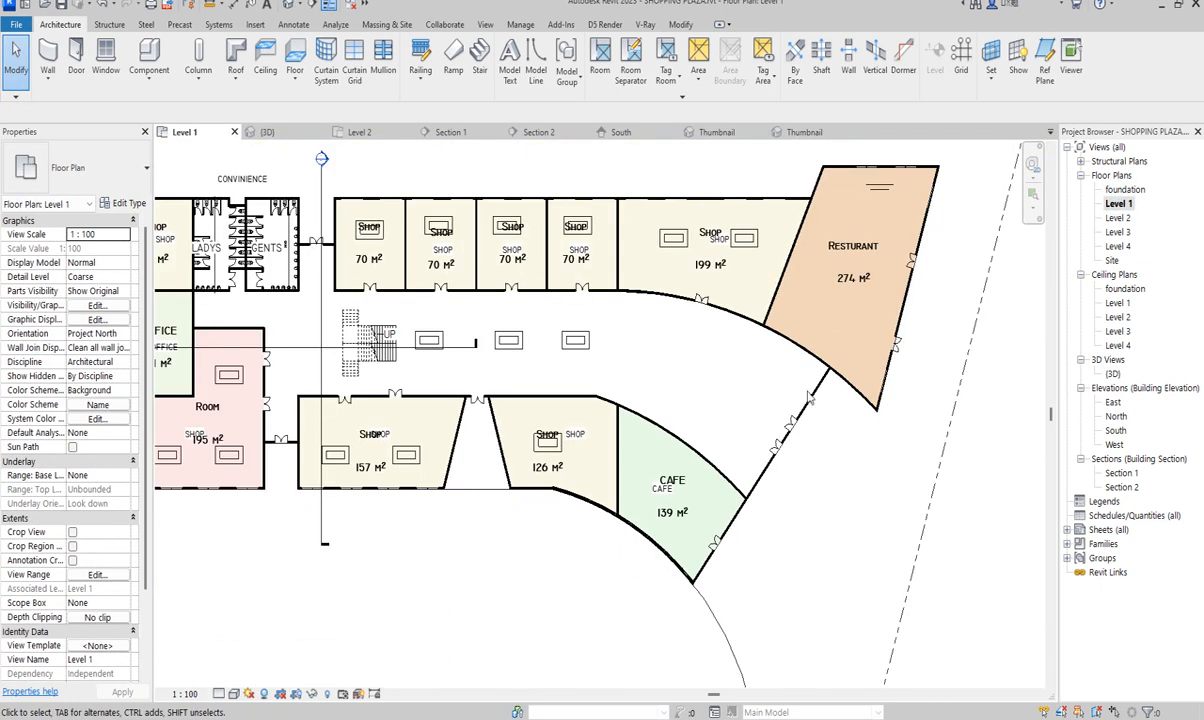
pyautogui.click(830, 368)
pyautogui.scroll(3, 830, 368)
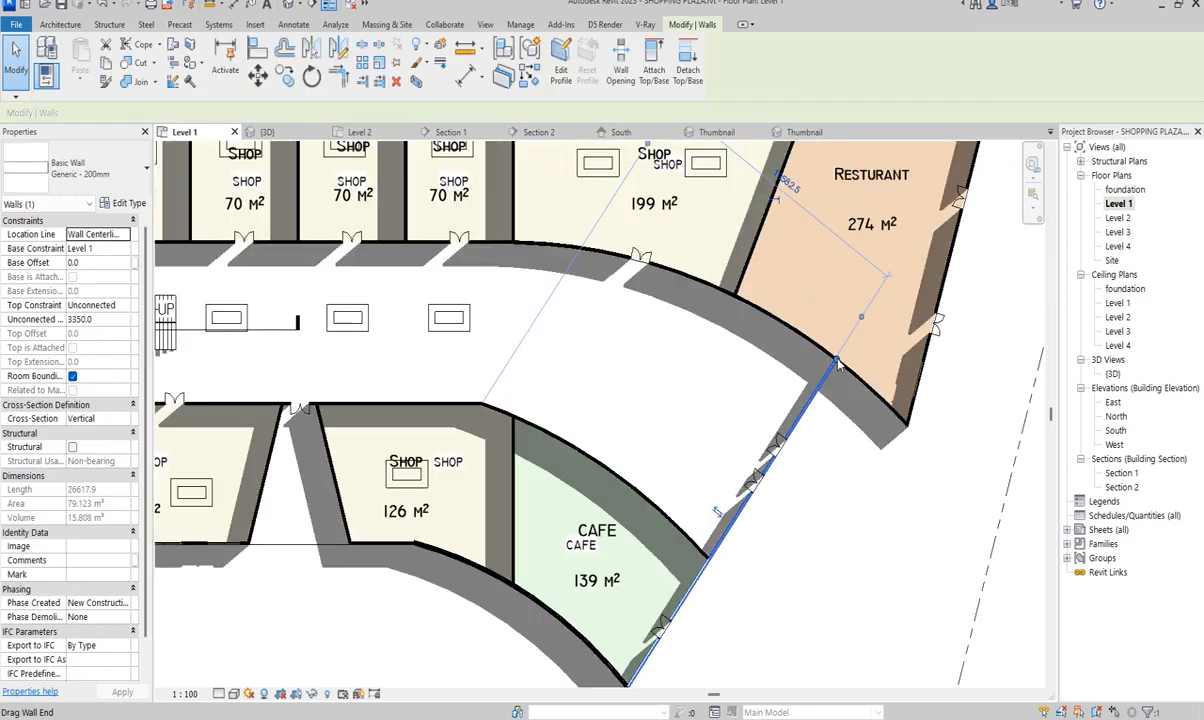
pyautogui.moveTo(836, 359); pyautogui.dragTo(707, 531)
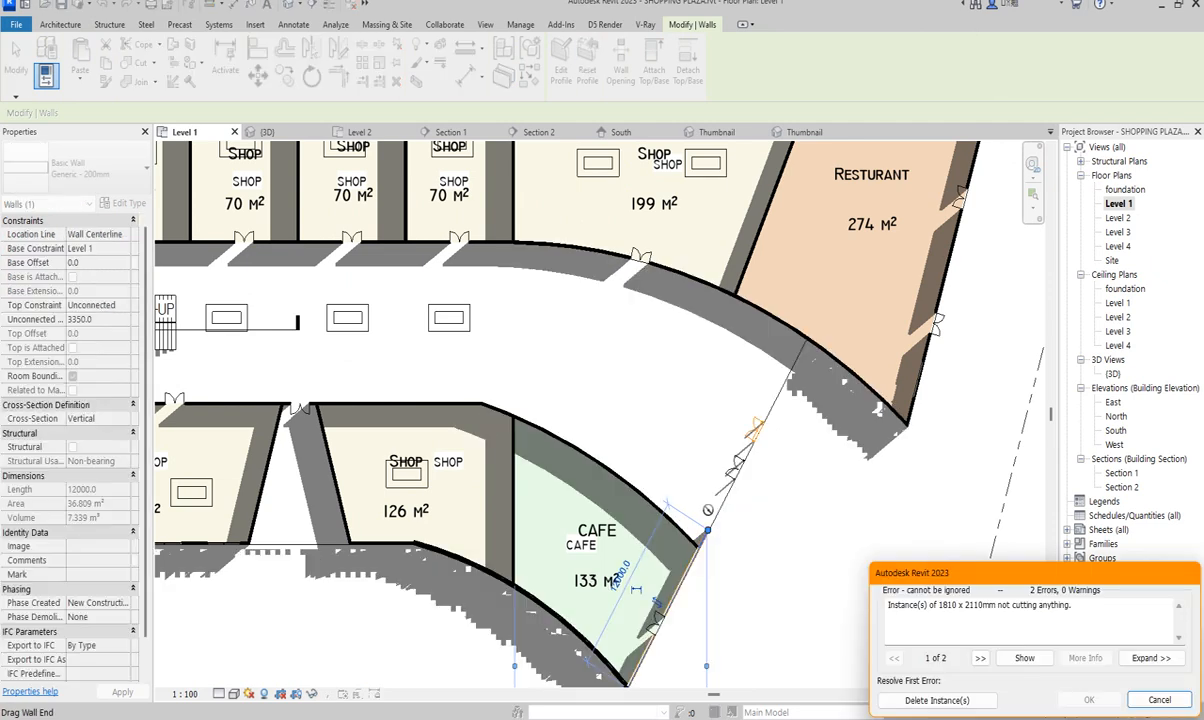
pyautogui.click(1160, 700)
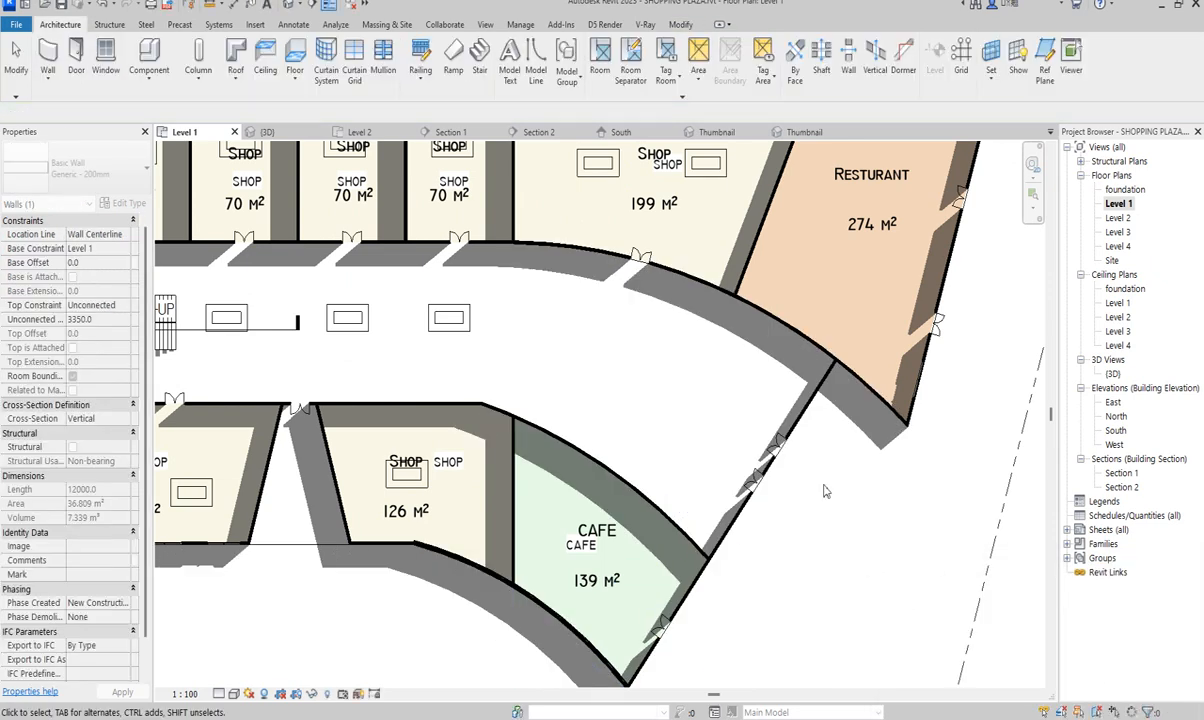
# Step: Trim the slanted entrance wall back to the cafe's curved wall on Level 1 and delete the door instances hosted on the removed section
pyautogui.scroll(-3, 816, 468)
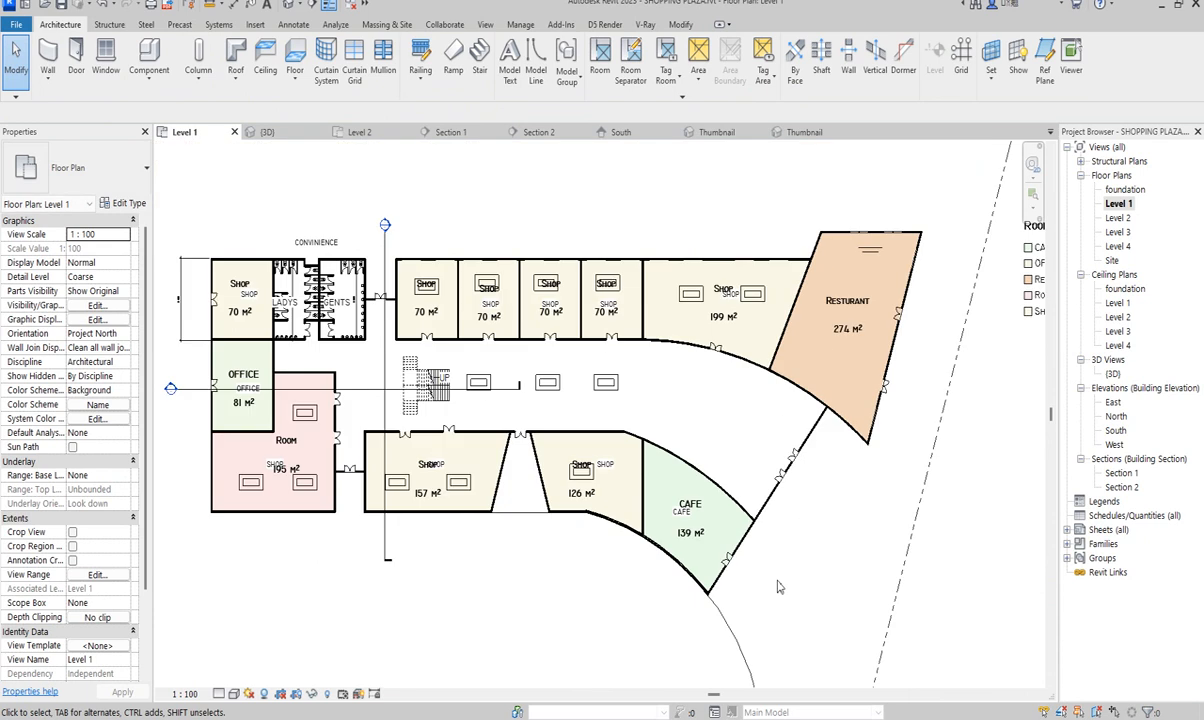
pyautogui.click(680, 25)
pyautogui.click(338, 76)
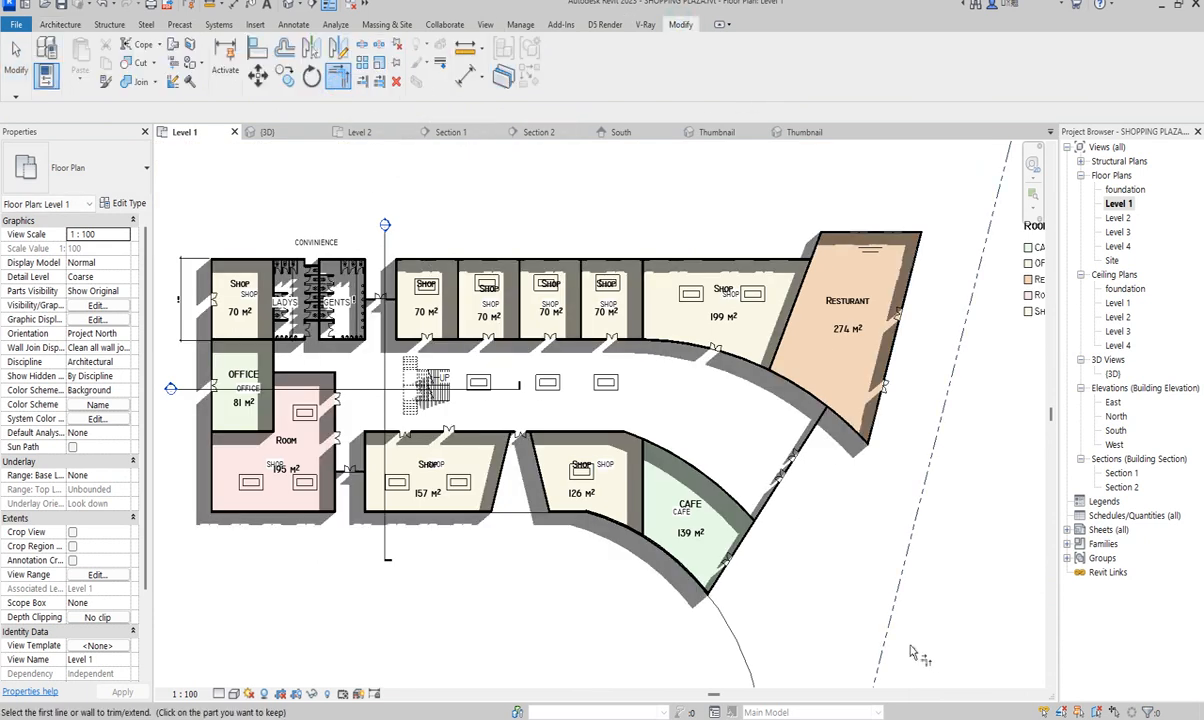
pyautogui.scroll(3, 740, 520)
pyautogui.click(750, 495)
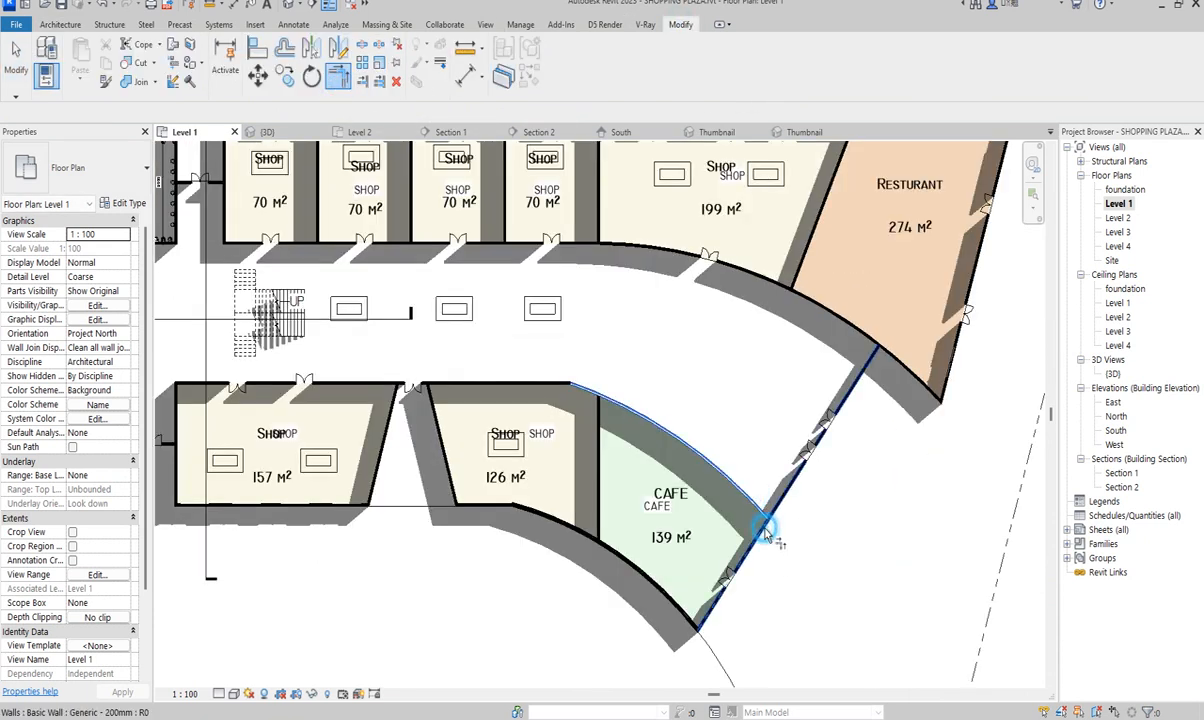
pyautogui.click(738, 515)
pyautogui.moveTo(997, 660)
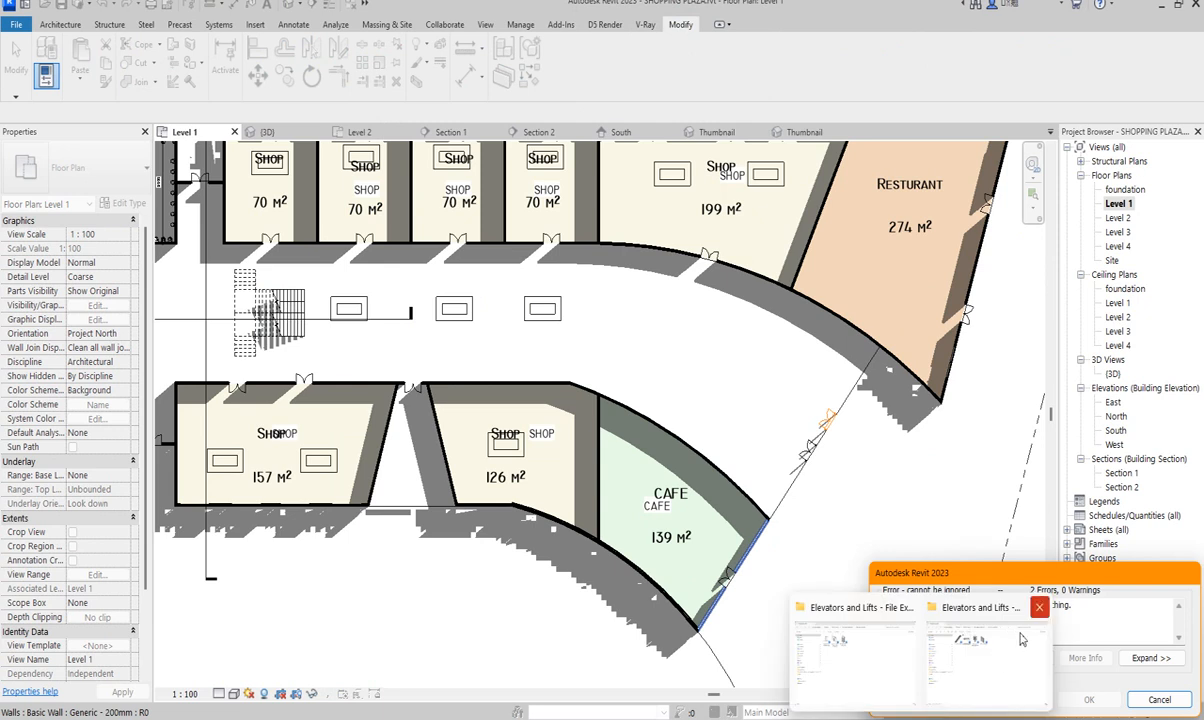
pyautogui.moveTo(1043, 615)
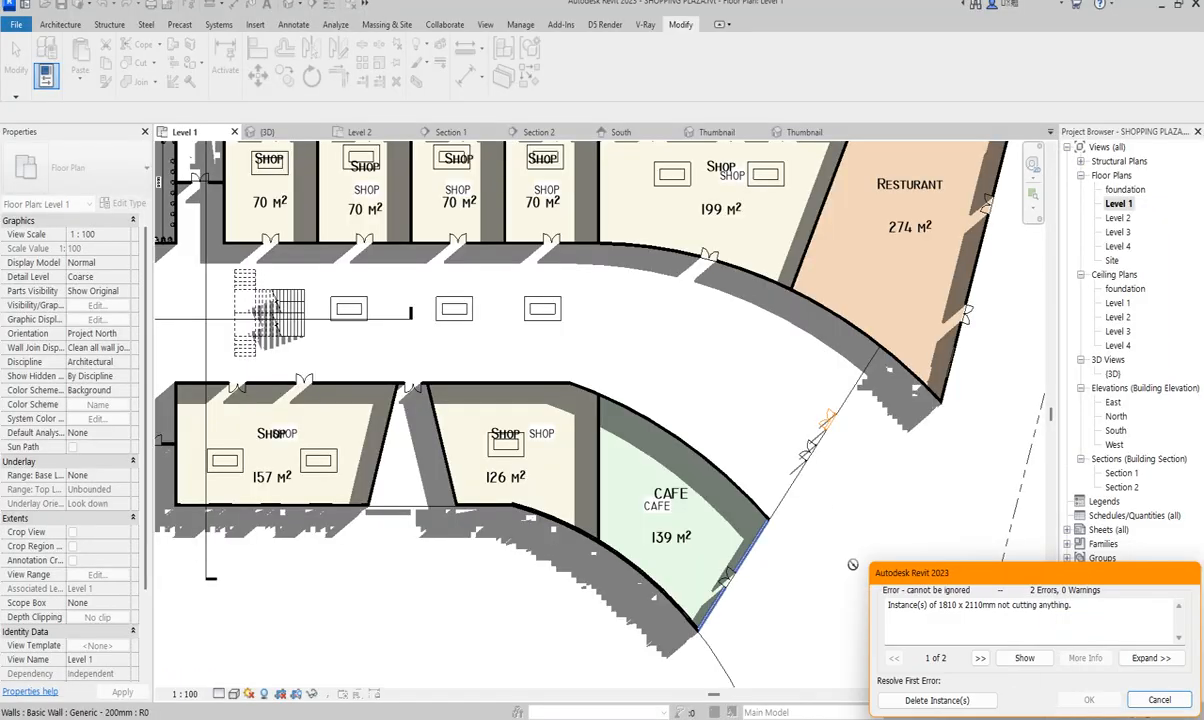
pyautogui.click(930, 700)
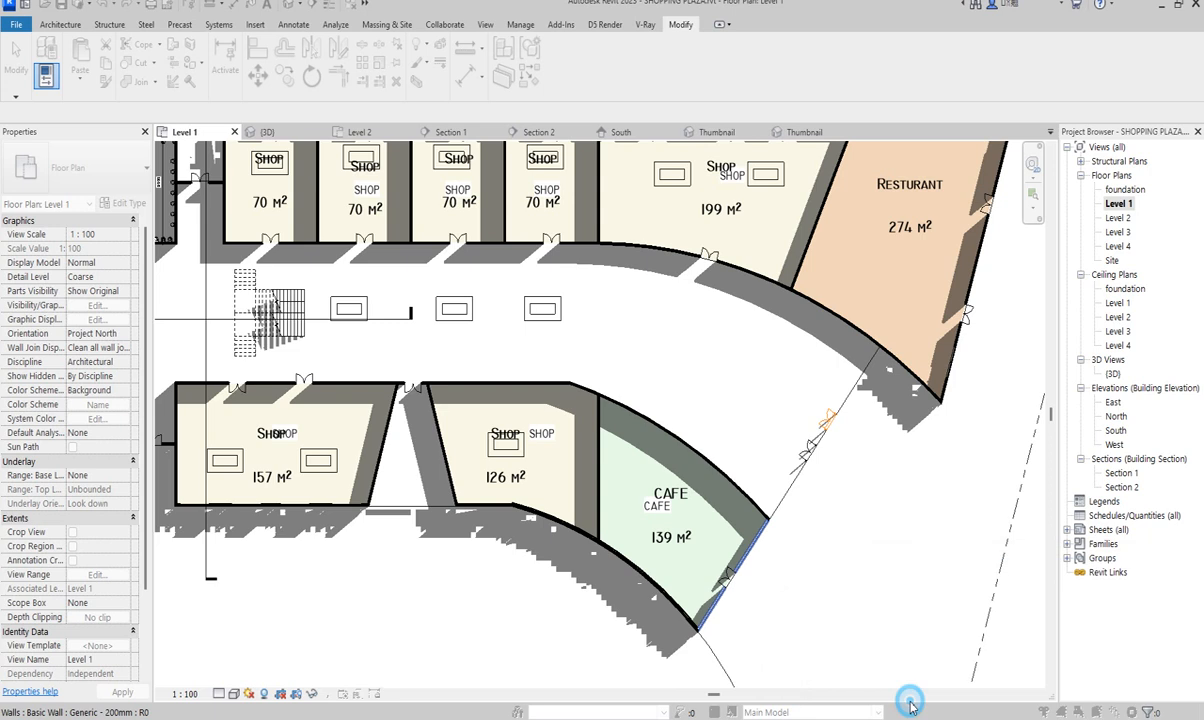
pyautogui.scroll(-2, 676, 345)
pyautogui.rightClick(700, 340)
pyautogui.click(724, 346)
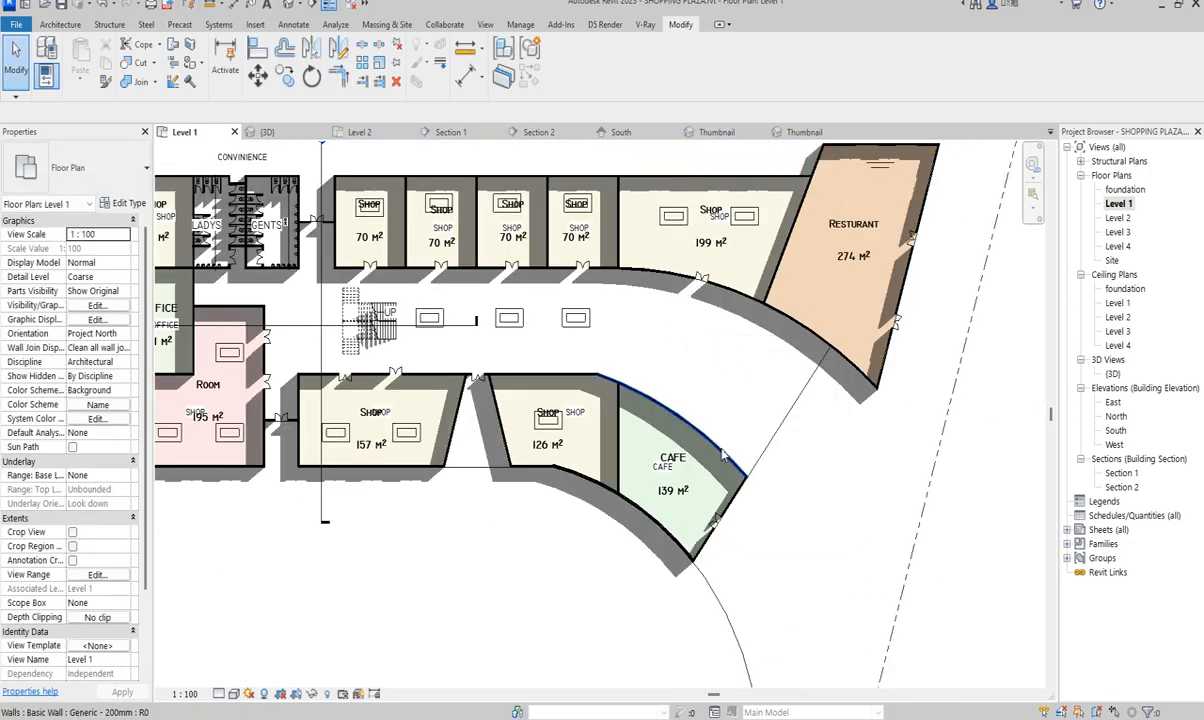
# Step: Choose the 5 m Height type of Escalator (1) as the component to place on Level 1
pyautogui.scroll(2, 700, 428)
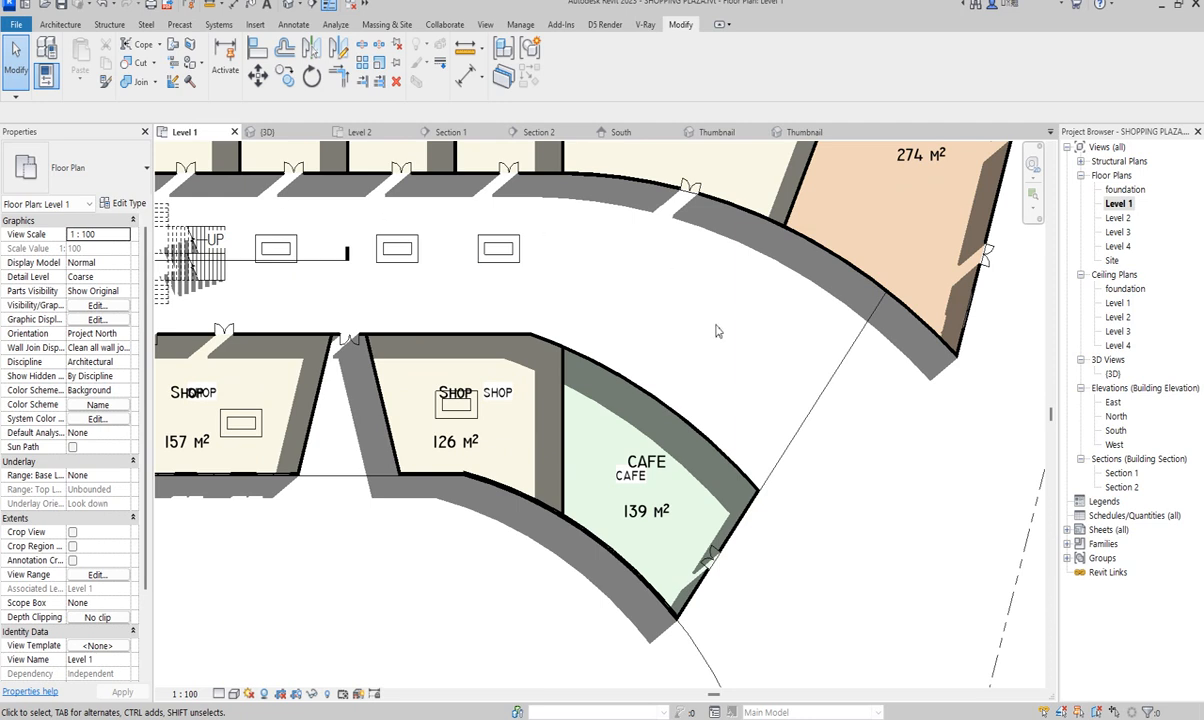
pyautogui.click(60, 24)
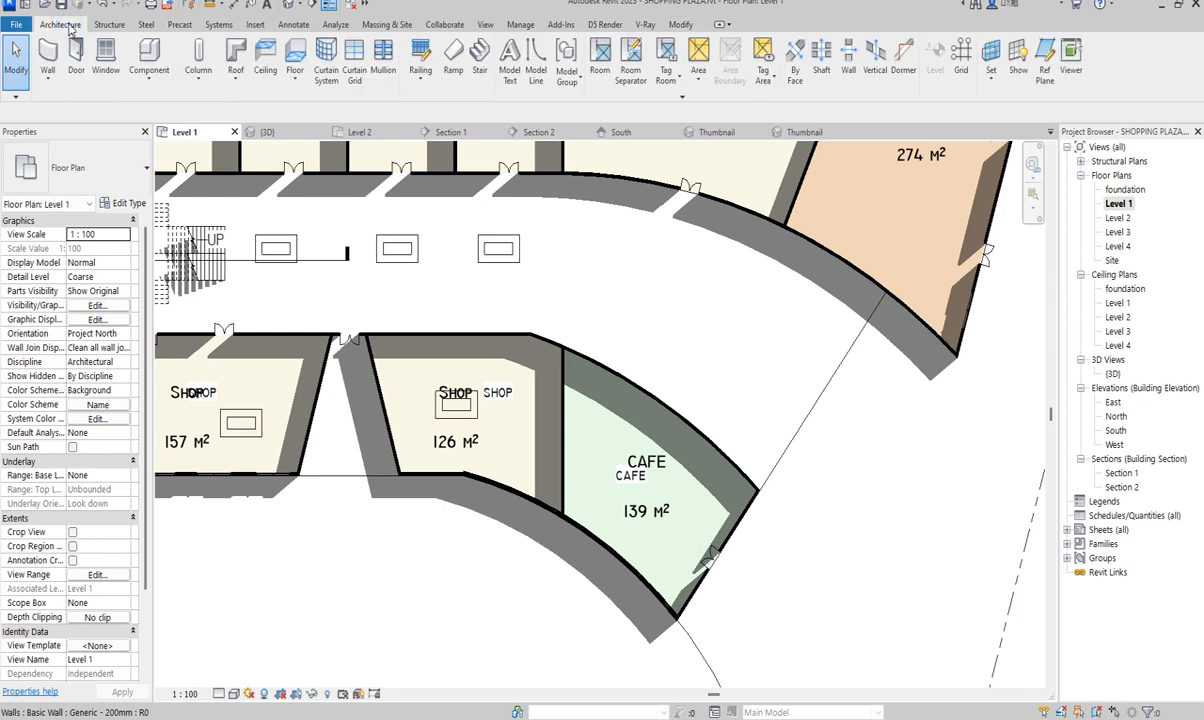
pyautogui.click(152, 56)
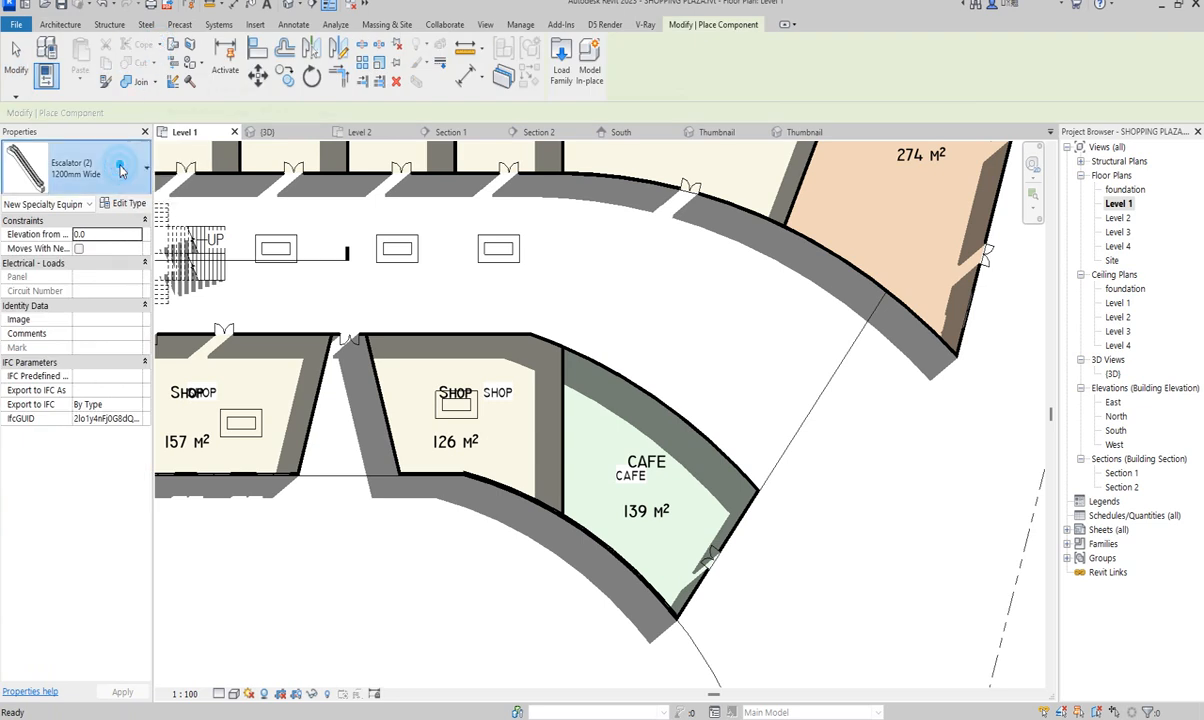
pyautogui.click(130, 185)
pyautogui.scroll(-10, 128, 390)
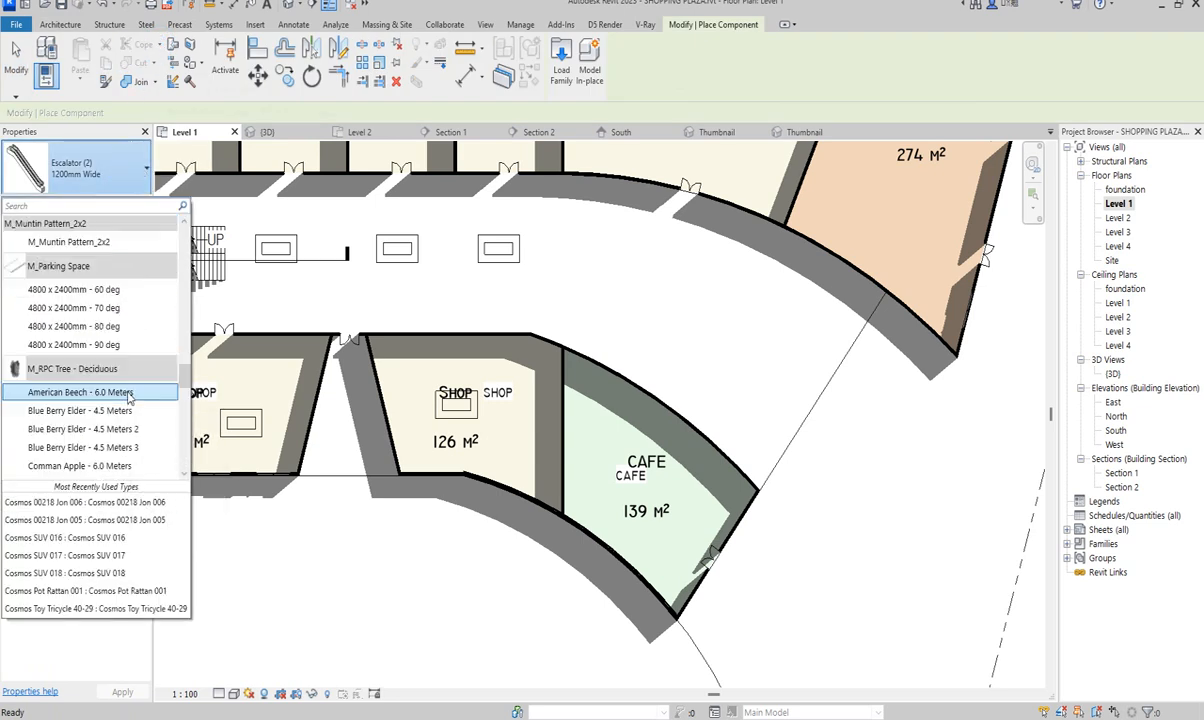
pyautogui.scroll(-15, 128, 395)
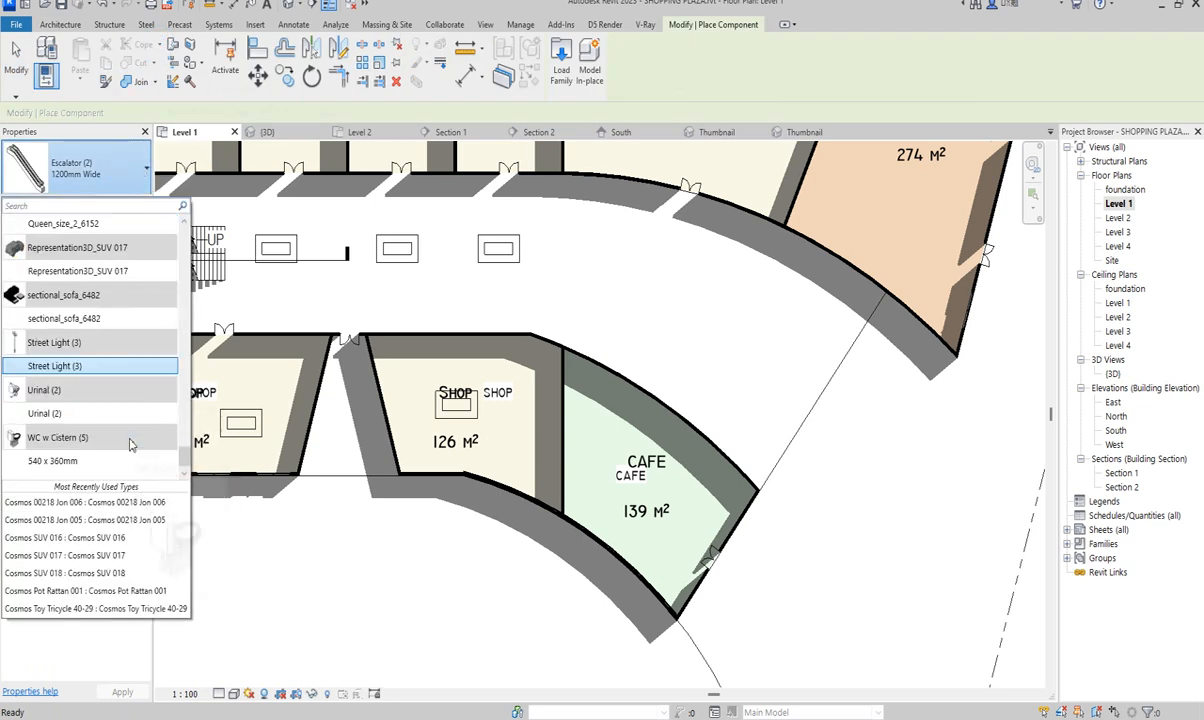
pyautogui.scroll(8, 143, 328)
pyautogui.scroll(15, 143, 328)
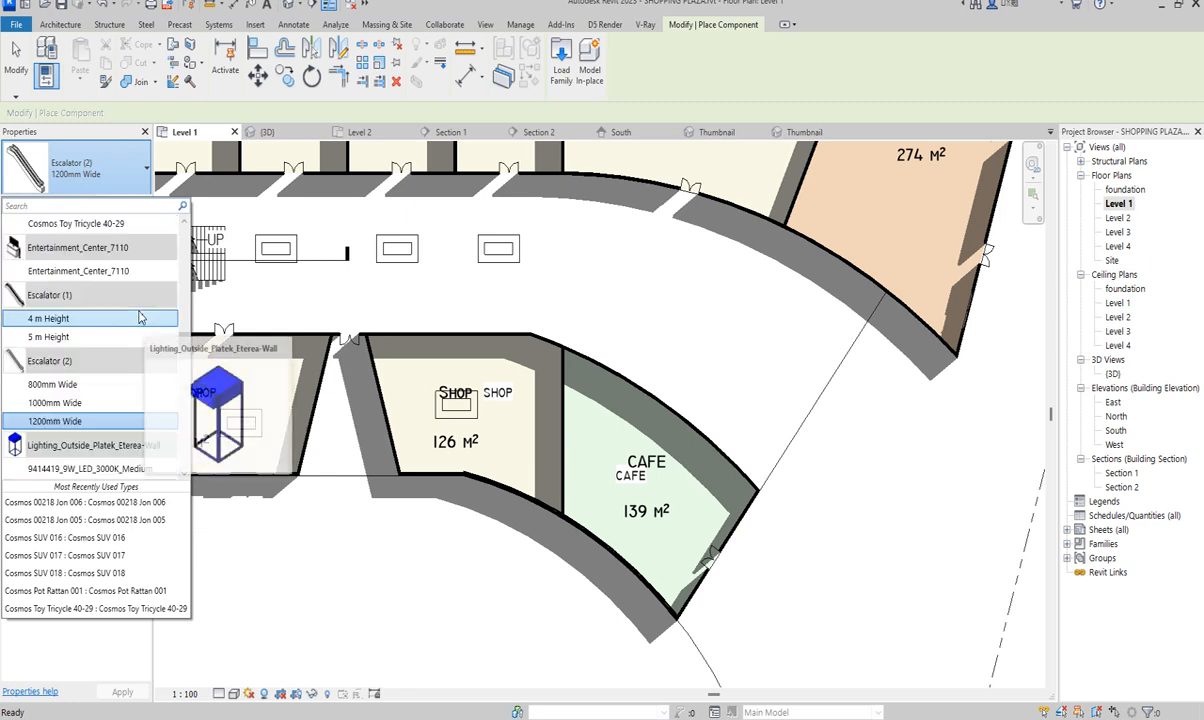
pyautogui.click(57, 338)
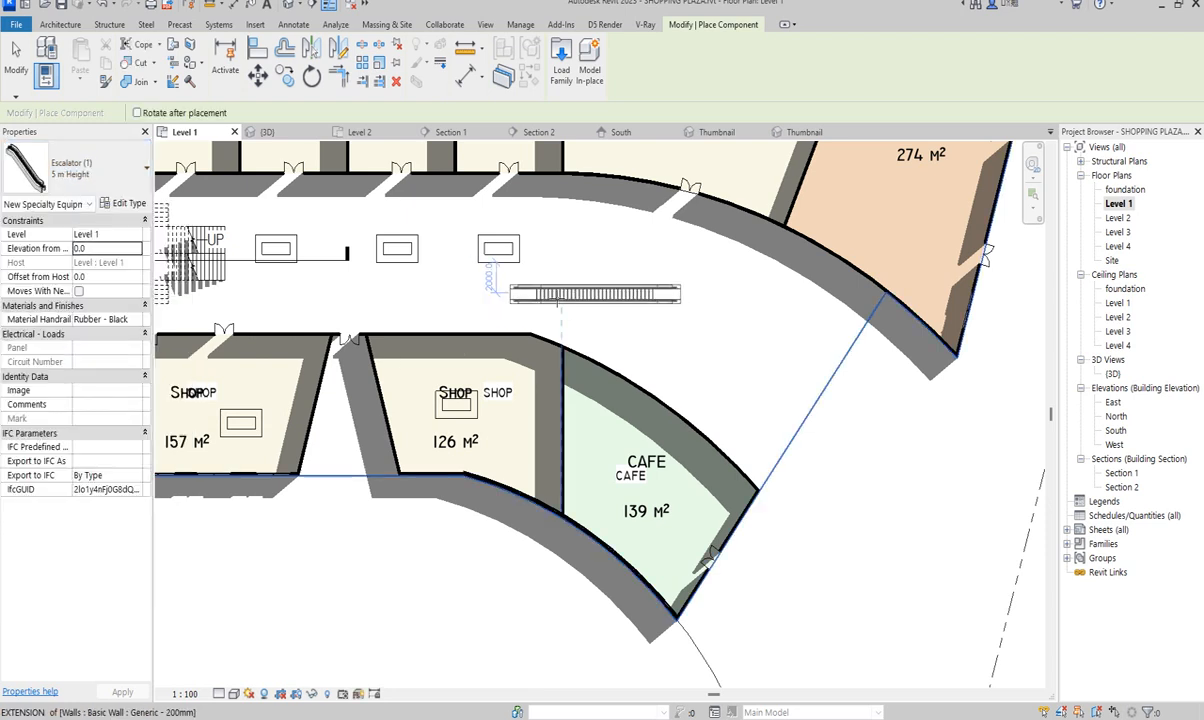
# Step: Place one horizontal escalator in the Level 1 hall above the cafe, beside the row of planters, and end the placement
pyautogui.scroll(3, 573, 285)
pyautogui.scroll(-5, 573, 285)
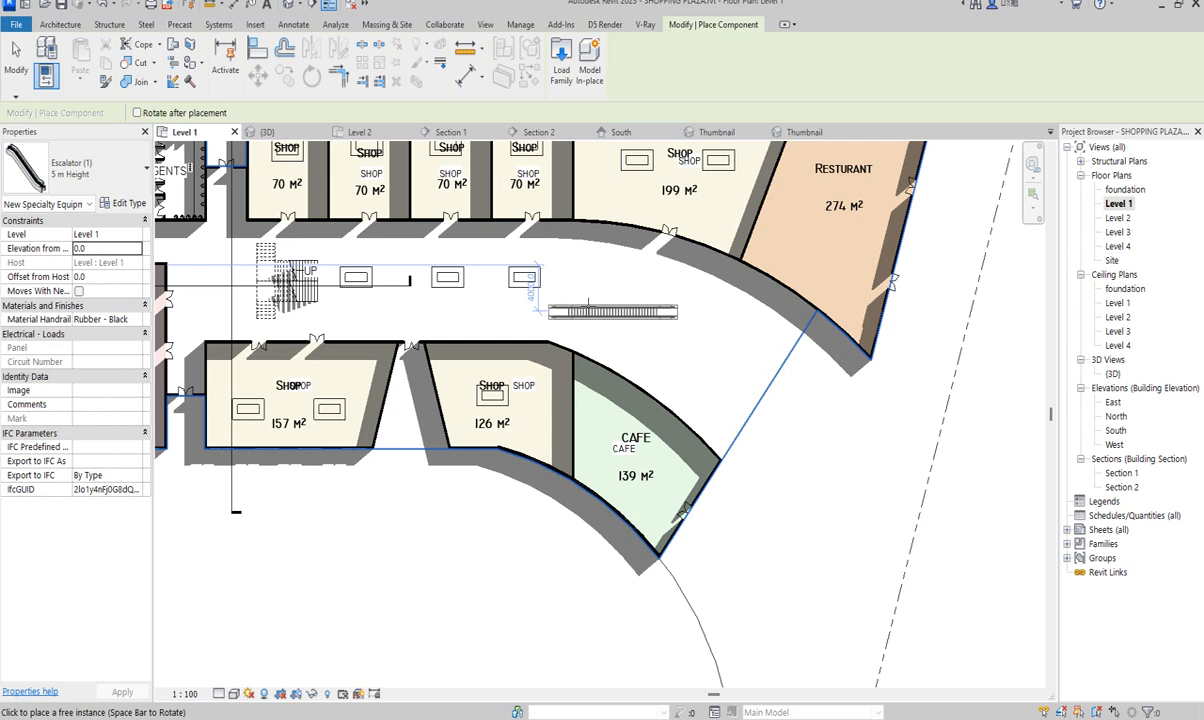
pyautogui.click(587, 305)
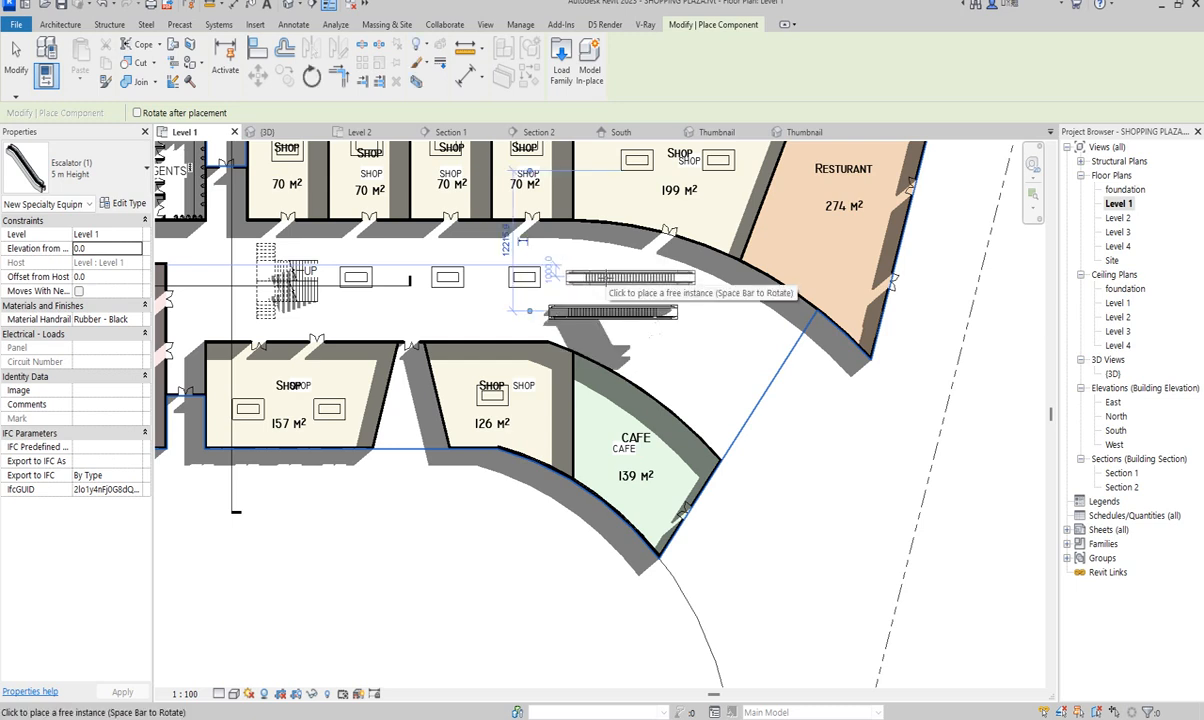
pyautogui.rightClick(587, 280)
pyautogui.click(621, 290)
pyautogui.scroll(1, 593, 270)
pyautogui.rightClick(610, 279)
pyautogui.click(628, 279)
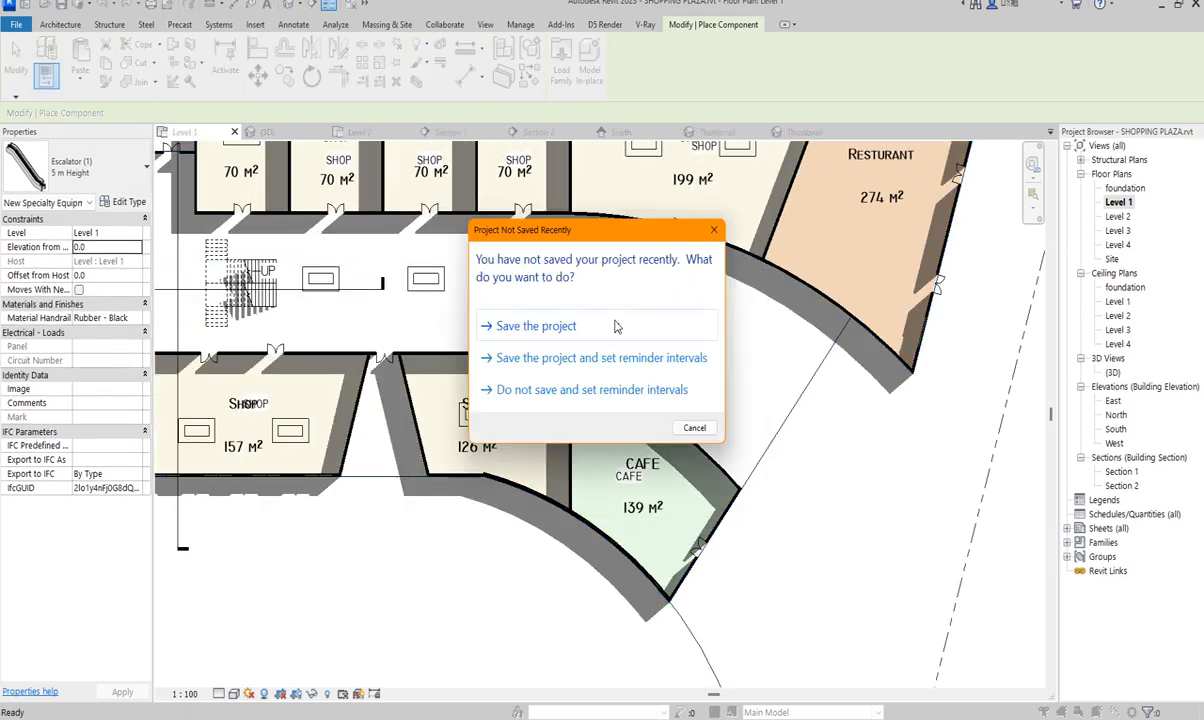
# Step: Save the project at the save reminder and finish placing the escalator in the Level 1 hall
pyautogui.click(560, 328)
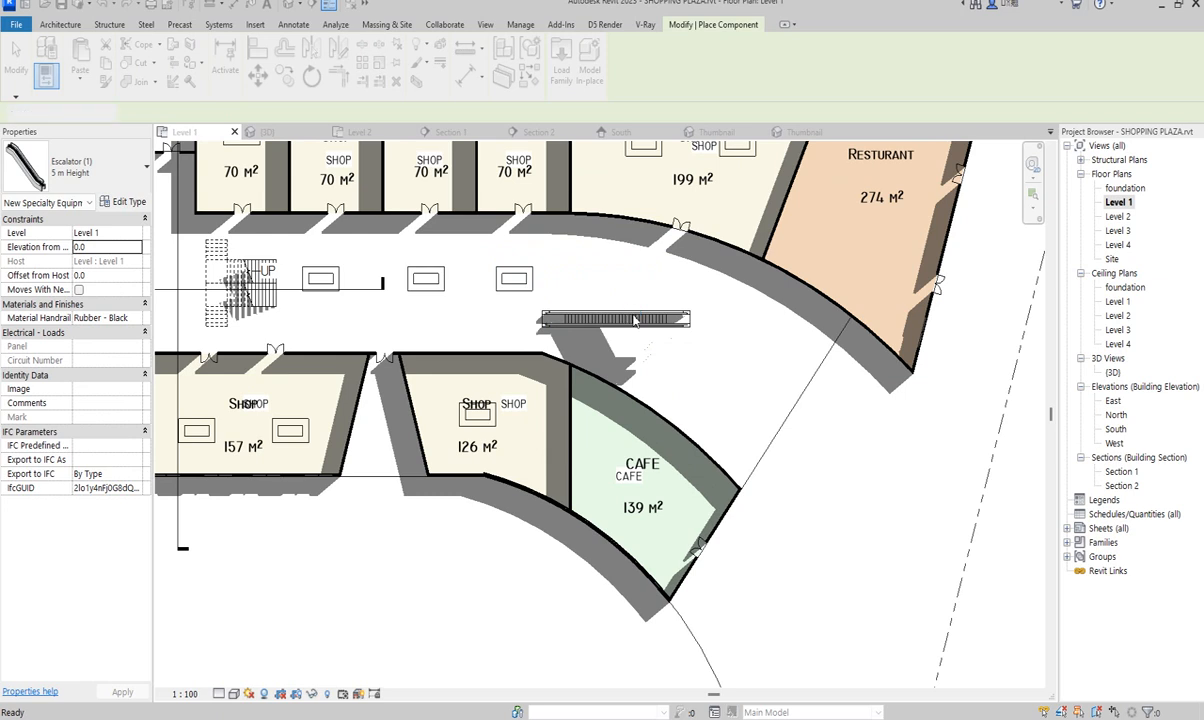
pyautogui.click(632, 320)
pyautogui.press('Escape')
pyautogui.press('Escape')
# Step: Extend the Section 2 line along the hall to beyond the restaurant and shift it to just below the escalator
pyautogui.scroll(-3, 353, 290)
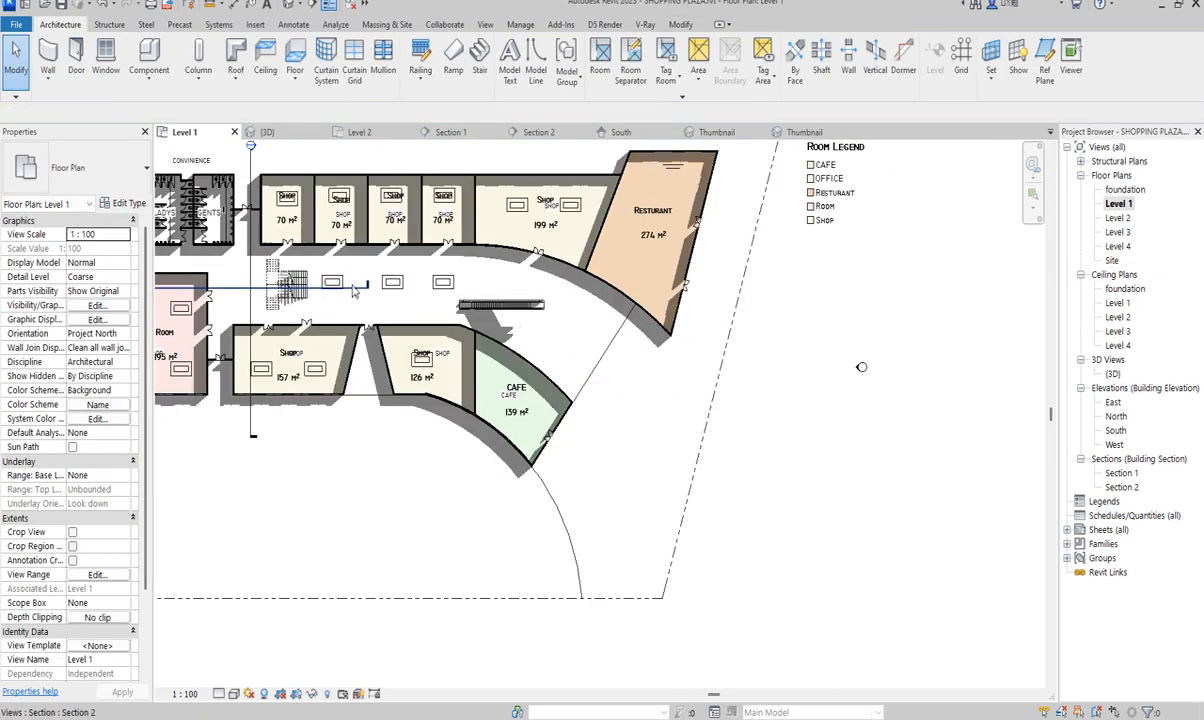
pyautogui.click(355, 288)
pyautogui.scroll(-2, 360, 289)
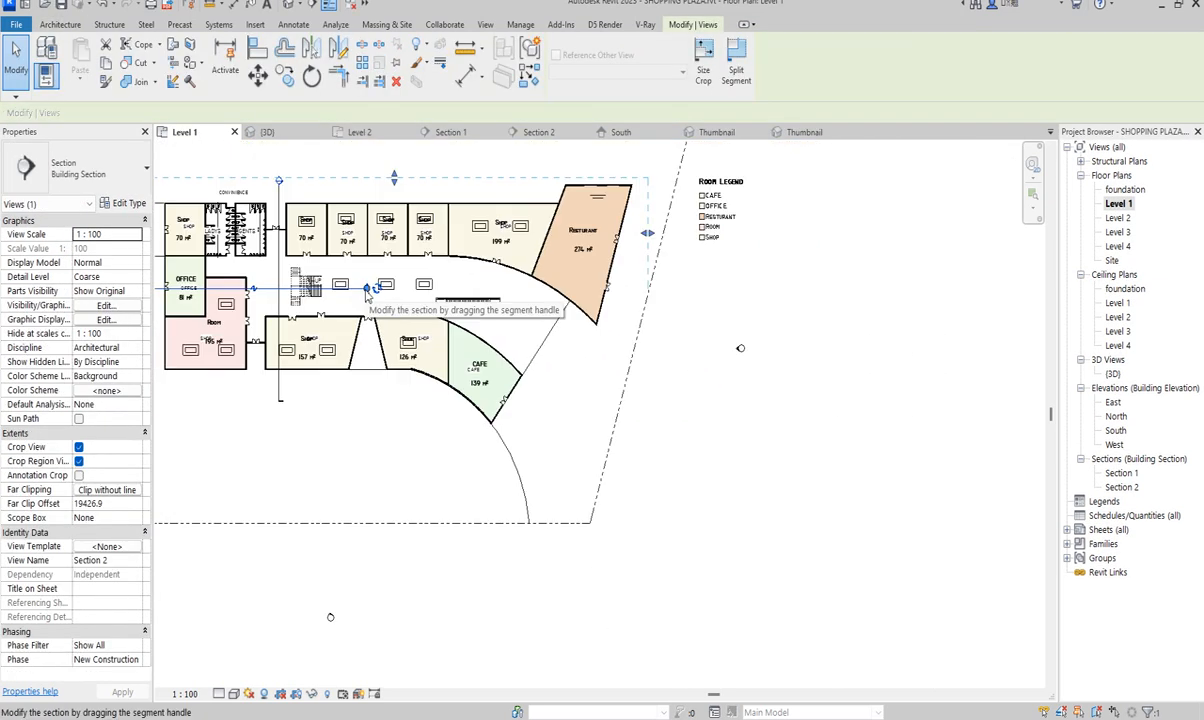
pyautogui.moveTo(368, 289); pyautogui.dragTo(671, 314)
pyautogui.click(670, 314)
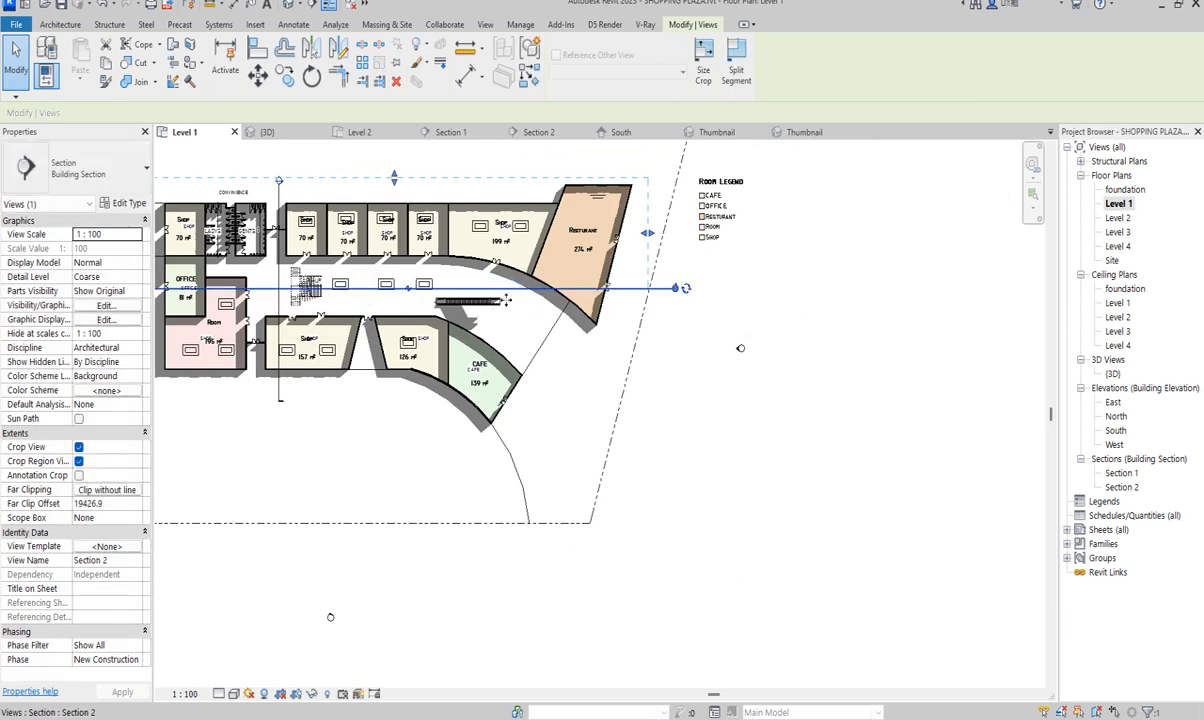
pyautogui.moveTo(507, 315); pyautogui.dragTo(524, 315)
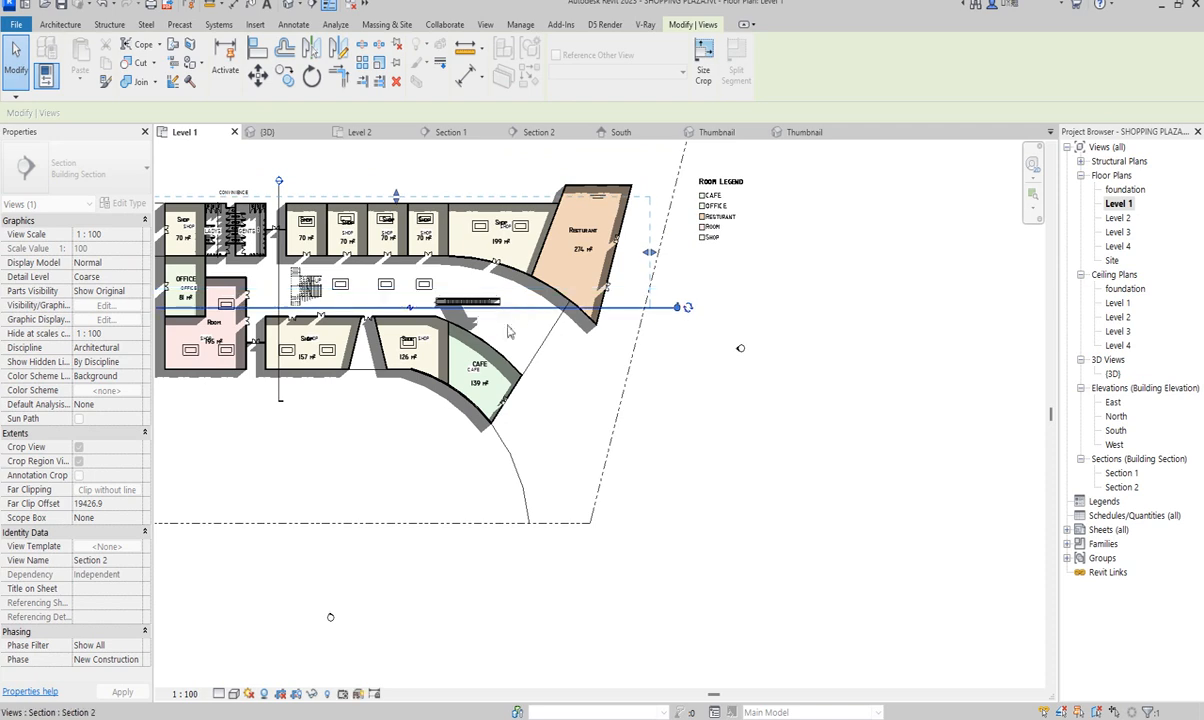
# Step: Go to the view of the moved Section 2 line and examine the escalator against the floor levels
pyautogui.rightClick(524, 315)
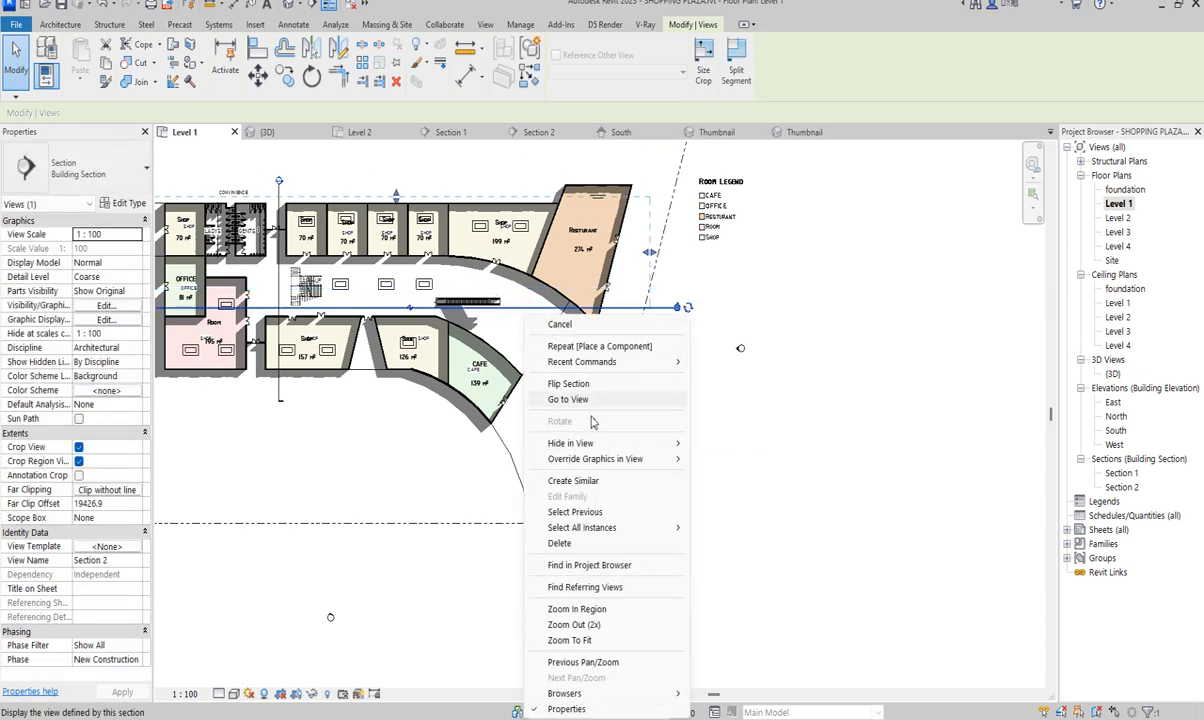
pyautogui.moveTo(591, 447)
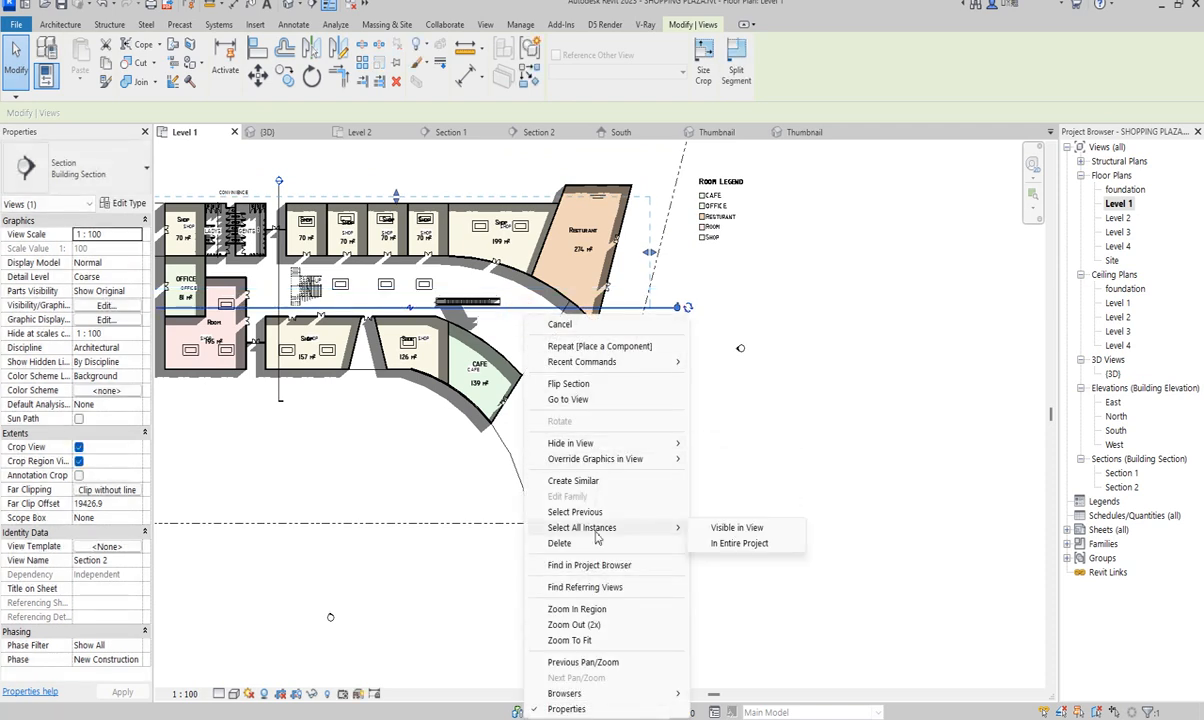
pyautogui.click(570, 400)
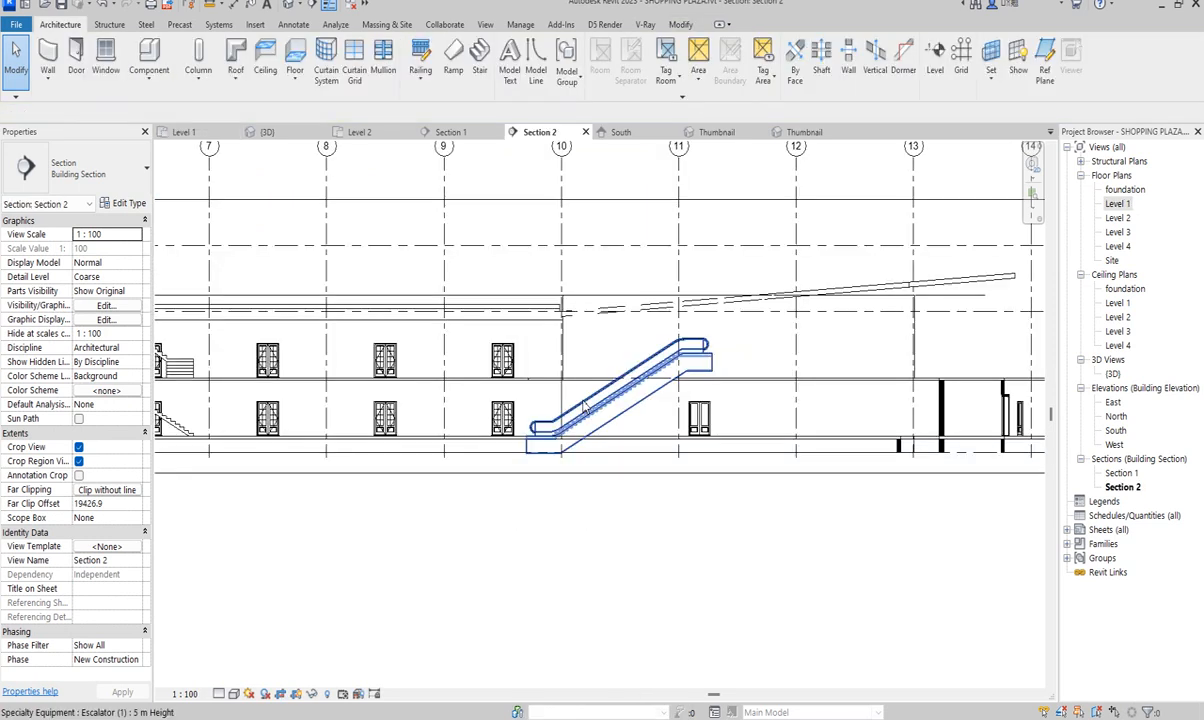
pyautogui.scroll(-4, 631, 418)
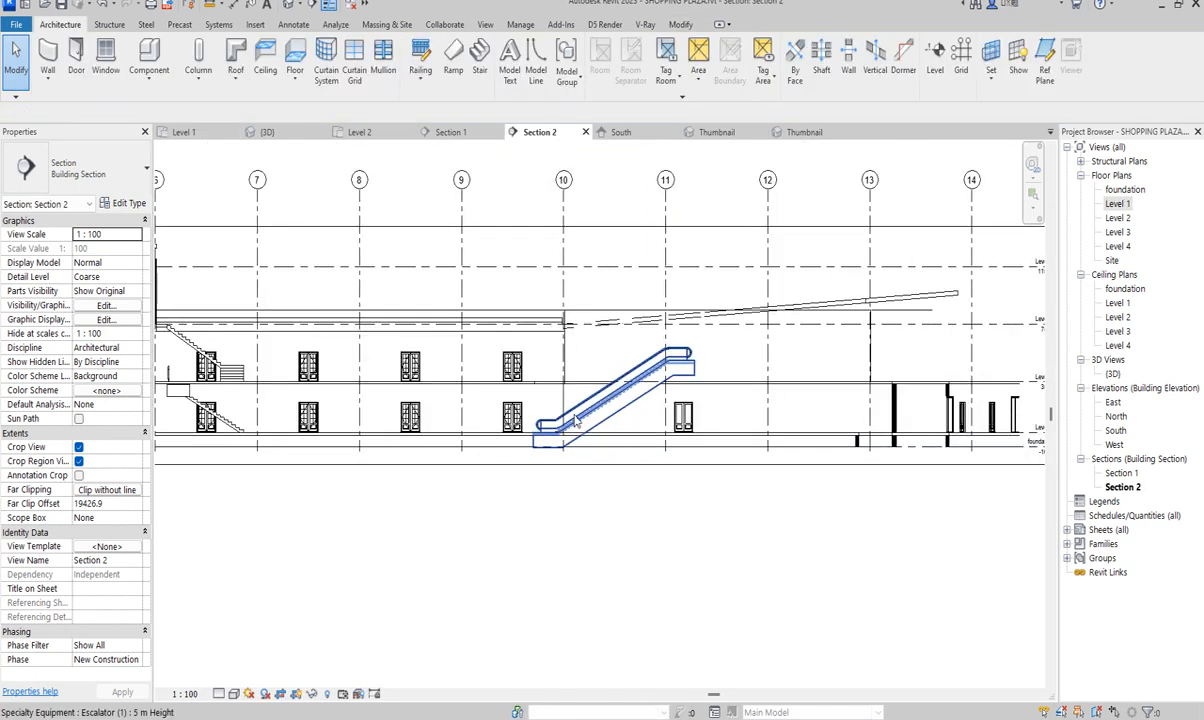
pyautogui.scroll(5, 610, 405)
pyautogui.scroll(4, 610, 405)
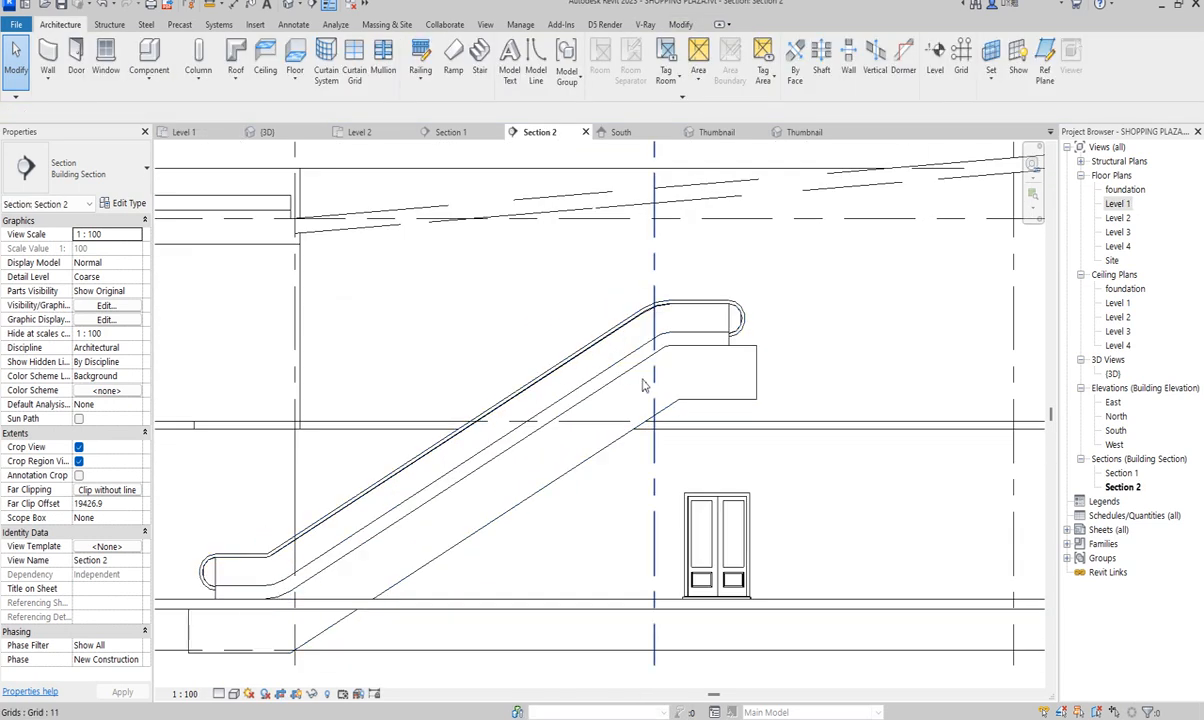
# Step: Change the escalator in Section 2 to the 4 m Height type of Escalator (1)
pyautogui.click(636, 376)
pyautogui.scroll(-3, 634, 374)
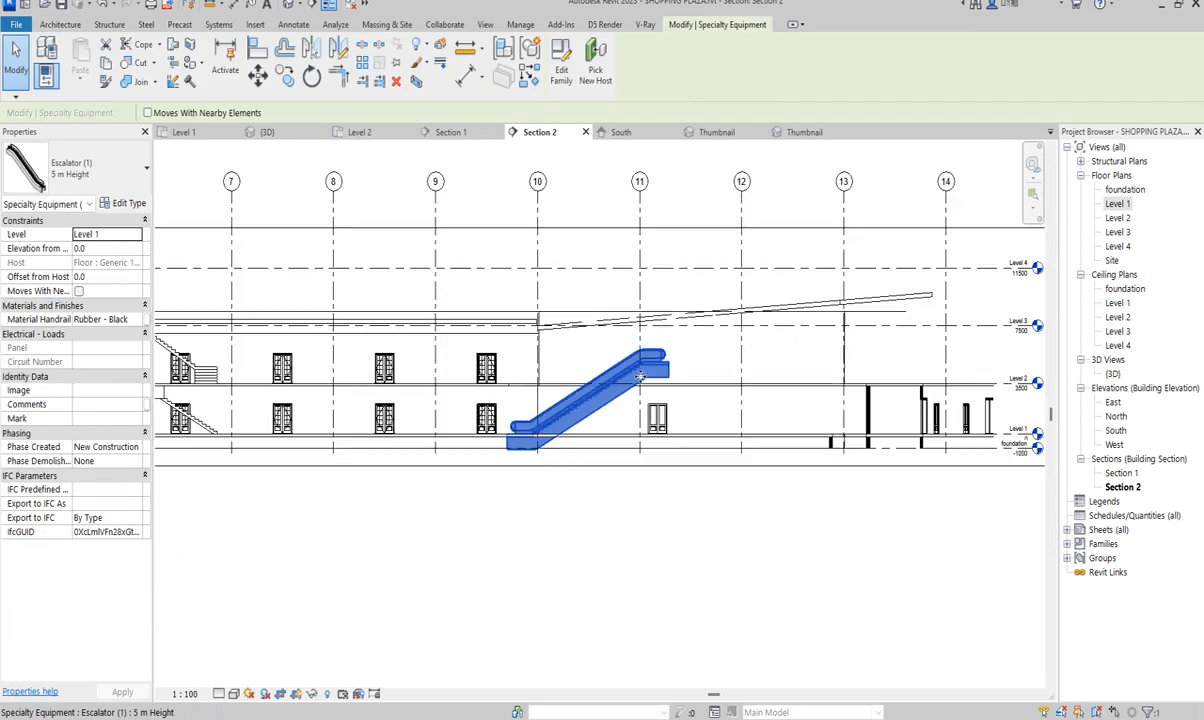
pyautogui.scroll(-2, 722, 402)
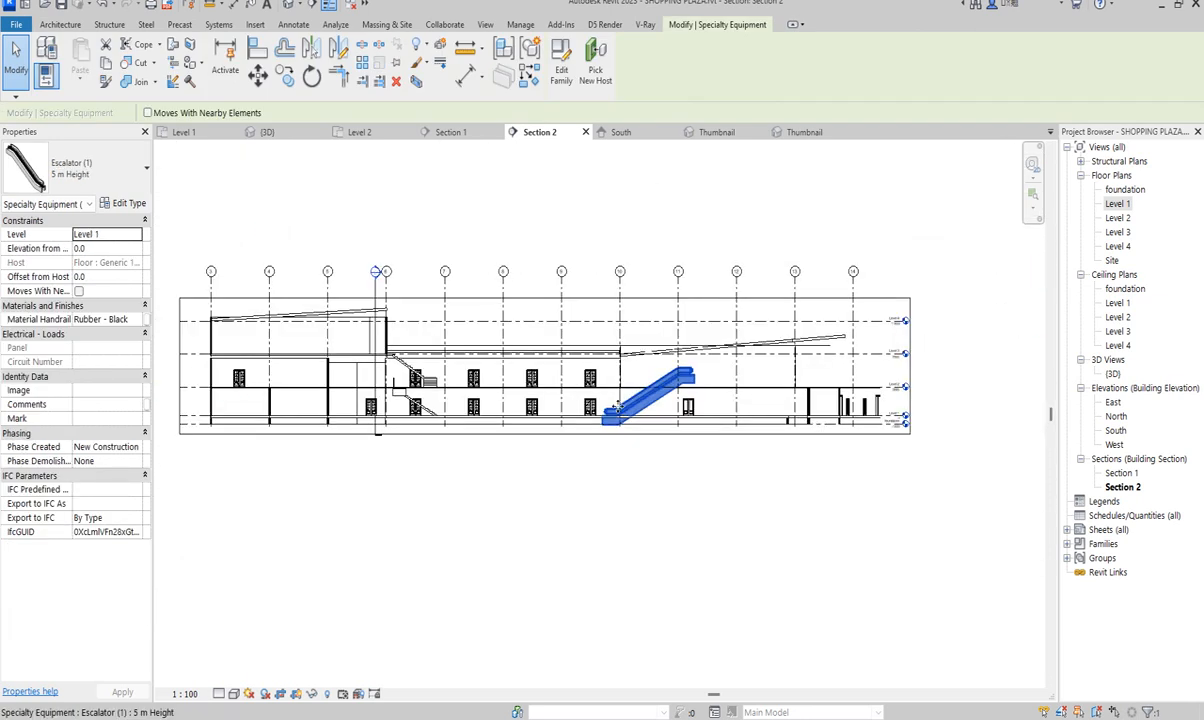
pyautogui.scroll(3, 685, 376)
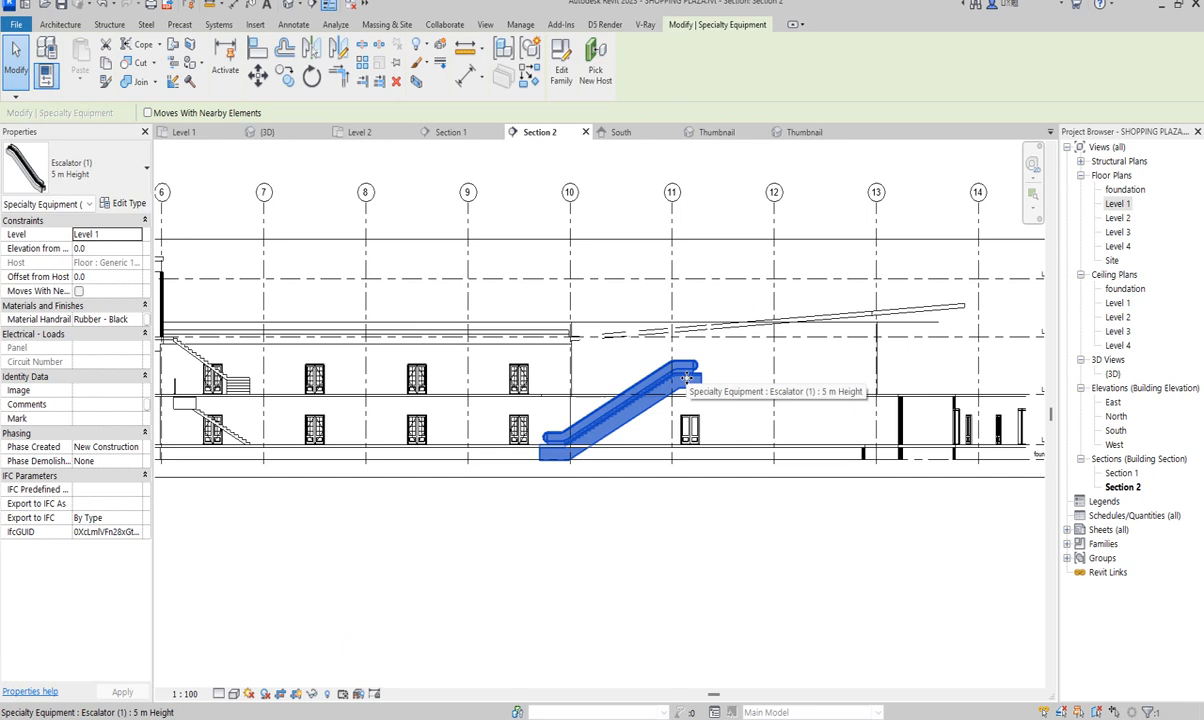
pyautogui.click(138, 174)
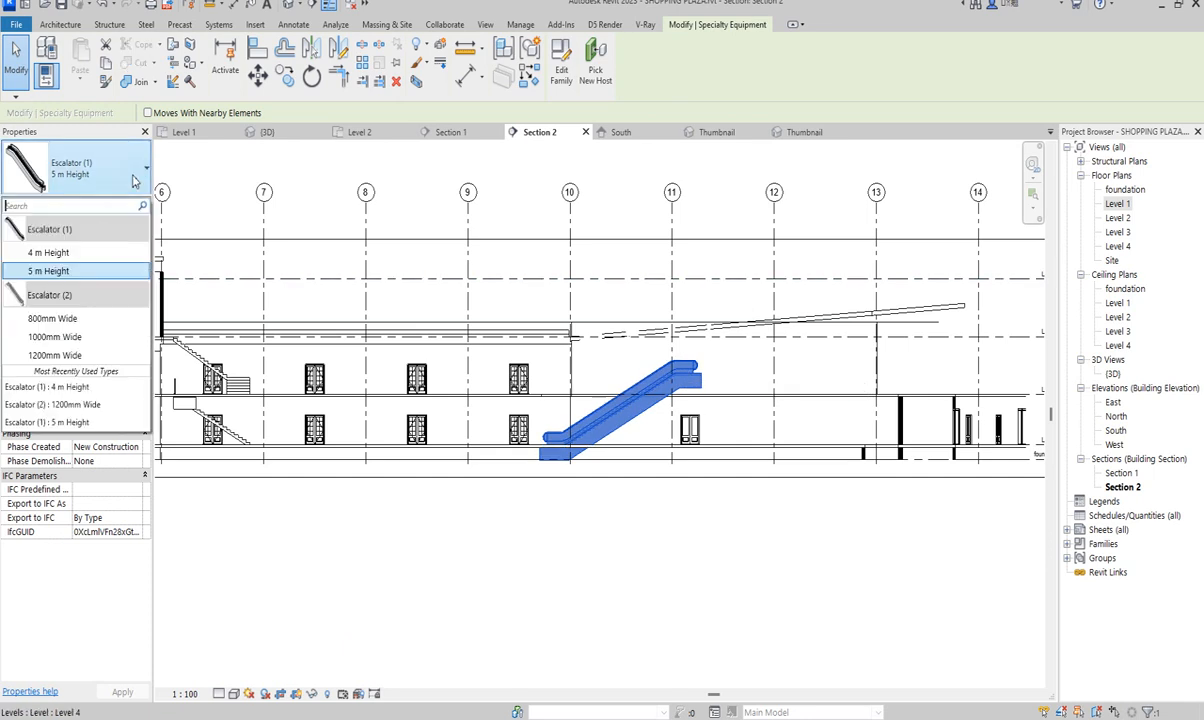
pyautogui.click(50, 250)
pyautogui.scroll(5, 620, 410)
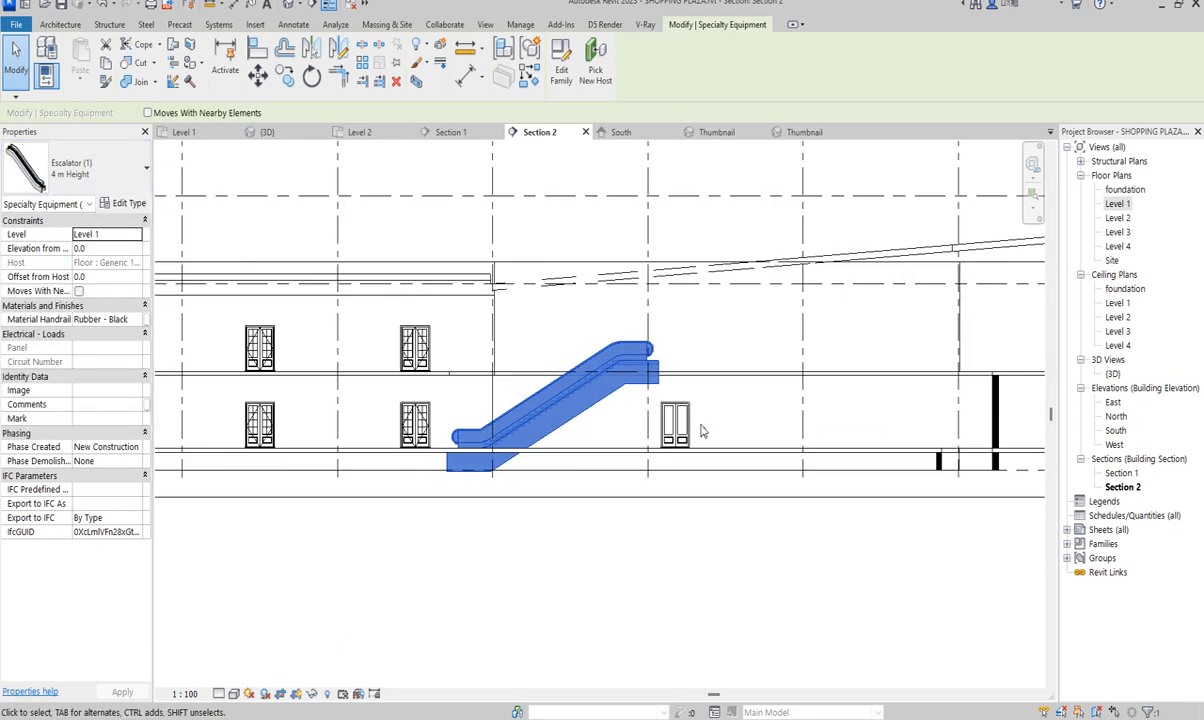
# Step: Examine how the escalator's upper landing meets the Level 2 floor and the other levels in Section 2
pyautogui.click(616, 412)
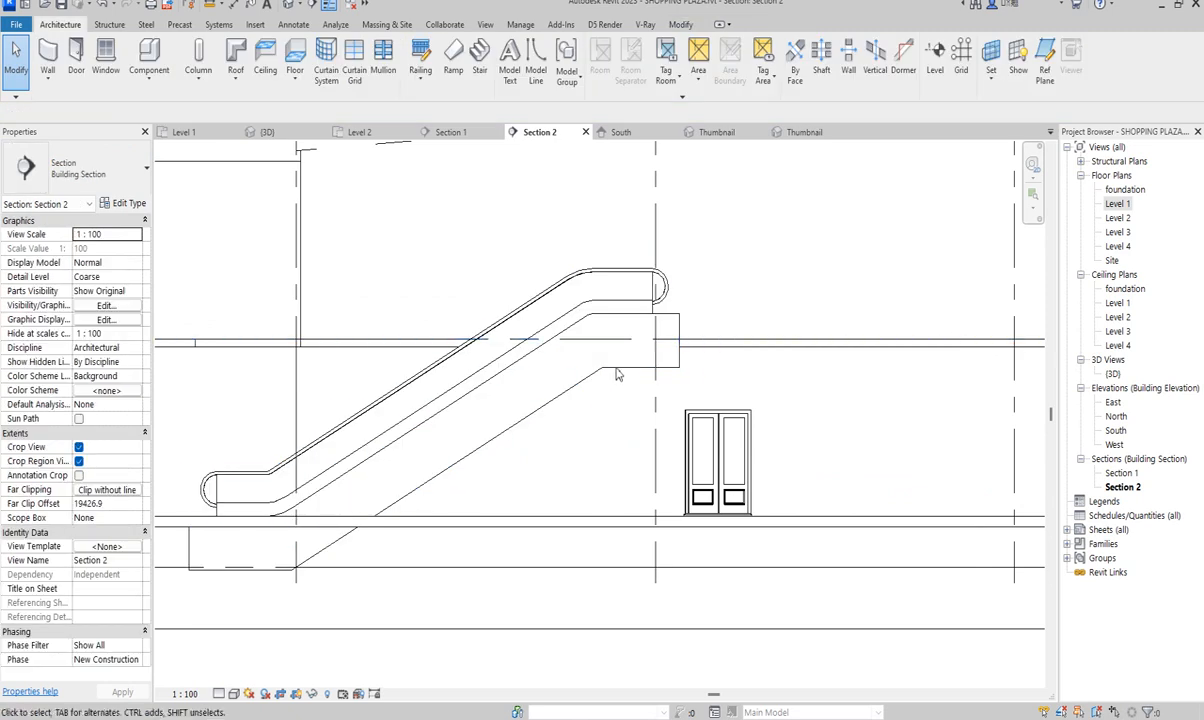
pyautogui.click(597, 389)
pyautogui.scroll(-2, 597, 389)
pyautogui.scroll(-4, 595, 371)
pyautogui.scroll(-1, 845, 415)
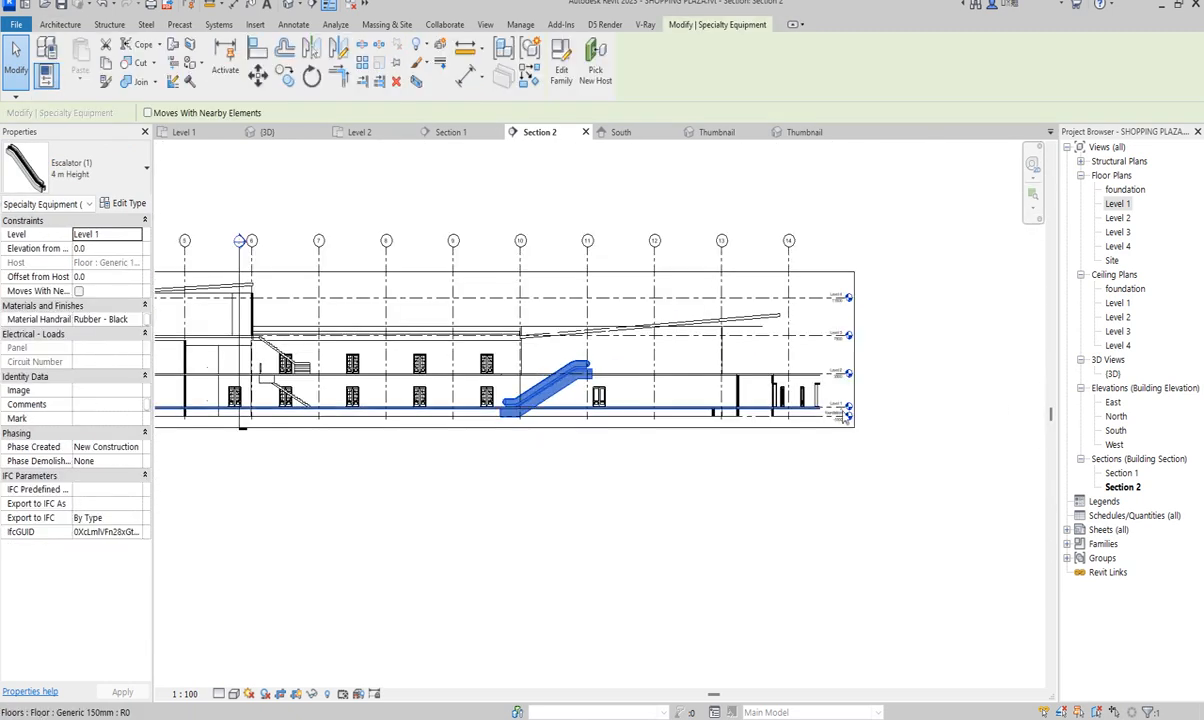
pyautogui.scroll(5, 843, 385)
pyautogui.scroll(-3, 860, 381)
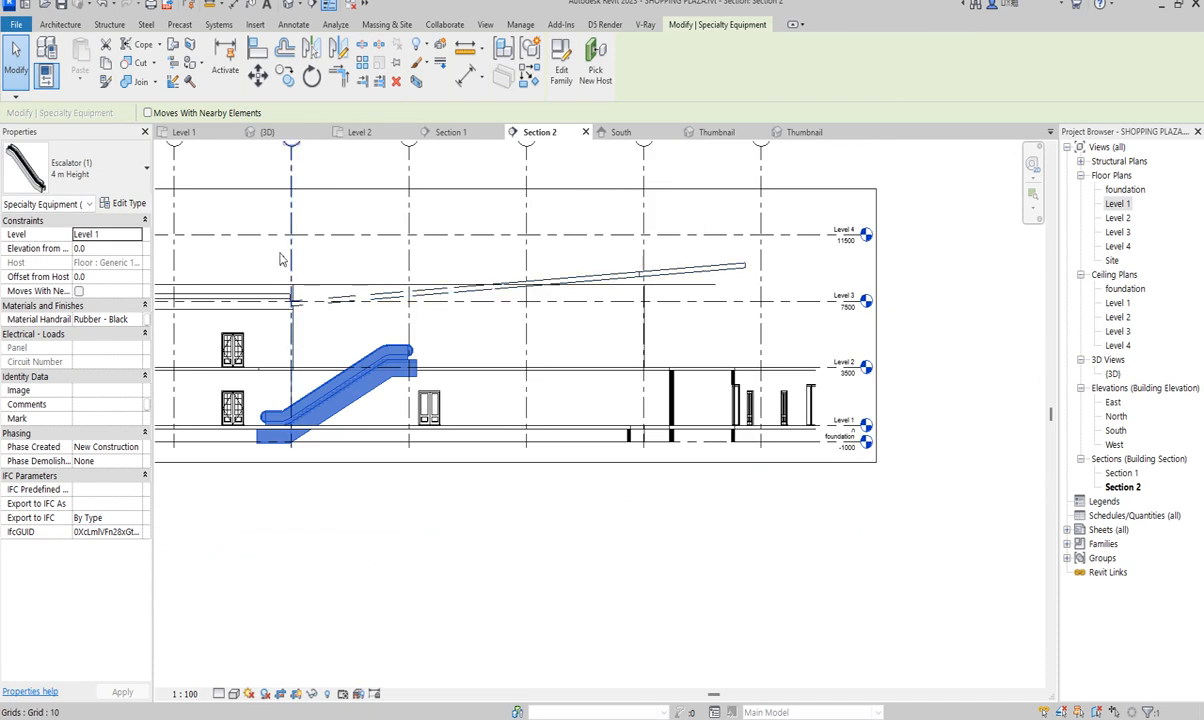
pyautogui.scroll(-3, 381, 404)
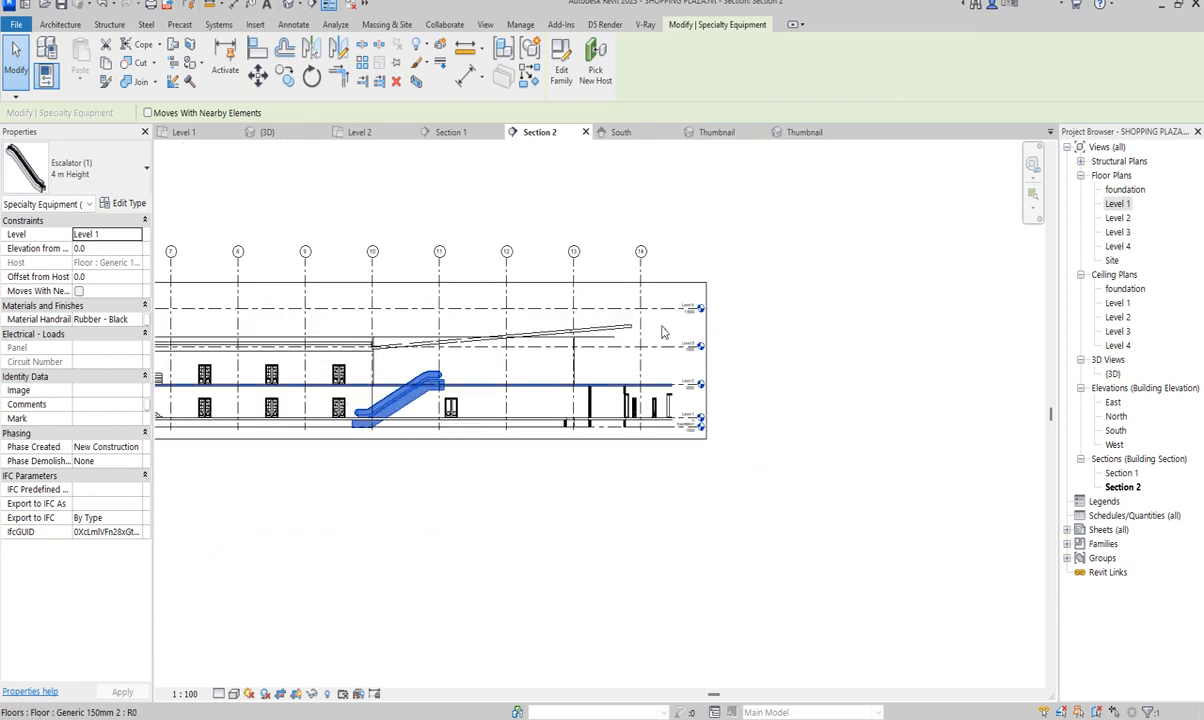
# Step: Mirror the escalator on the Level 1 plan about a vertical axis through its middle, without keeping a copy
pyautogui.doubleClick(1118, 204)
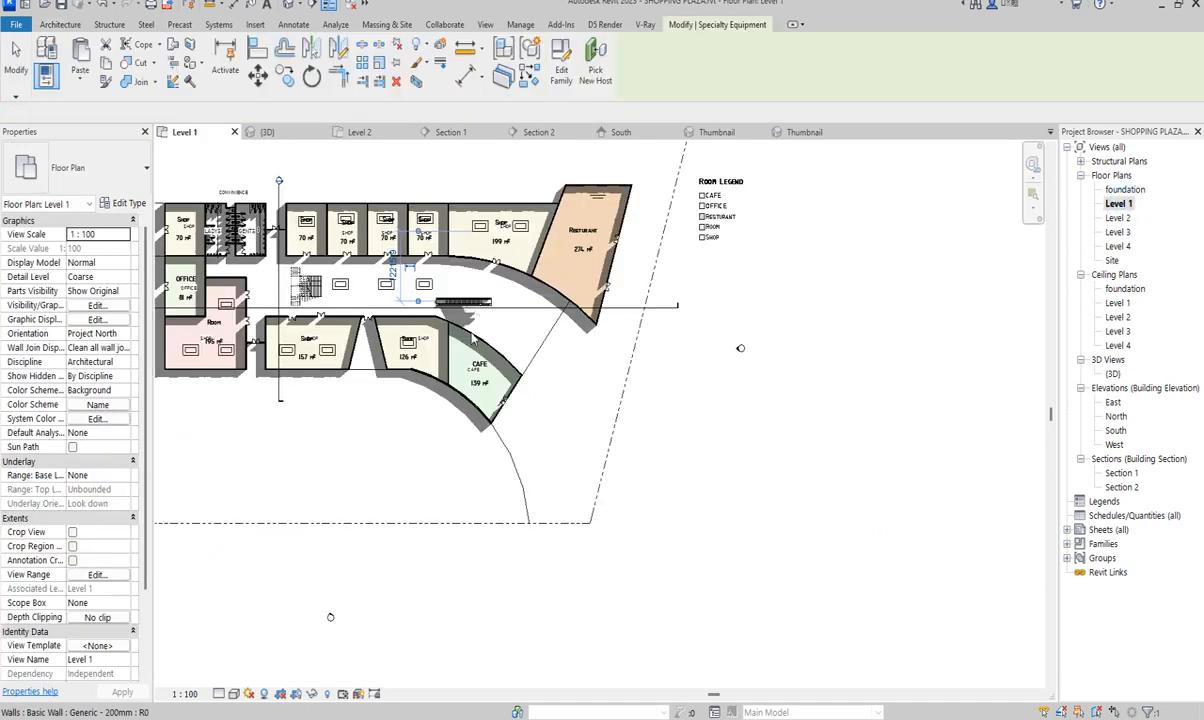
pyautogui.scroll(4, 469, 336)
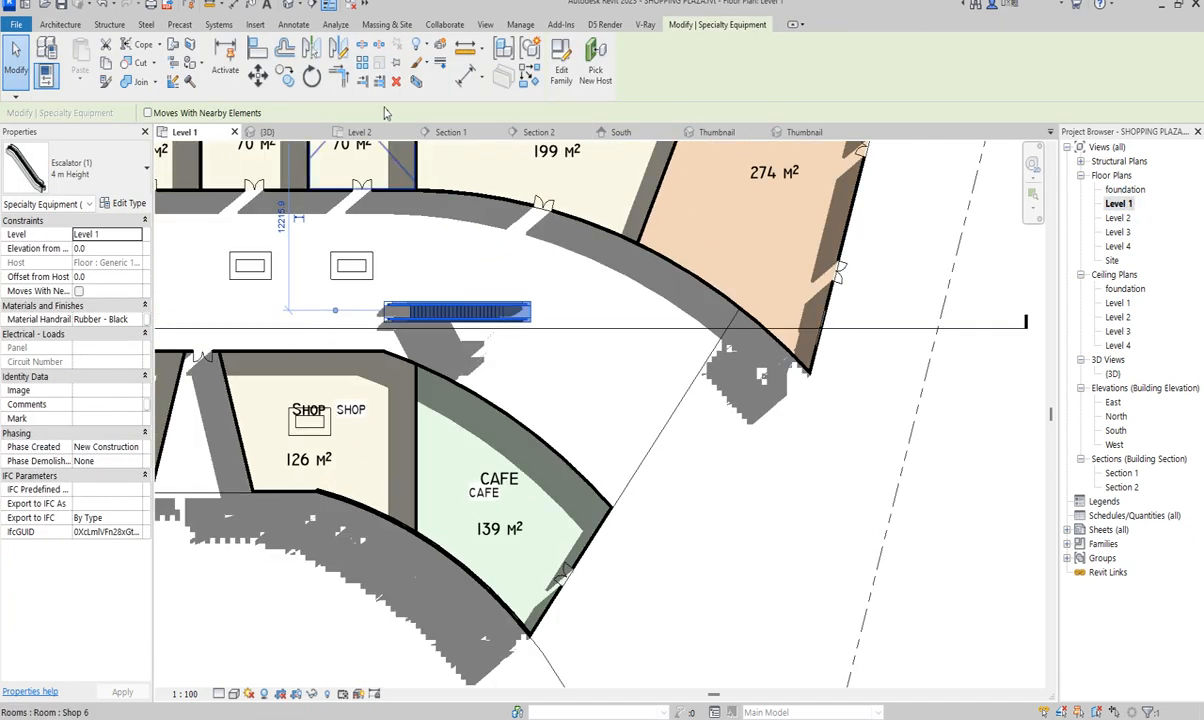
pyautogui.click(337, 50)
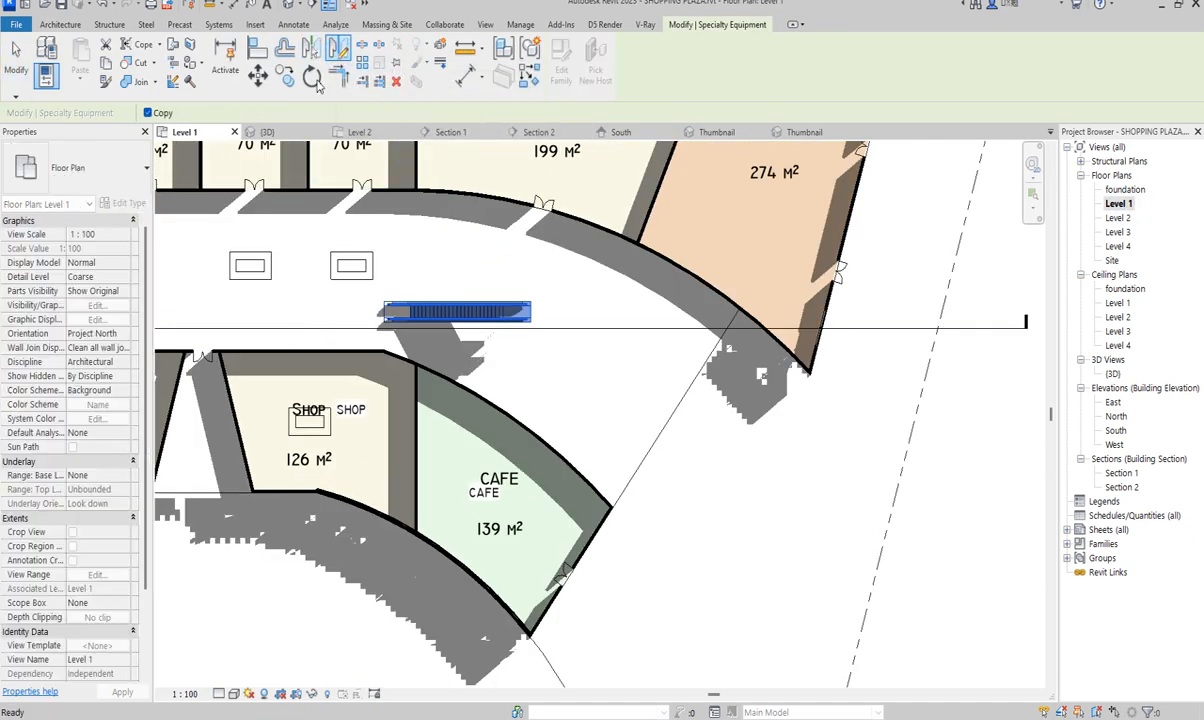
pyautogui.click(148, 113)
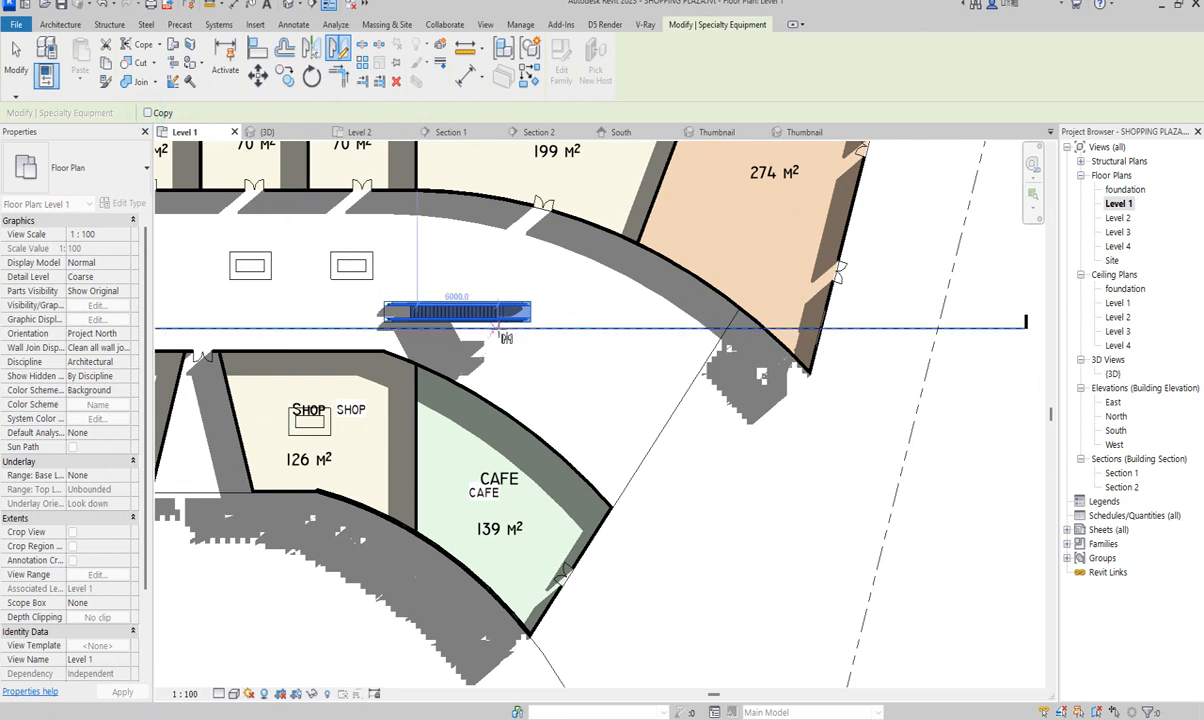
pyautogui.click(457, 325)
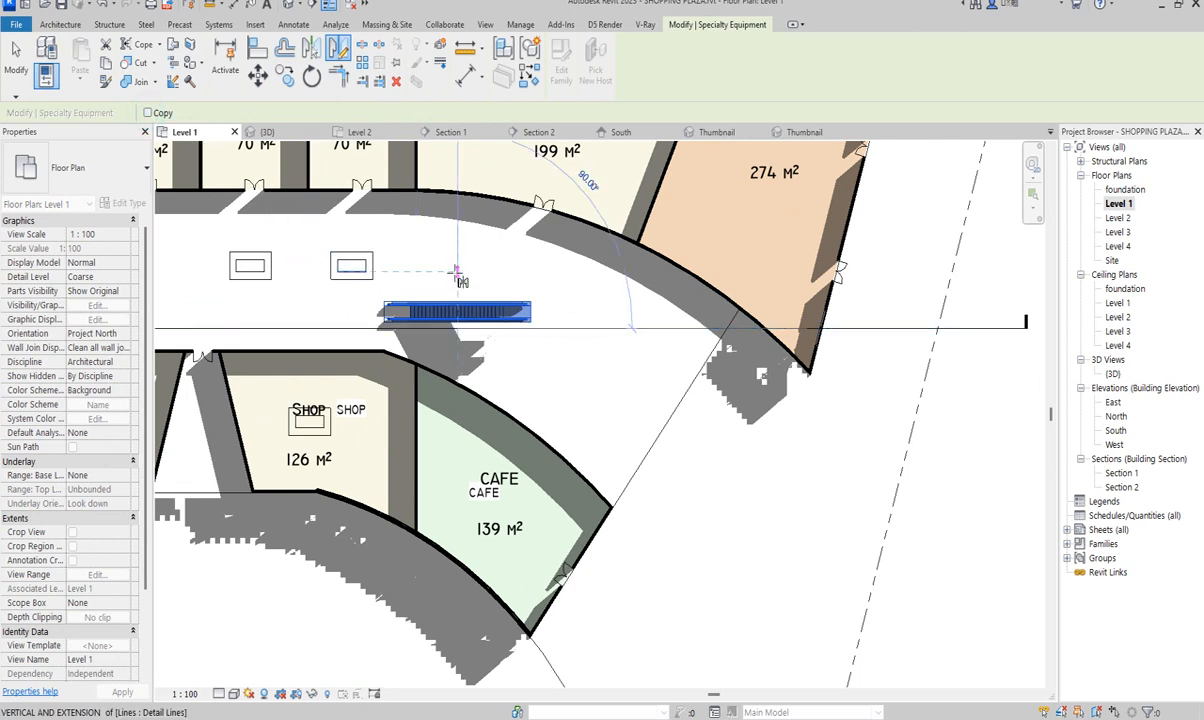
pyautogui.click(455, 272)
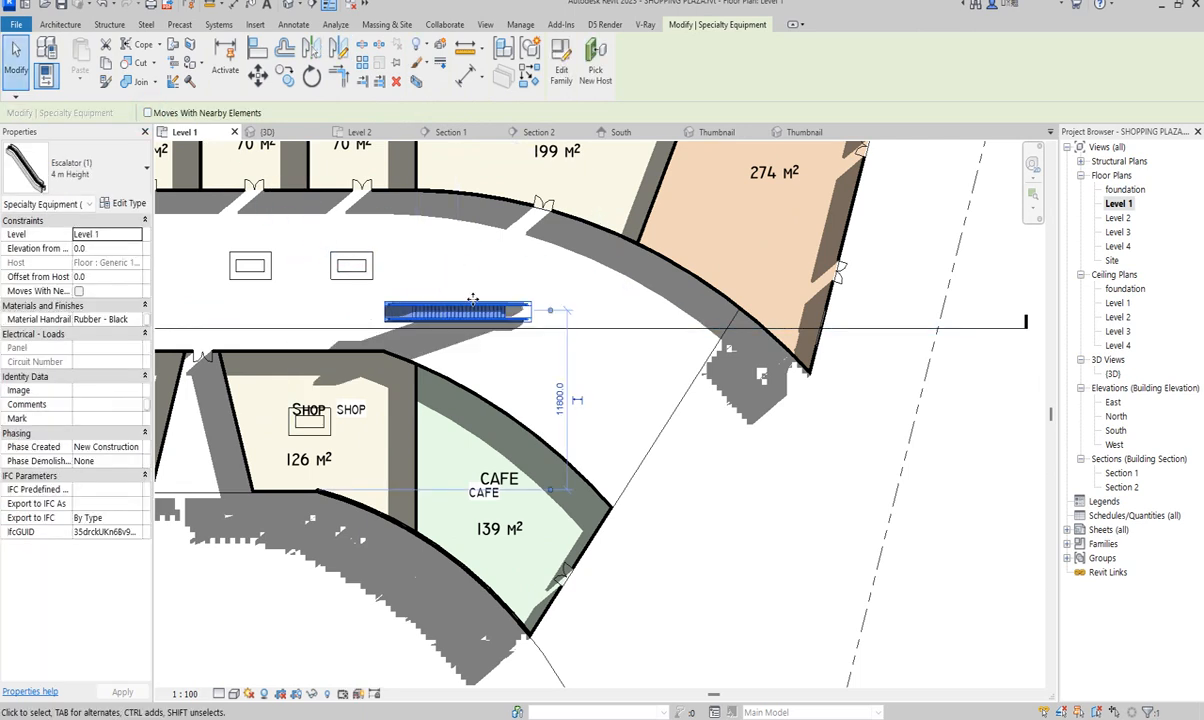
pyautogui.click(493, 366)
pyautogui.scroll(3, 482, 304)
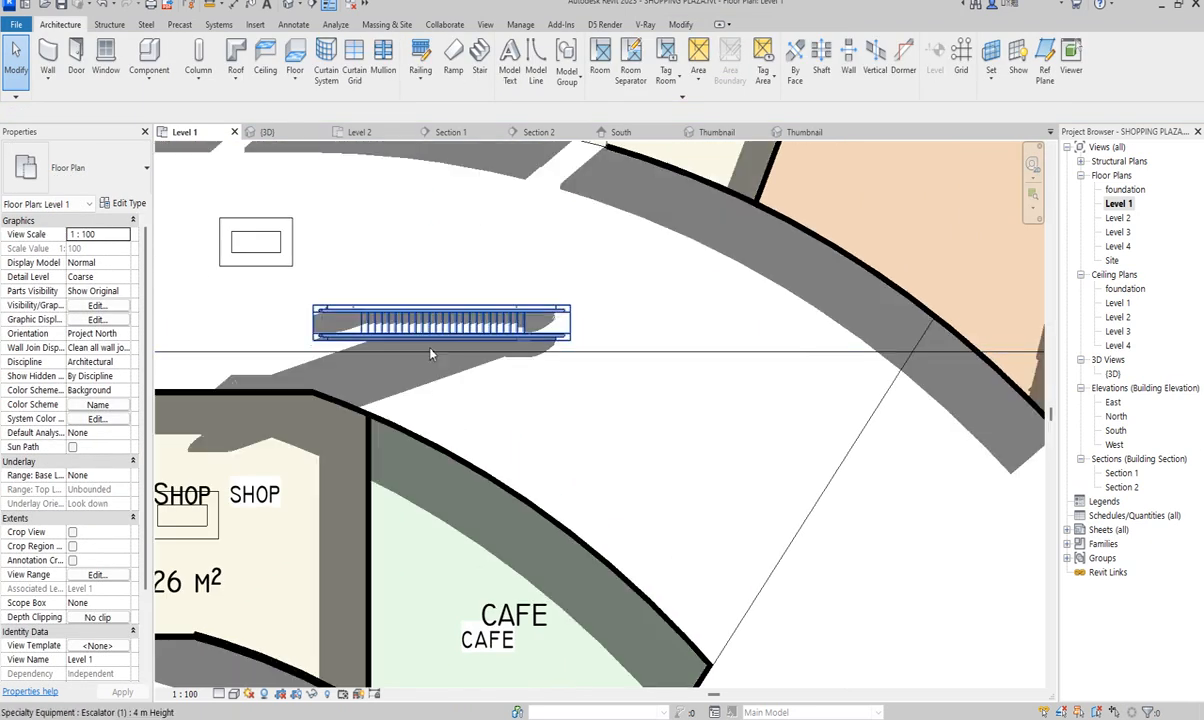
# Step: Inspect the mirrored escalator and its surroundings in the 3D view
pyautogui.doubleClick(1113, 375)
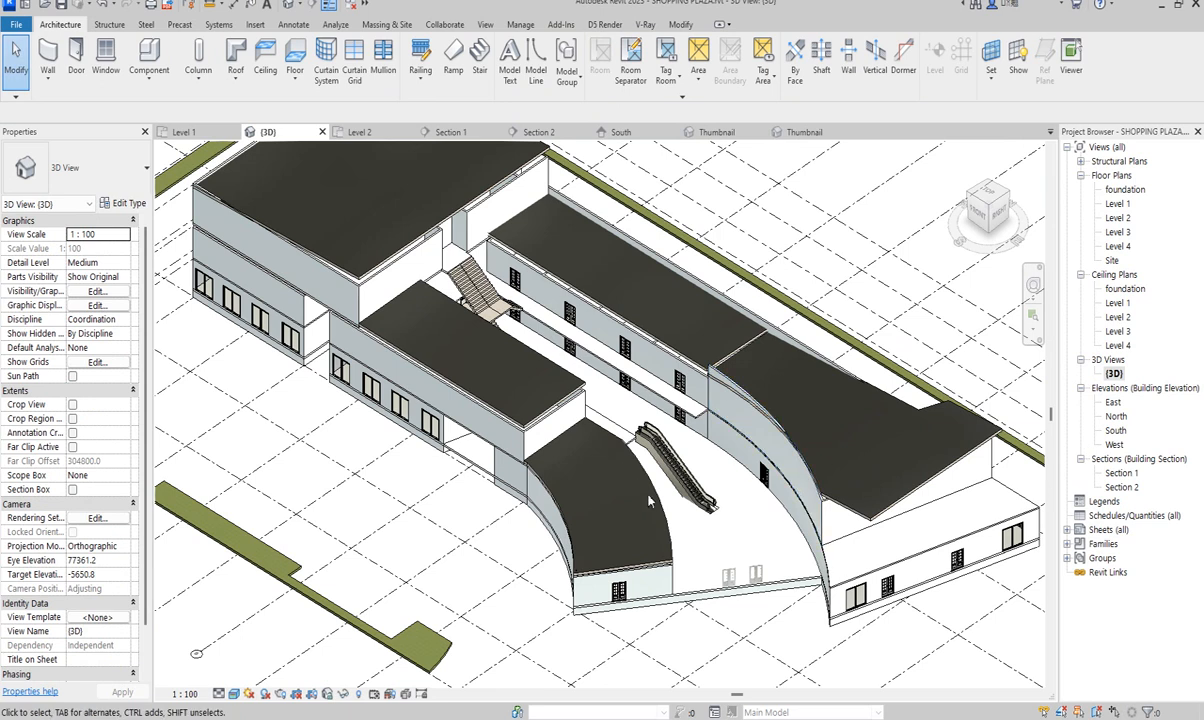
pyautogui.scroll(5, 735, 548)
pyautogui.keyDown('shift'); pyautogui.moveTo(739, 560); pyautogui.dragTo(707, 492, button='middle'); pyautogui.keyUp('shift')
pyautogui.scroll(-5, 641, 449)
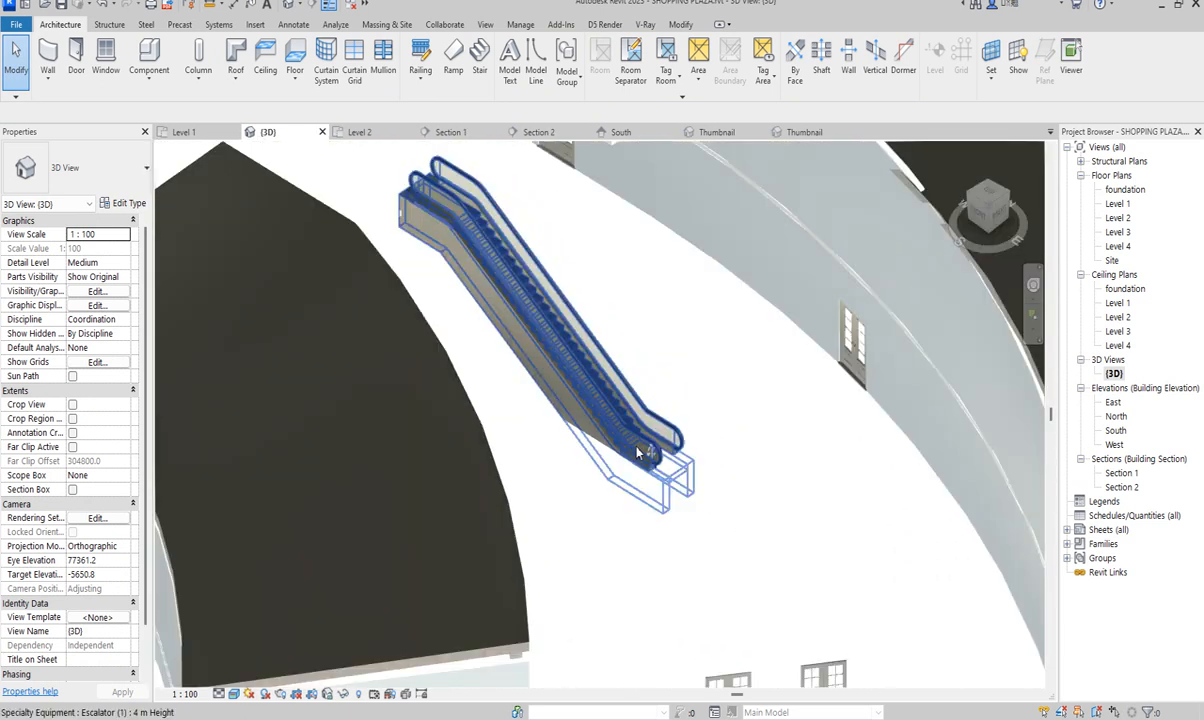
pyautogui.scroll(1, 467, 288)
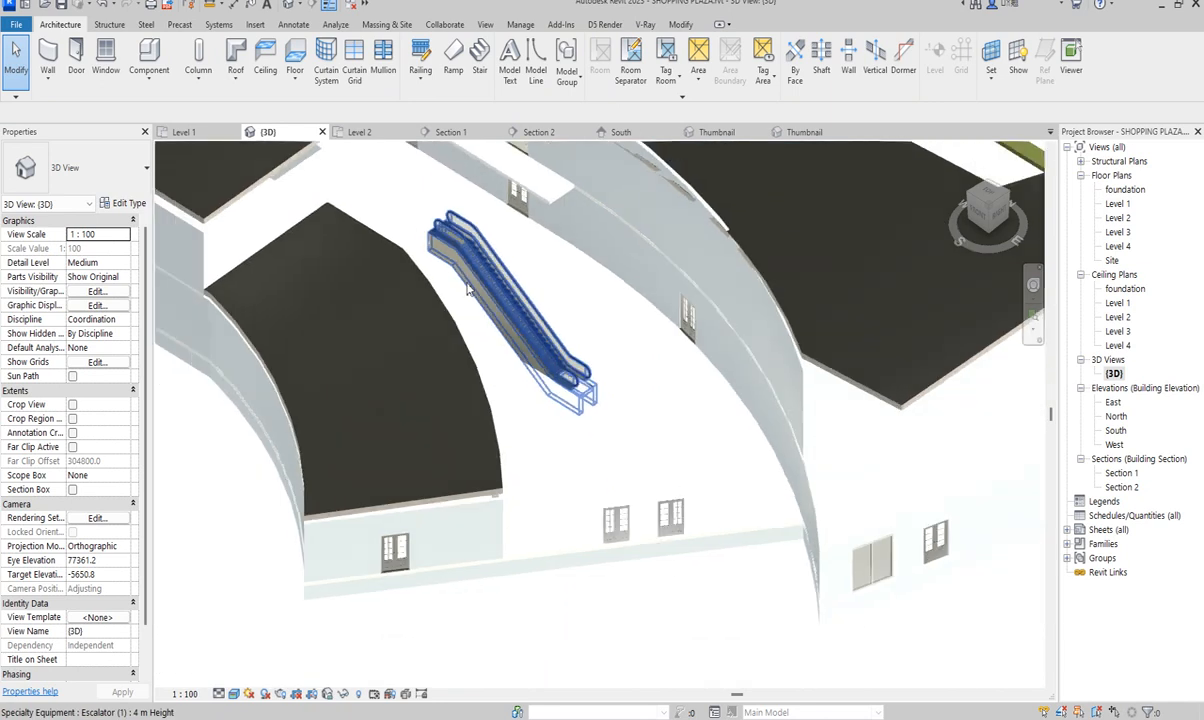
# Step: Start editing the boundary of the Level 2 floor beside the escalator and open the Level 2 floor plan
pyautogui.click(420, 255)
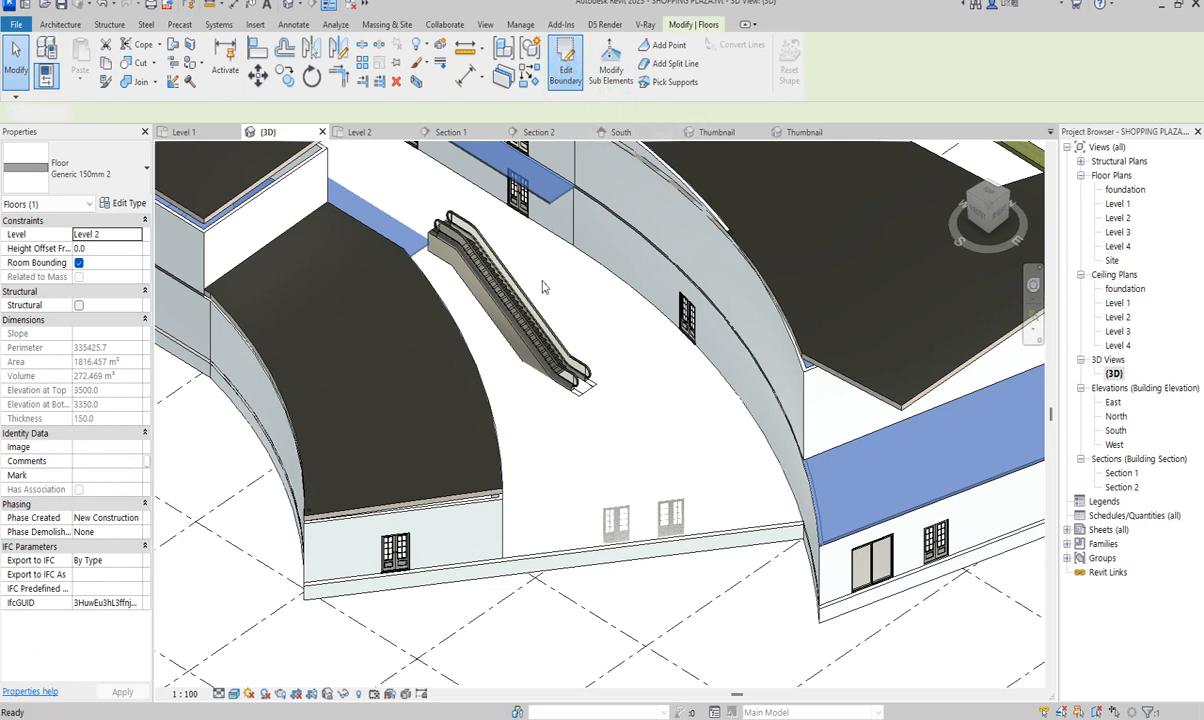
pyautogui.click(565, 68)
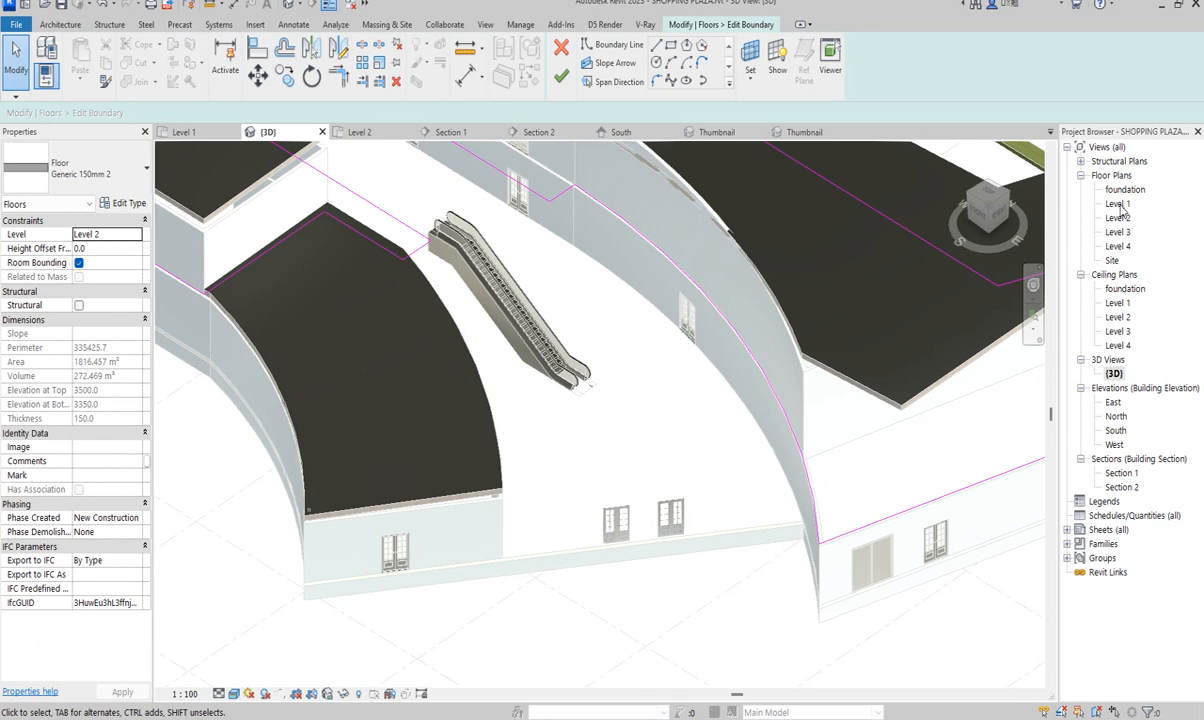
pyautogui.doubleClick(1118, 204)
pyautogui.click(1118, 219)
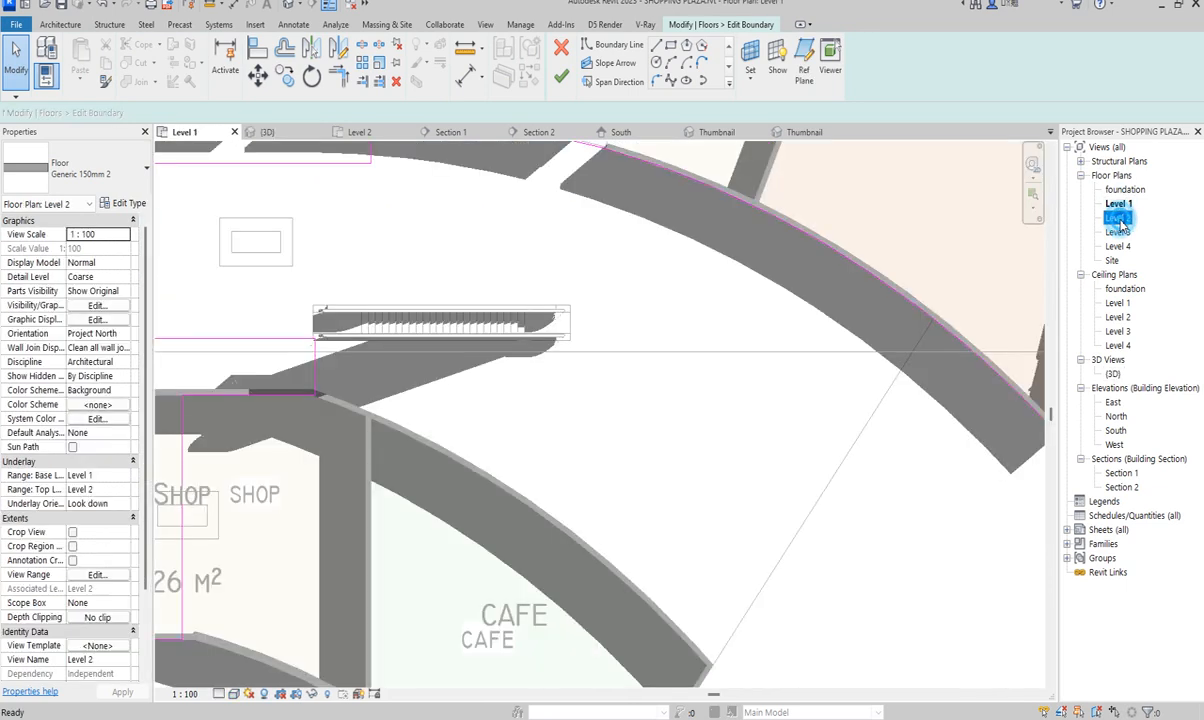
pyautogui.doubleClick(1118, 218)
pyautogui.scroll(6, 640, 400)
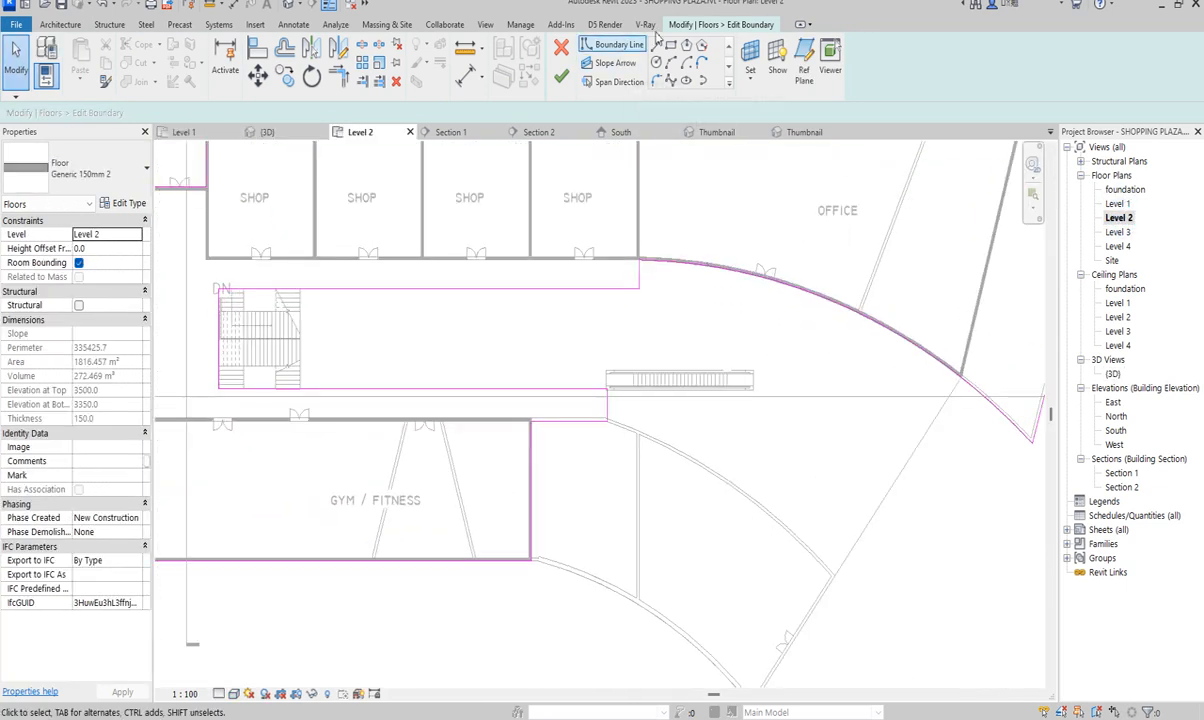
# Step: Draw a vertical boundary line across the Level 2 opening, in line with the gym's end wall, joining both opening edges
pyautogui.click(614, 44)
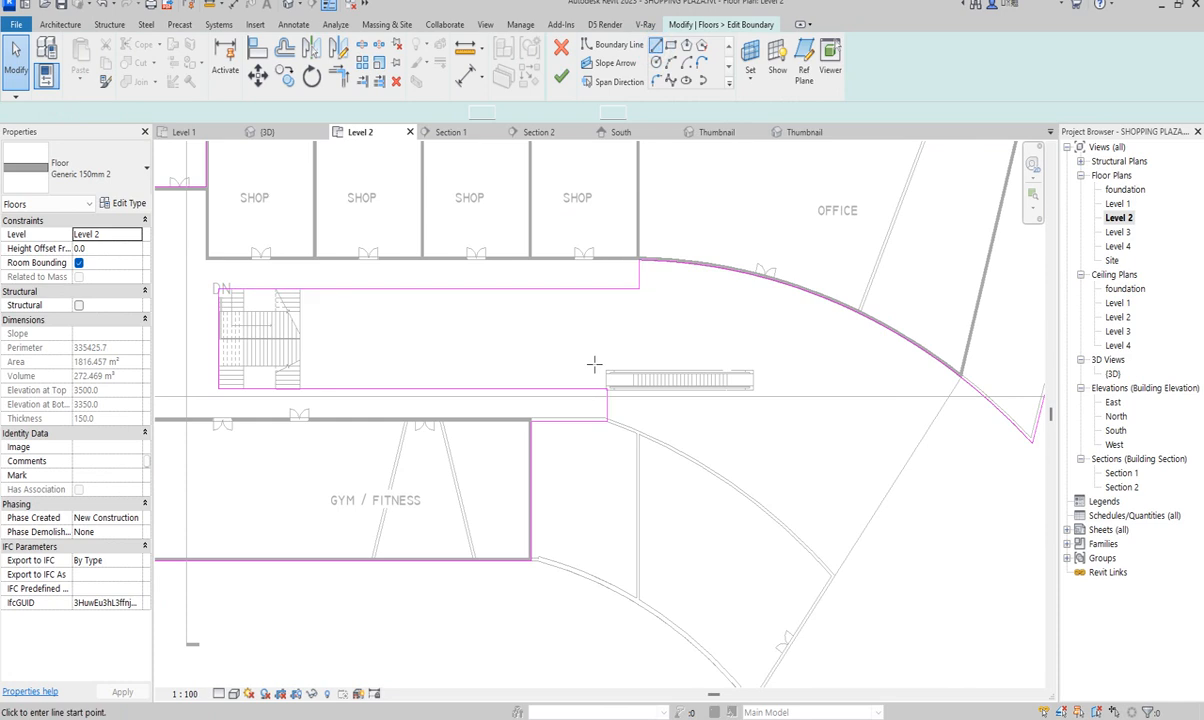
pyautogui.click(531, 389)
pyautogui.click(530, 290)
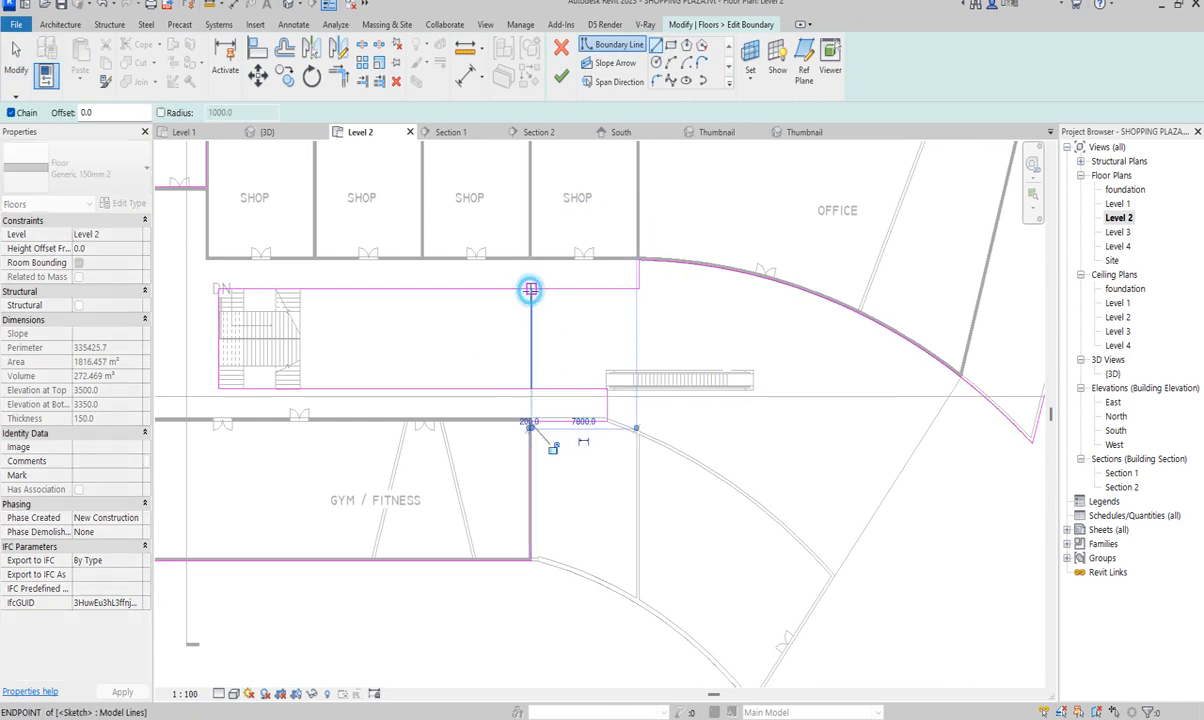
# Step: Draw a vertical boundary line about 3900 mm down from the opening's upper edge, in line with the escalator's upper end
pyautogui.press('Escape')
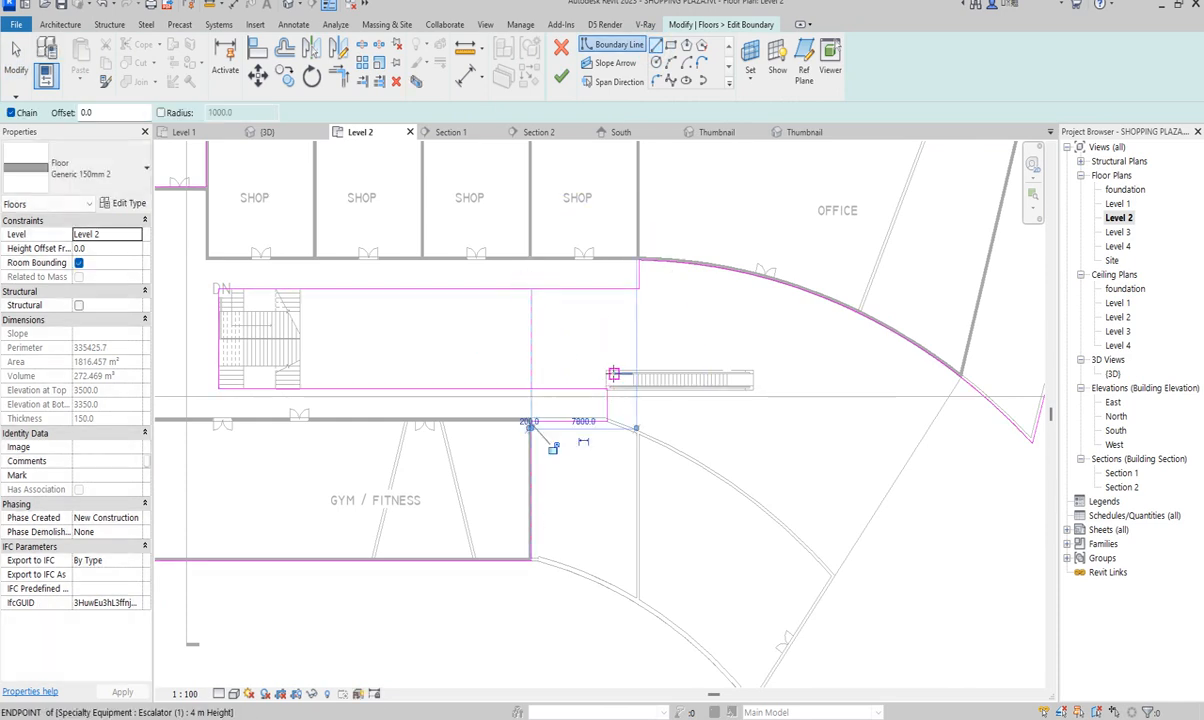
pyautogui.scroll(3, 614, 374)
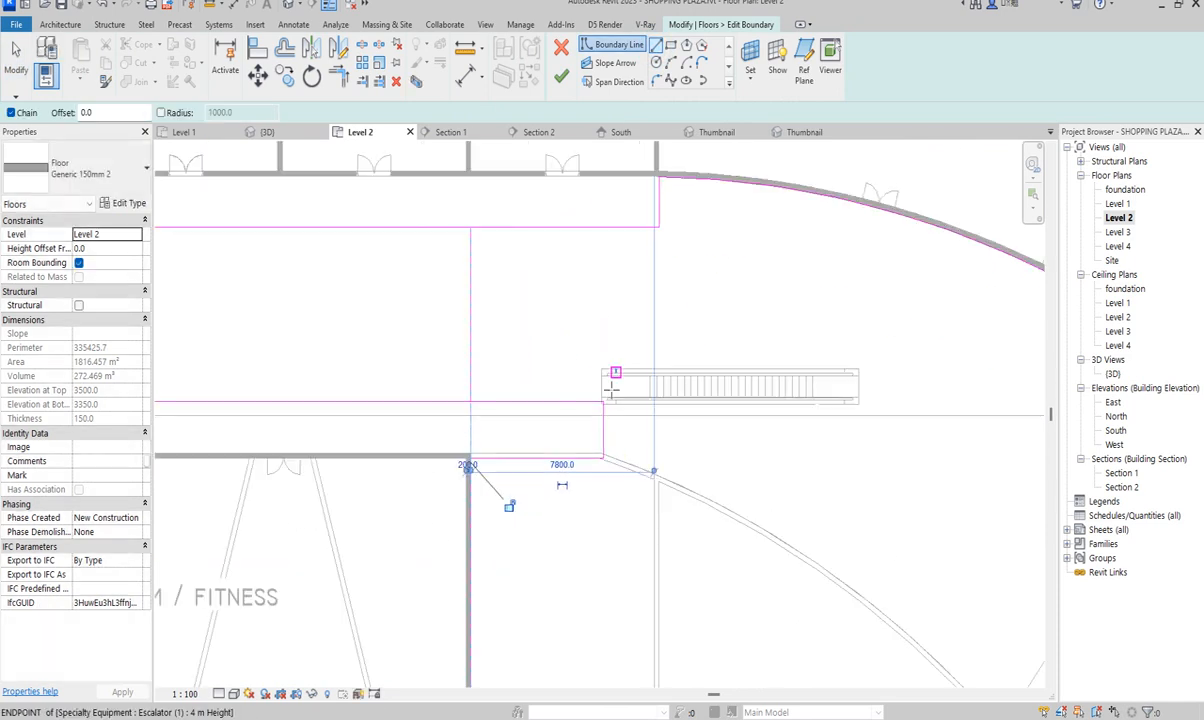
pyautogui.click(603, 227)
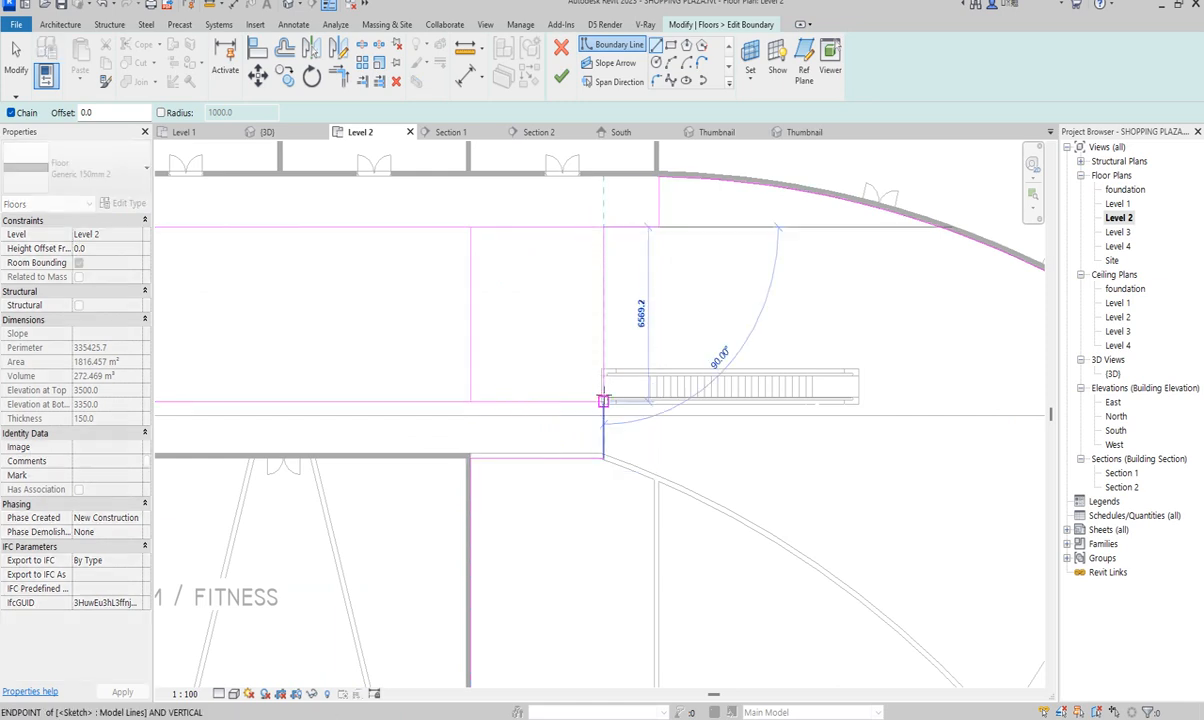
pyautogui.click(603, 330)
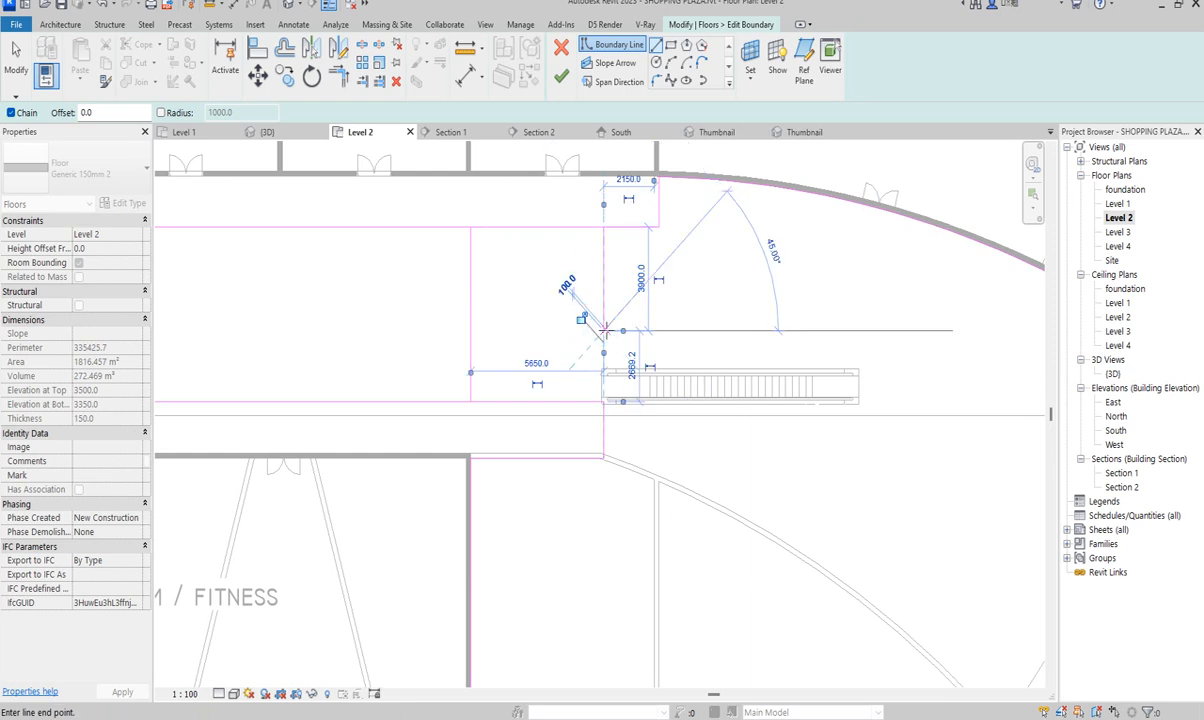
pyautogui.press('Escape')
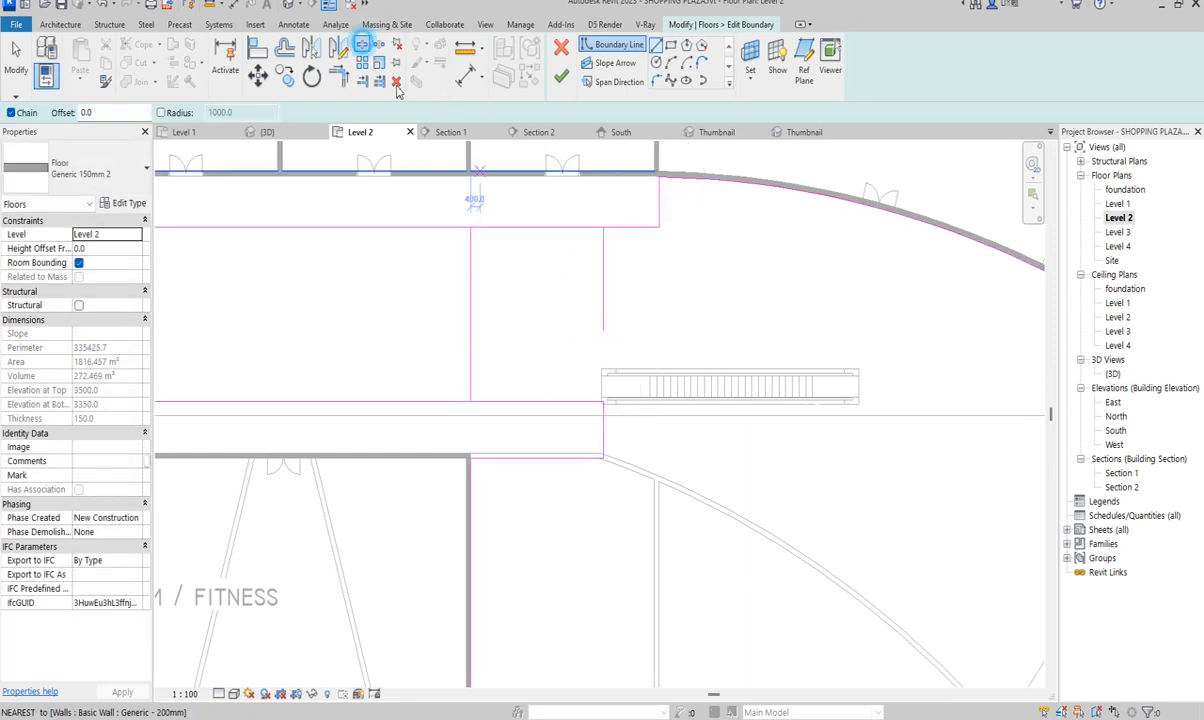
# Step: Split the opening's upper edge between the two vertical boundary lines and trim its east part to a corner with the new line
pyautogui.press('Escape')
pyautogui.click(550, 226)
pyautogui.click(548, 227)
pyautogui.click(338, 77)
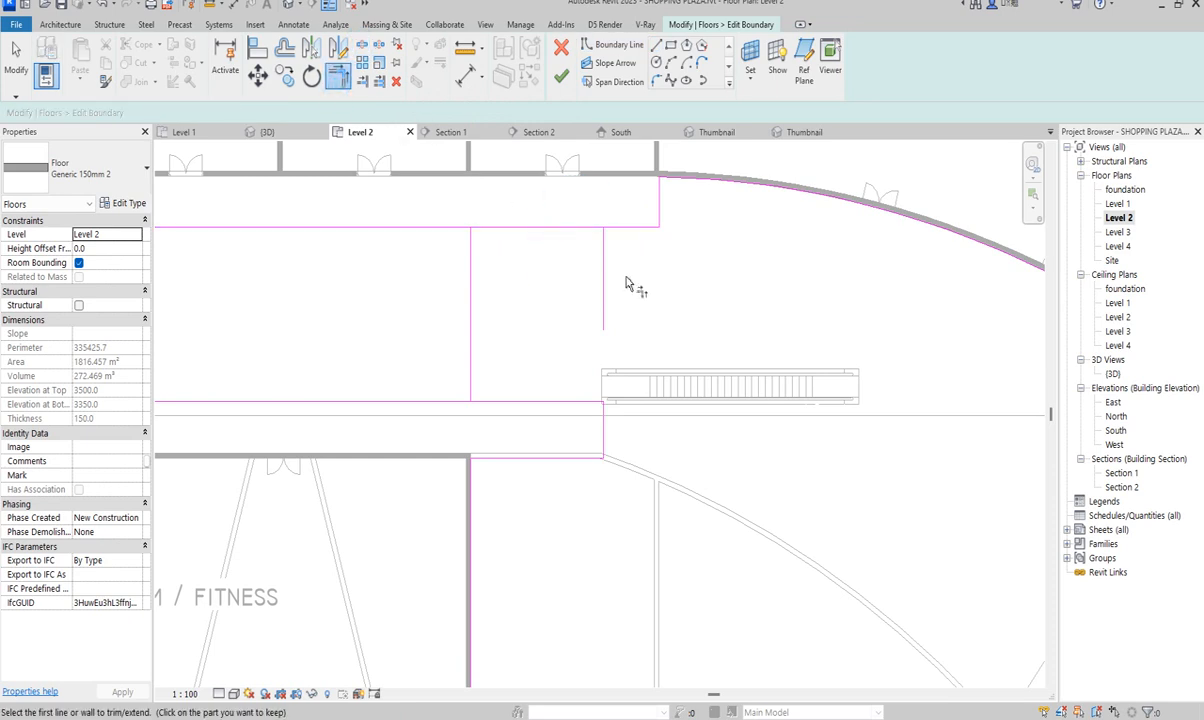
pyautogui.click(603, 271)
pyautogui.click(630, 228)
# Step: Trim the opening's upper and lower edges into corners with the vertical line aligned to the gym's end wall
pyautogui.click(471, 264)
pyautogui.click(446, 227)
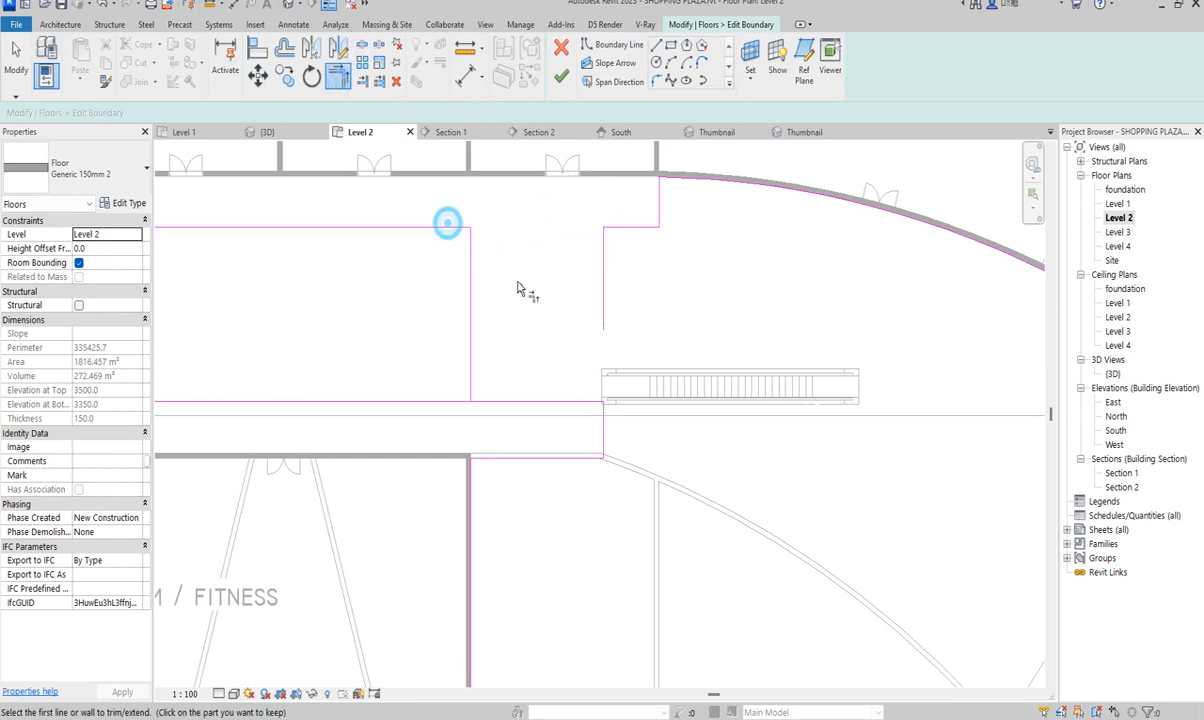
pyautogui.click(524, 402)
pyautogui.click(471, 372)
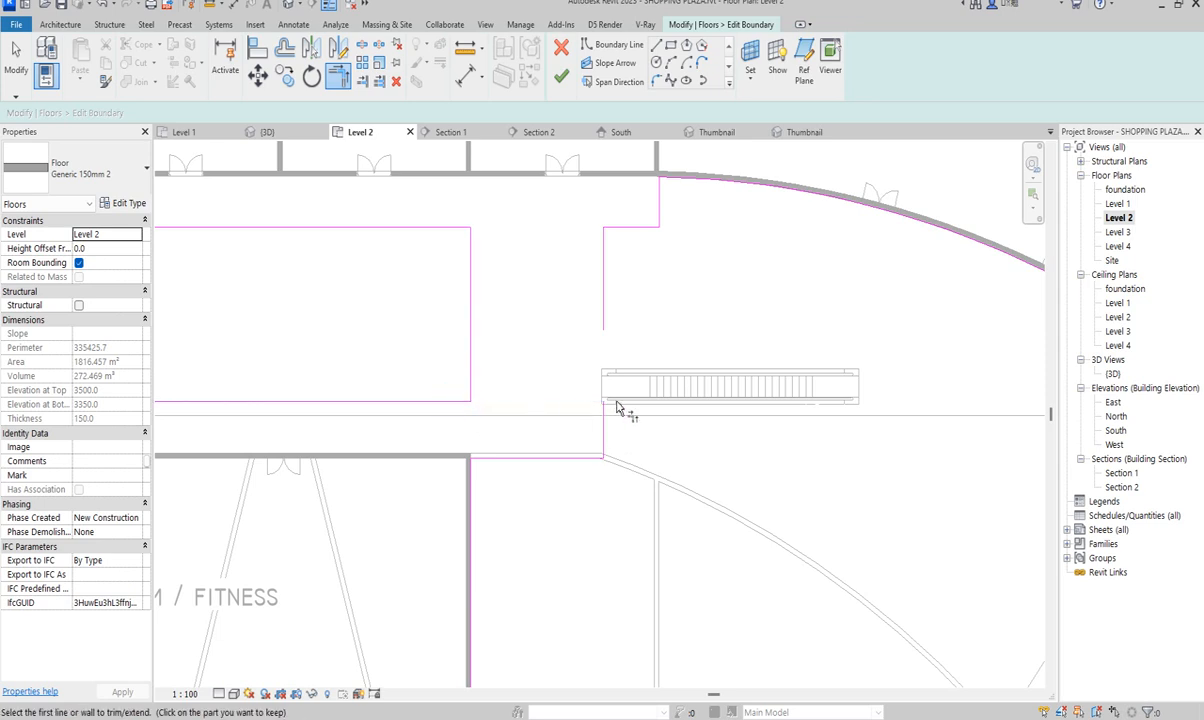
# Step: Replace the short boundary segment near the escalator by extending the new vertical line to the horizontal edge beside the gym, and finish the floor boundary
pyautogui.press('Escape')
pyautogui.click(602, 432)
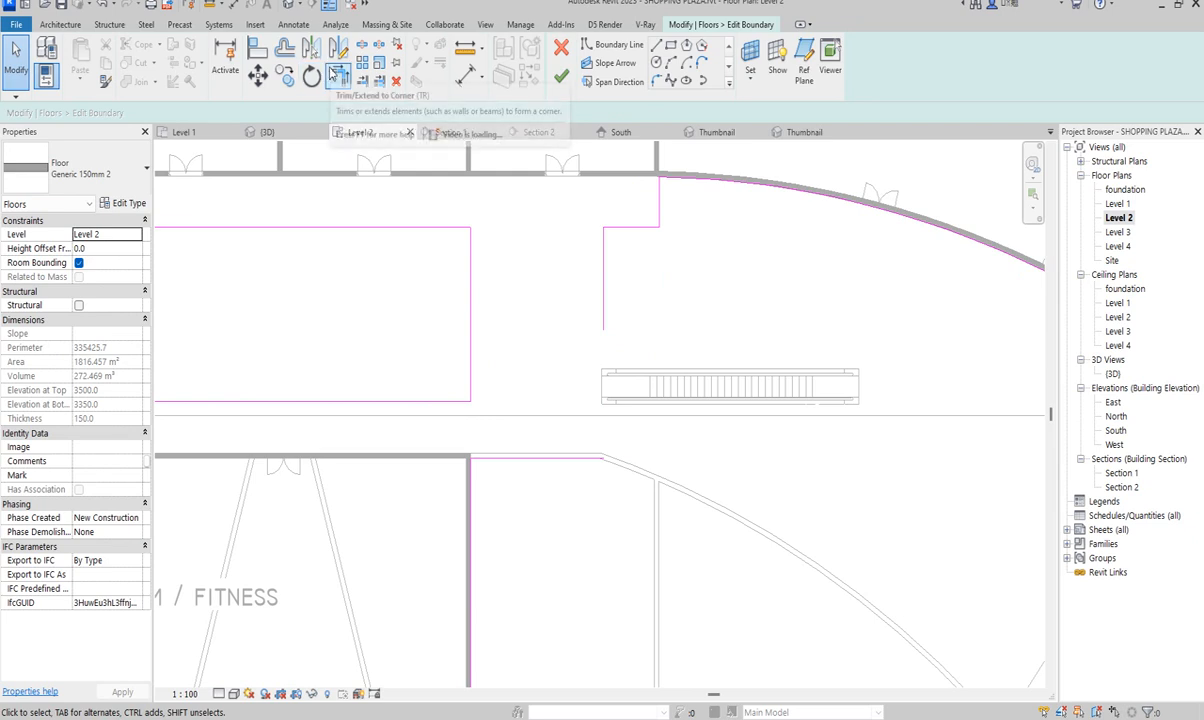
pyautogui.click(338, 77)
pyautogui.click(595, 280)
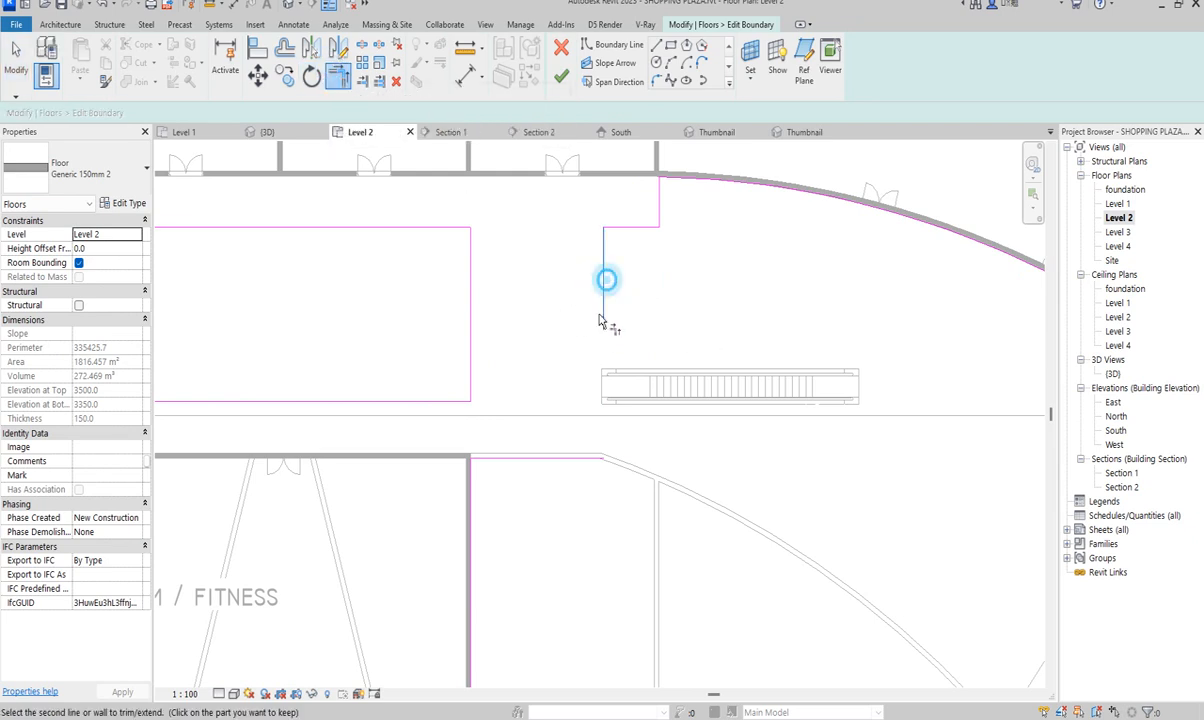
pyautogui.click(562, 455)
pyautogui.scroll(-2, 568, 405)
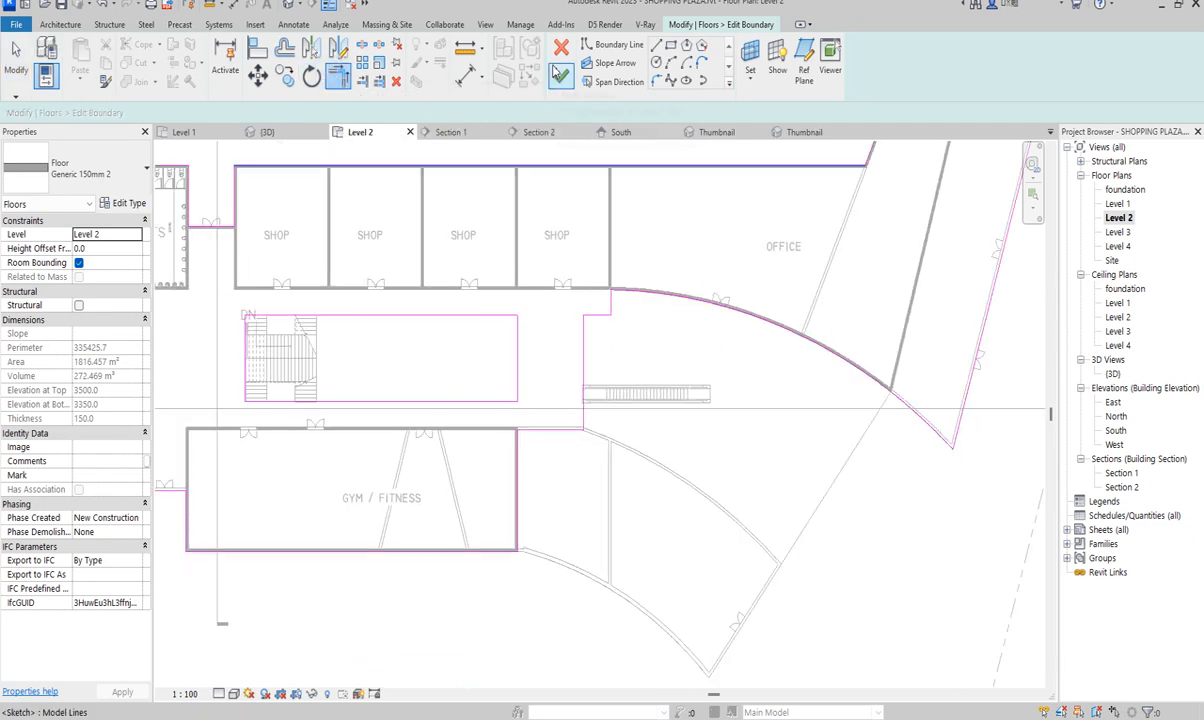
pyautogui.click(561, 76)
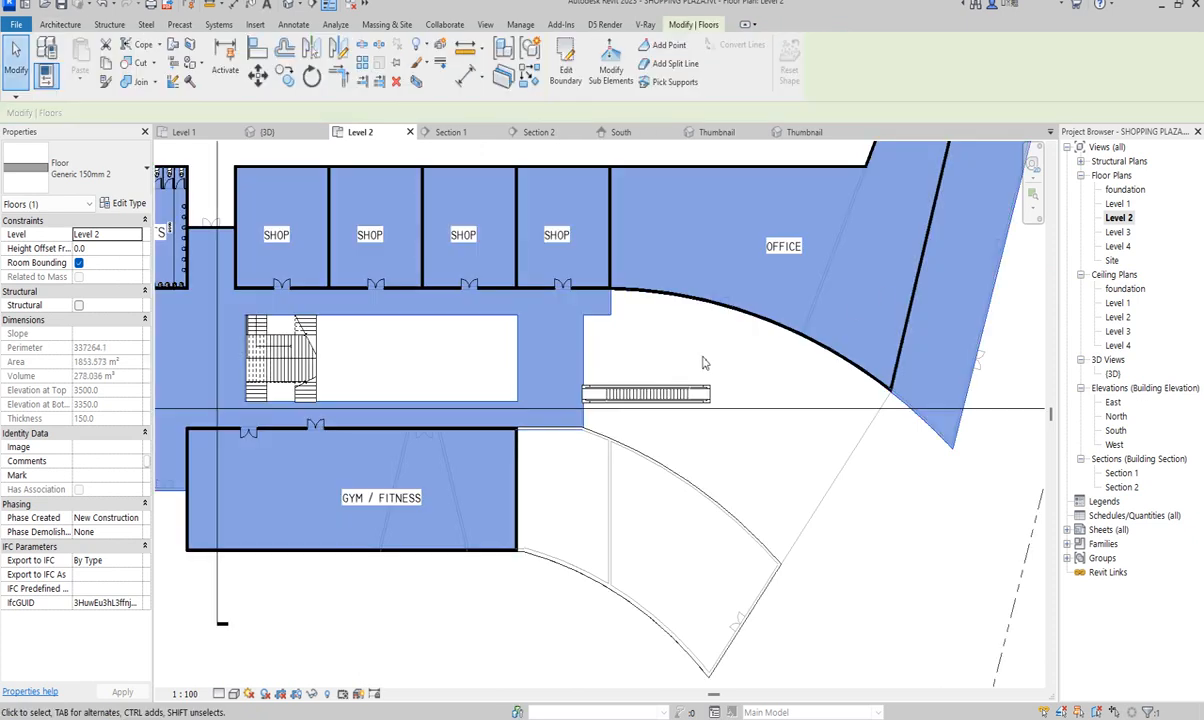
# Step: Inspect how the escalator's upper landing meets the reshaped Level 2 floor in plan and in the 3D view
pyautogui.scroll(1, 516, 362)
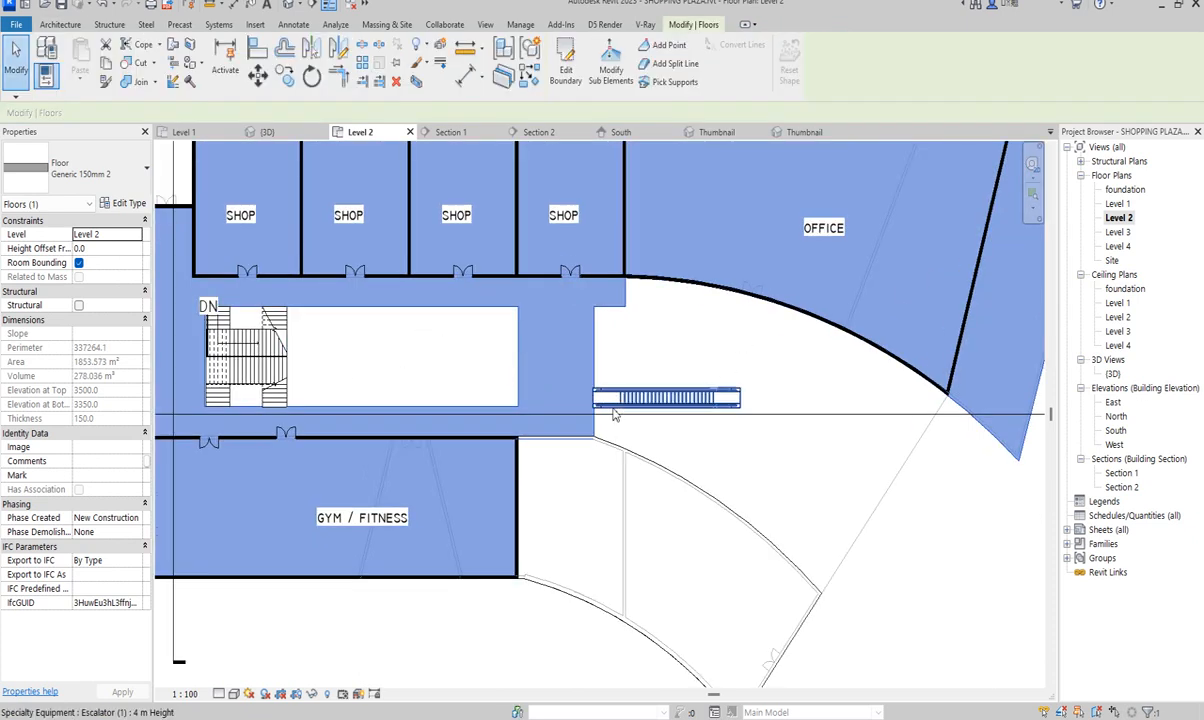
pyautogui.doubleClick(1113, 374)
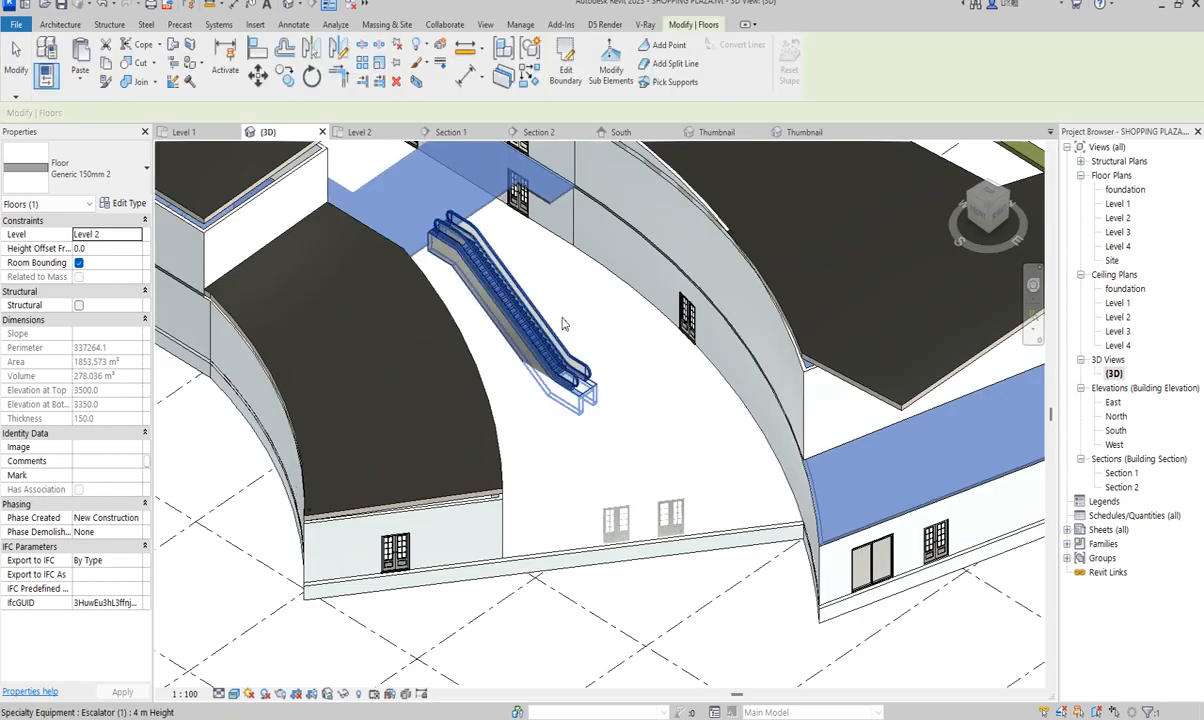
pyautogui.scroll(6, 435, 237)
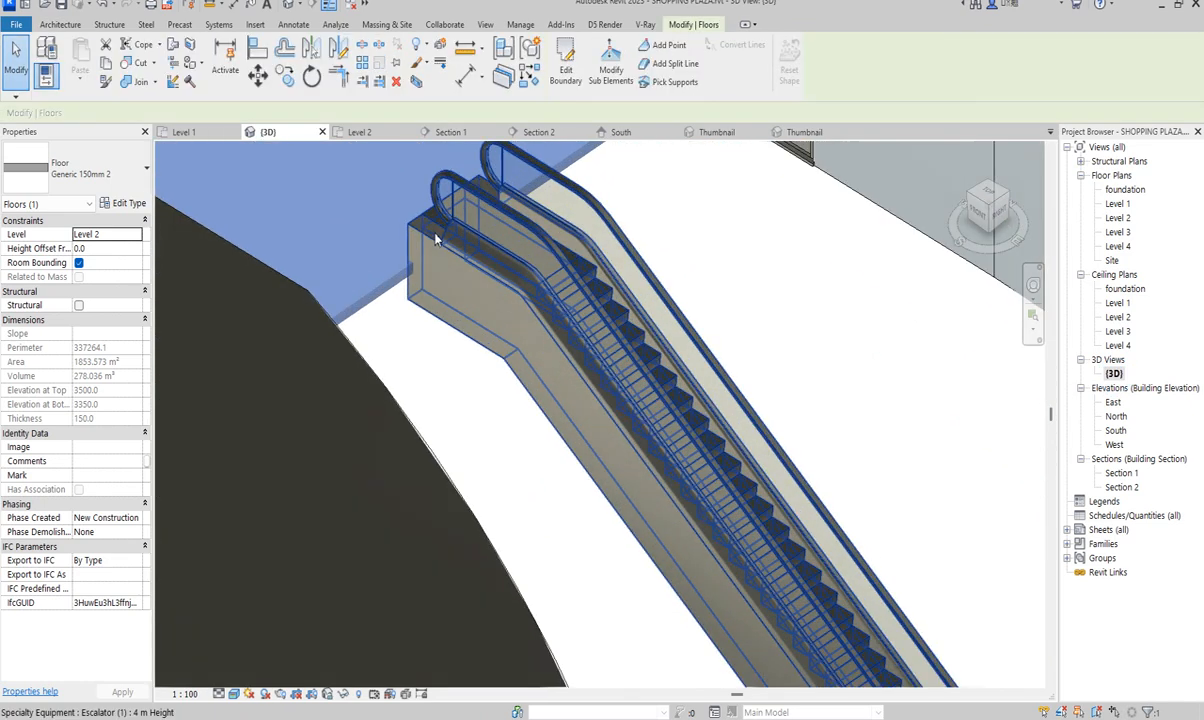
pyautogui.scroll(-5, 491, 273)
pyautogui.scroll(3, 464, 205)
pyautogui.scroll(-2, 817, 391)
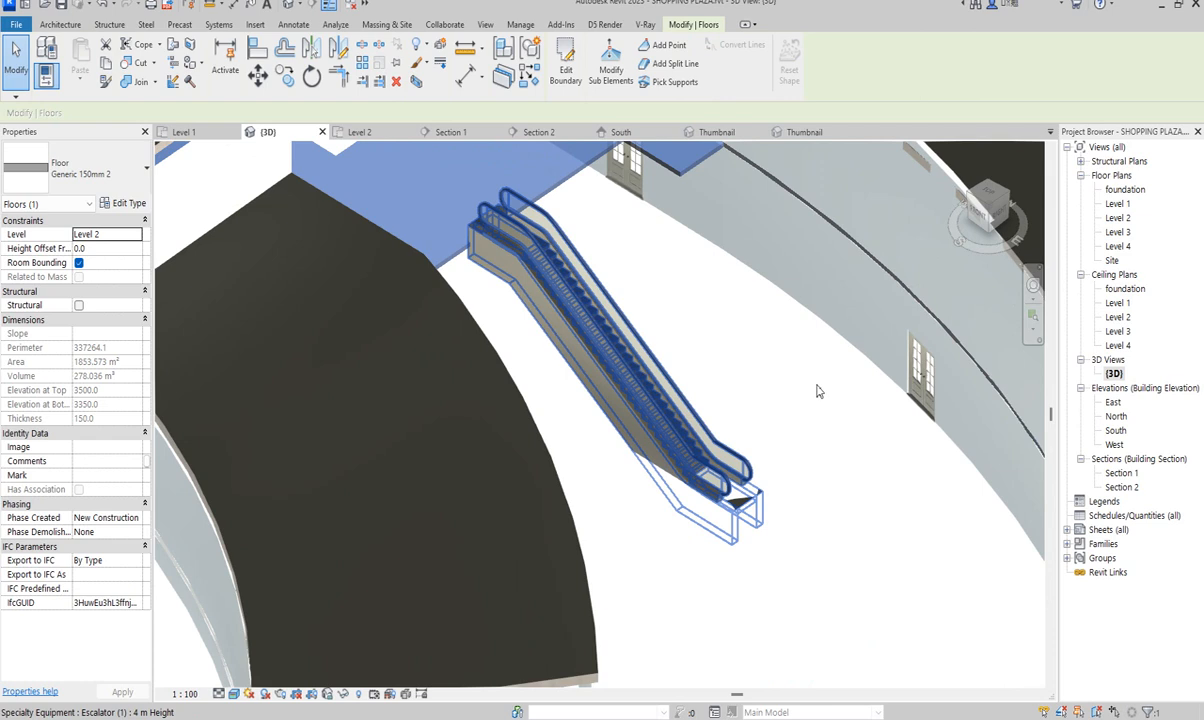
pyautogui.scroll(-2, 817, 391)
# Step: Compare the height of the escalator's upper landing with the Level 2 floor in Section 2
pyautogui.doubleClick(1121, 487)
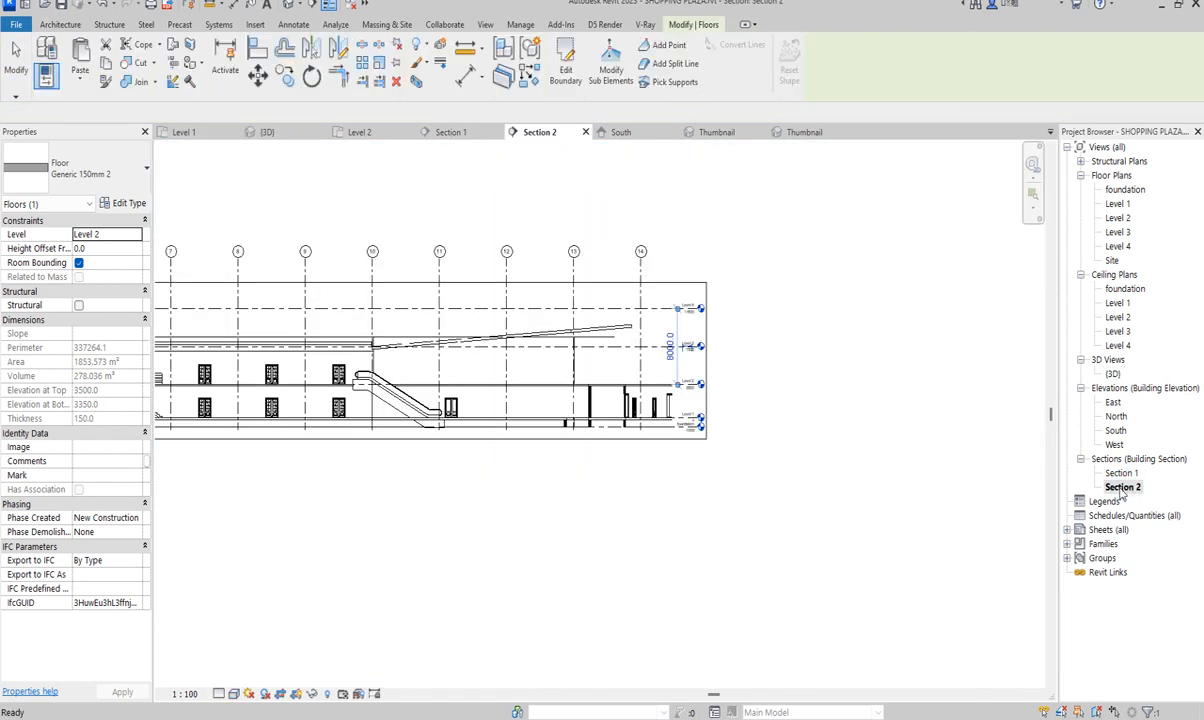
pyautogui.scroll(6, 430, 385)
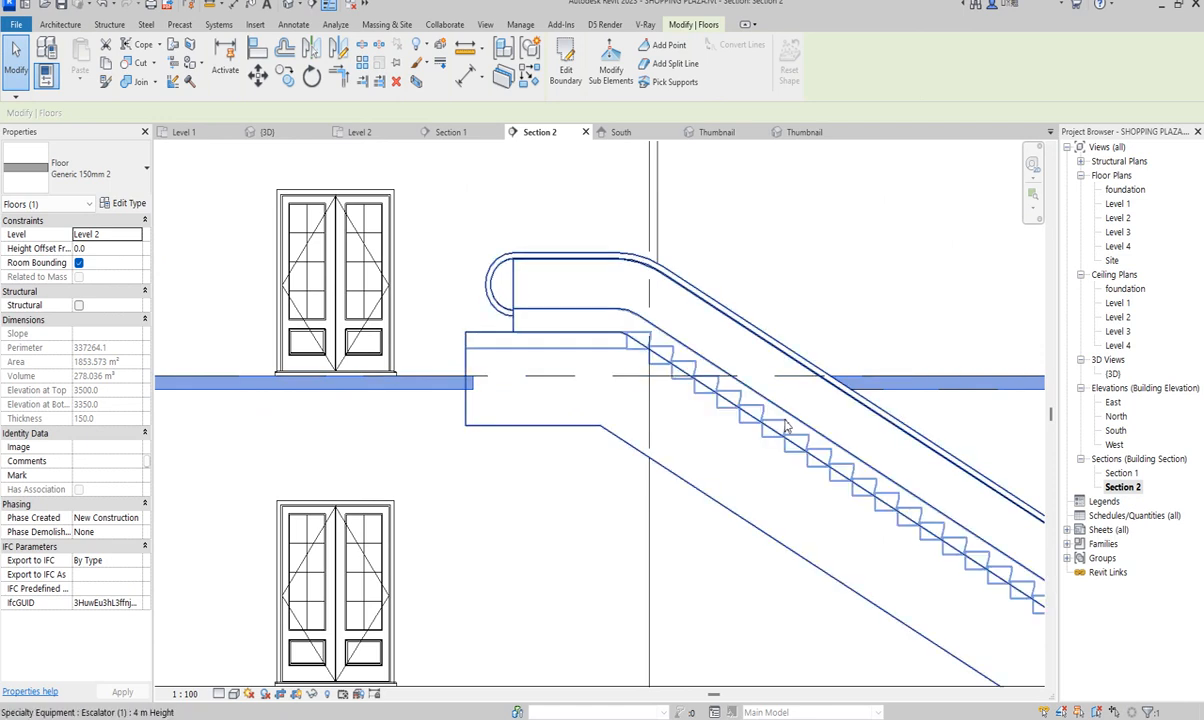
pyautogui.click(786, 428)
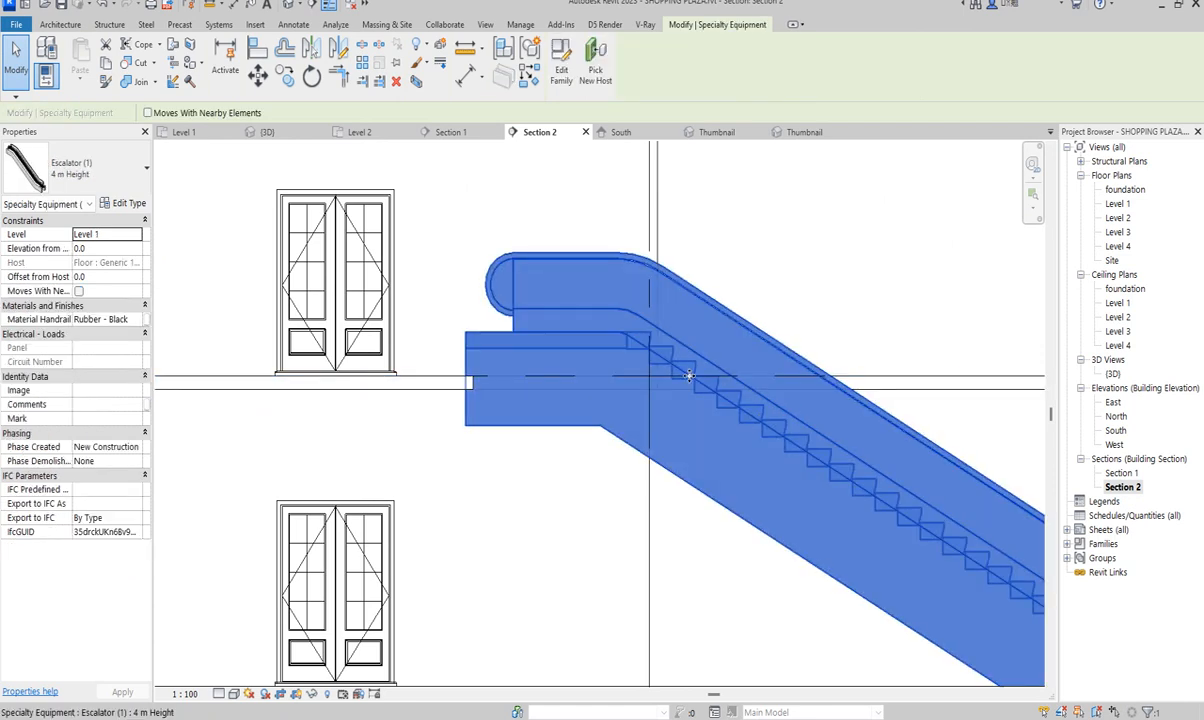
pyautogui.scroll(-6, 612, 362)
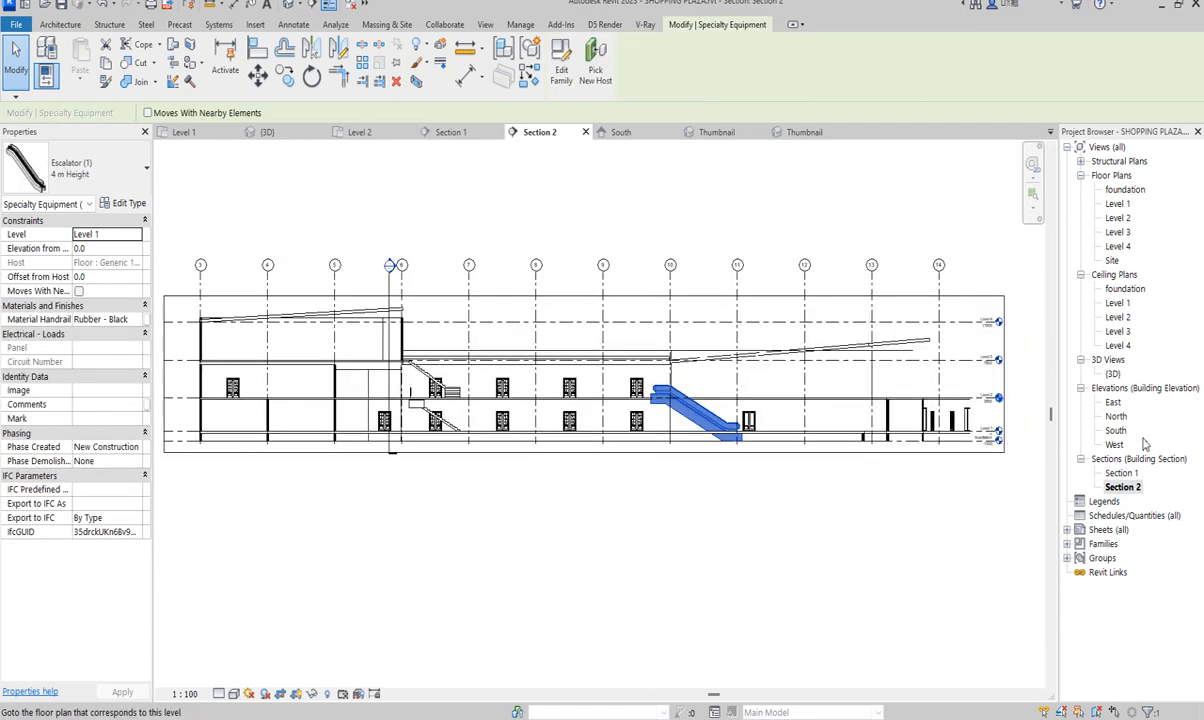
# Step: Move the Section 2 line slightly up on the Level 1 plan so that it cuts through the escalator
pyautogui.doubleClick(1117, 203)
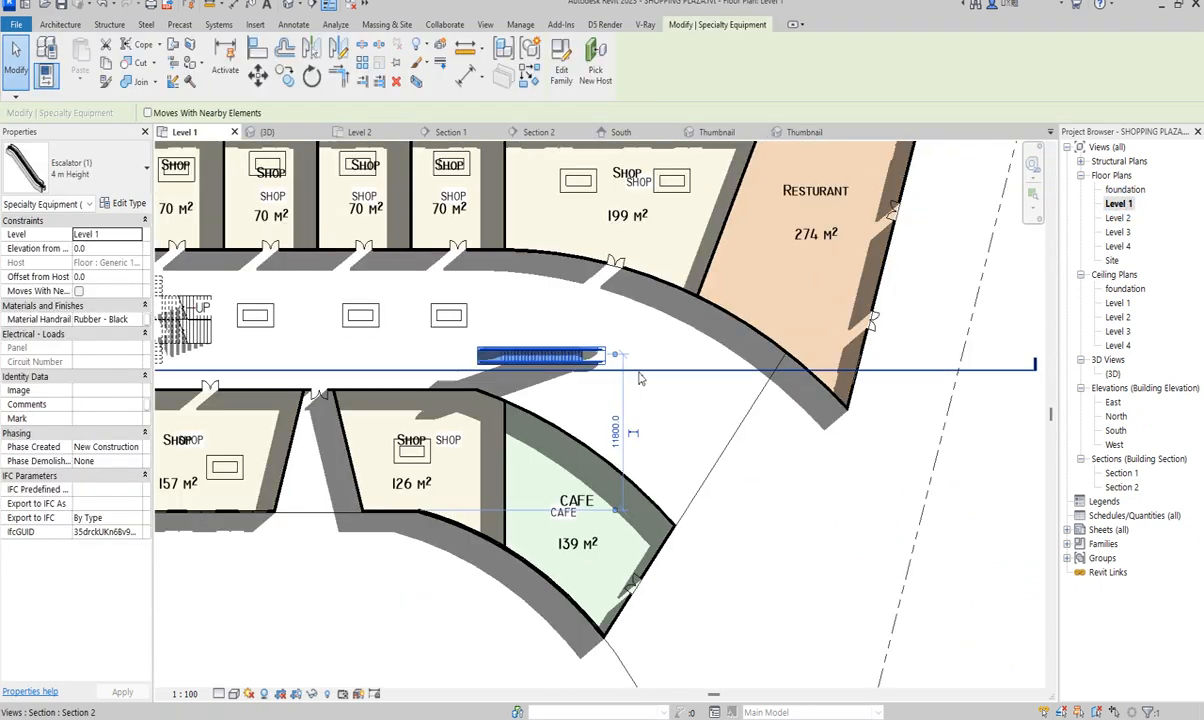
pyautogui.click(640, 371)
pyautogui.scroll(3, 639, 372)
pyautogui.press('Up')
pyautogui.press('Up')
pyautogui.press('Up')
pyautogui.press('Up')
pyautogui.press('Up')
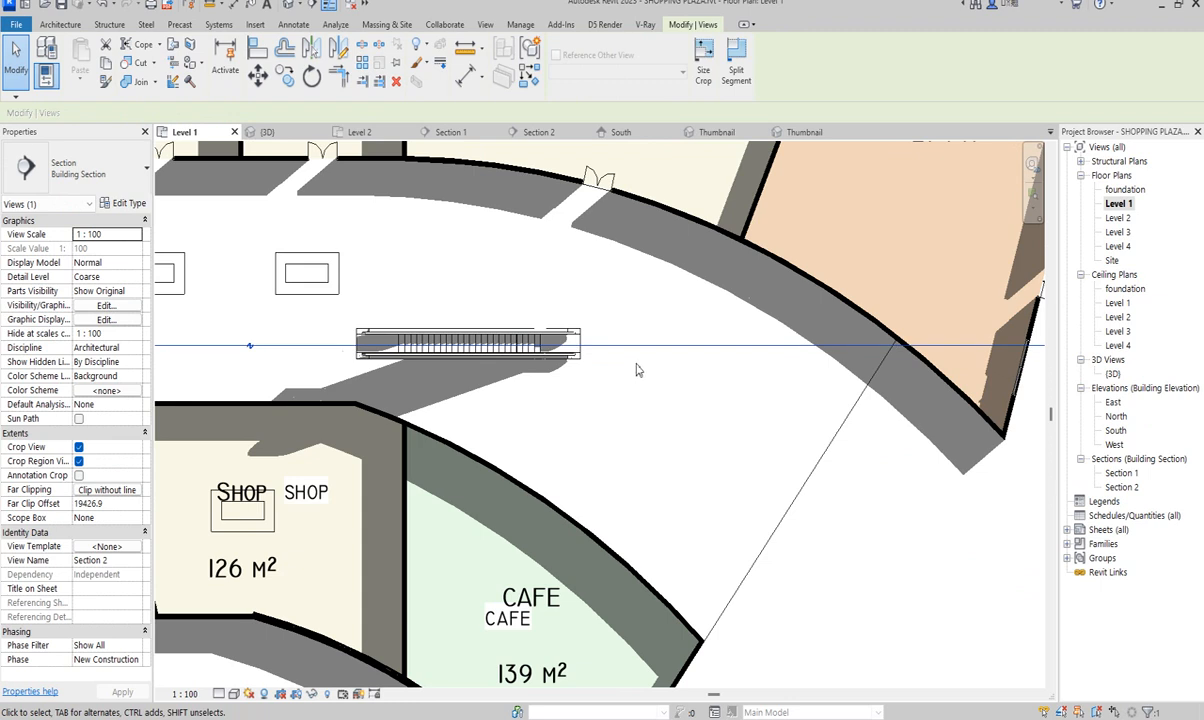
# Step: Check the section line's position in Section 1 and examine the escalator against both floor levels in Section 2
pyautogui.doubleClick(1121, 474)
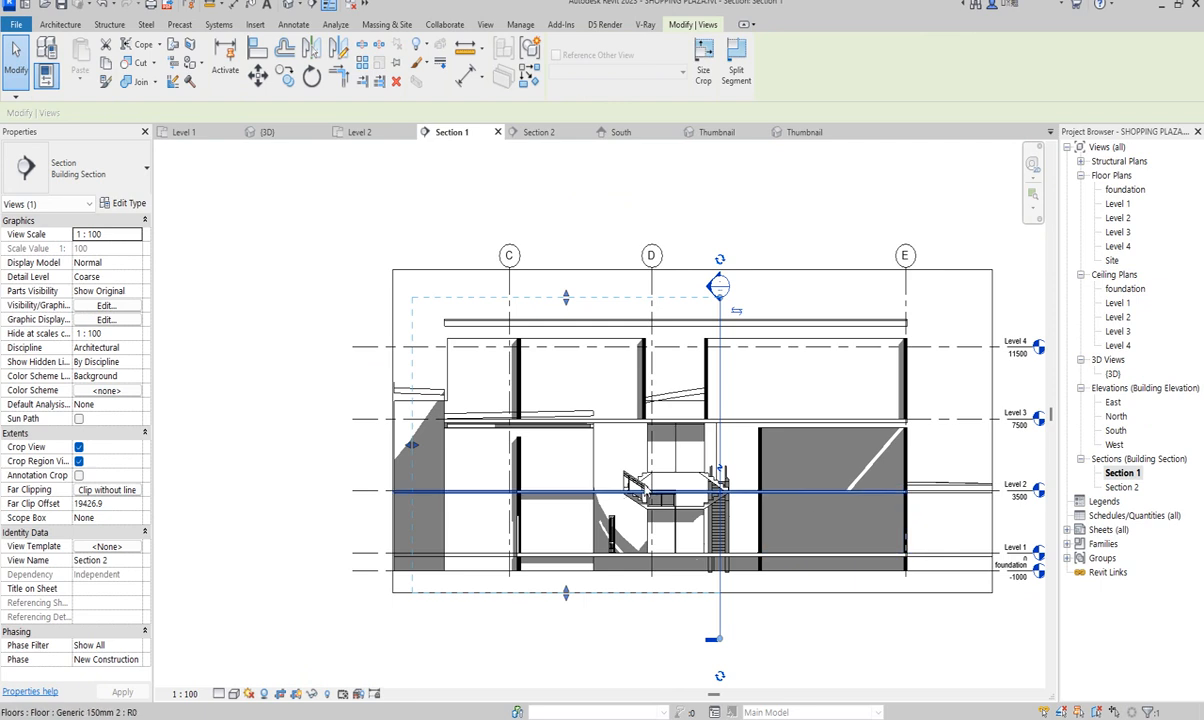
pyautogui.doubleClick(1121, 487)
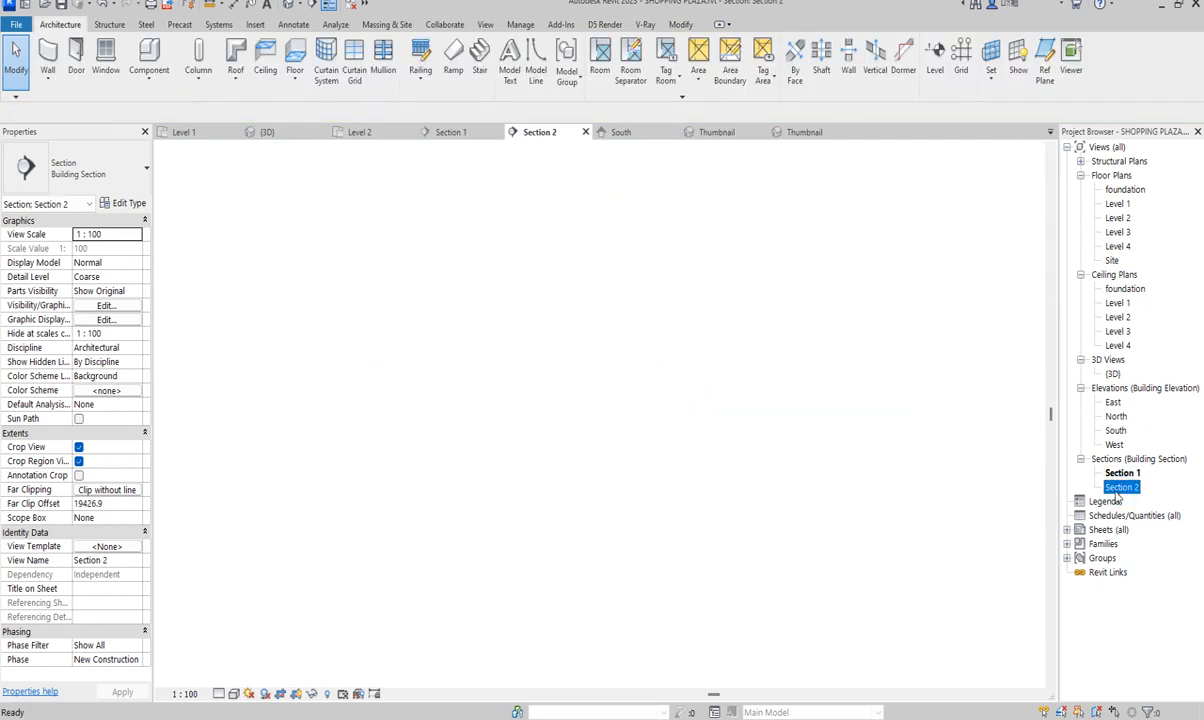
pyautogui.scroll(5, 773, 281)
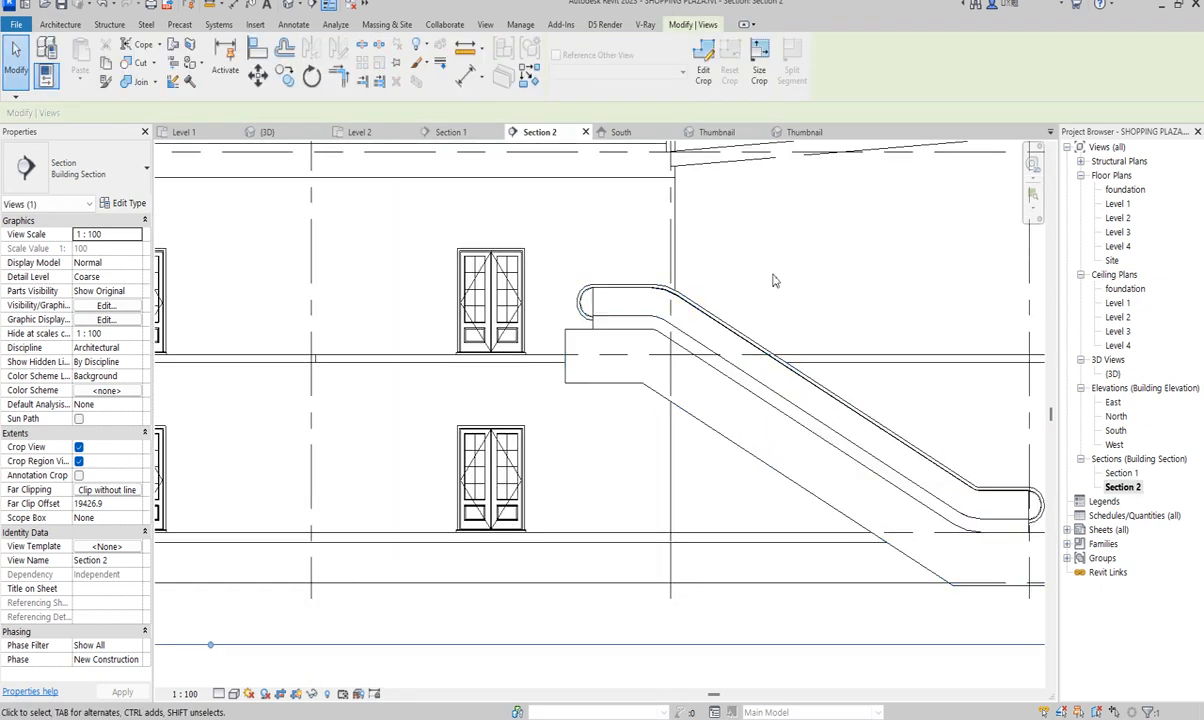
pyautogui.click(657, 338)
pyautogui.scroll(3, 653, 336)
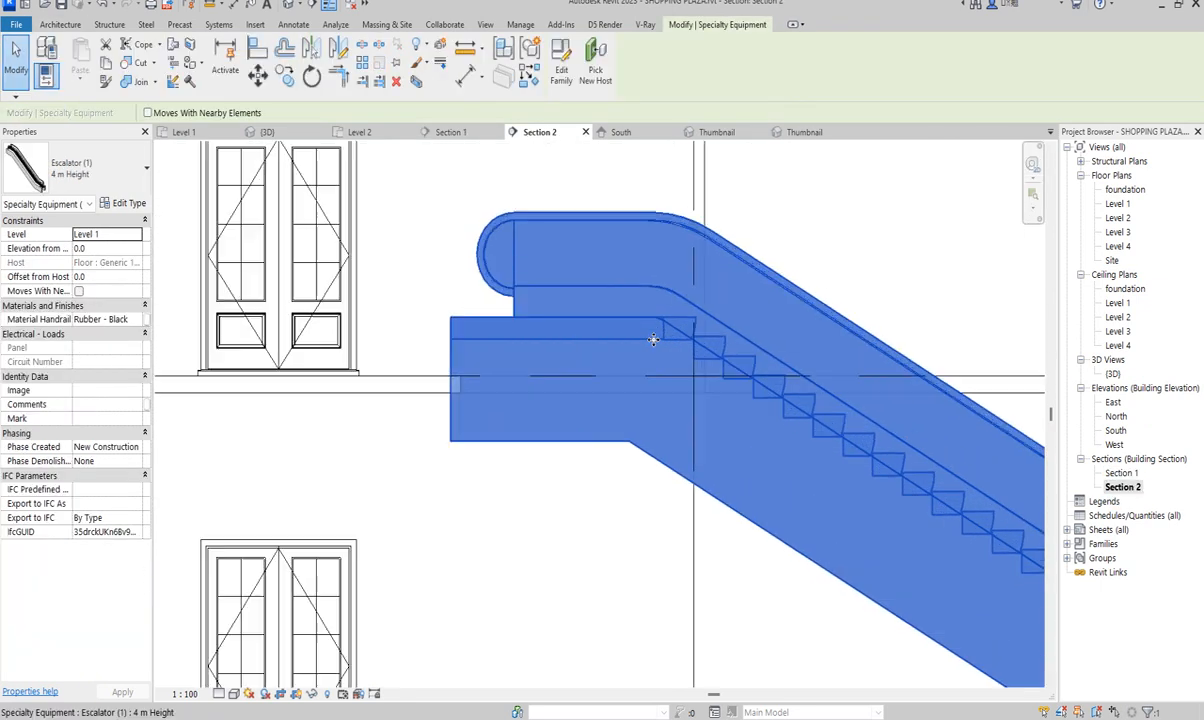
pyautogui.scroll(-2, 531, 382)
pyautogui.scroll(-2, 531, 382)
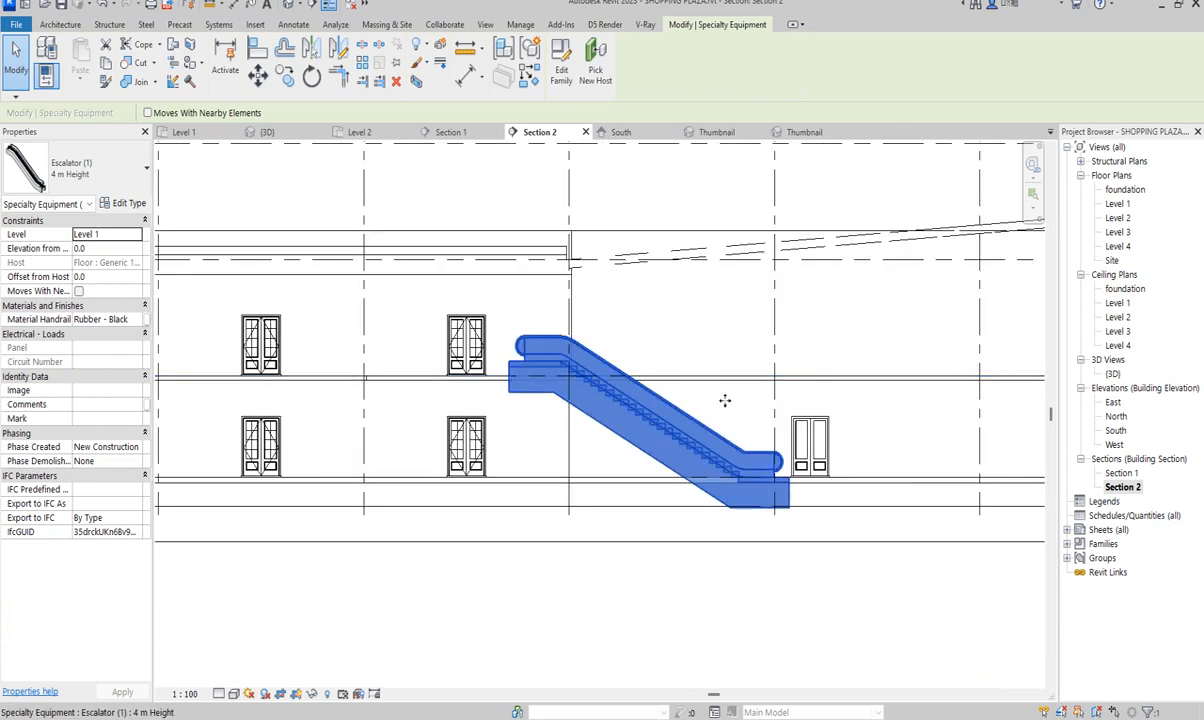
pyautogui.scroll(-3, 760, 400)
pyautogui.scroll(2, 650, 400)
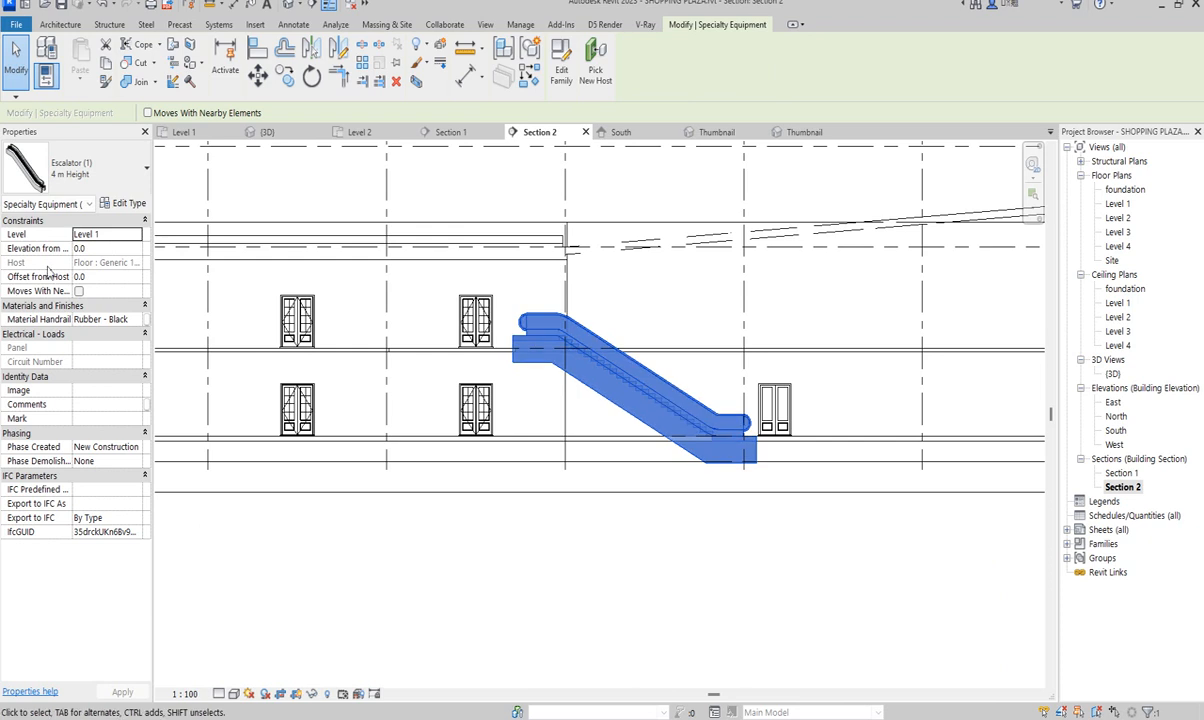
# Step: Set the Rise of the escalator's type to 3500 mm and apply the change
pyautogui.click(125, 203)
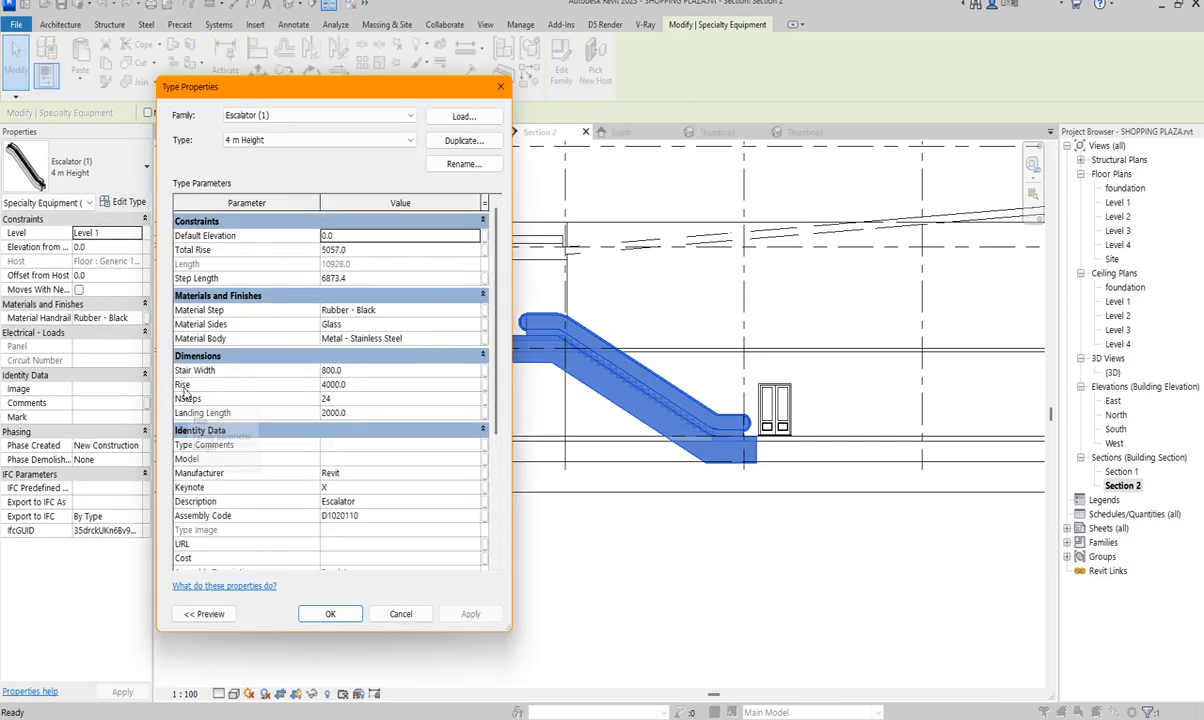
pyautogui.click(348, 388)
pyautogui.moveTo(349, 386); pyautogui.dragTo(337, 387)
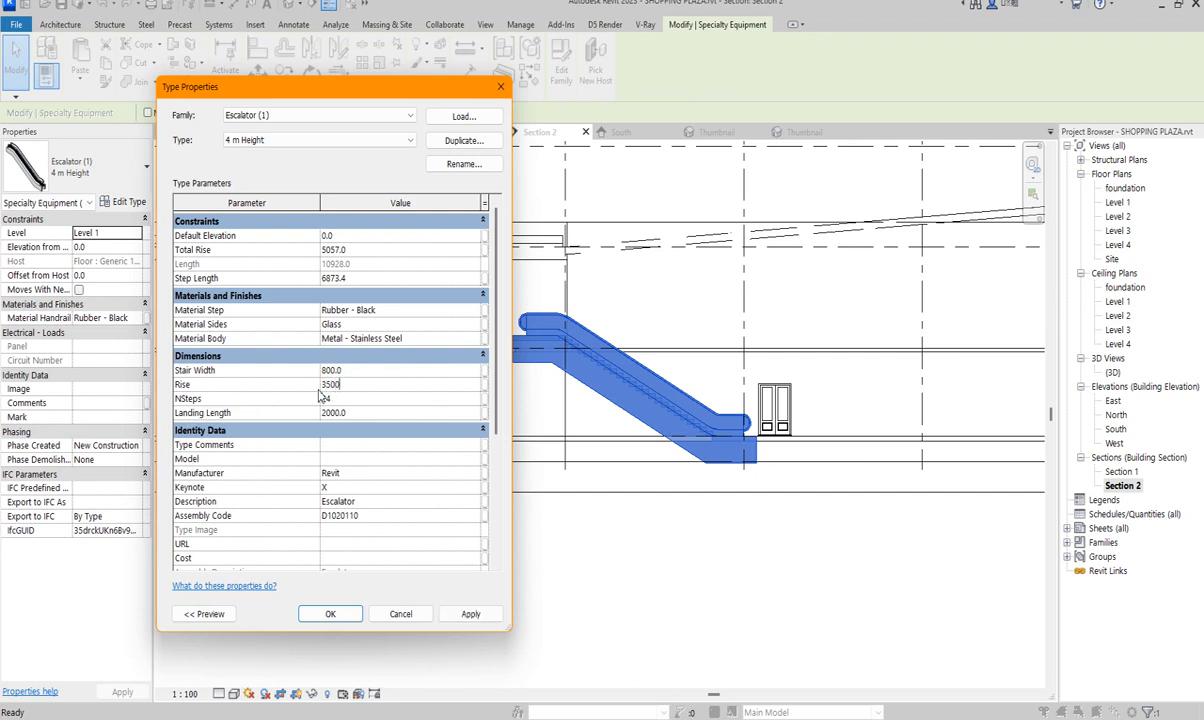
pyautogui.click(470, 615)
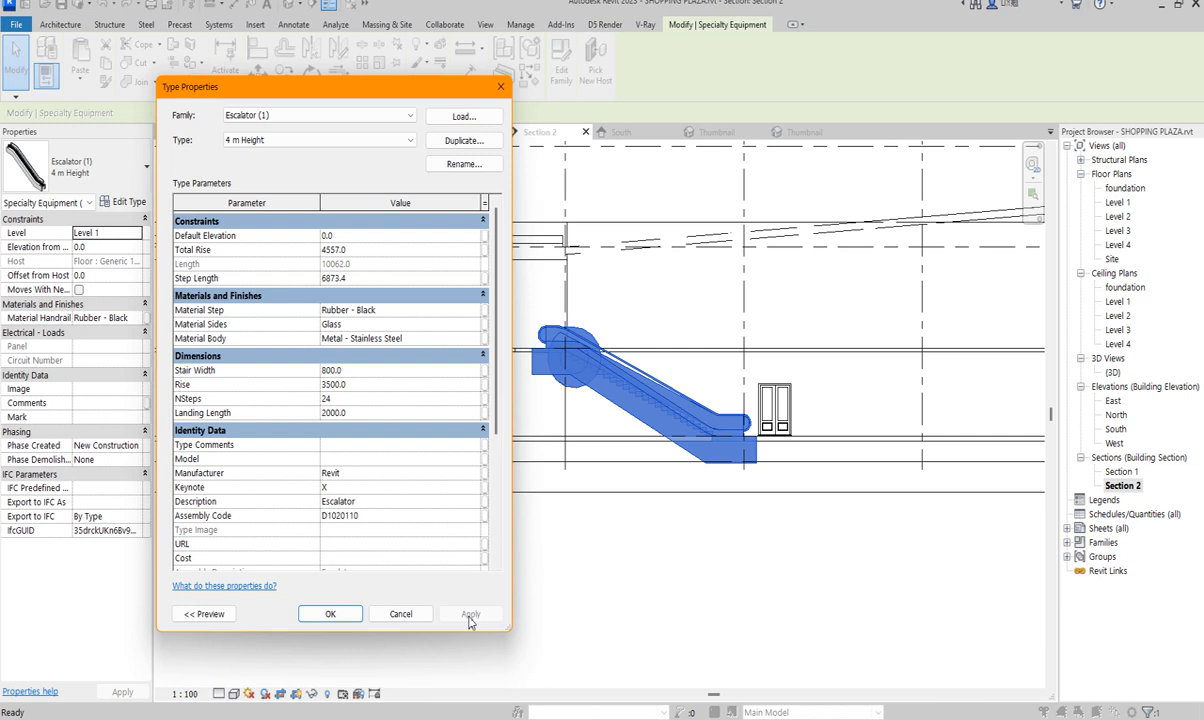
pyautogui.click(330, 614)
# Step: Set NSteps of the escalator's type to 20, accept the change and check the upper landing against the Level 2 floor in Section 2
pyautogui.scroll(4, 709, 437)
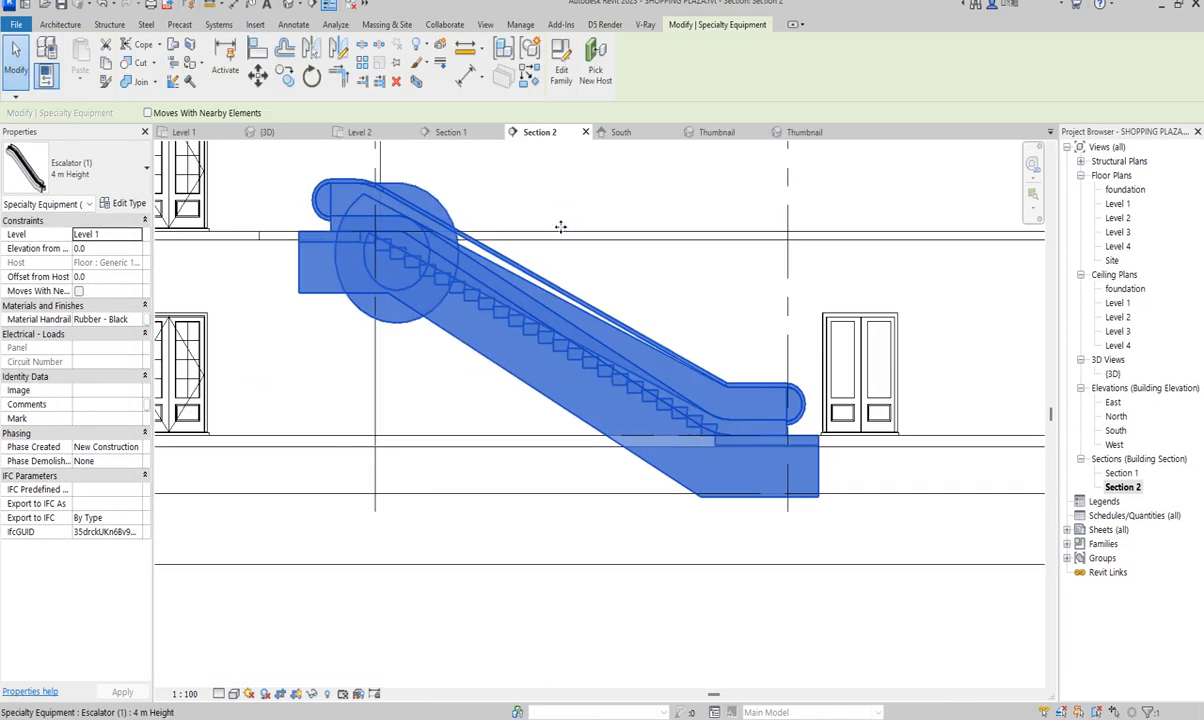
pyautogui.click(419, 386)
pyautogui.scroll(-2, 416, 376)
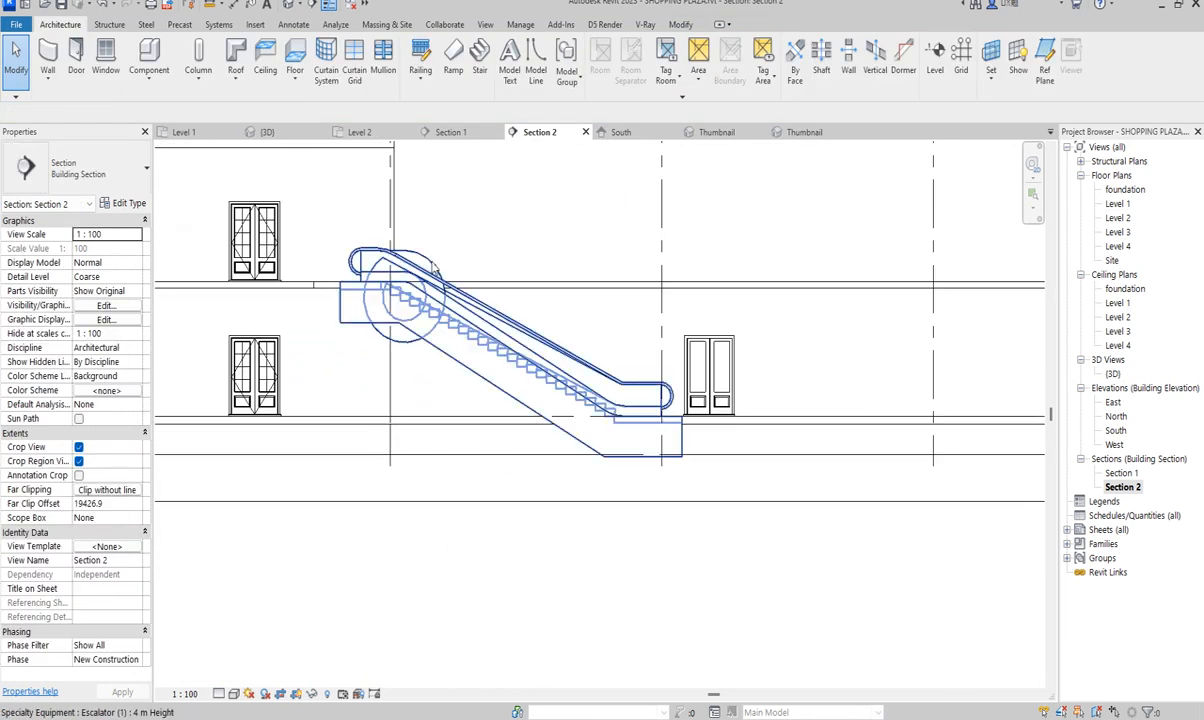
pyautogui.click(433, 272)
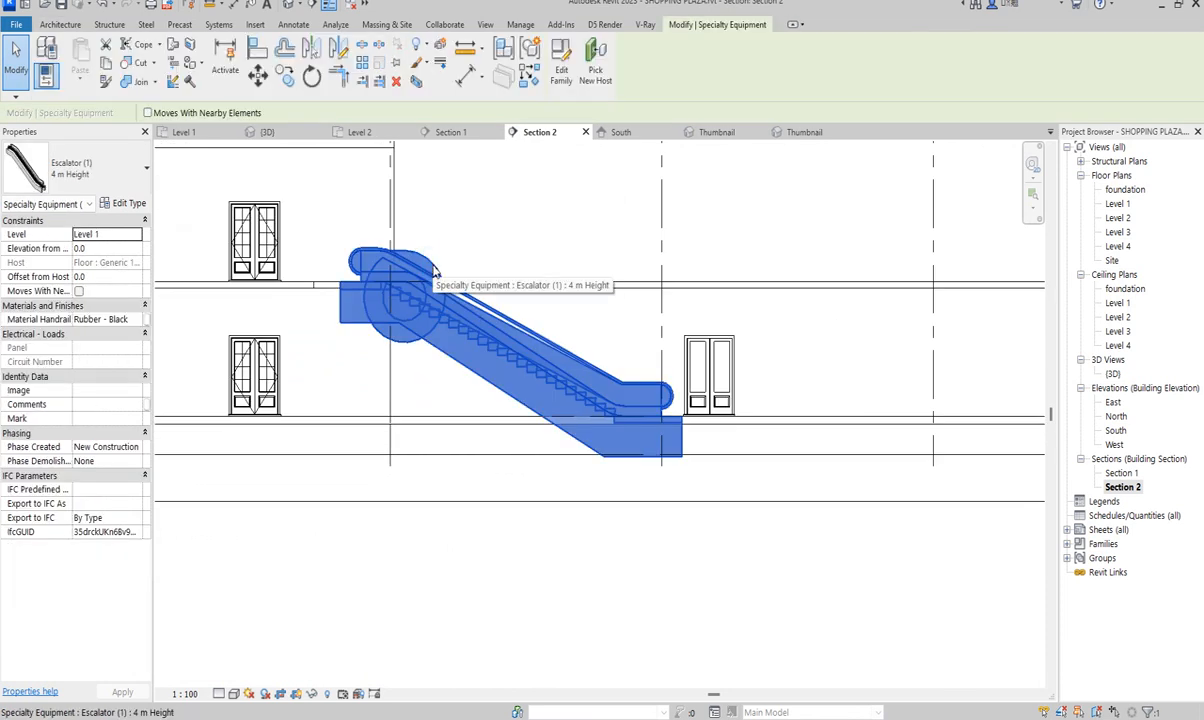
pyautogui.click(139, 203)
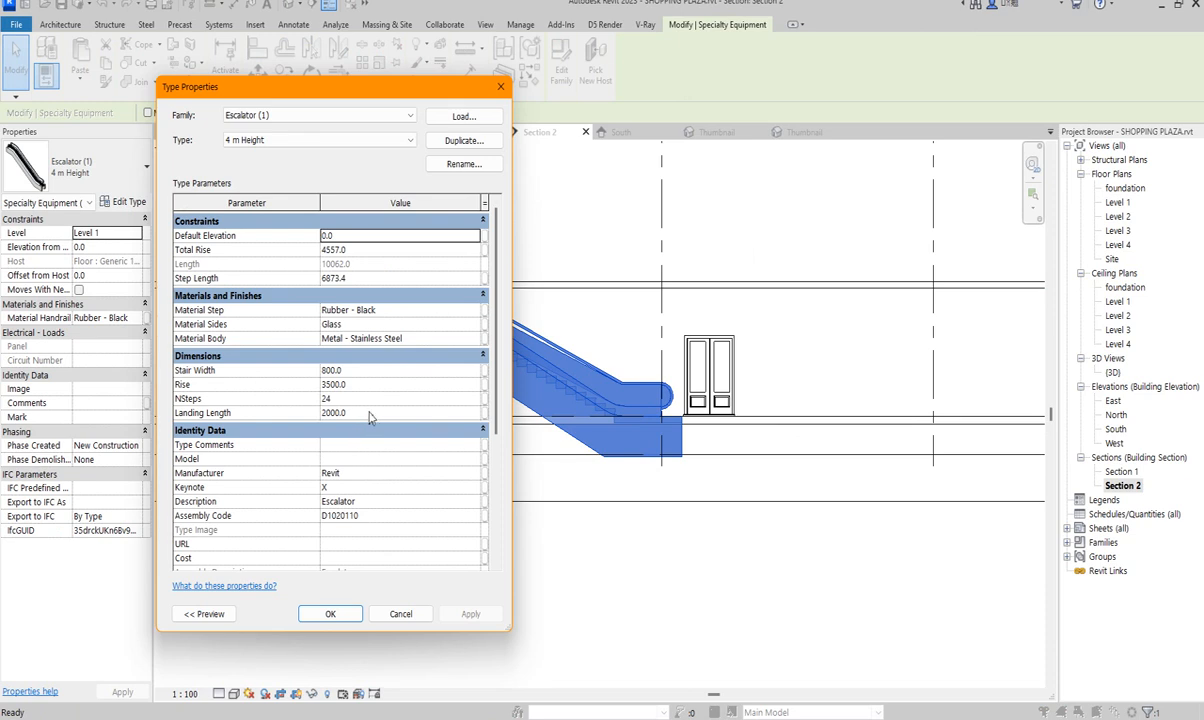
pyautogui.click(340, 399)
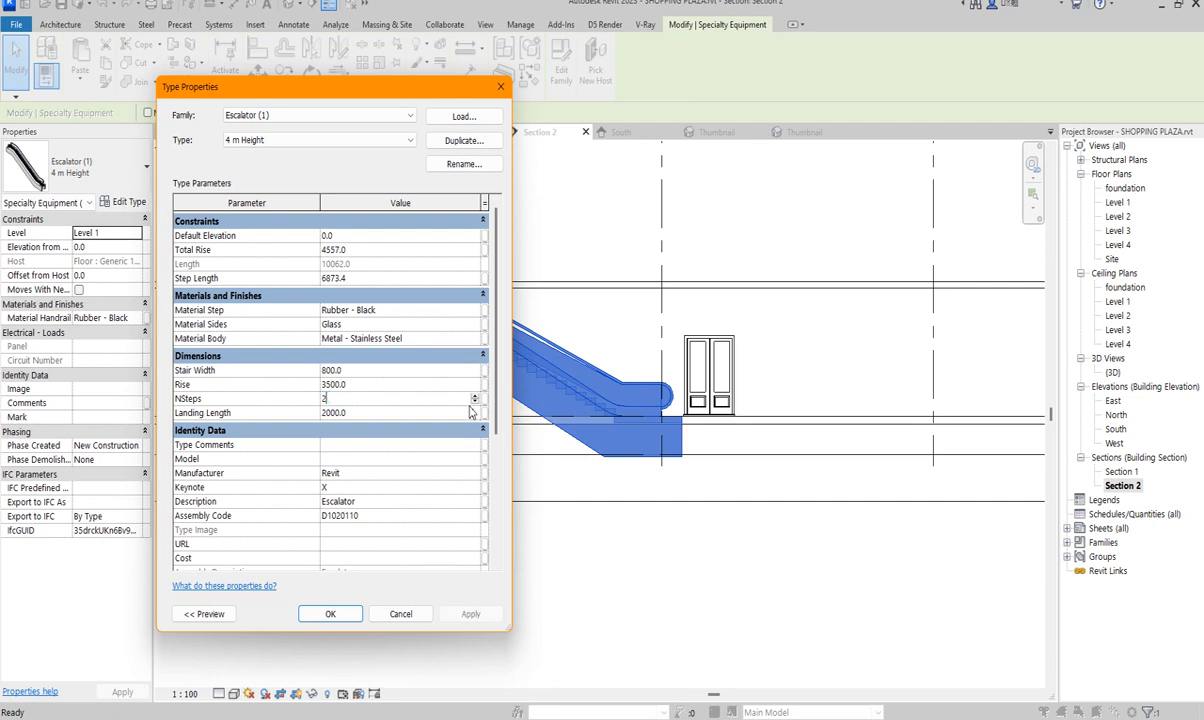
pyautogui.click(470, 614)
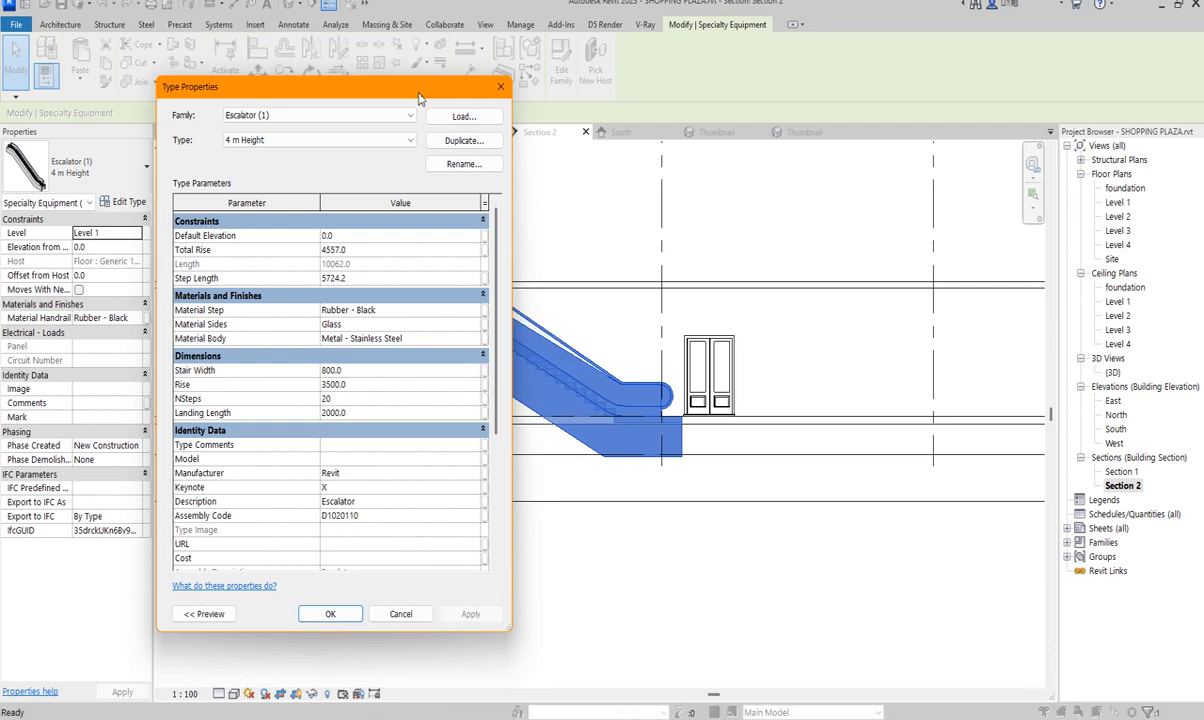
pyautogui.moveTo(420, 98); pyautogui.dragTo(183, 96)
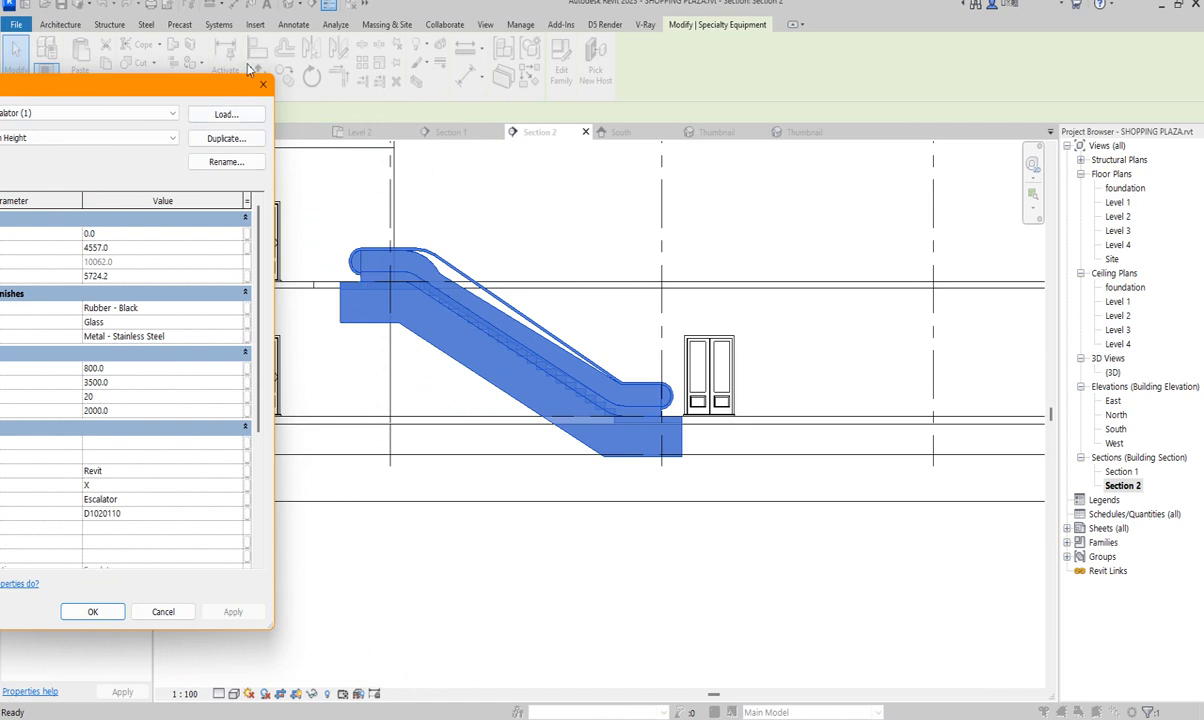
pyautogui.moveTo(245, 86); pyautogui.dragTo(977, 180)
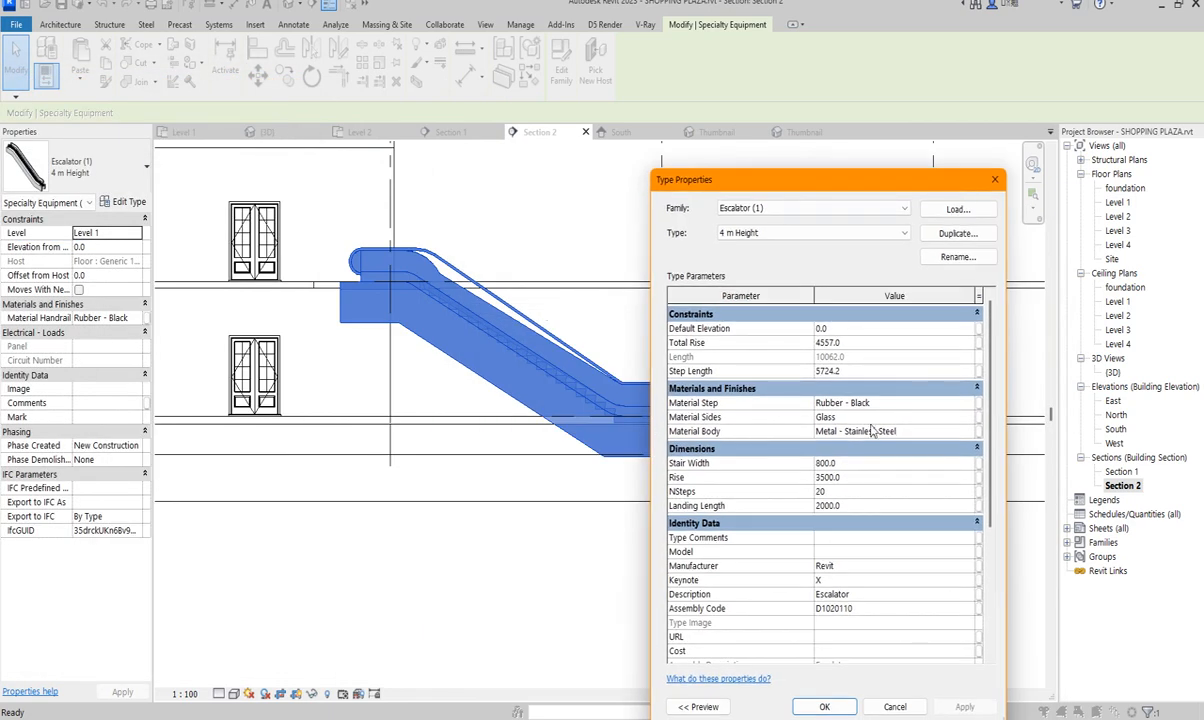
pyautogui.click(824, 707)
pyautogui.scroll(4, 423, 282)
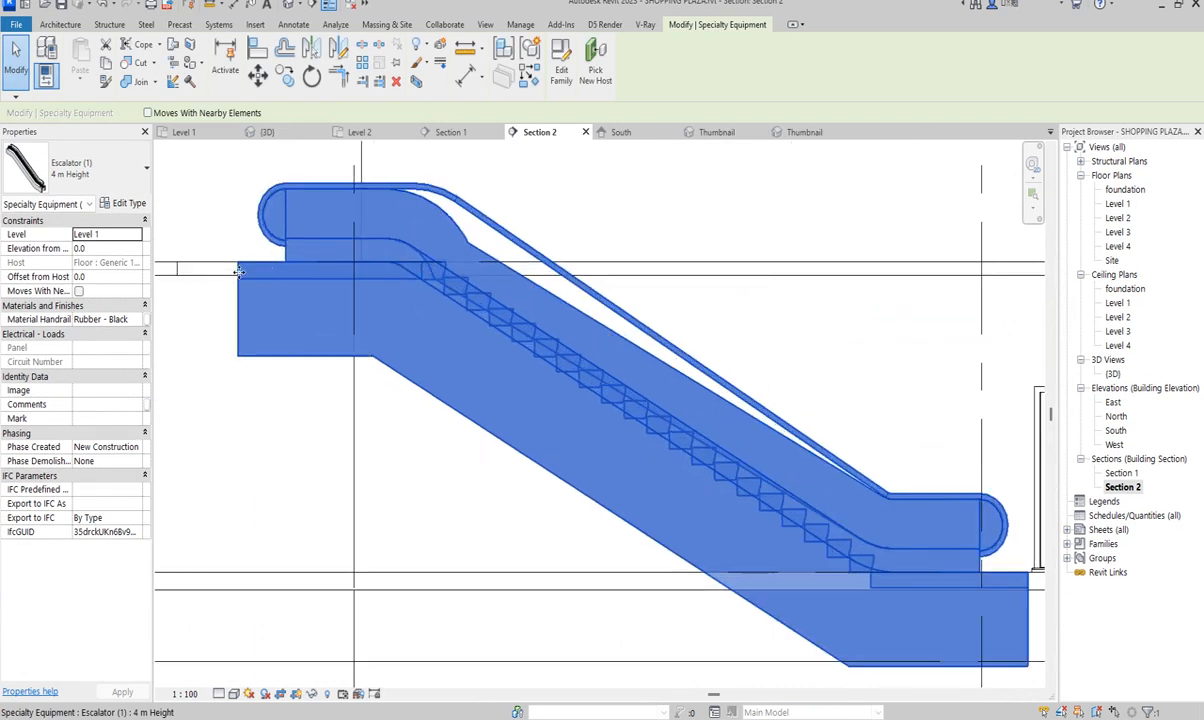
pyautogui.scroll(-2, 439, 252)
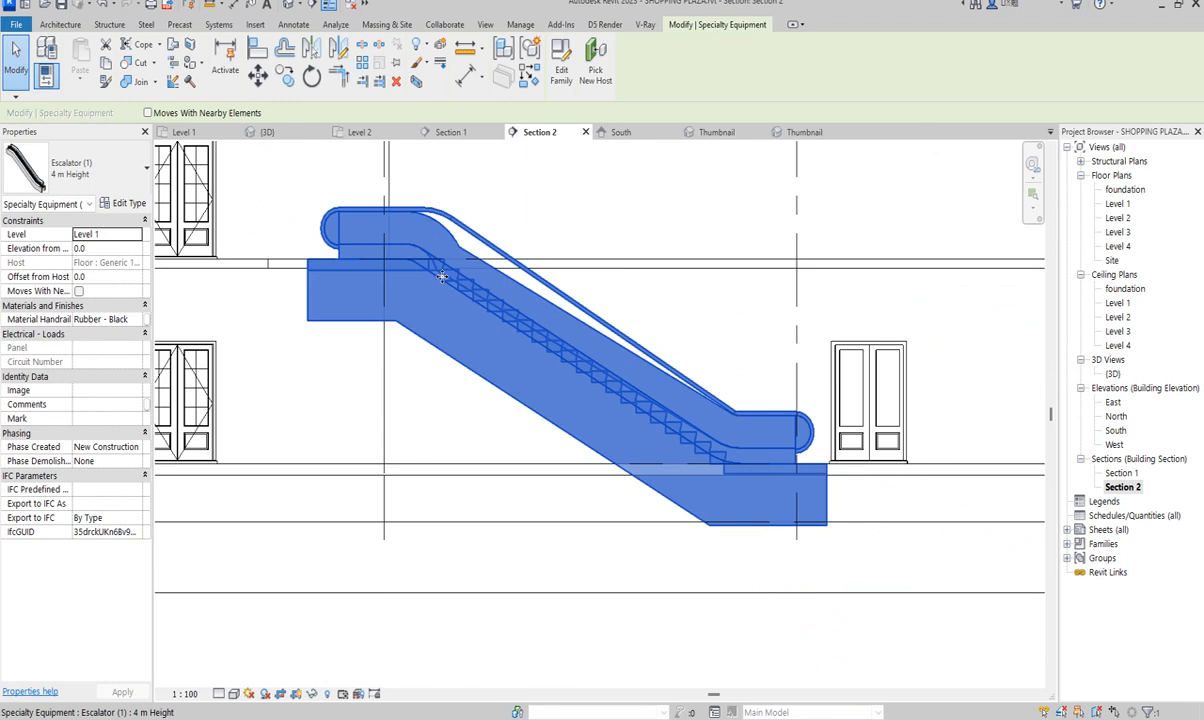
# Step: Try a Total Rise of 4000 mm for the escalator's type and check the landing height and dimension parameters
pyautogui.click(124, 203)
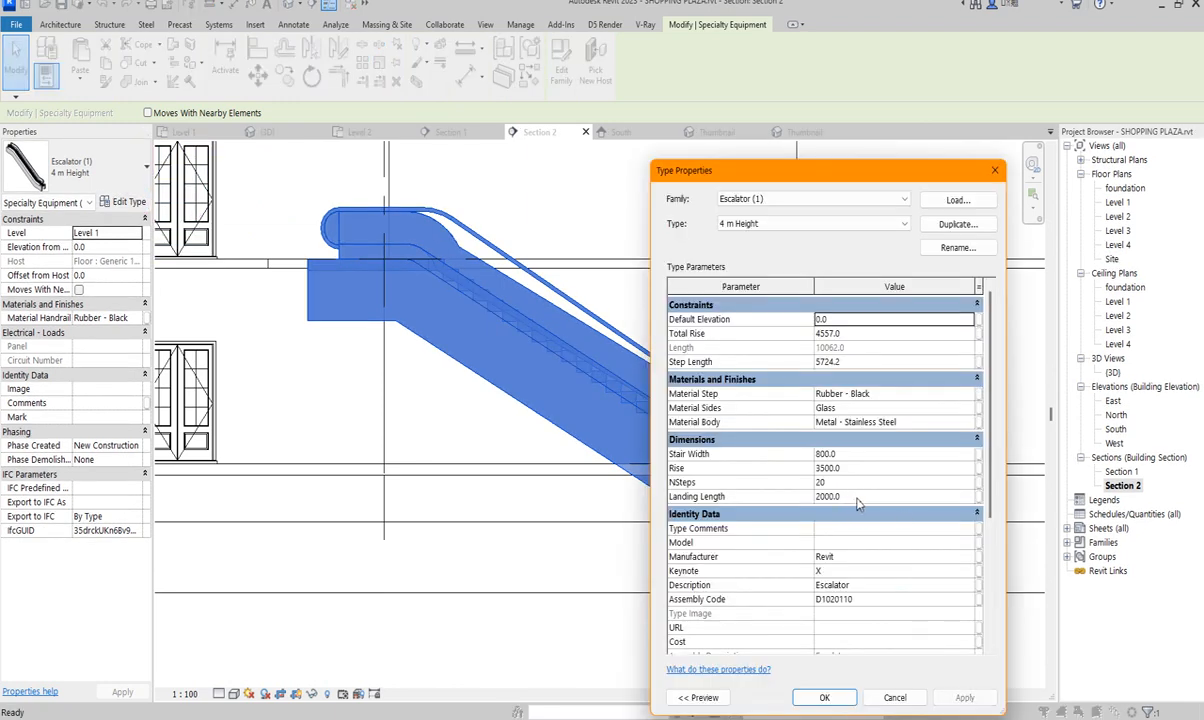
pyautogui.click(856, 334)
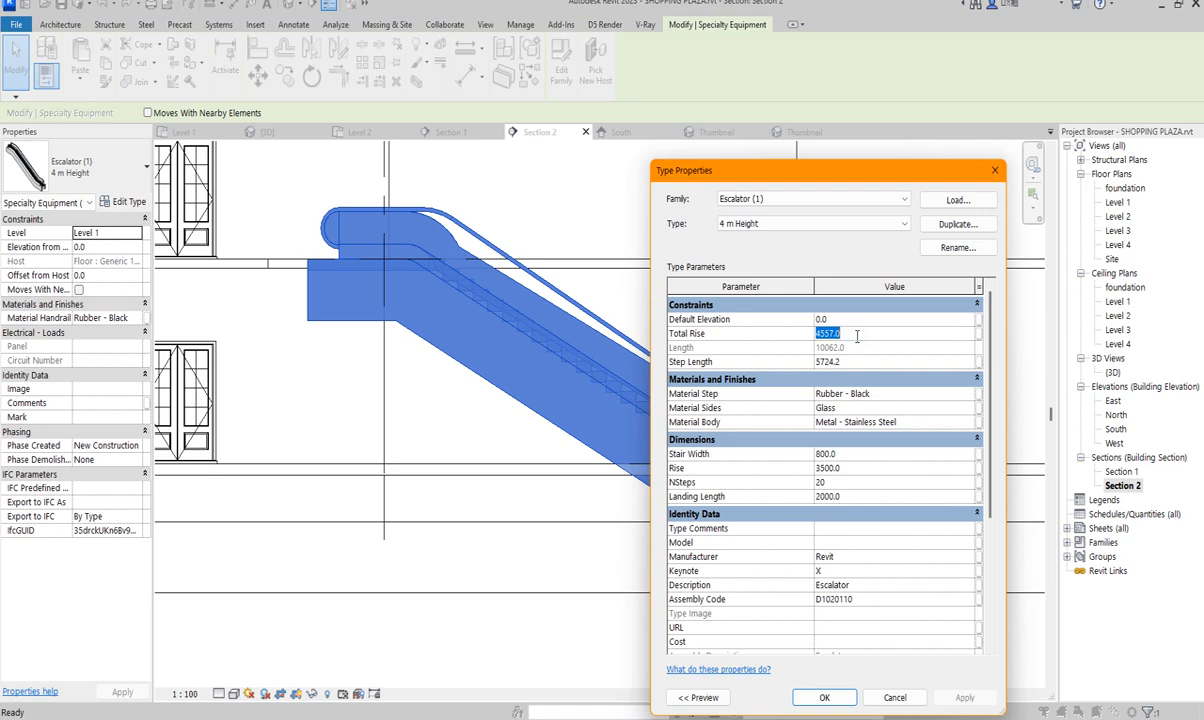
pyautogui.write('4')
pyautogui.click(962, 696)
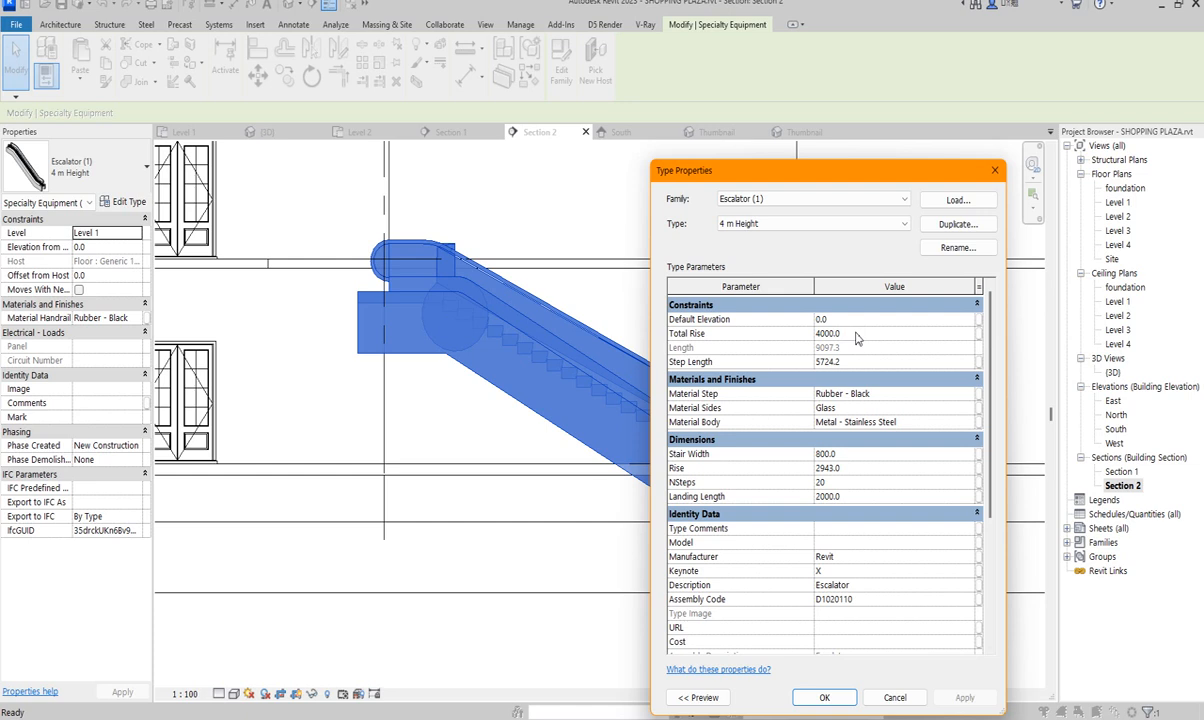
pyautogui.scroll(-3, 857, 338)
pyautogui.moveTo(815, 167); pyautogui.dragTo(1007, 203)
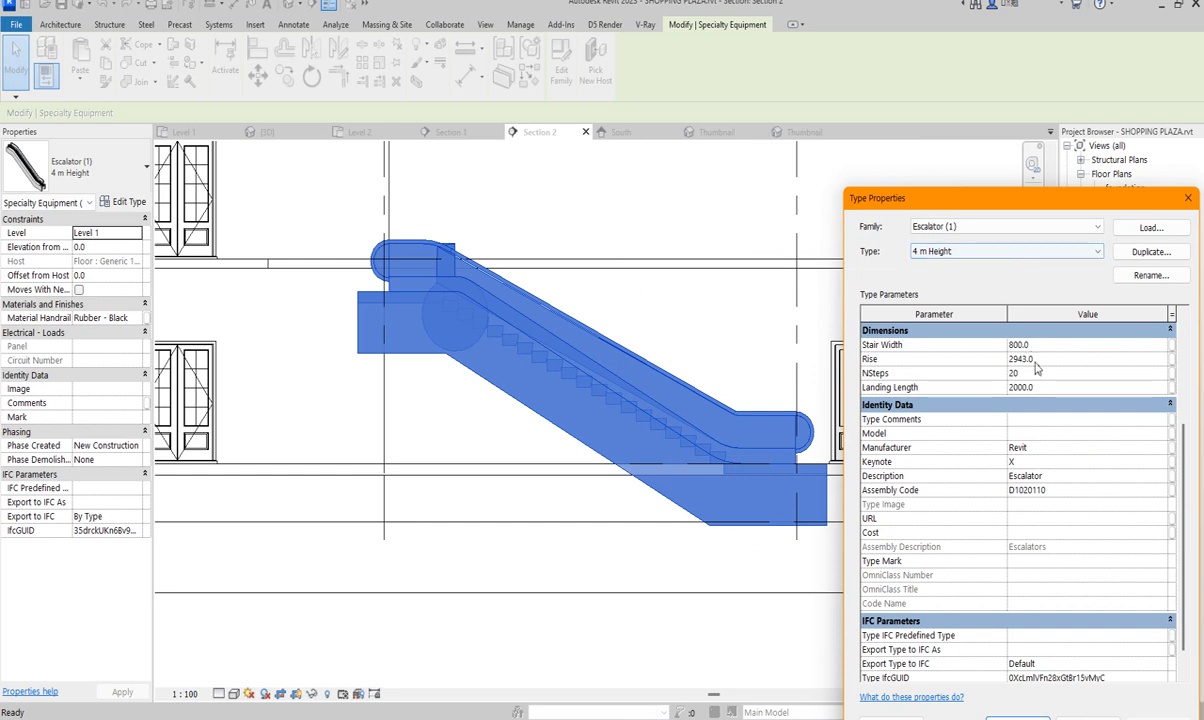
pyautogui.scroll(3, 976, 348)
pyautogui.scroll(1, 1043, 429)
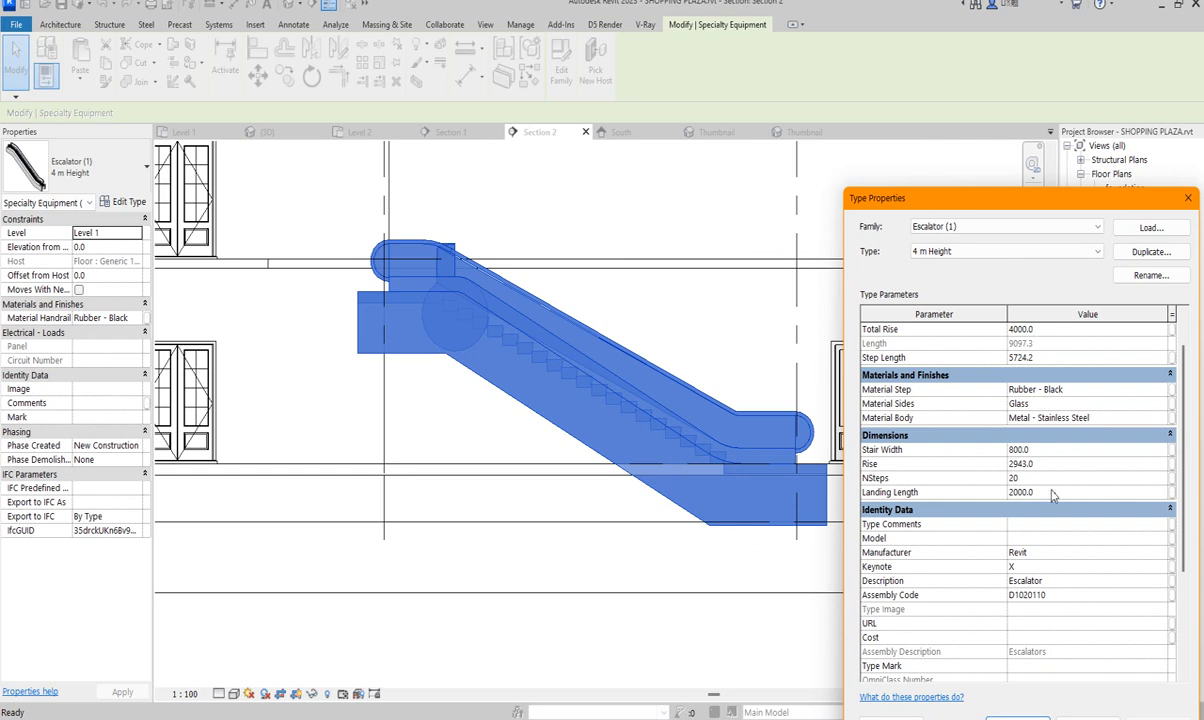
# Step: Set the Rise of the escalator's type back to 3500 mm and accept the change
pyautogui.click(1048, 464)
pyautogui.write('3500')
pyautogui.moveTo(1076, 200); pyautogui.dragTo(1057, 103)
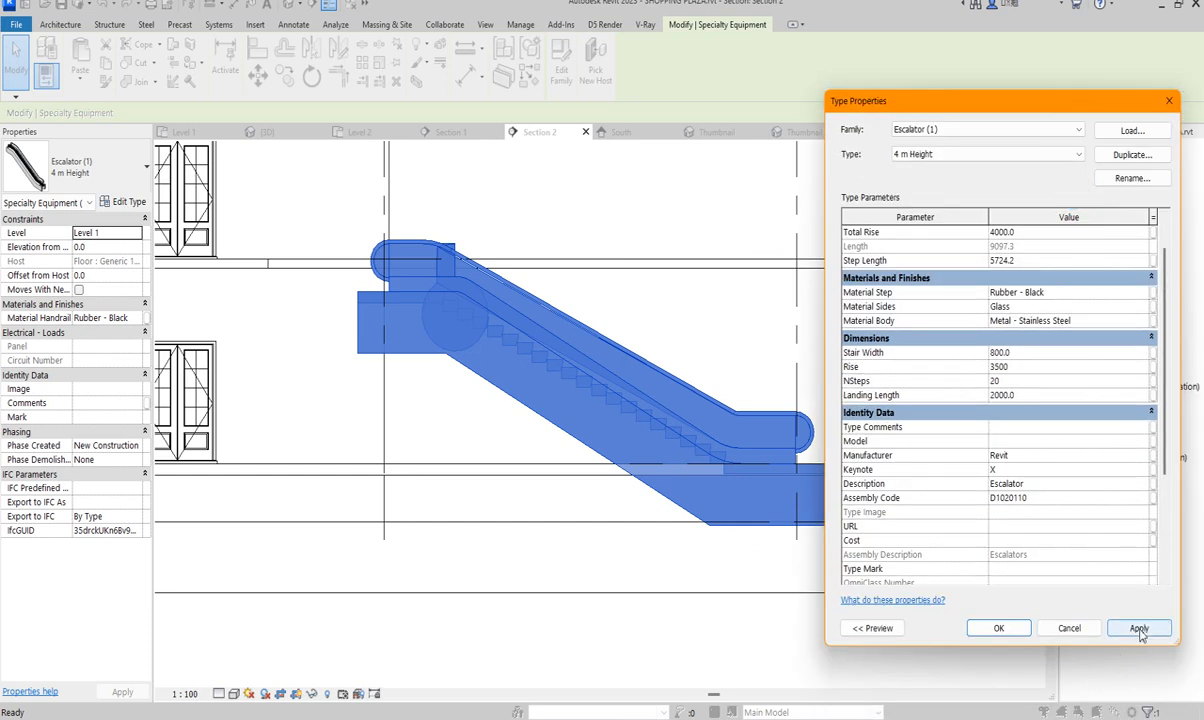
pyautogui.click(1135, 629)
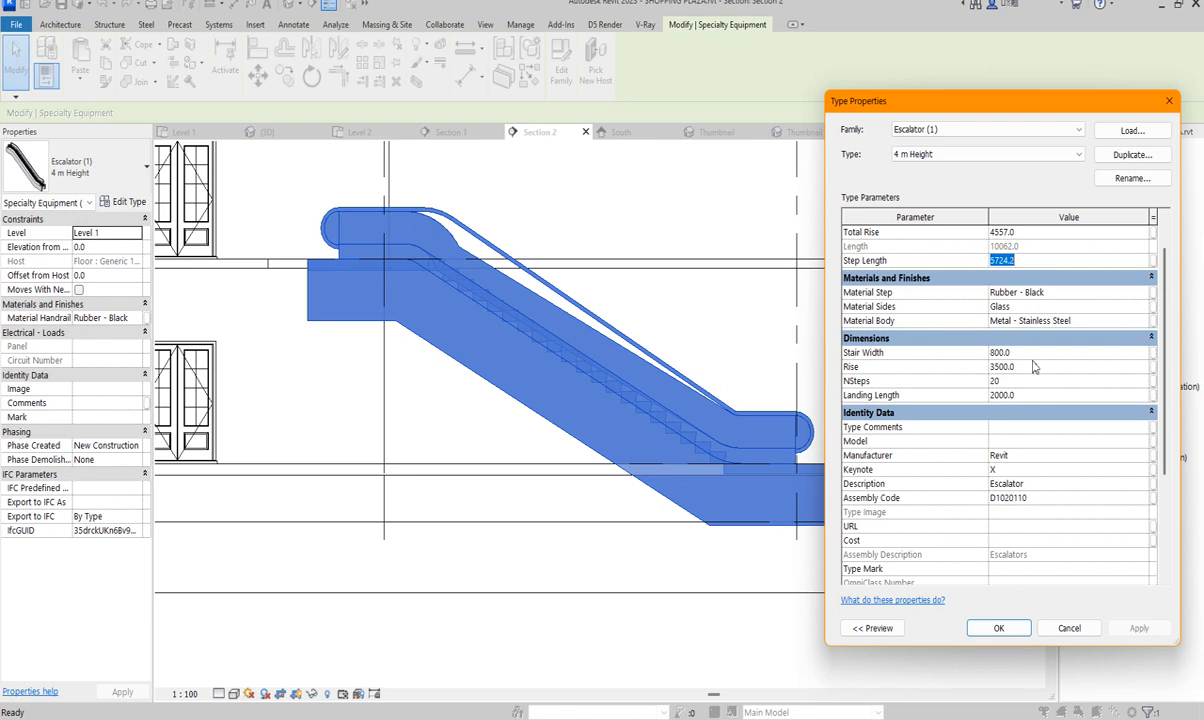
pyautogui.click(998, 628)
pyautogui.scroll(-3, 570, 474)
pyautogui.scroll(1, 571, 473)
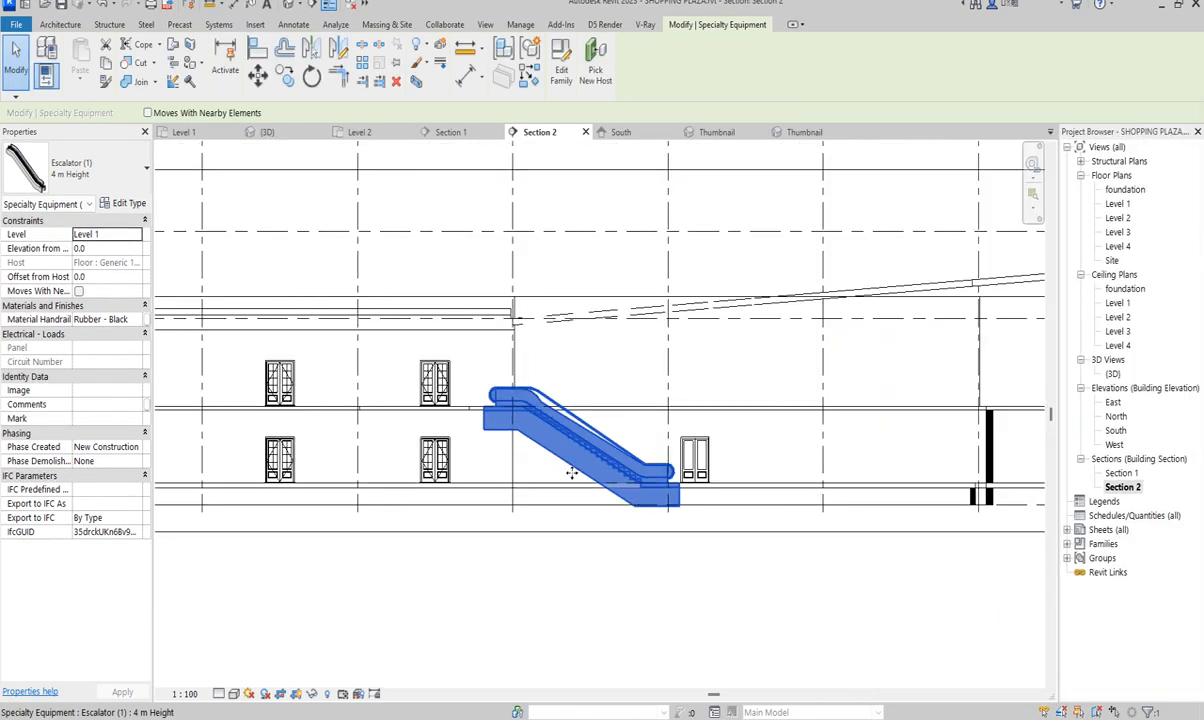
pyautogui.scroll(1, 517, 421)
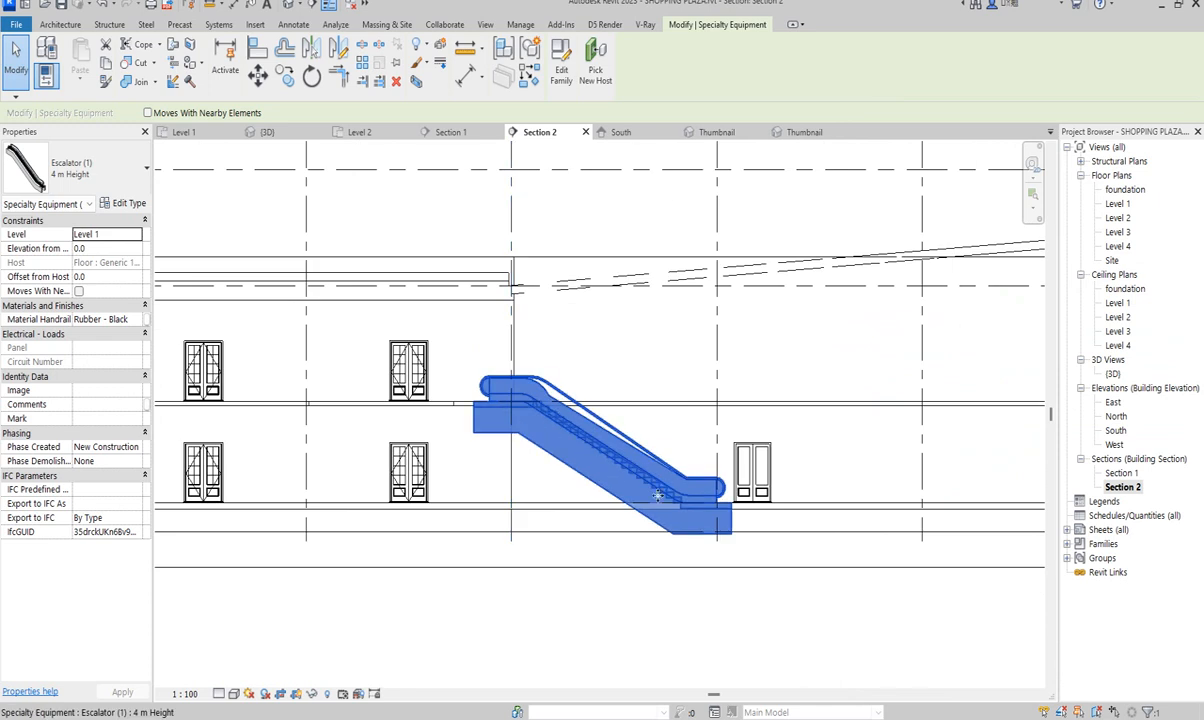
# Step: Open the escalator family for editing and load it back into the shopping plaza project
pyautogui.click(556, 70)
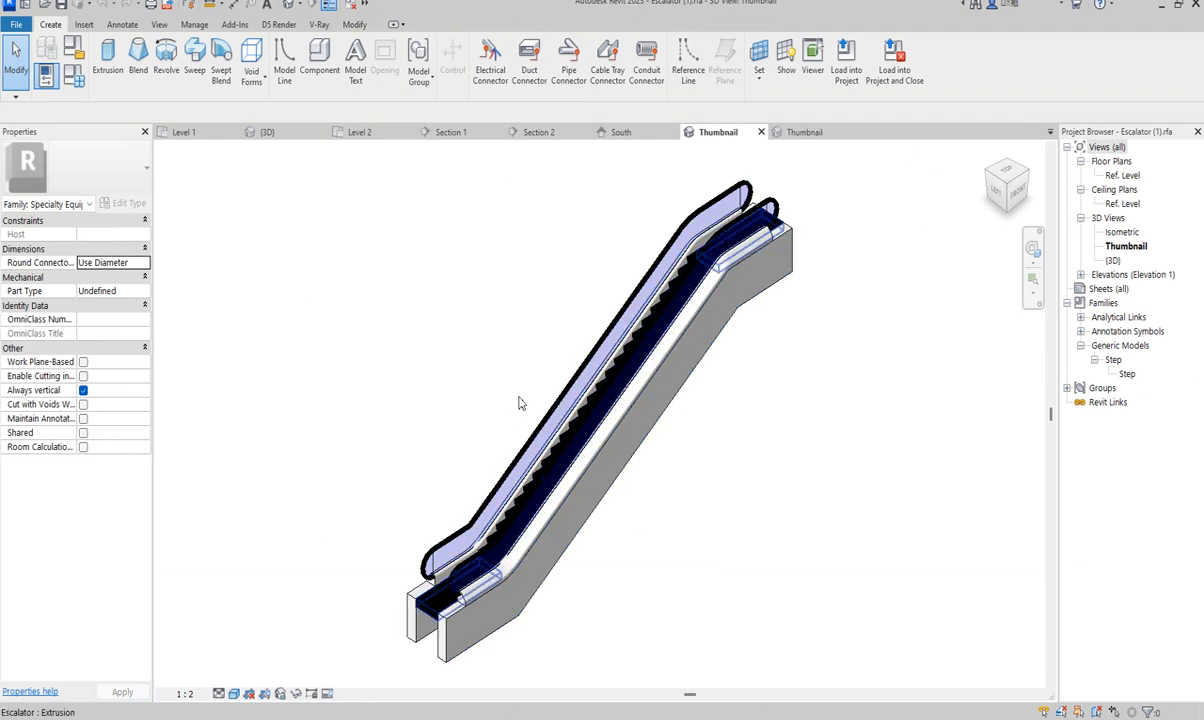
pyautogui.click(846, 62)
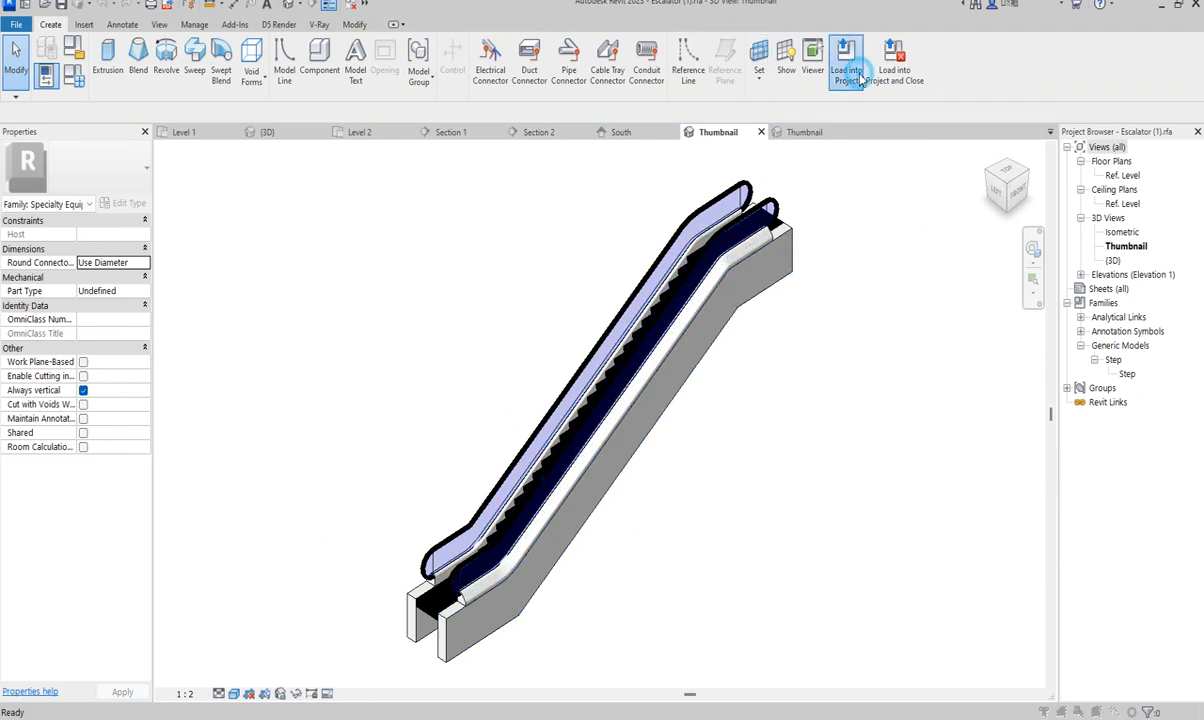
pyautogui.click(565, 478)
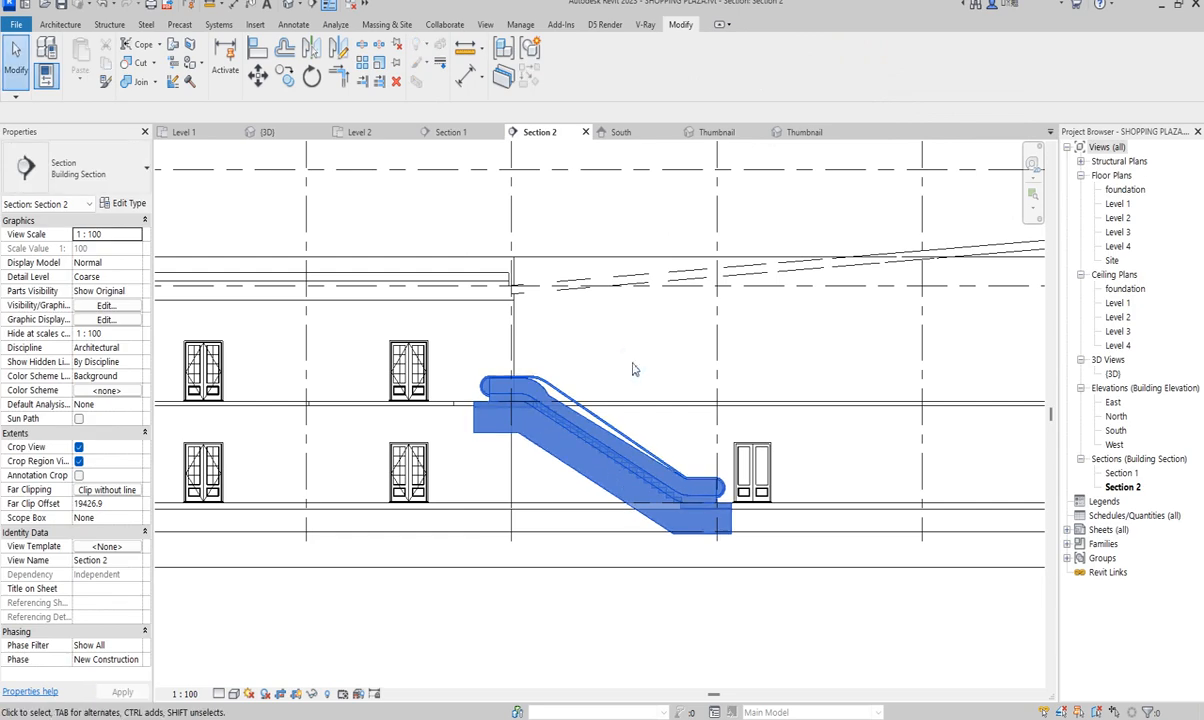
# Step: Select the escalator on the Level 1 plan and set its type's Stair Width to 2400 mm
pyautogui.doubleClick(1118, 203)
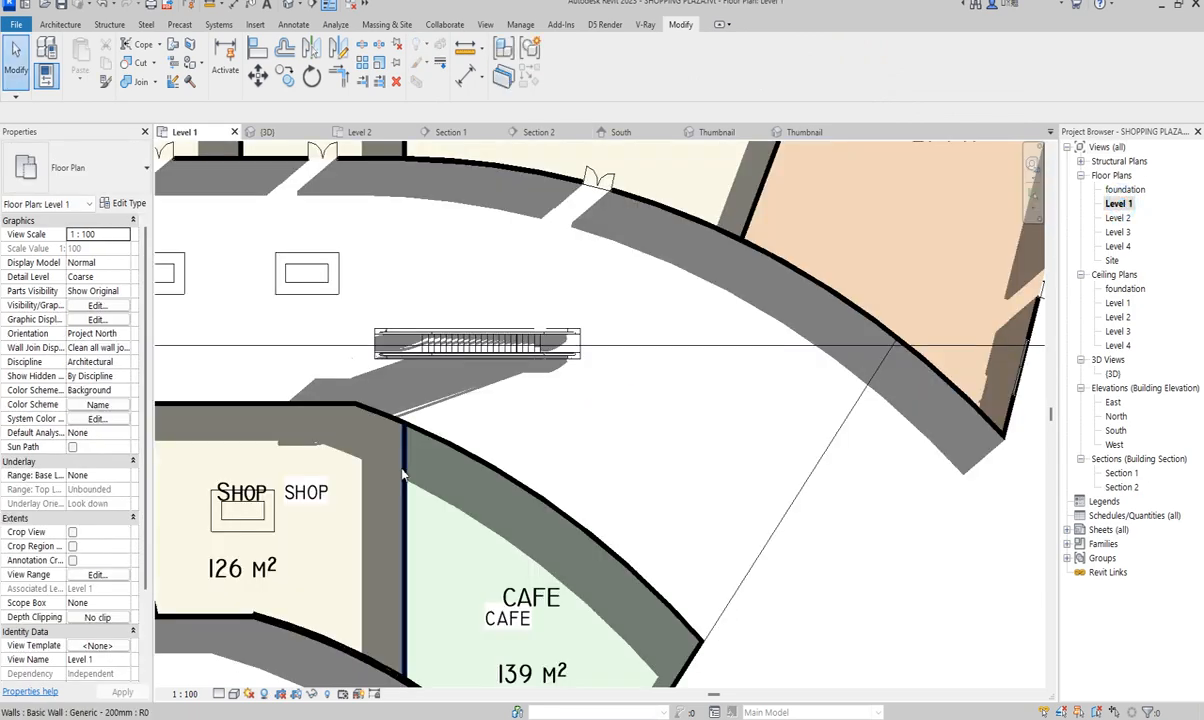
pyautogui.scroll(6, 499, 353)
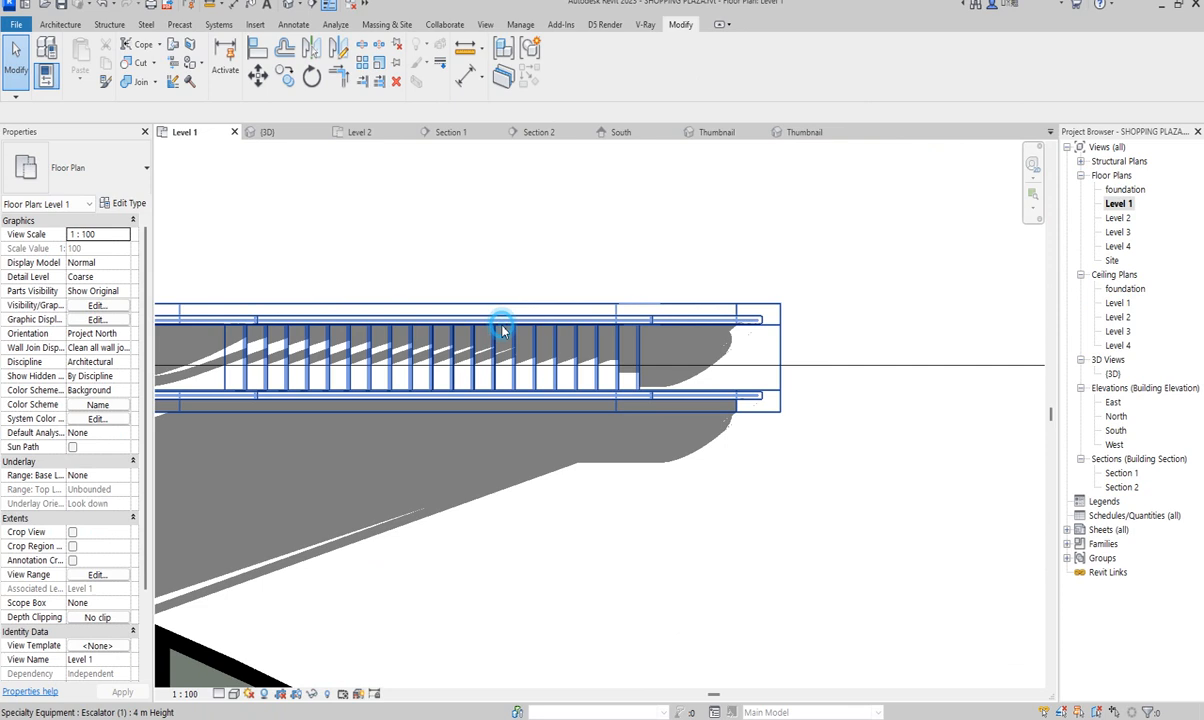
pyautogui.click(497, 325)
pyautogui.click(125, 203)
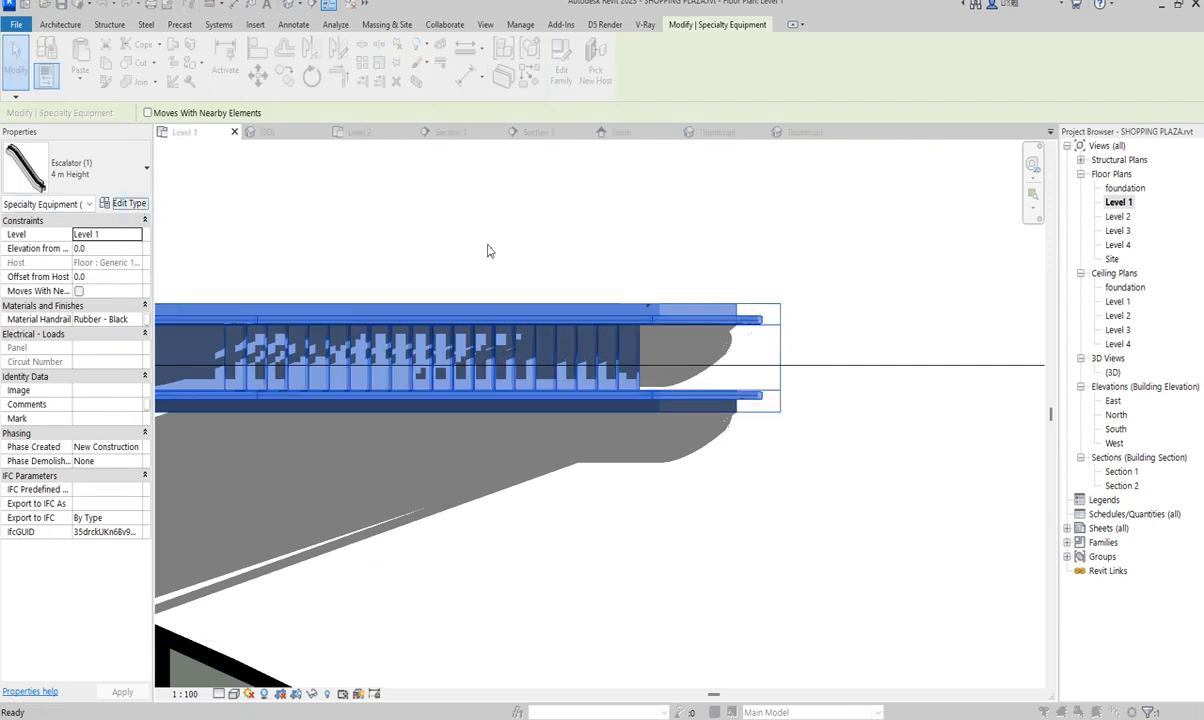
pyautogui.click(1024, 384)
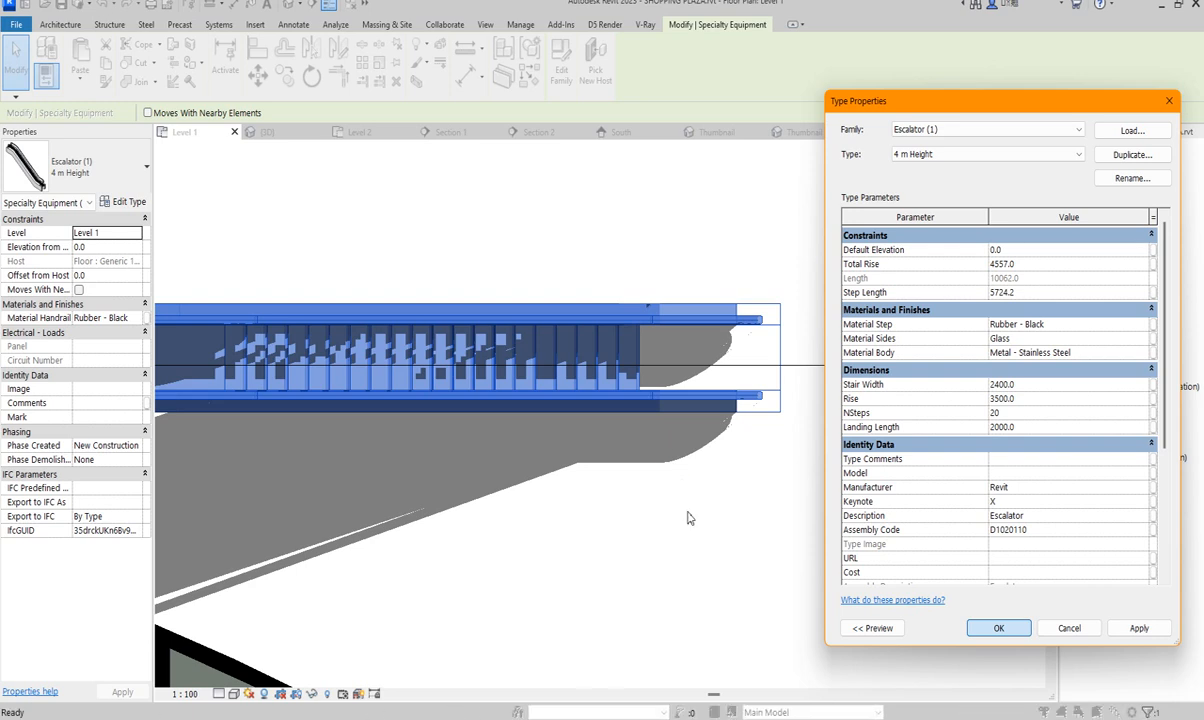
pyautogui.press('Escape')
# Step: Check the widened escalator on the Level 1 plan and examine its upper landing against the Level 2 floor in the 3D view
pyautogui.scroll(-5, 758, 458)
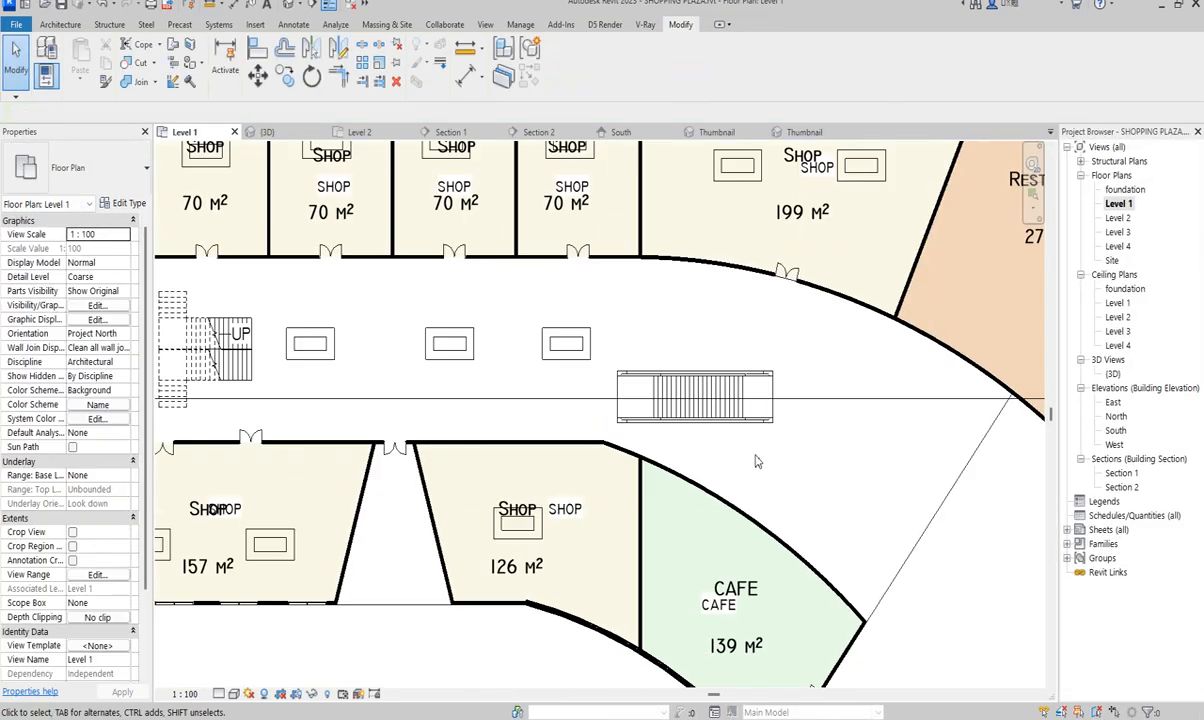
pyautogui.scroll(-5, 758, 462)
pyautogui.scroll(4, 735, 425)
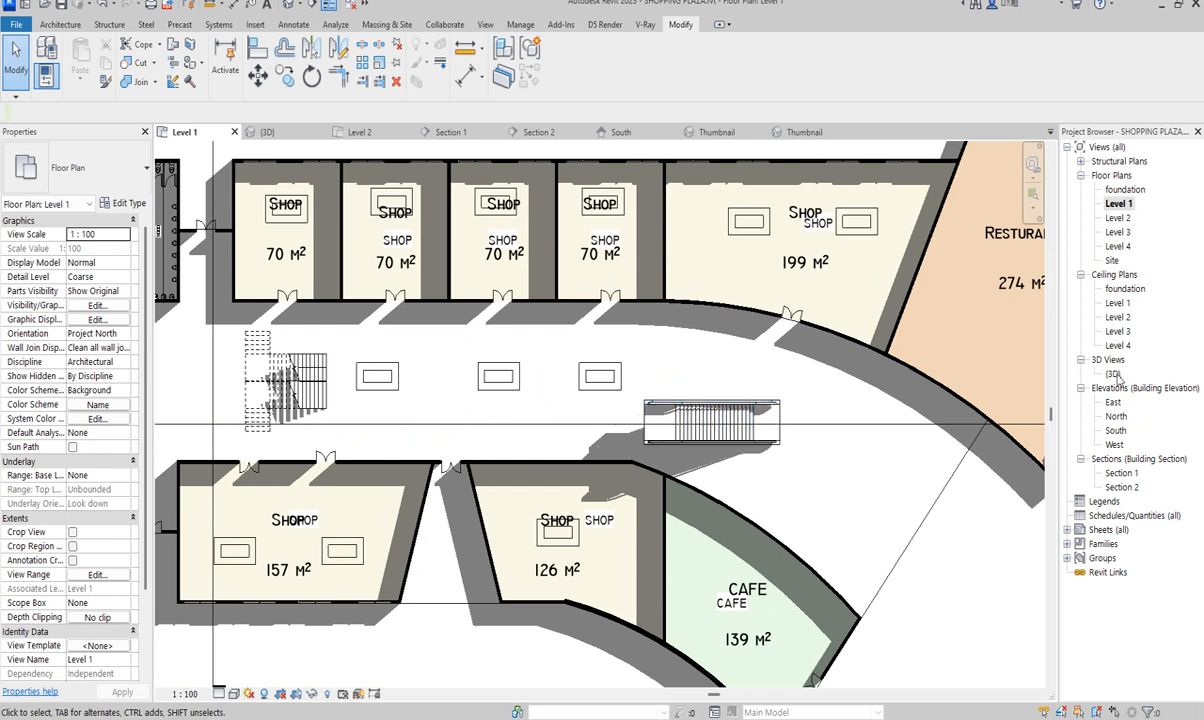
pyautogui.scroll(-4, 760, 425)
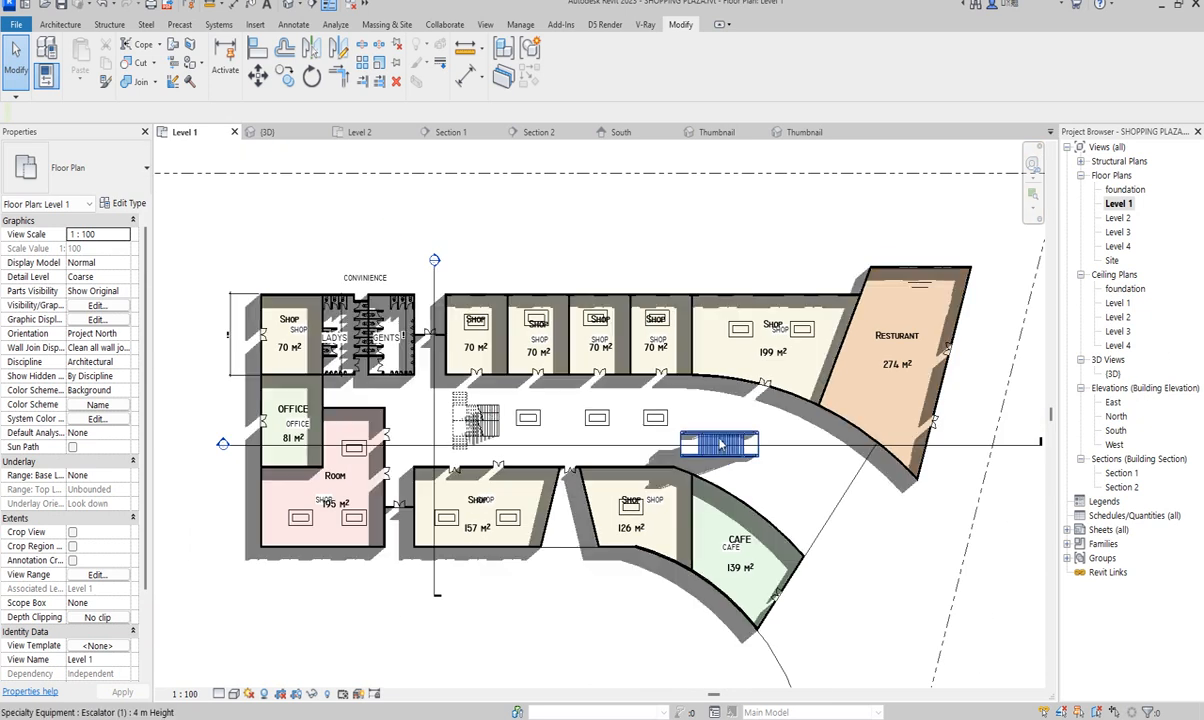
pyautogui.scroll(5, 722, 450)
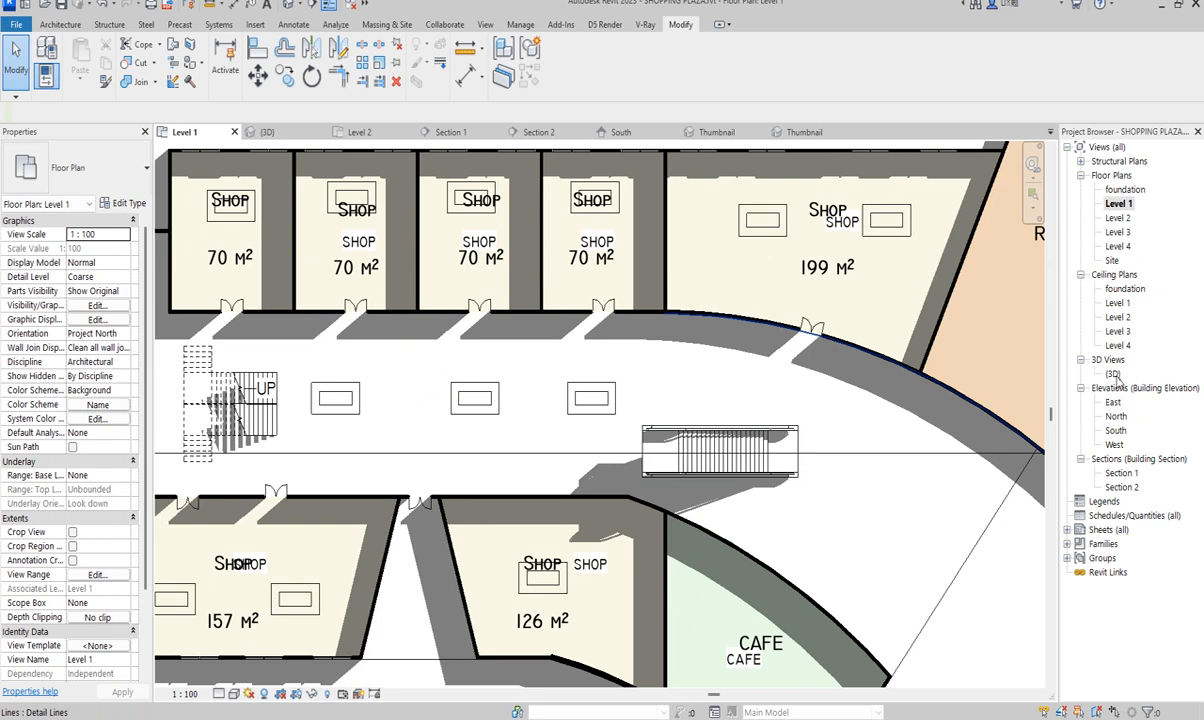
pyautogui.doubleClick(1112, 374)
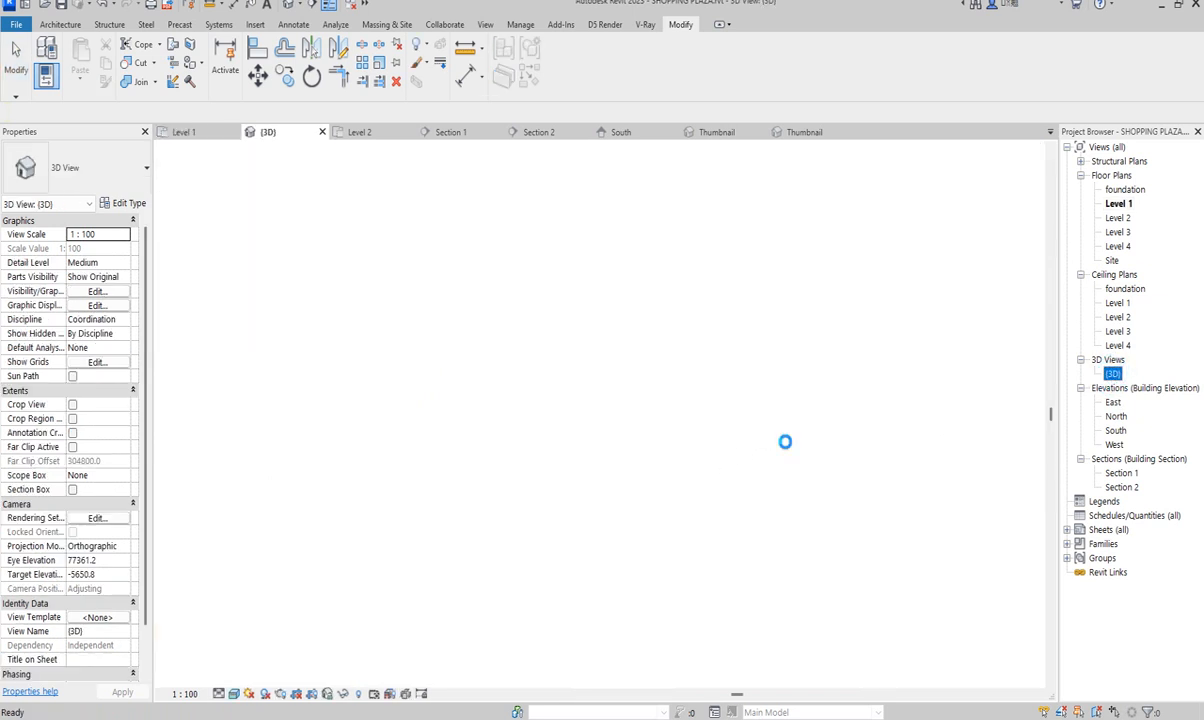
pyautogui.scroll(5, 790, 420)
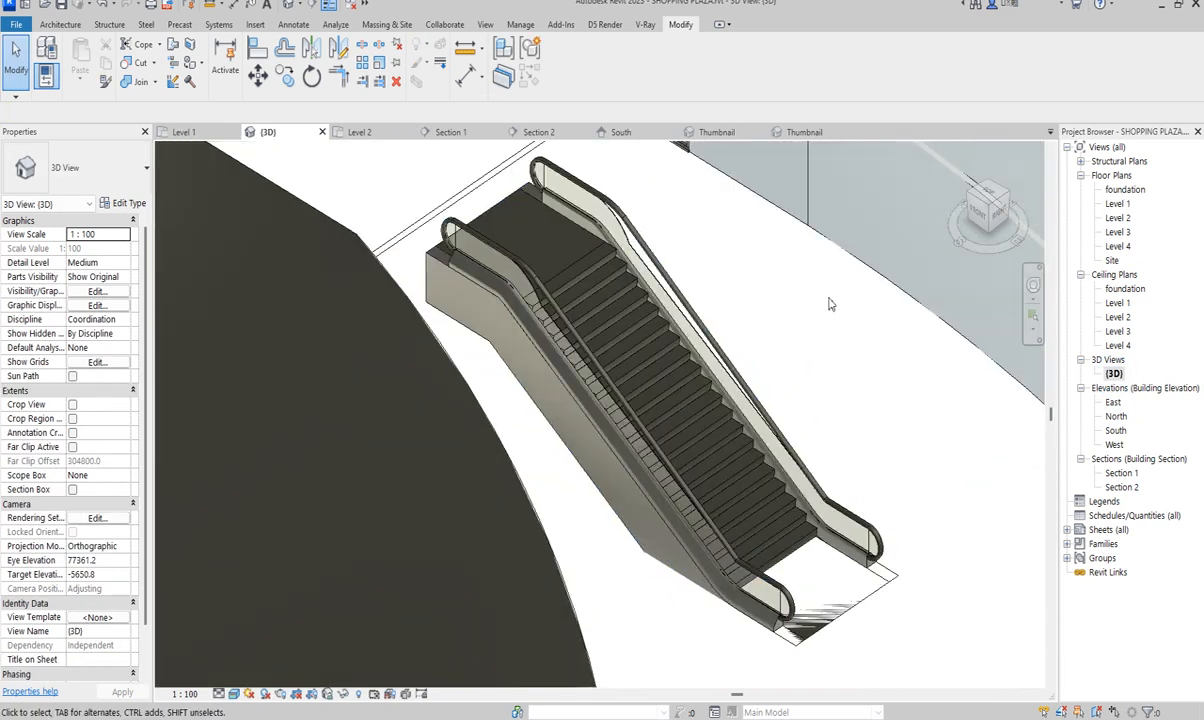
pyautogui.scroll(2, 843, 530)
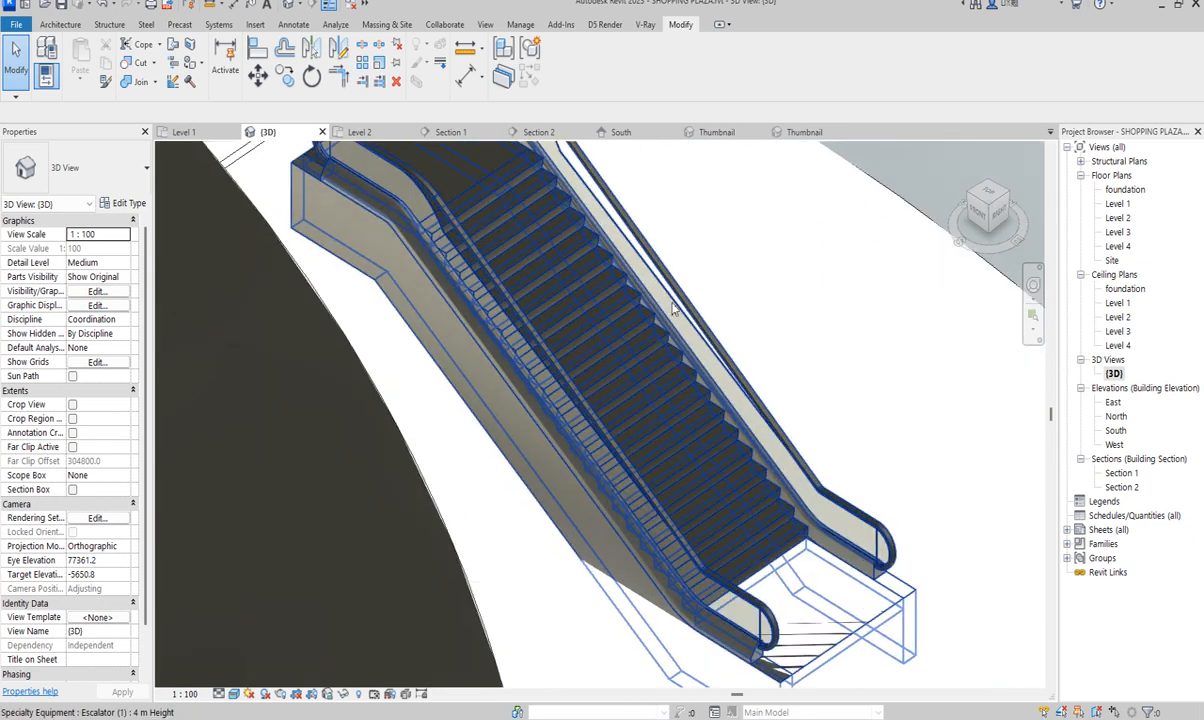
pyautogui.scroll(-3, 658, 520)
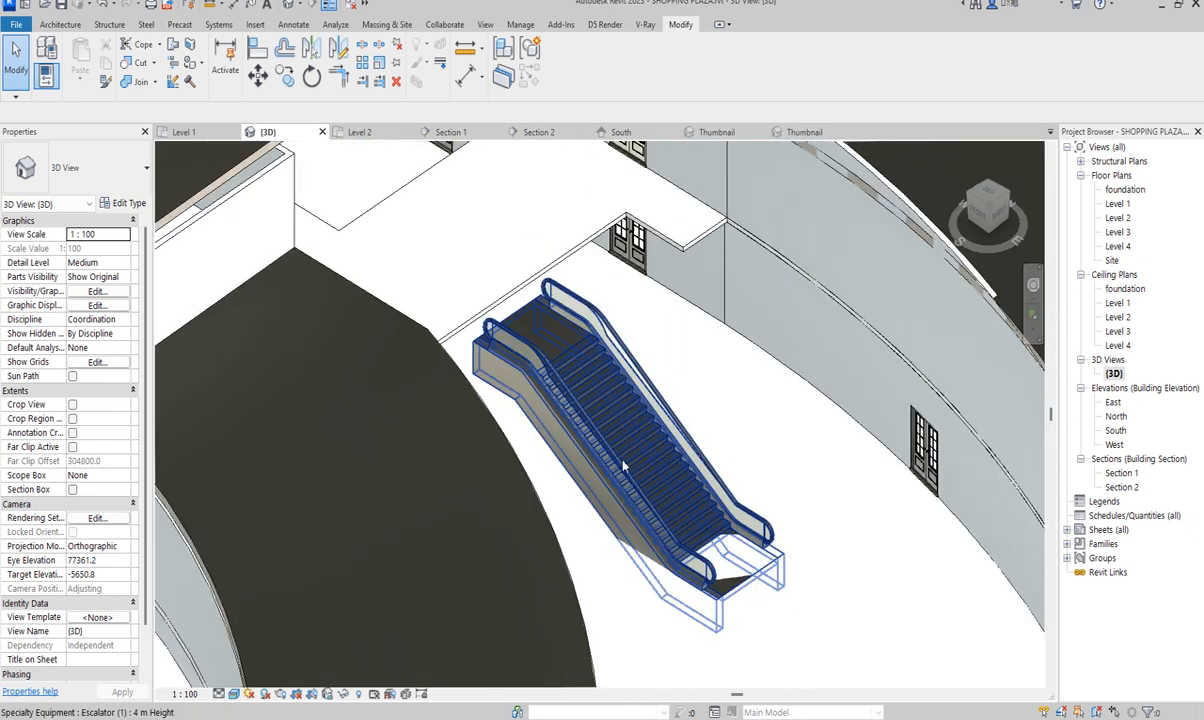
pyautogui.scroll(2, 630, 468)
pyautogui.scroll(-3, 806, 630)
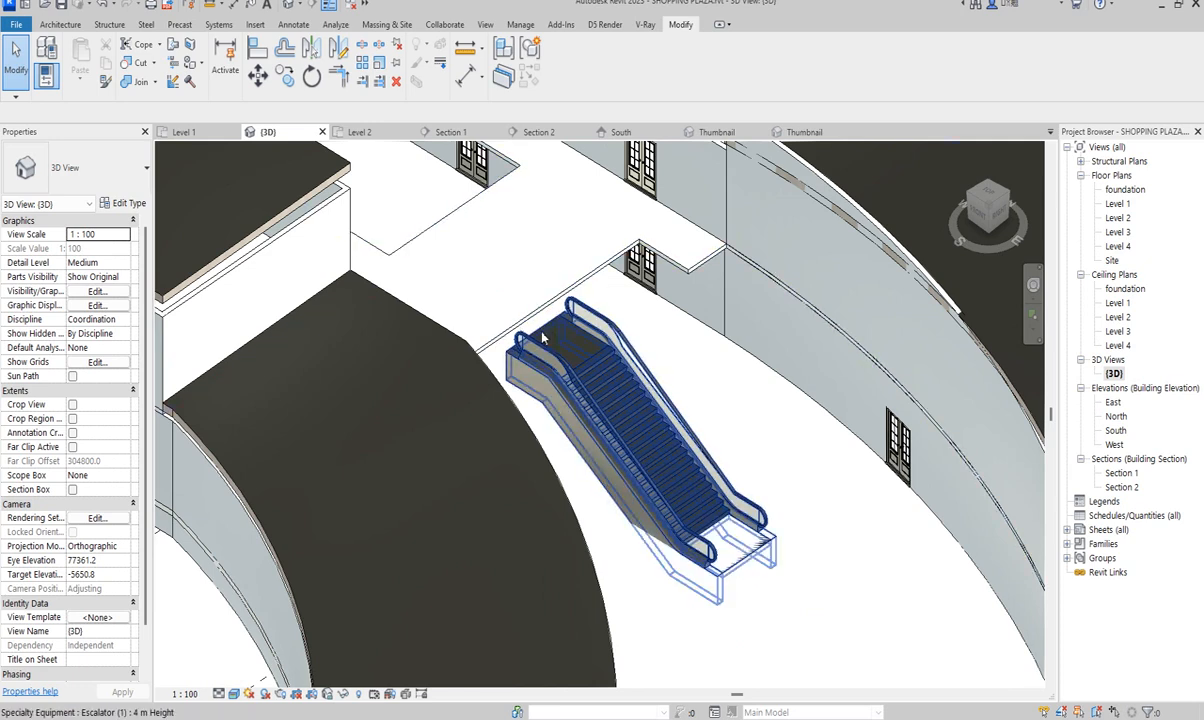
# Step: Shift the selected escalator on the Level 2 plan so its upper landing sits flush with the floor edge
pyautogui.click(512, 338)
pyautogui.scroll(3, 515, 344)
pyautogui.scroll(-5, 543, 378)
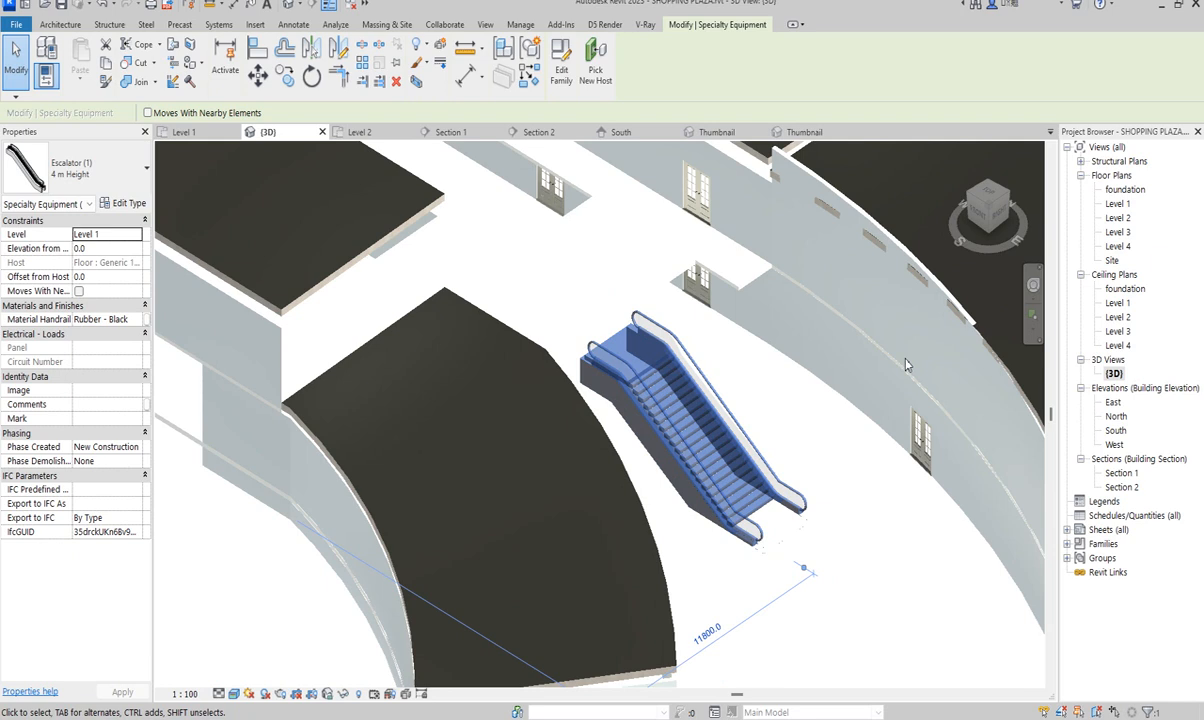
pyautogui.scroll(2, 543, 378)
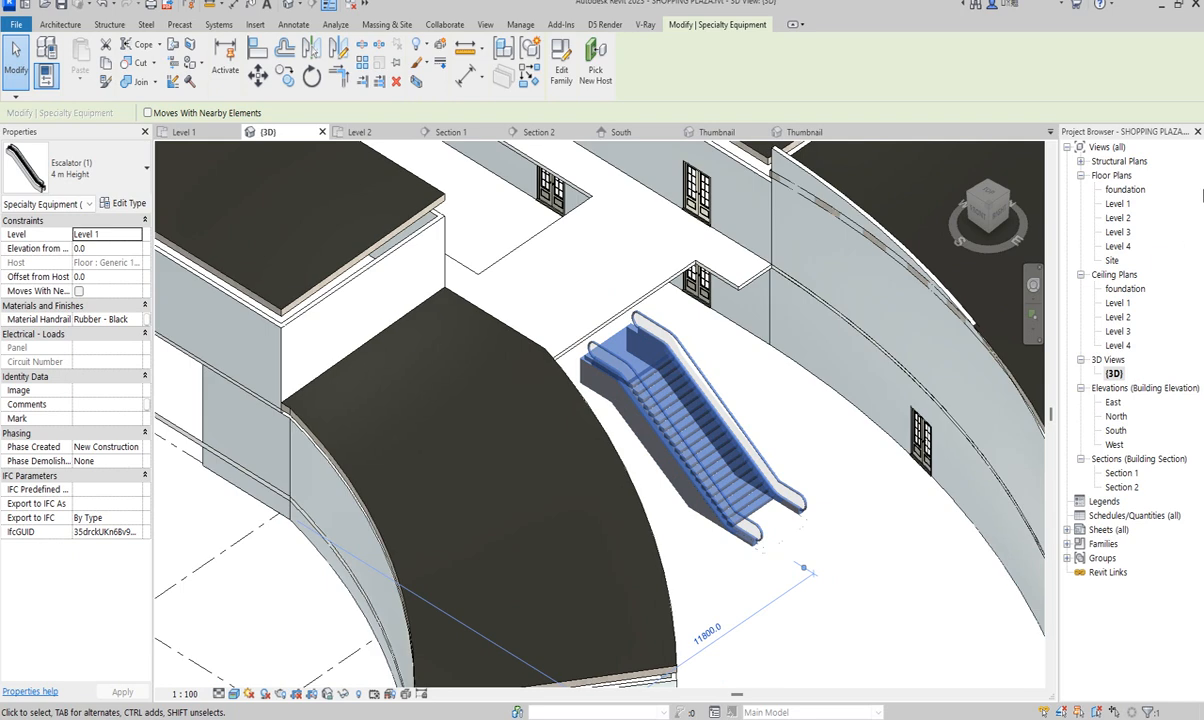
pyautogui.doubleClick(1119, 219)
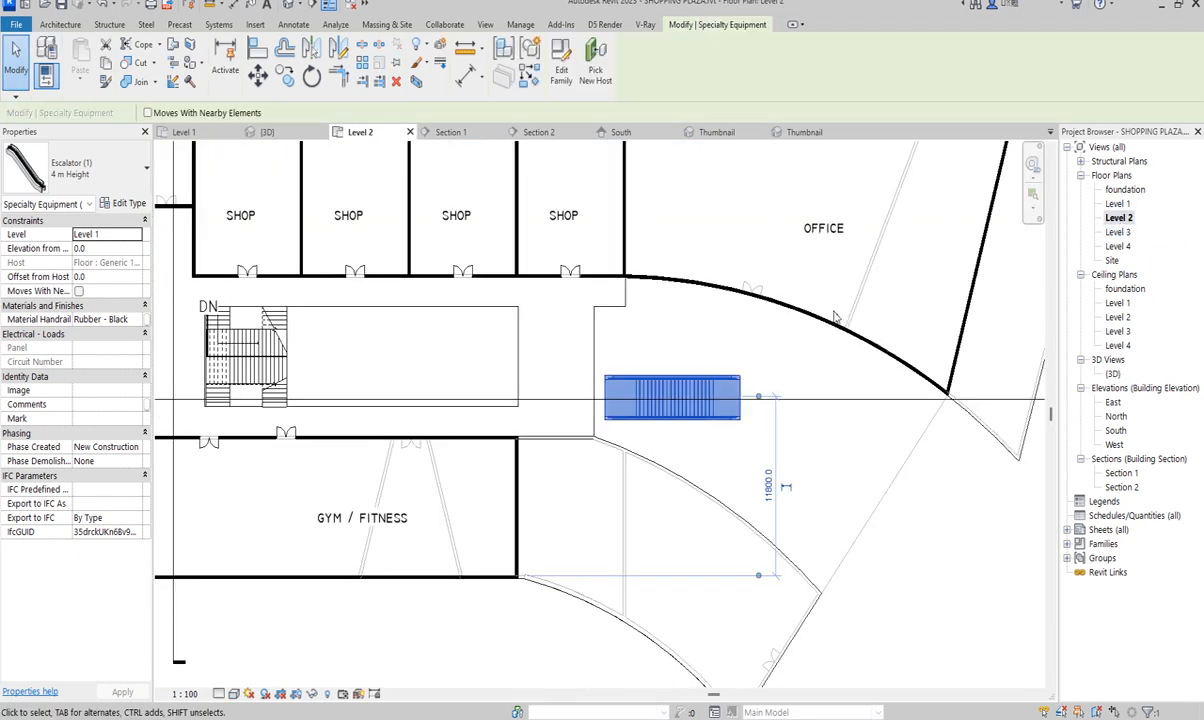
pyautogui.scroll(2, 835, 317)
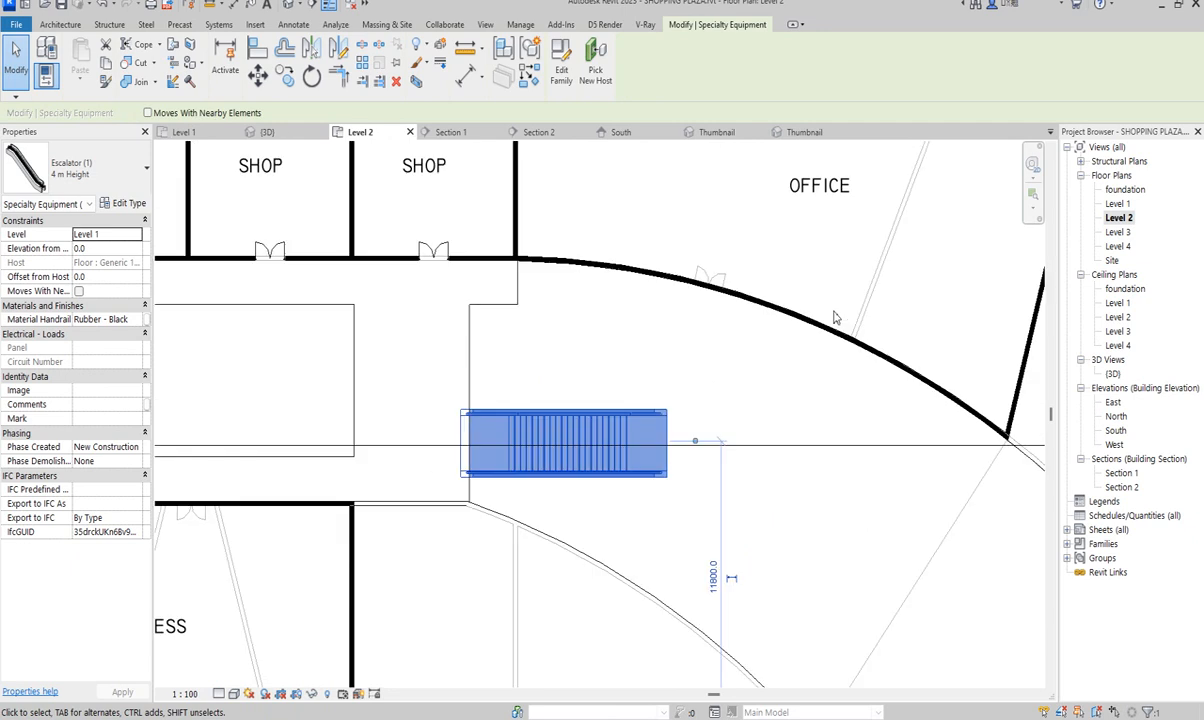
pyautogui.scroll(2, 462, 411)
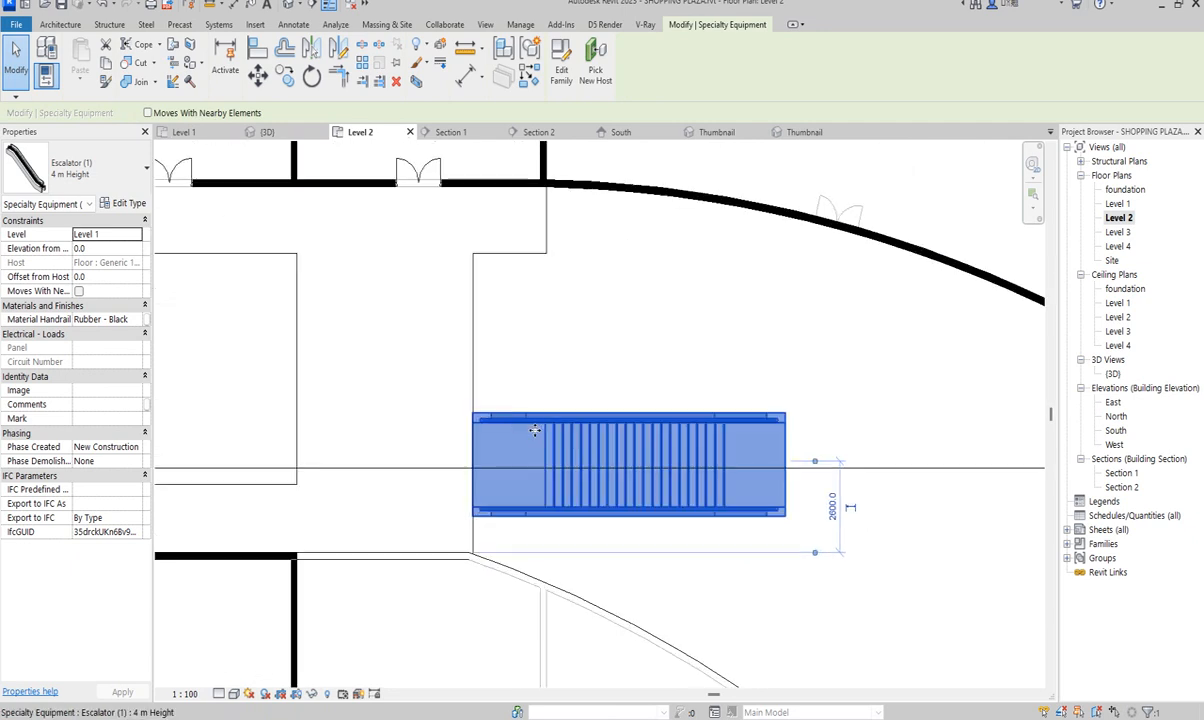
pyautogui.scroll(-2, 535, 430)
# Step: Check the repositioned escalator's upper landing against the Level 2 floor in the 3D view
pyautogui.click(1113, 374)
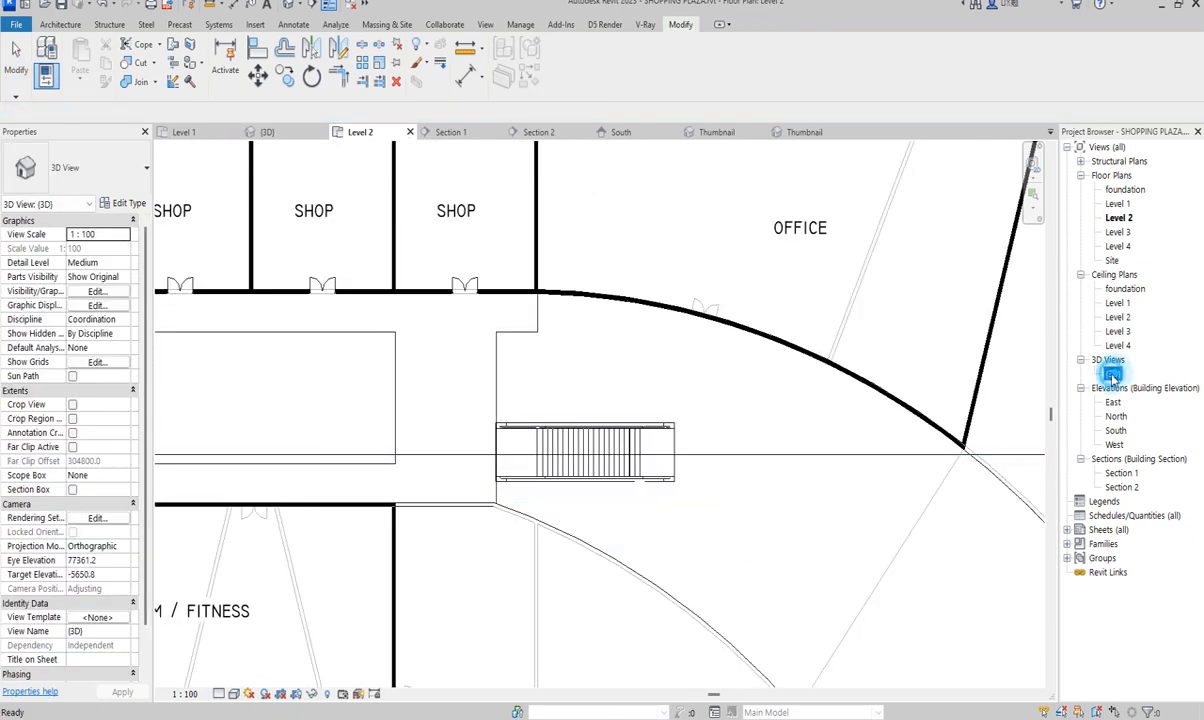
pyautogui.click(777, 452)
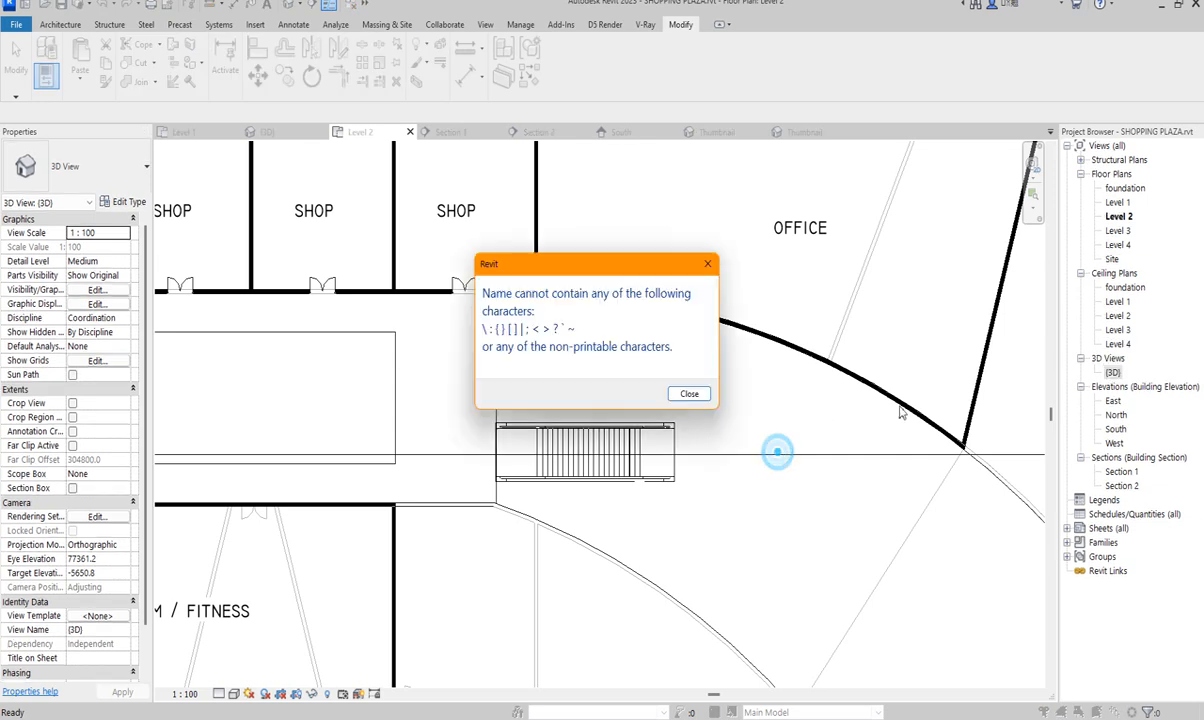
pyautogui.click(707, 266)
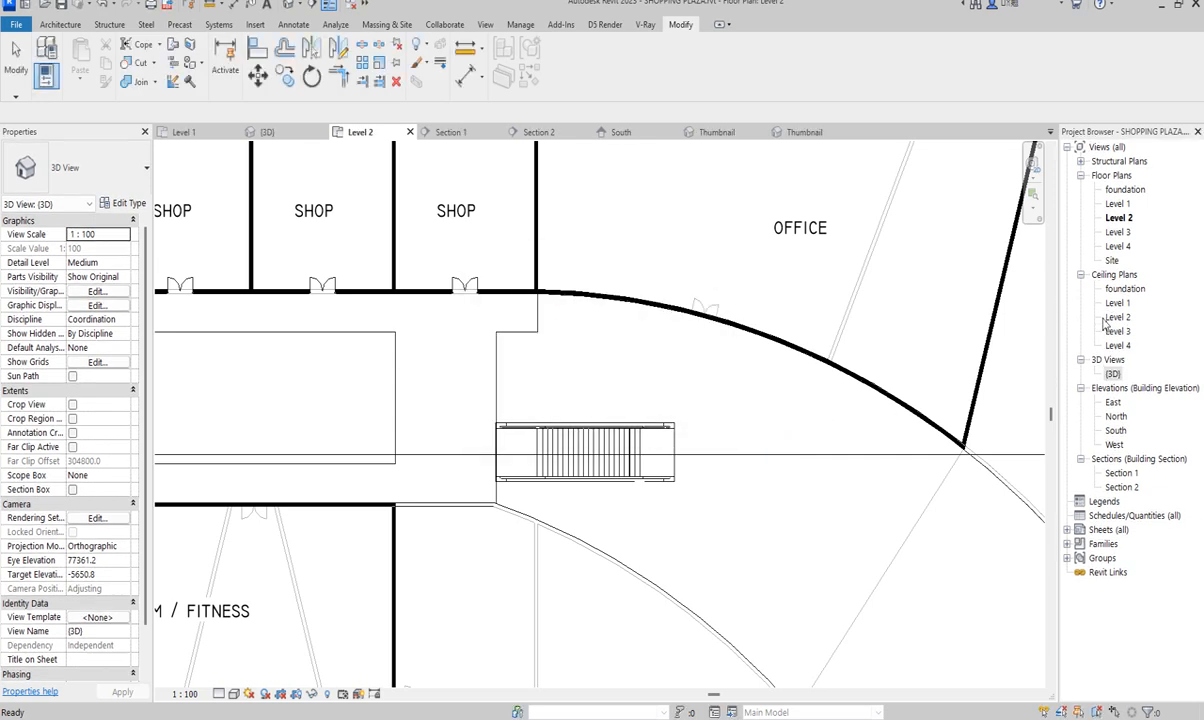
pyautogui.doubleClick(1113, 373)
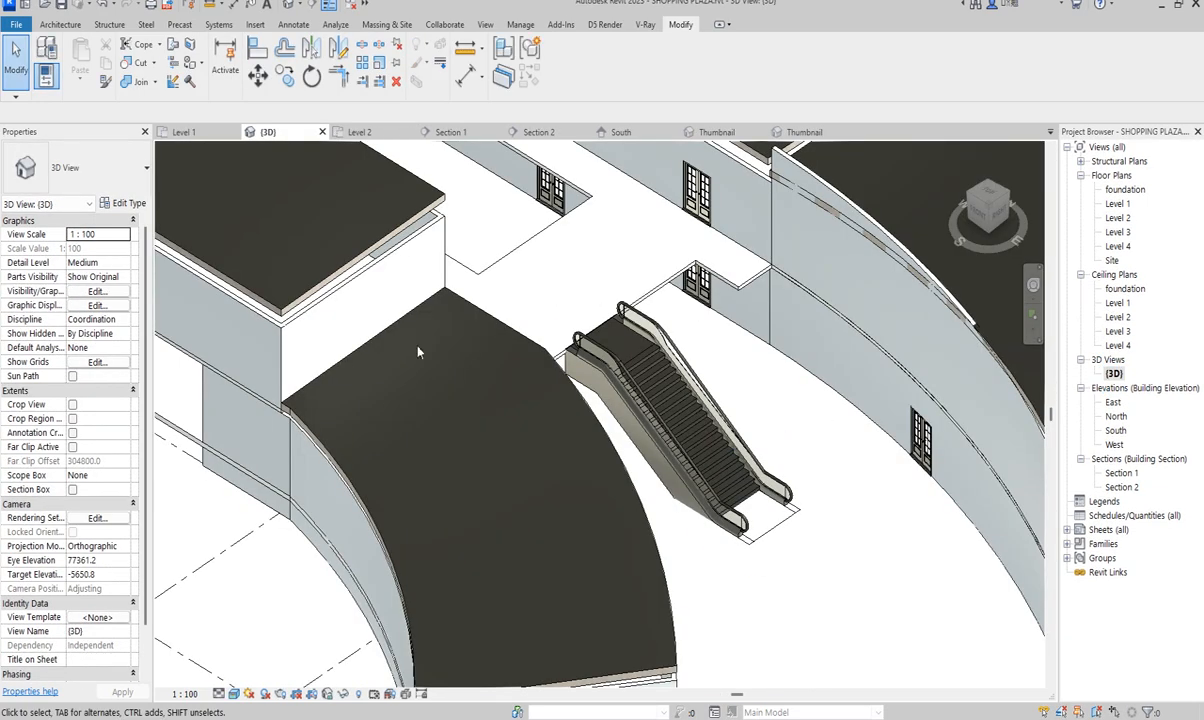
pyautogui.scroll(3, 580, 322)
pyautogui.scroll(-8, 613, 347)
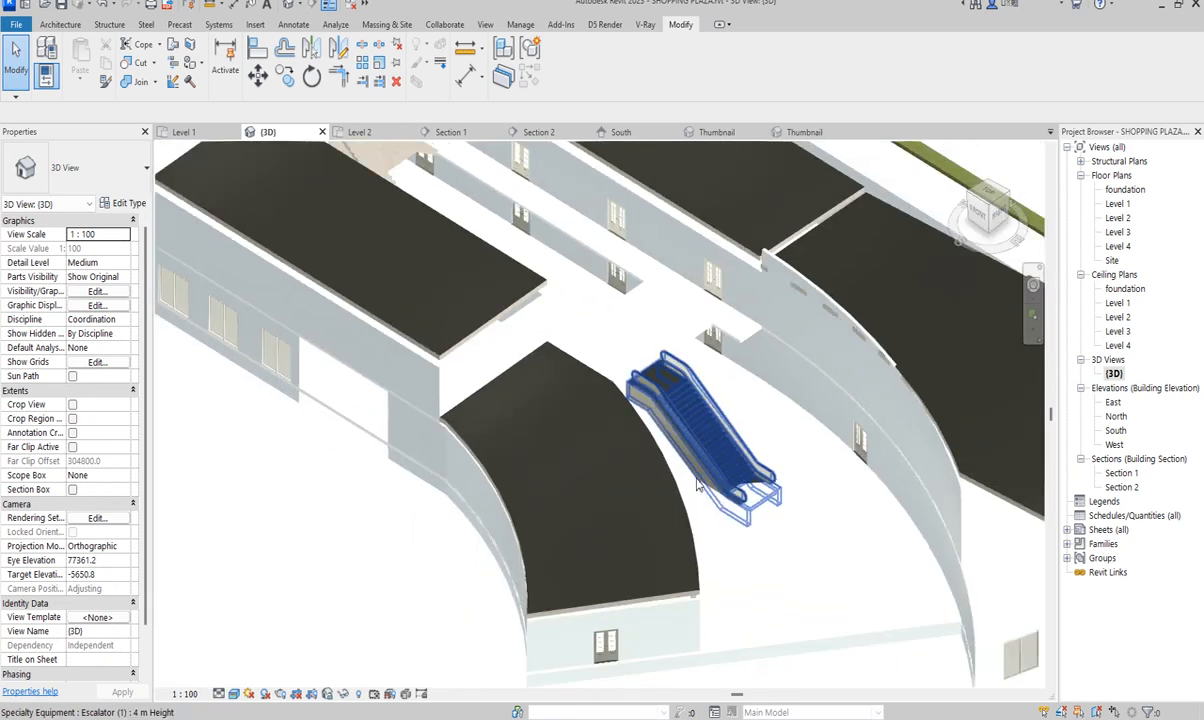
pyautogui.scroll(3, 672, 400)
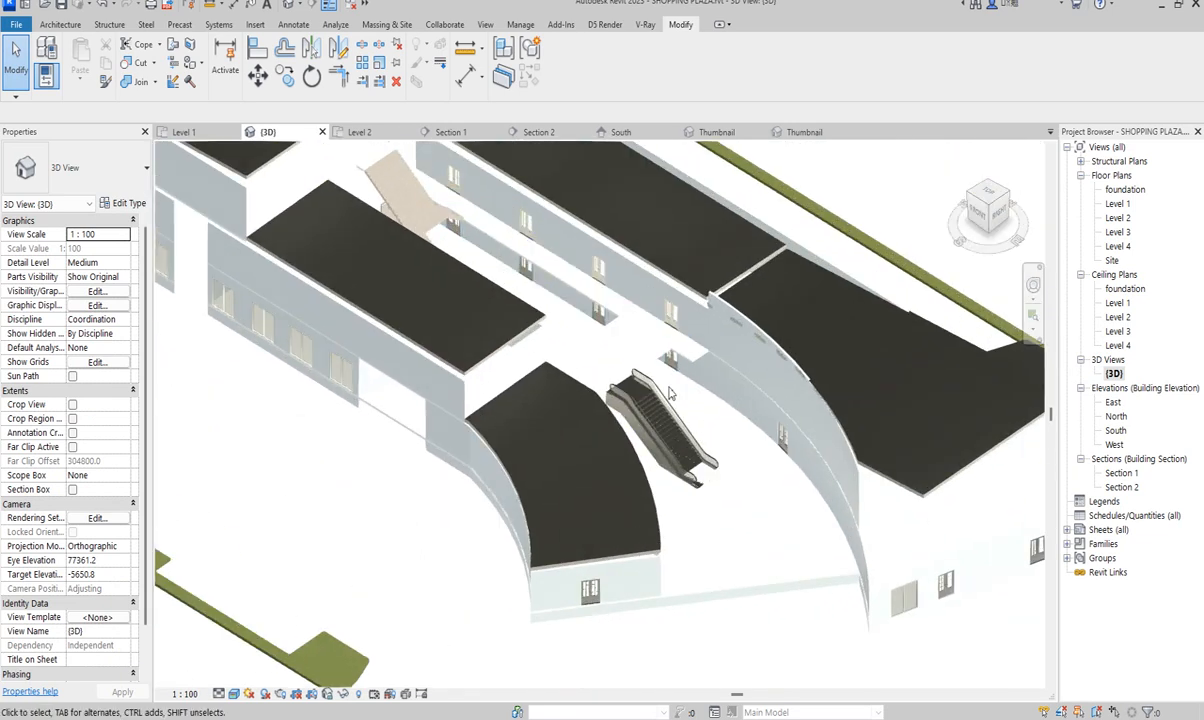
pyautogui.scroll(3, 624, 382)
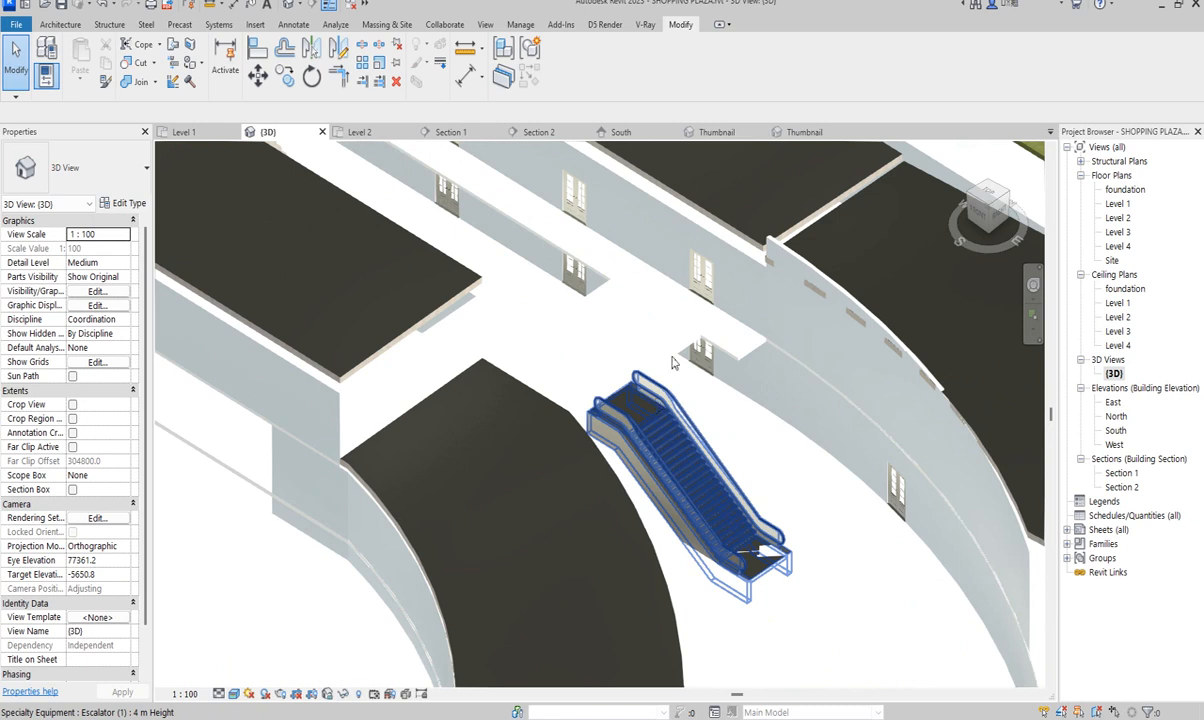
pyautogui.scroll(-5, 573, 353)
pyautogui.scroll(3, 561, 438)
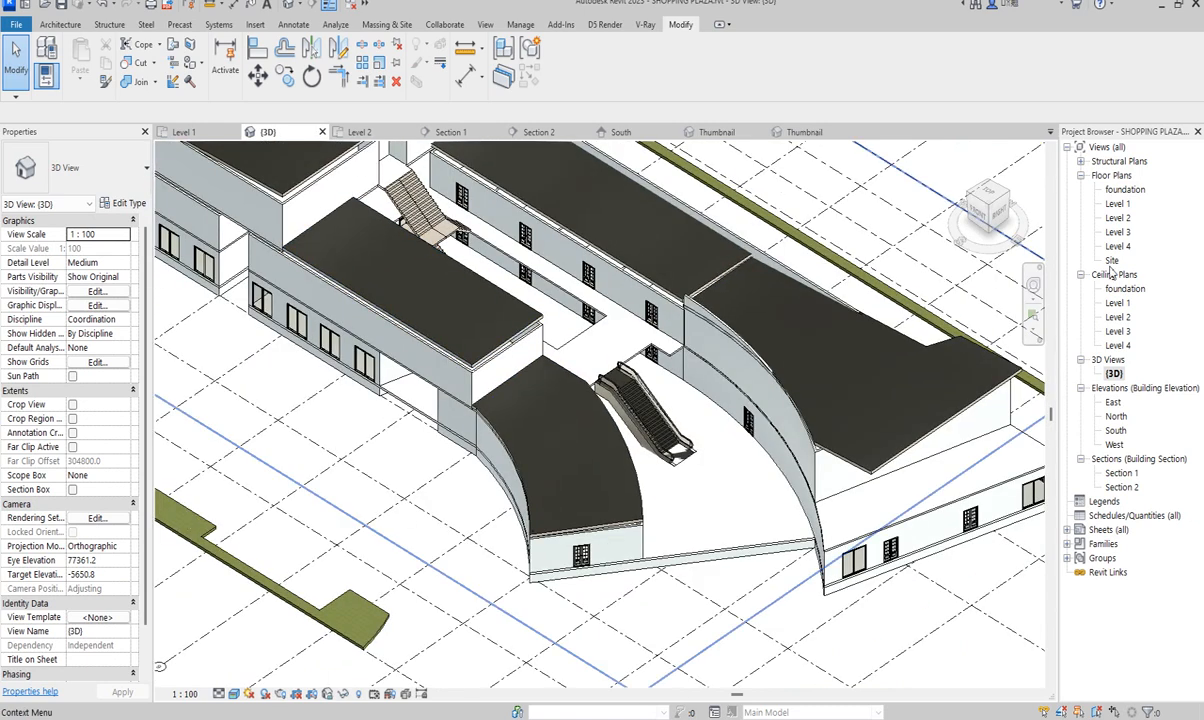
# Step: Start a sketched Glass Panel - Bottom Fill railing on Level 2 with a 17200 mm line along the floor opening's shop-side edge
pyautogui.doubleClick(1119, 217)
pyautogui.scroll(-5, 565, 352)
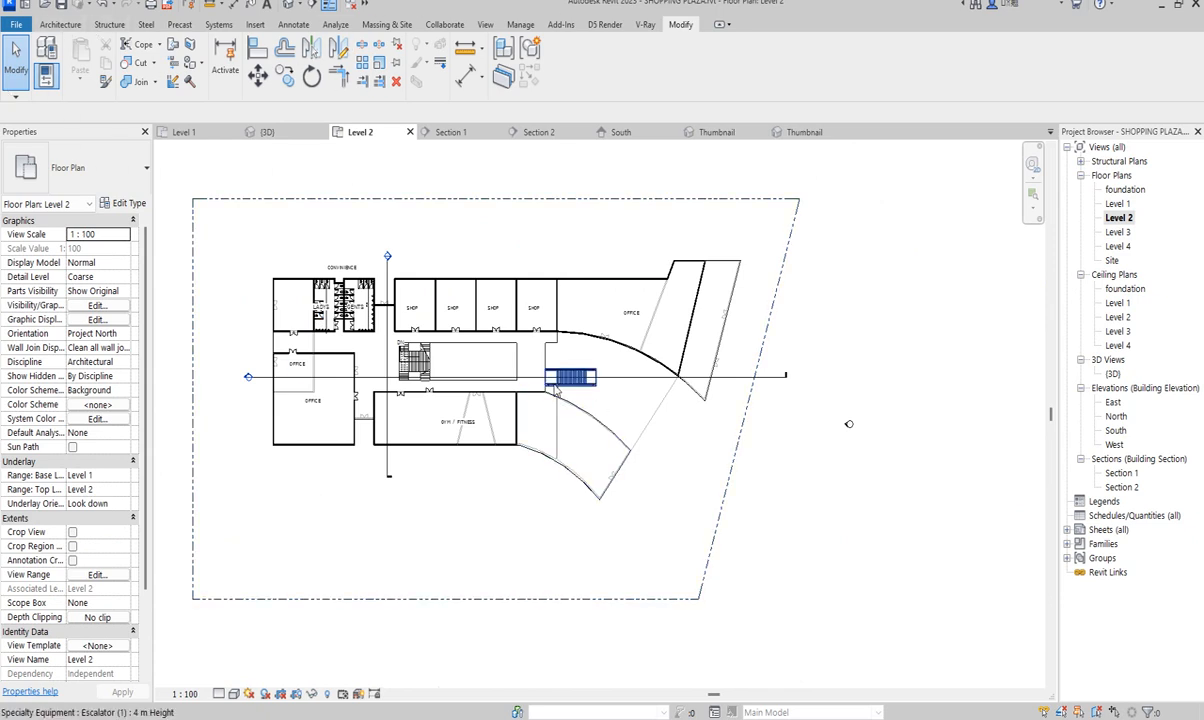
pyautogui.click(62, 25)
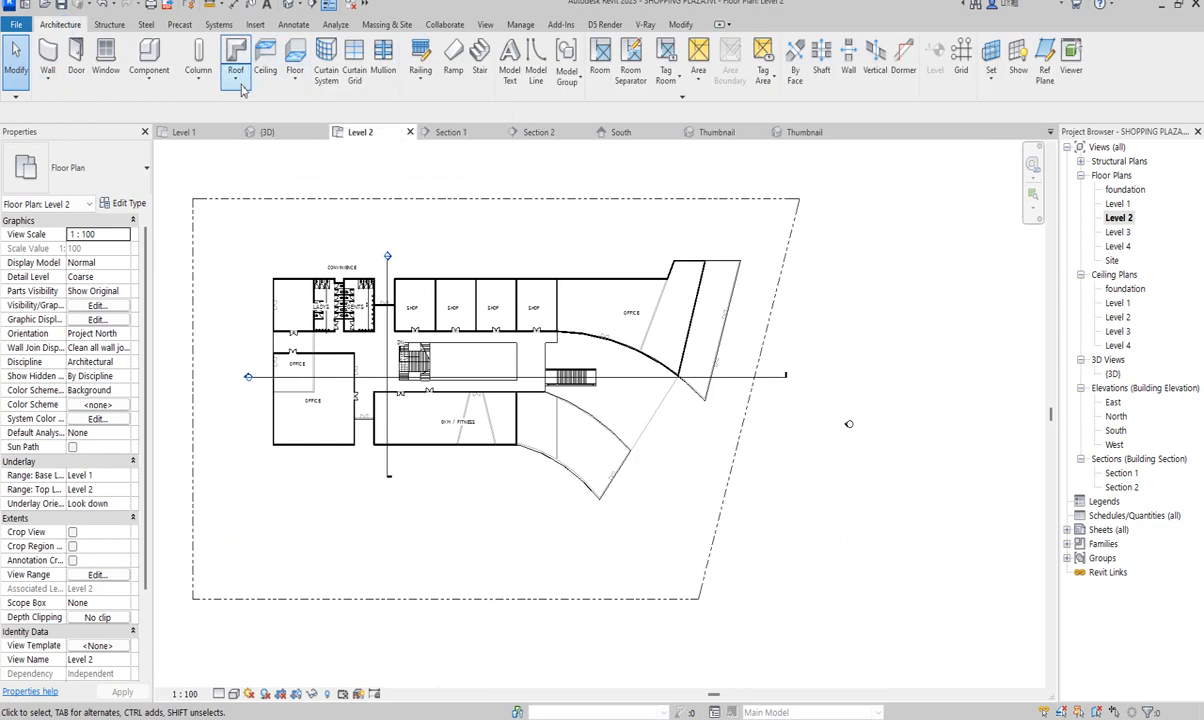
pyautogui.click(420, 78)
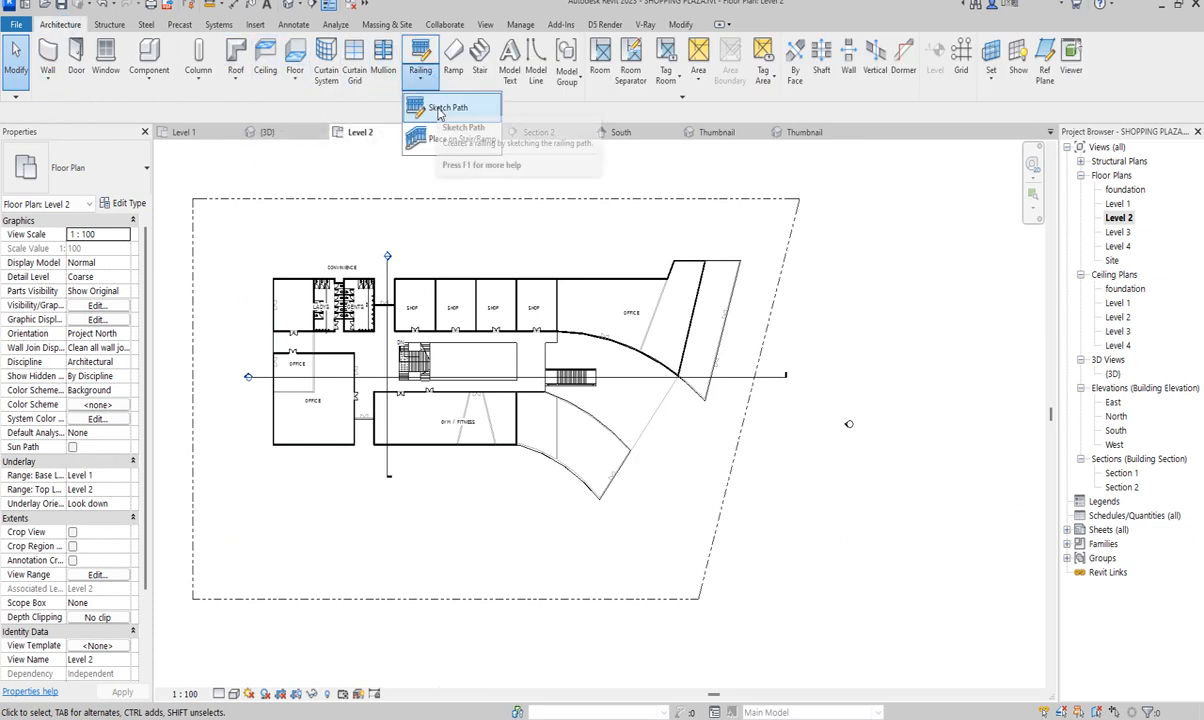
pyautogui.click(442, 101)
pyautogui.scroll(8, 519, 335)
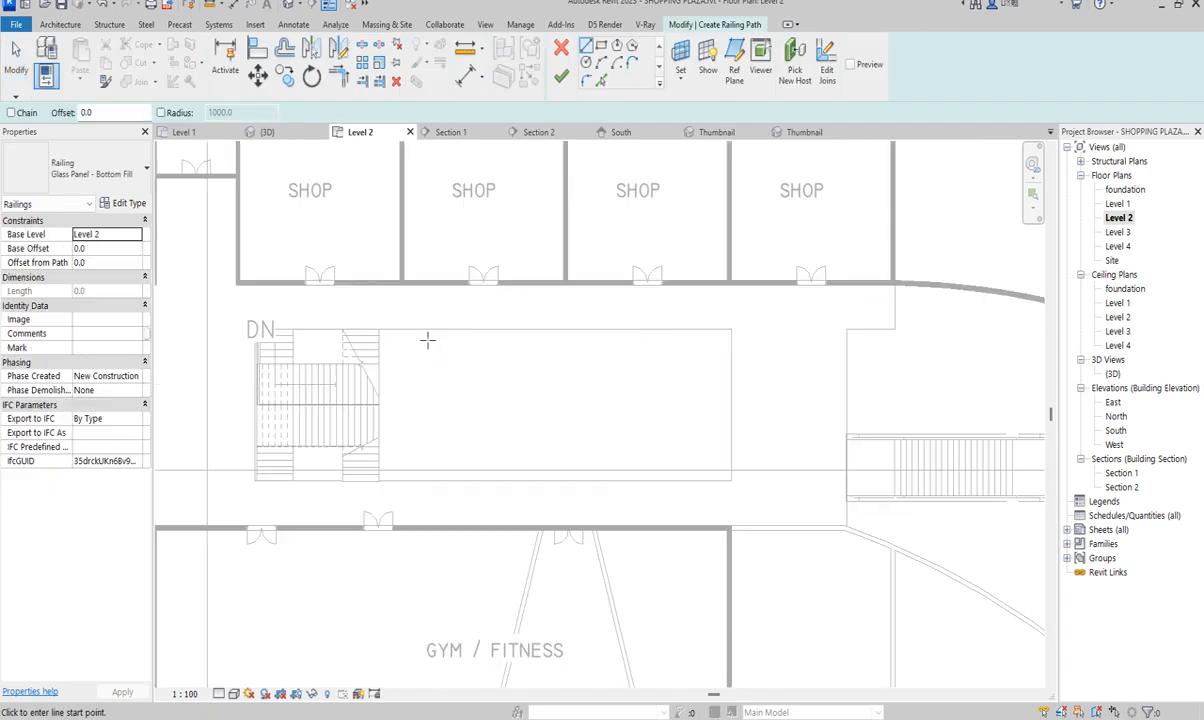
pyautogui.scroll(-4, 406, 322)
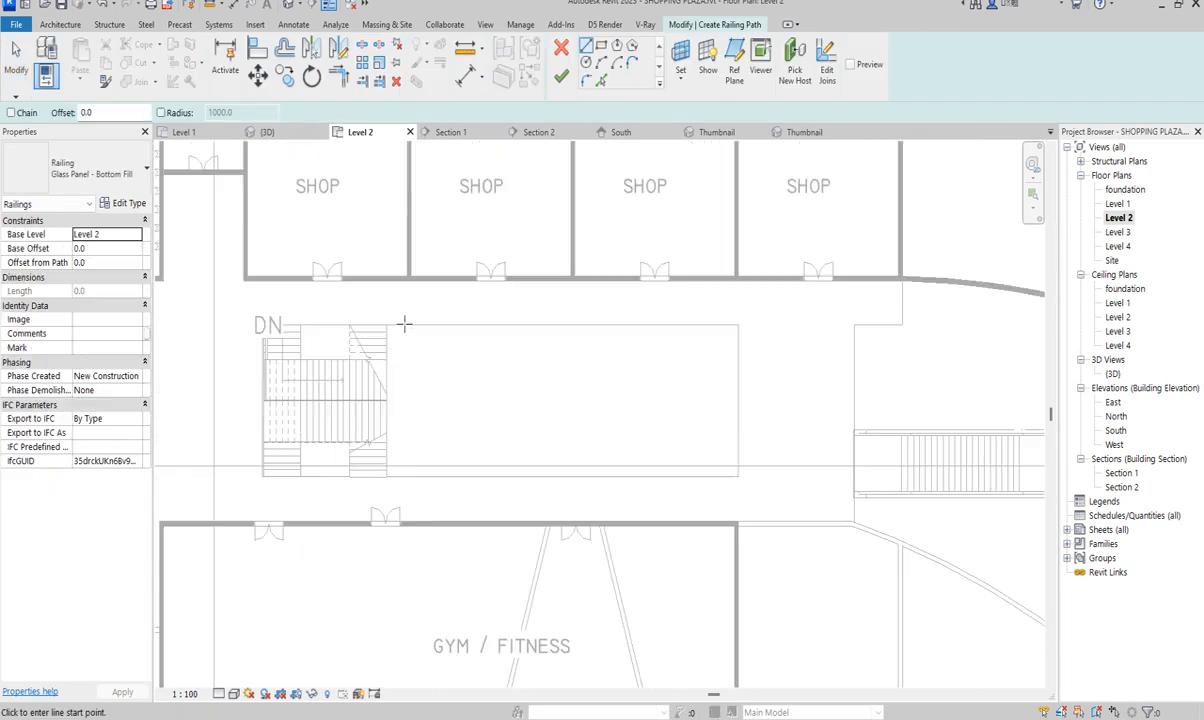
pyautogui.scroll(4, 408, 352)
pyautogui.scroll(-2, 395, 374)
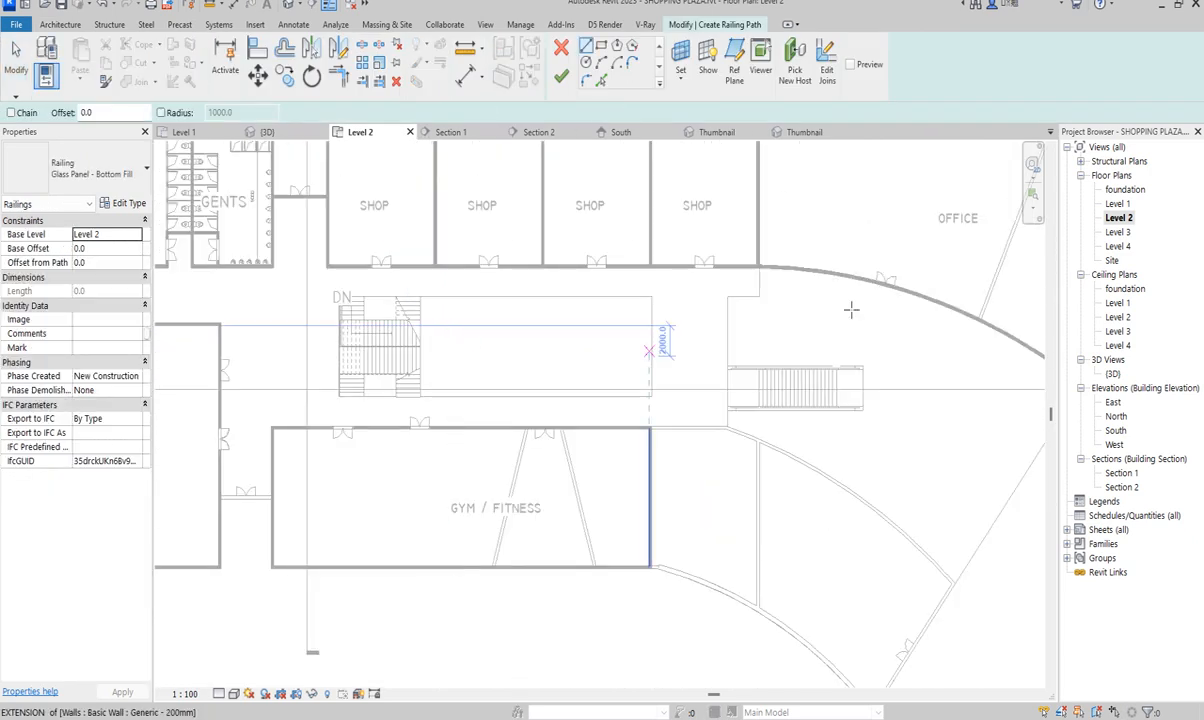
pyautogui.scroll(2, 417, 299)
pyautogui.scroll(3, 417, 299)
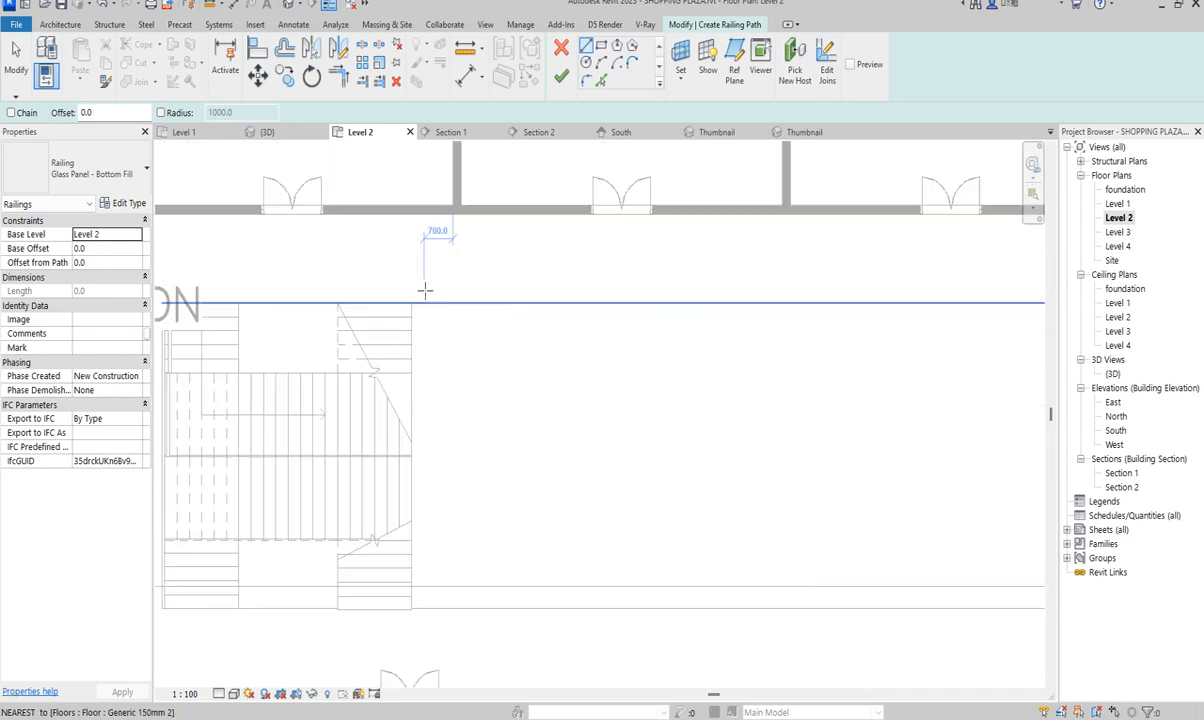
pyautogui.click(400, 298)
pyautogui.scroll(-3, 398, 328)
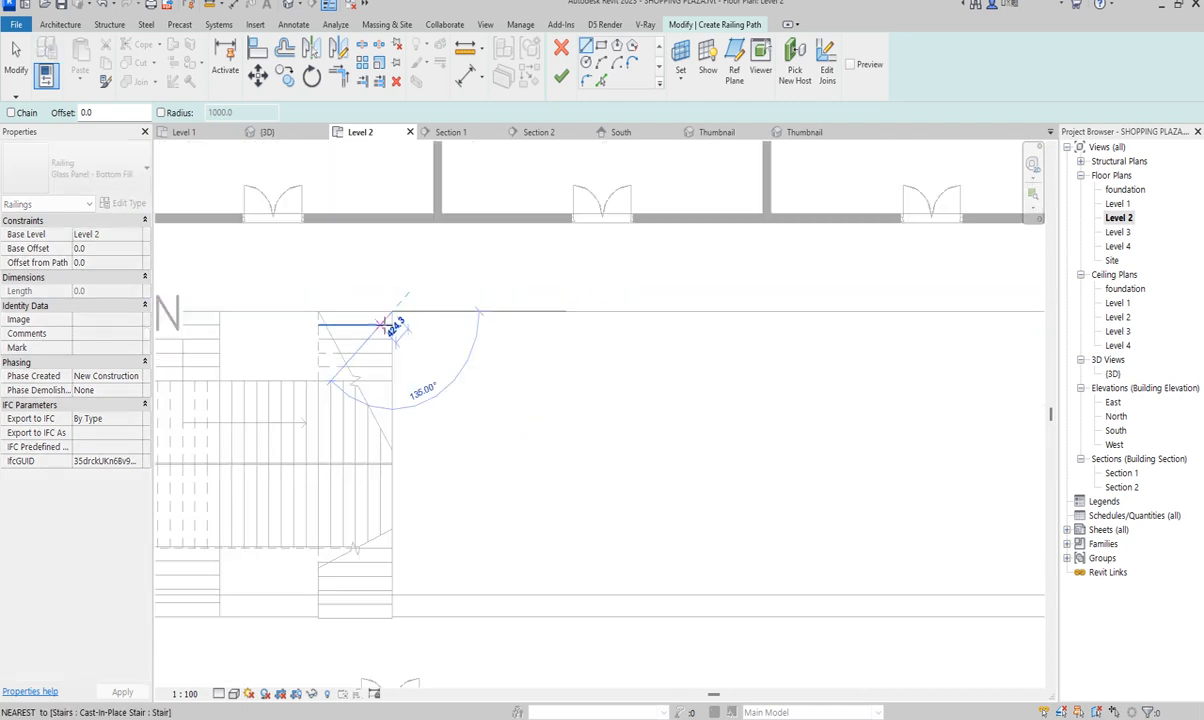
pyautogui.scroll(3, 720, 318)
pyautogui.click(628, 311)
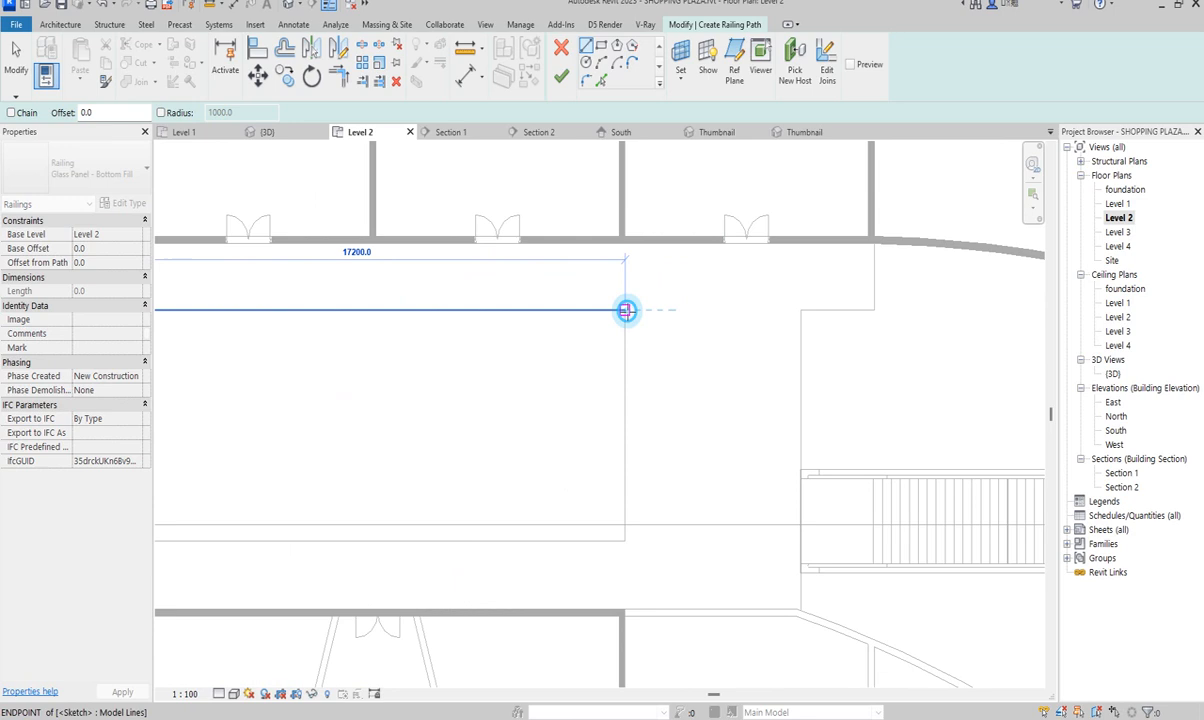
# Step: Draw the railing path along the opening's escalator-side edge and 17200 mm along its gym-side edge, and finish the railing
pyautogui.click(626, 537)
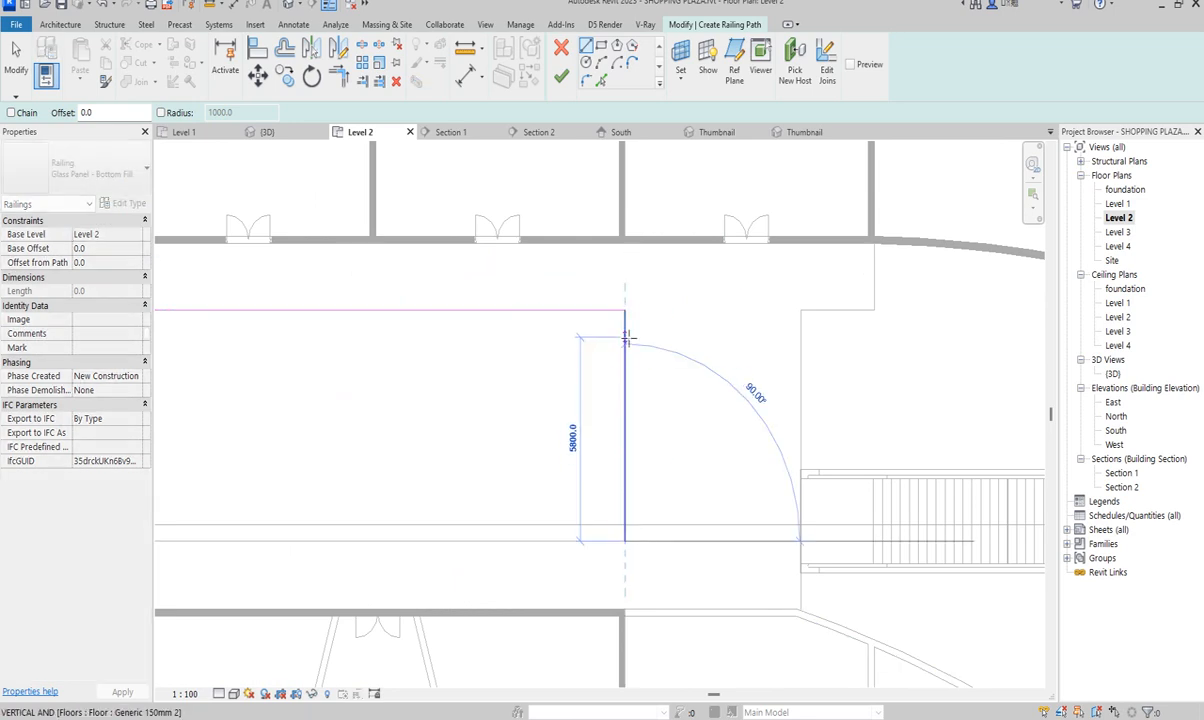
pyautogui.scroll(-1, 670, 490)
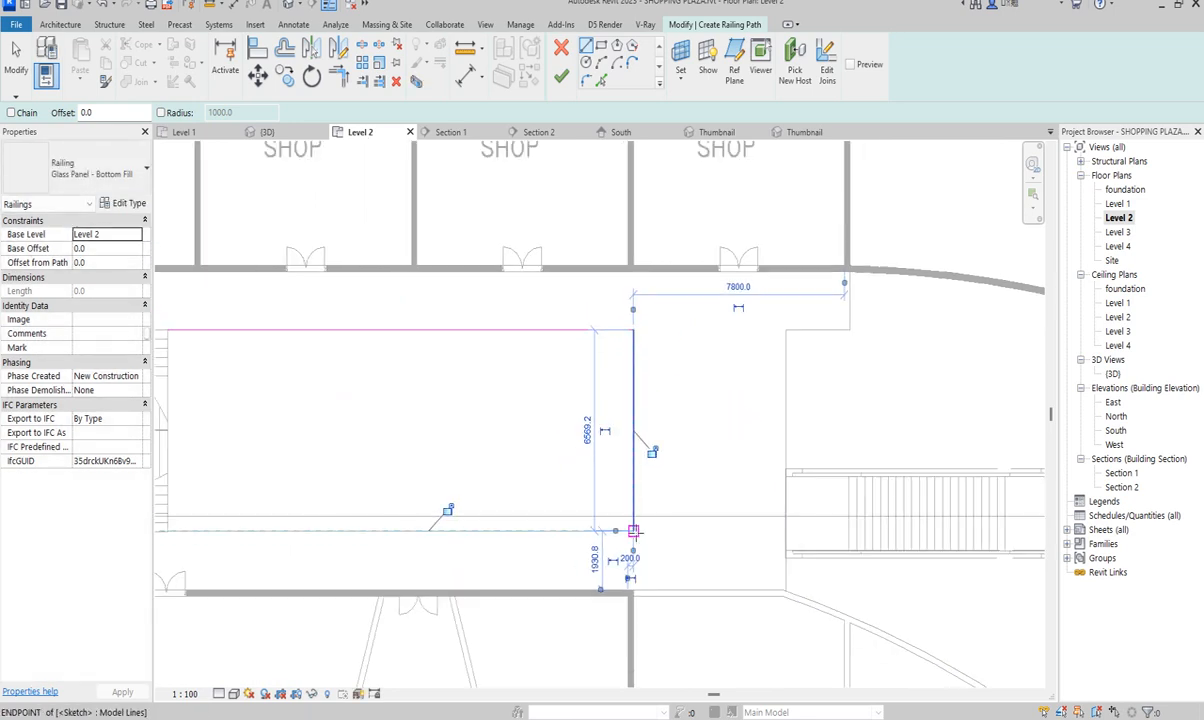
pyautogui.scroll(-1, 196, 551)
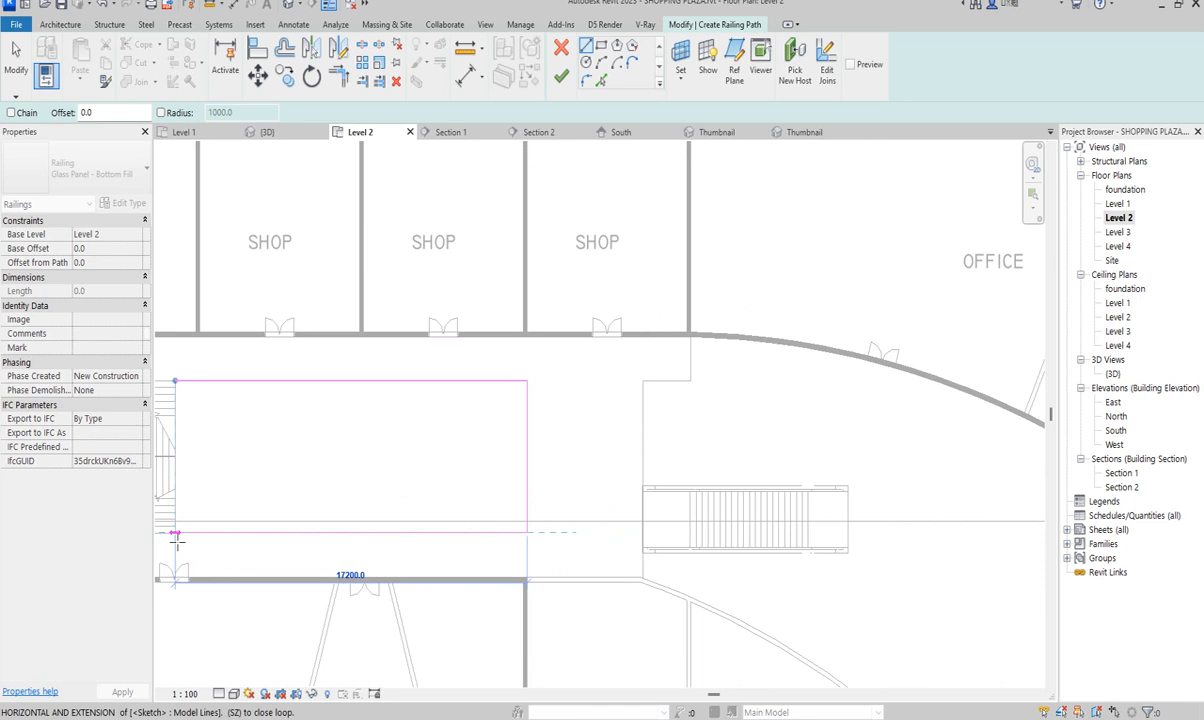
pyautogui.click(176, 533)
pyautogui.scroll(-2, 200, 525)
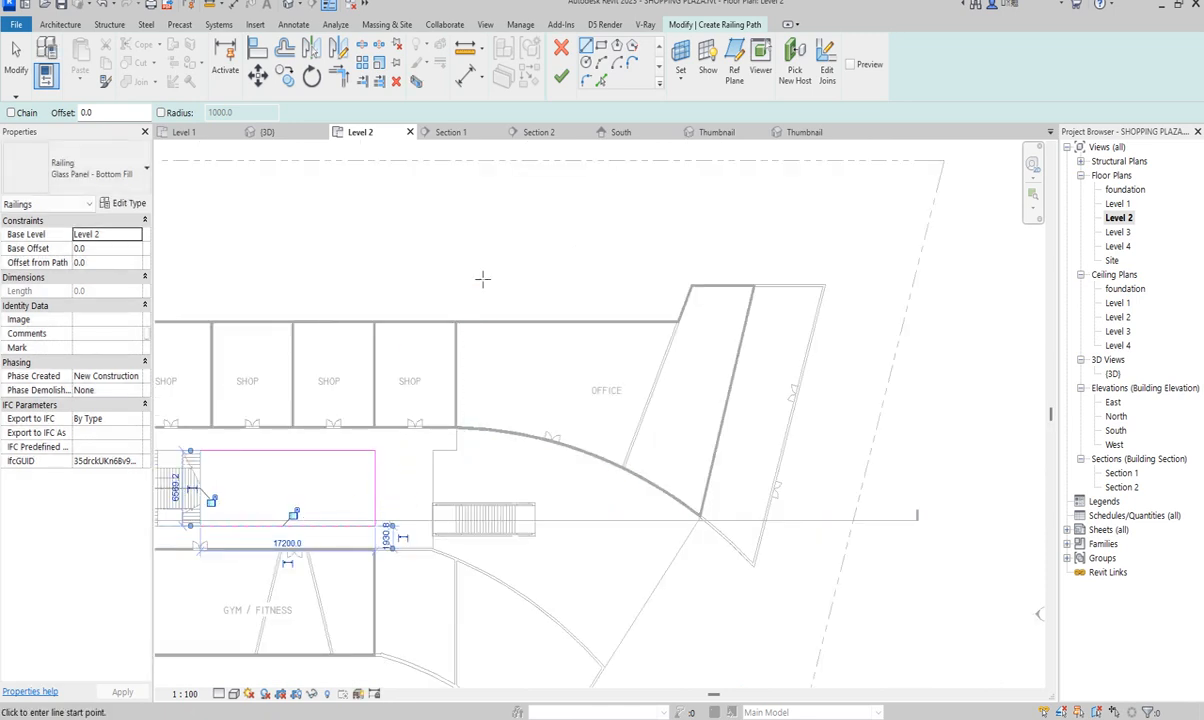
pyautogui.click(561, 76)
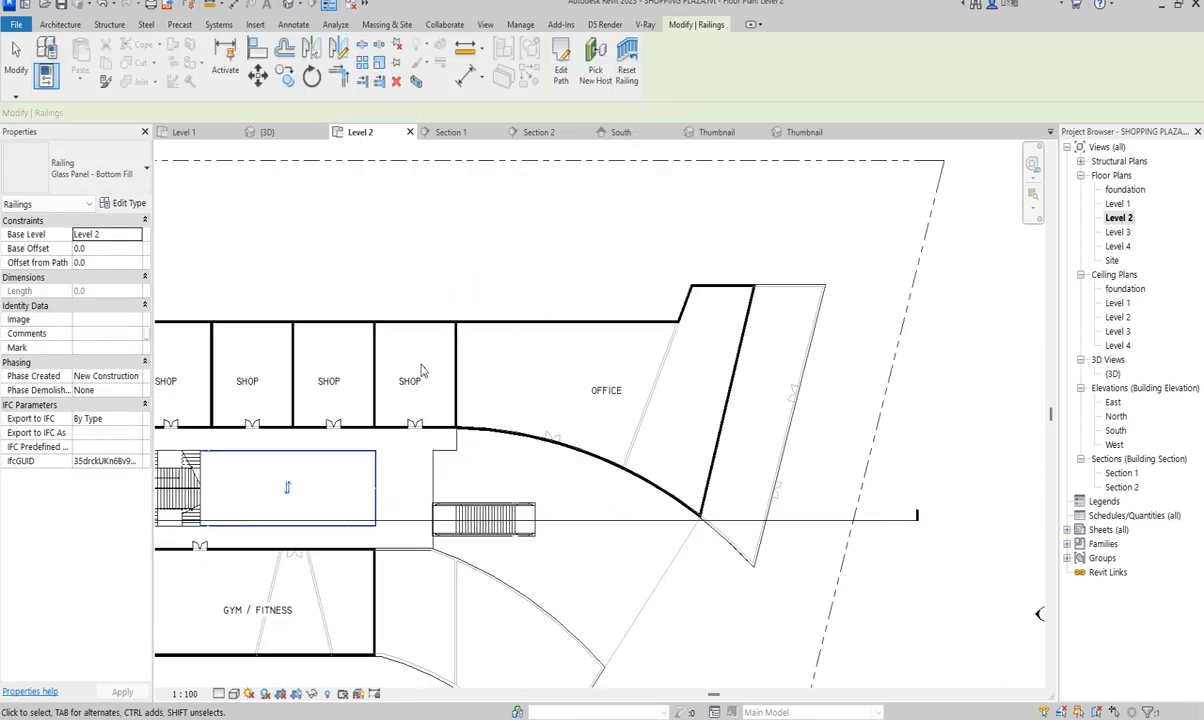
# Step: Create a similar railing and sketch its stepped path along the Level 2 floor edge from the shop wall corner to the escalator
pyautogui.scroll(5, 350, 480)
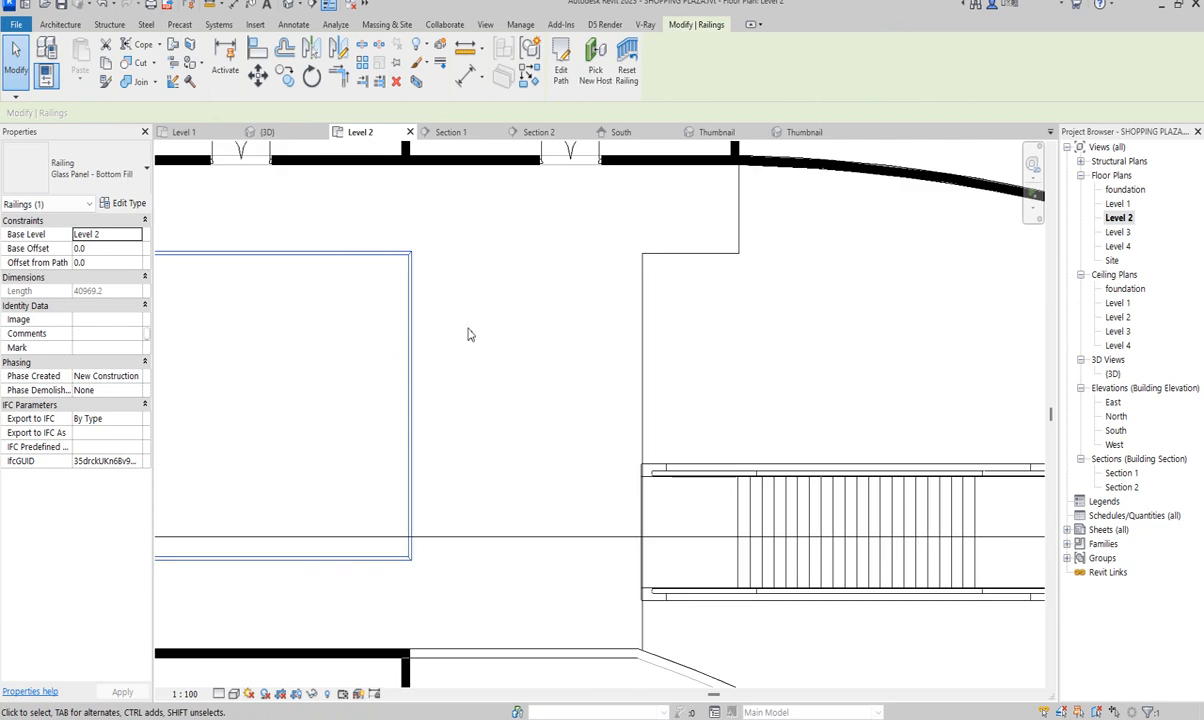
pyautogui.click(529, 76)
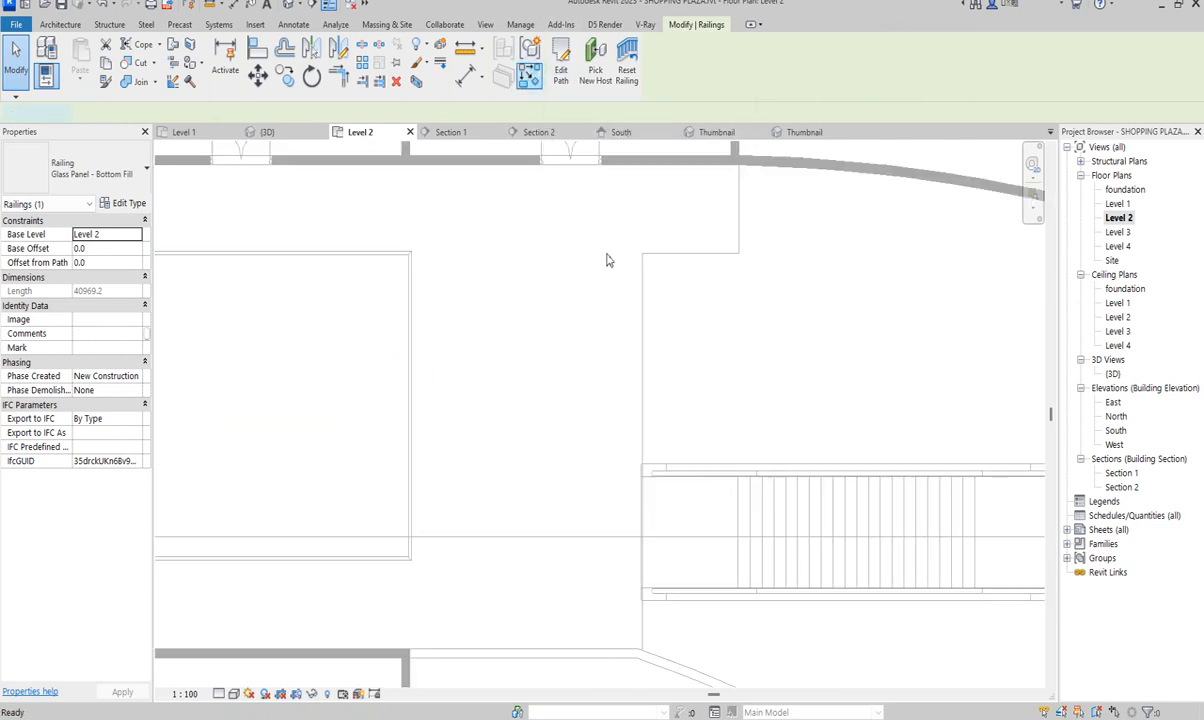
pyautogui.scroll(-1, 580, 293)
pyautogui.scroll(1, 692, 221)
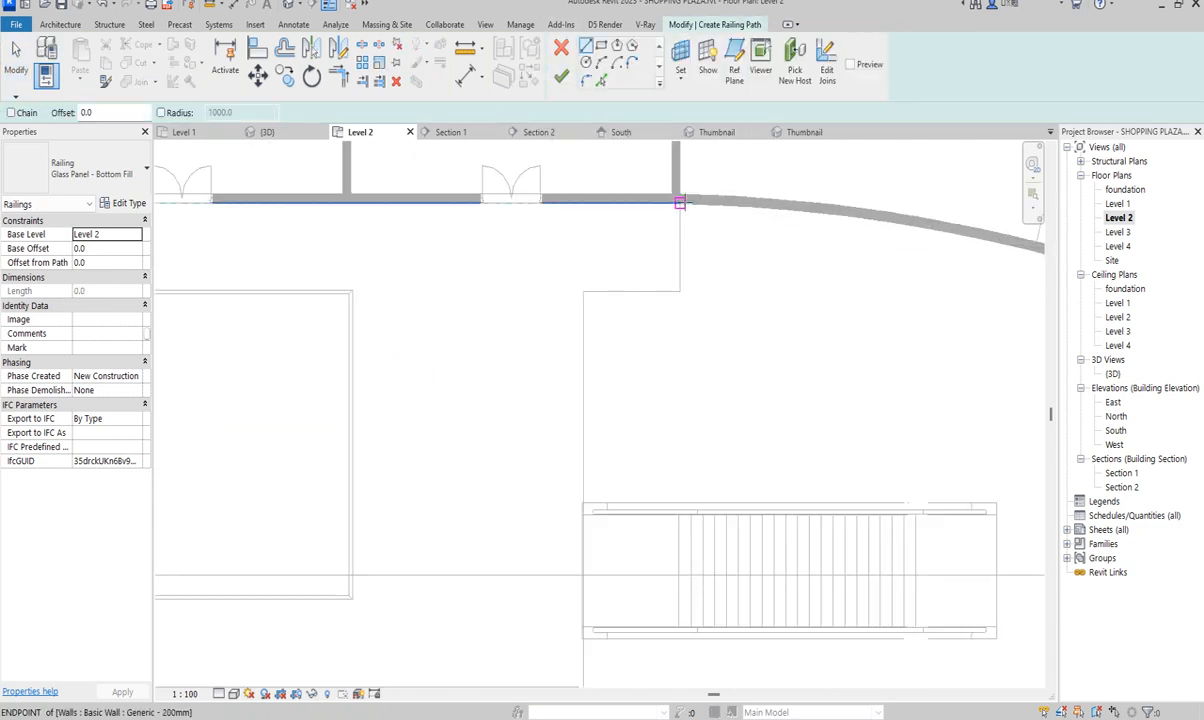
pyautogui.click(680, 203)
pyautogui.click(684, 292)
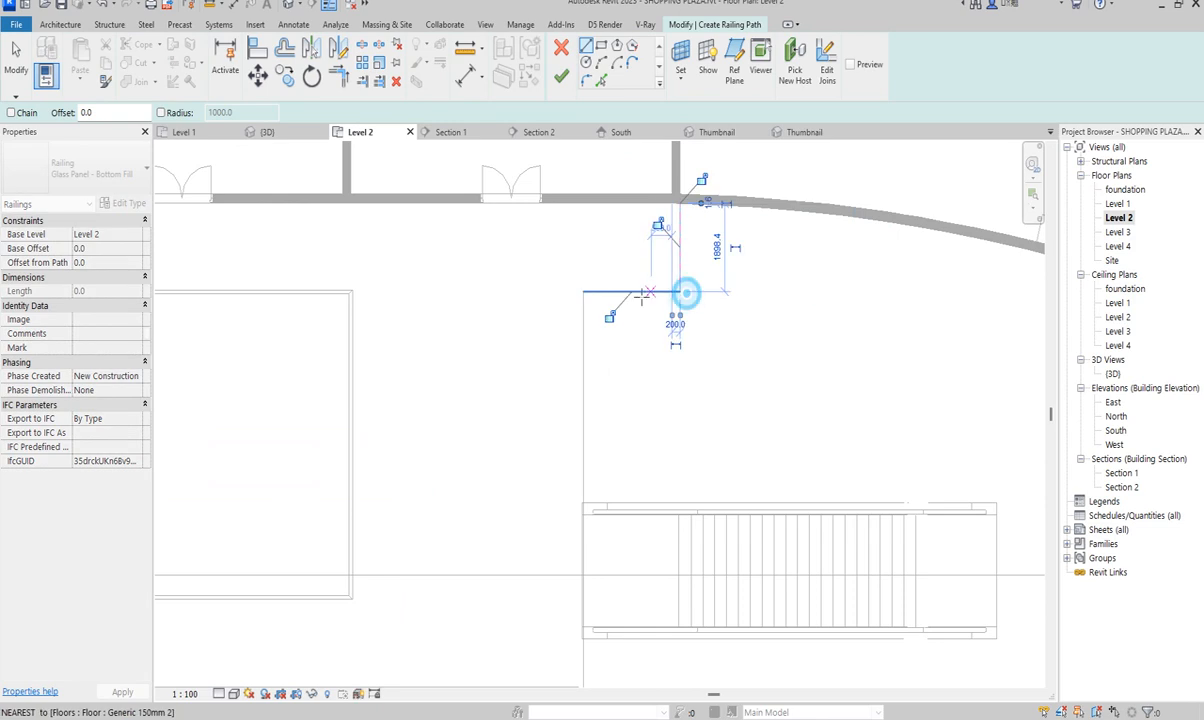
pyautogui.click(585, 292)
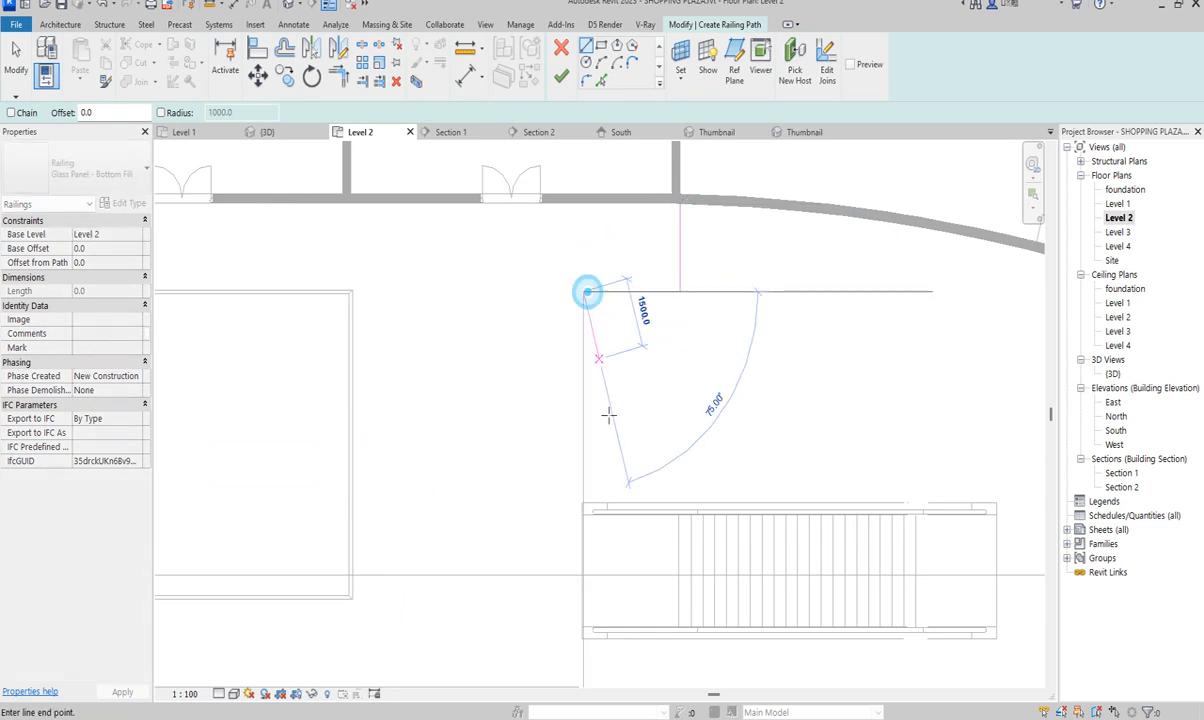
pyautogui.click(580, 500)
pyautogui.click(580, 291)
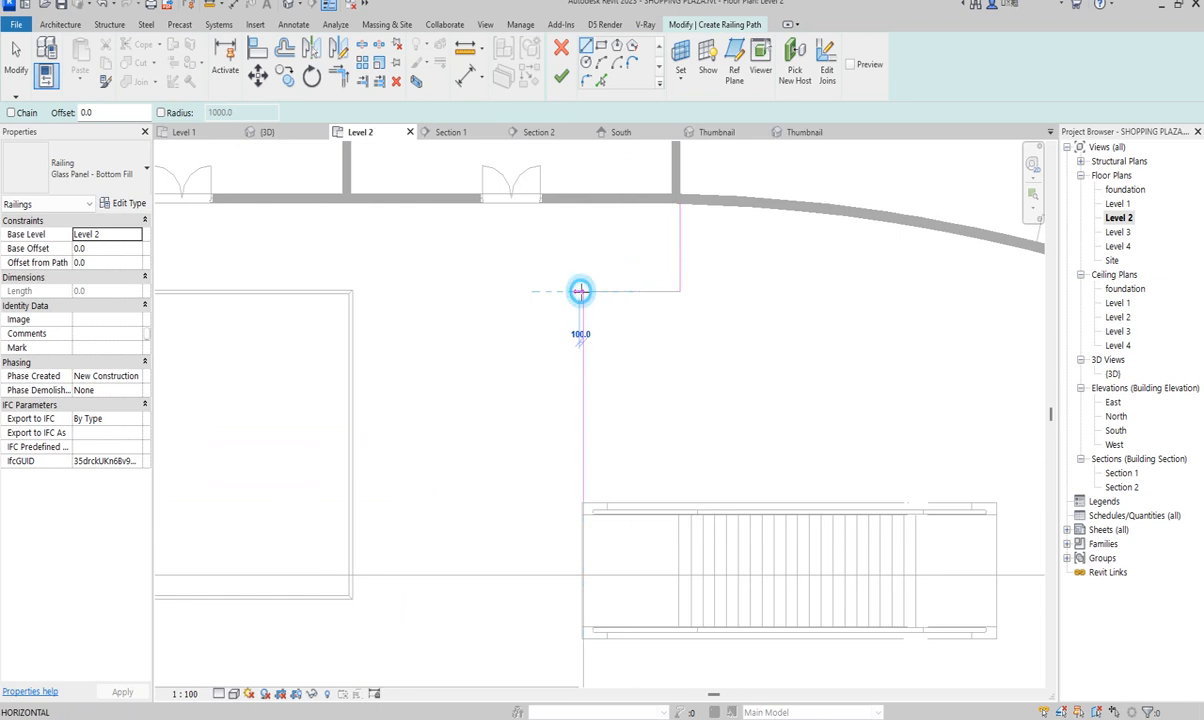
pyautogui.click(681, 291)
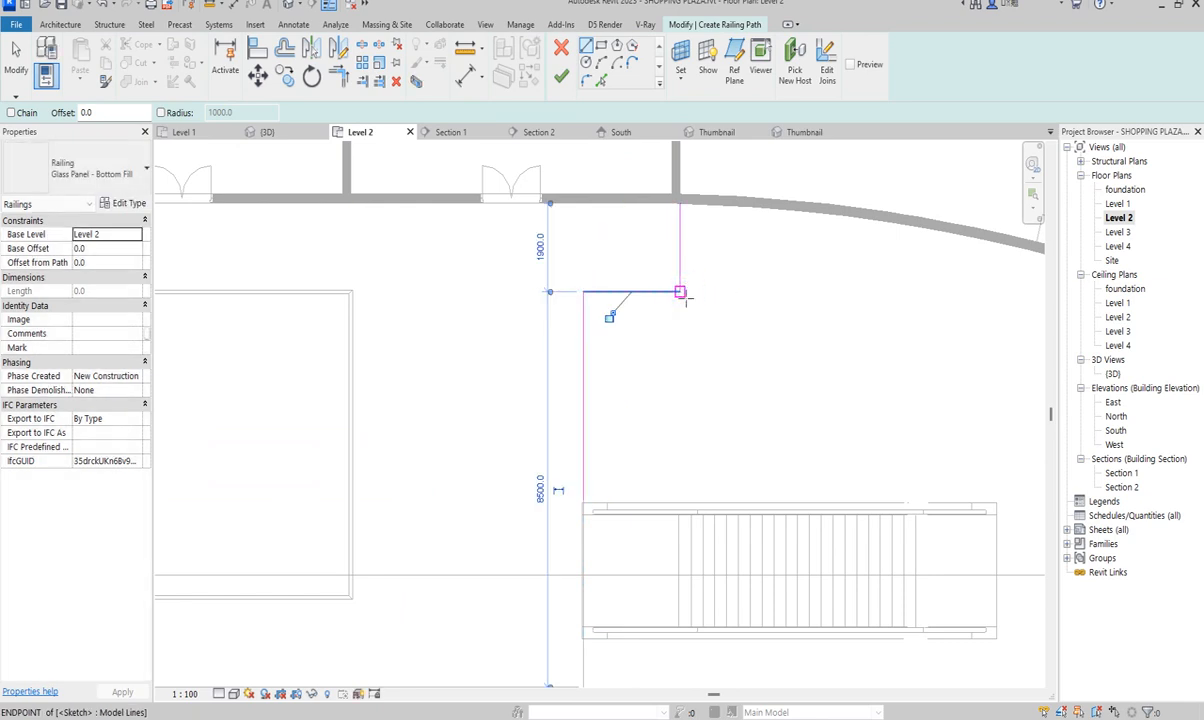
pyautogui.scroll(-4, 640, 250)
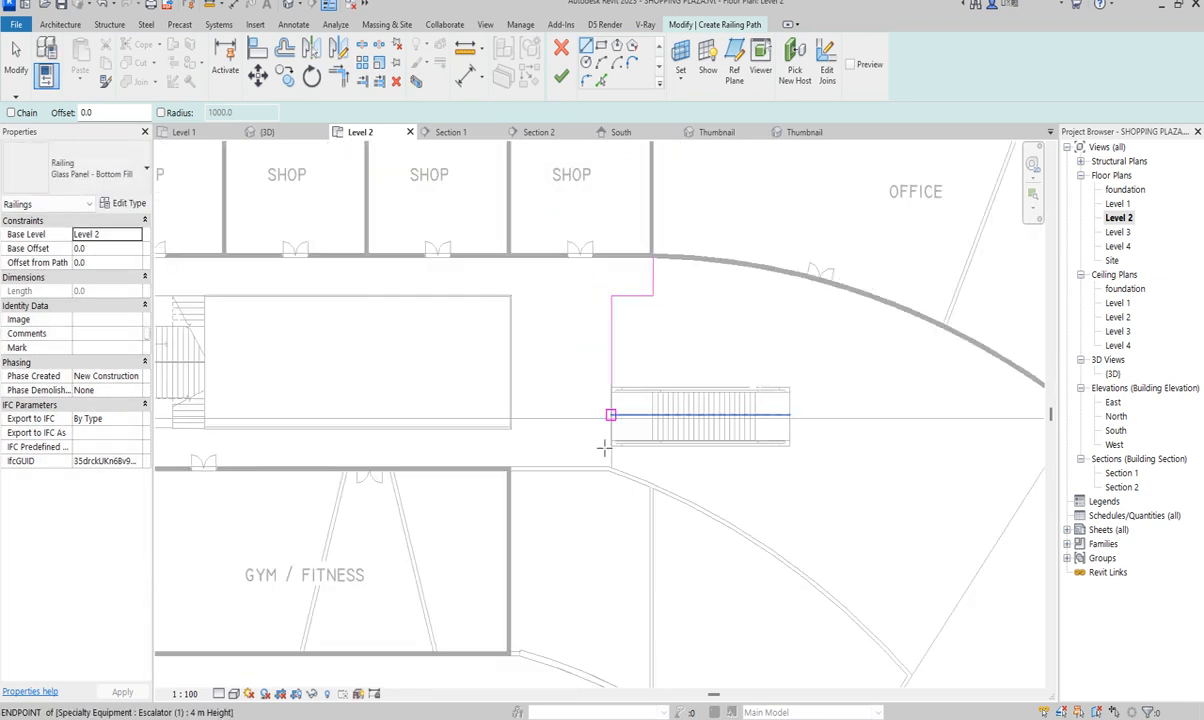
# Step: Finish the stepped railing, then create a similar one running about 1033 mm beside the escalator and 5624 mm to the gym wall corner
pyautogui.click(562, 77)
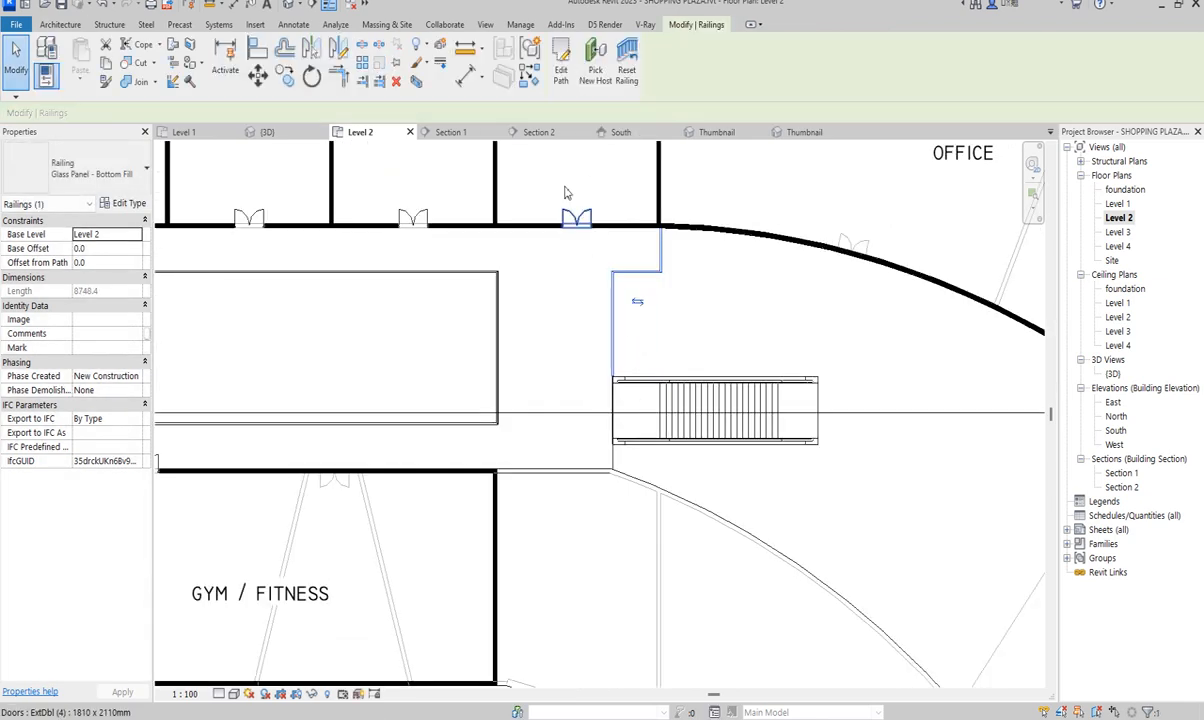
pyautogui.click(529, 76)
pyautogui.scroll(2, 632, 444)
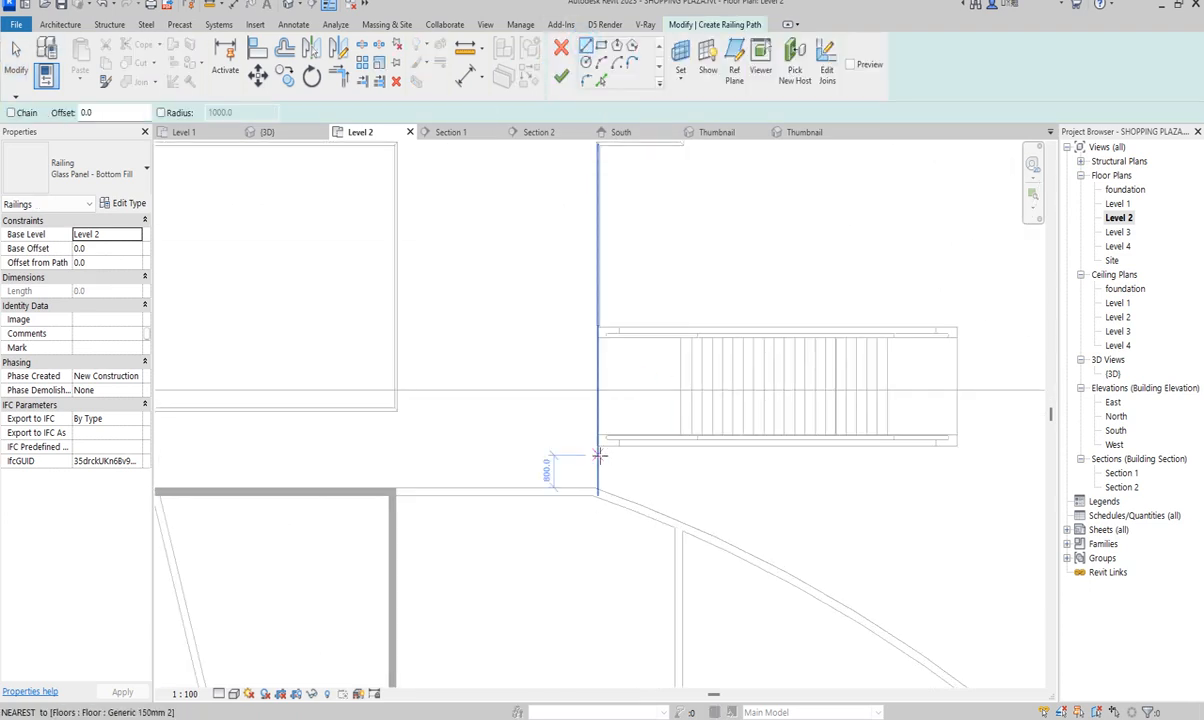
pyautogui.click(597, 487)
pyautogui.click(597, 445)
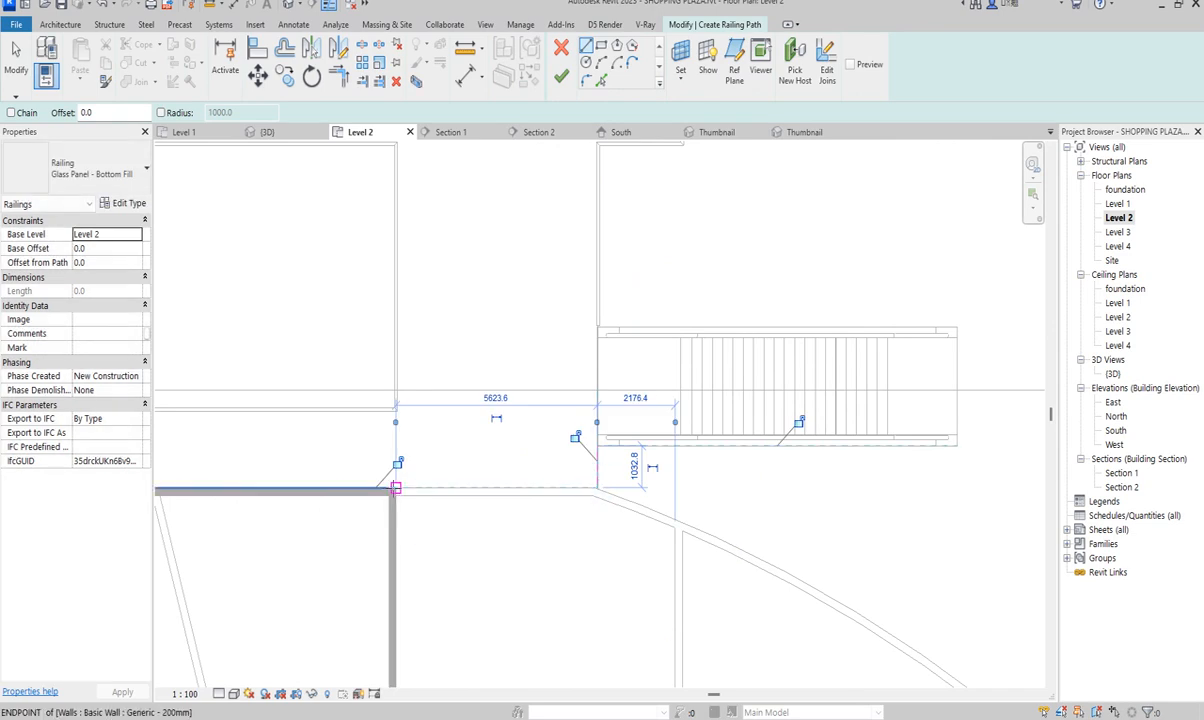
pyautogui.click(396, 489)
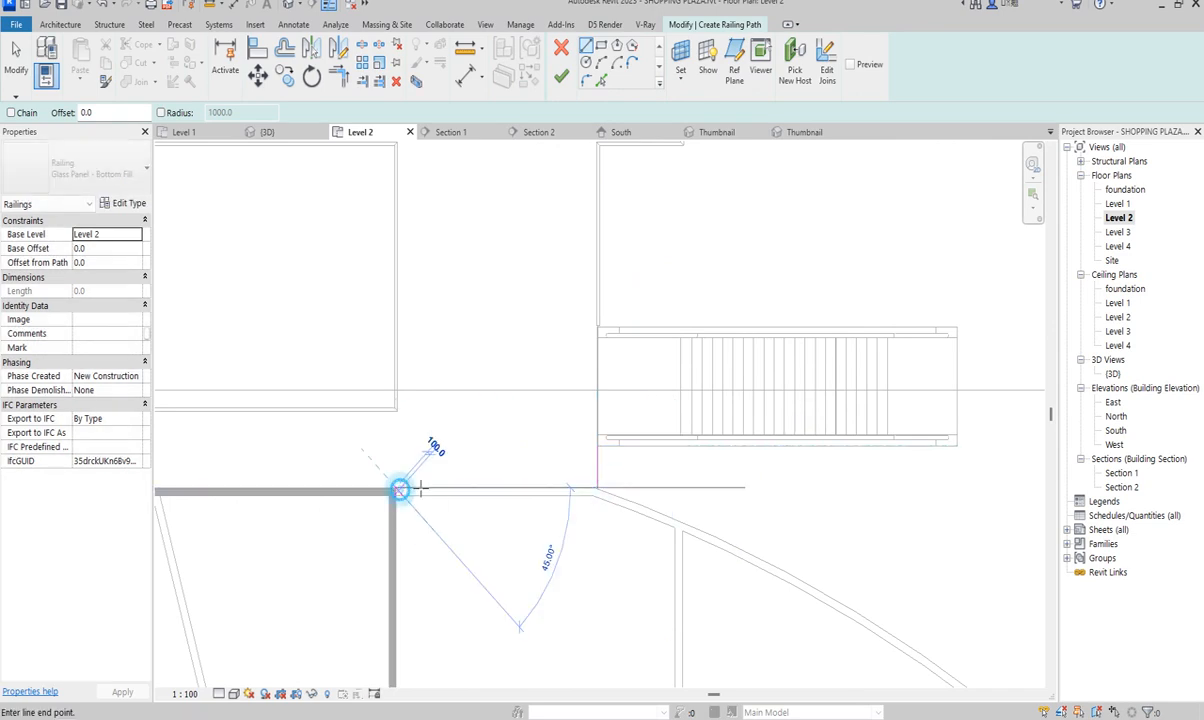
pyautogui.click(597, 488)
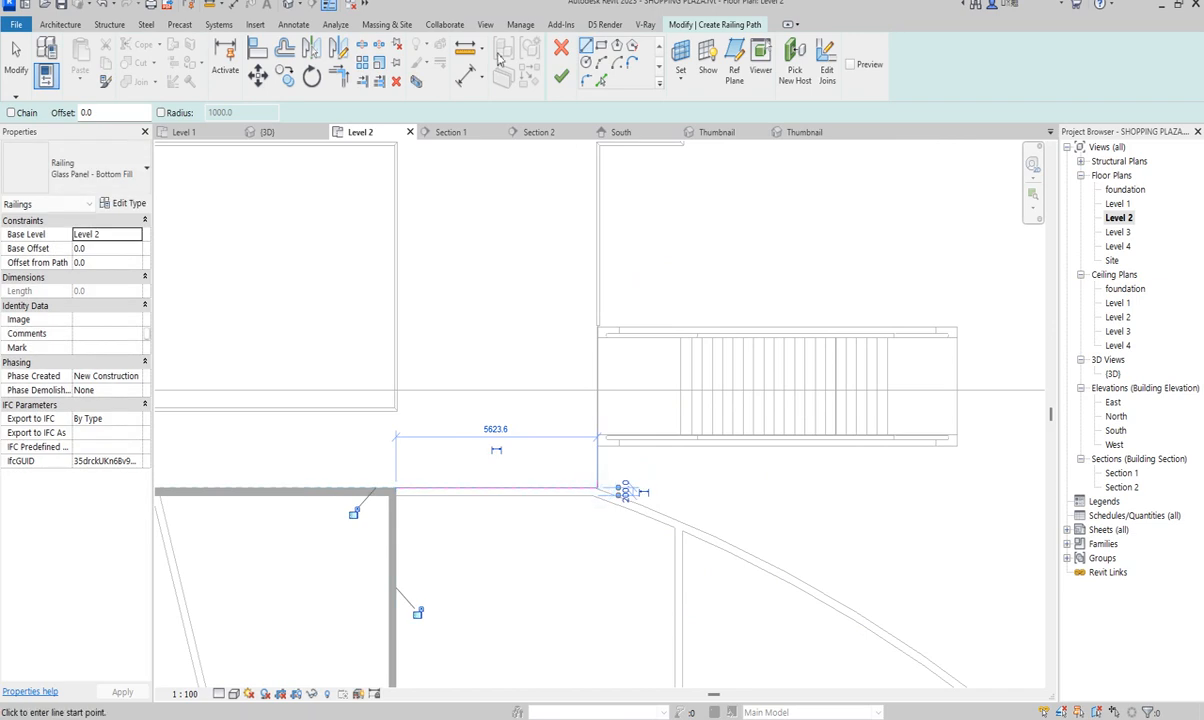
pyautogui.click(563, 77)
pyautogui.scroll(-5, 575, 390)
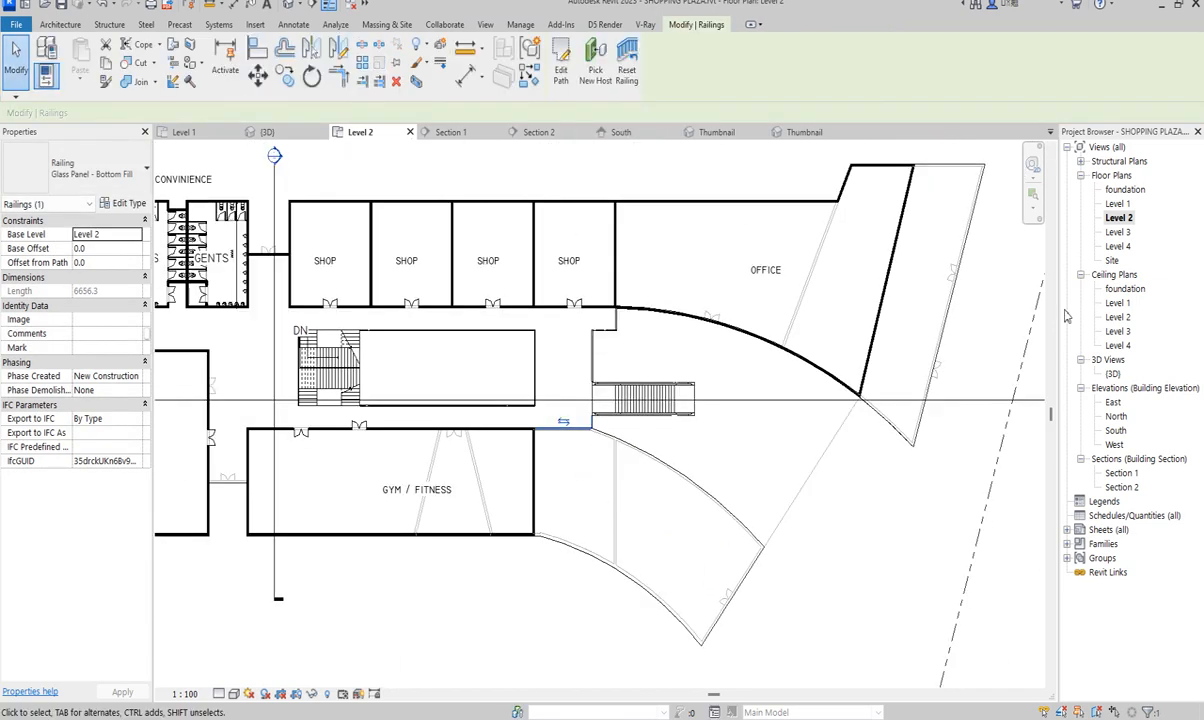
# Step: Inspect the new glass railings around the floor opening, escalator and stair in the 3D view
pyautogui.click(1115, 373)
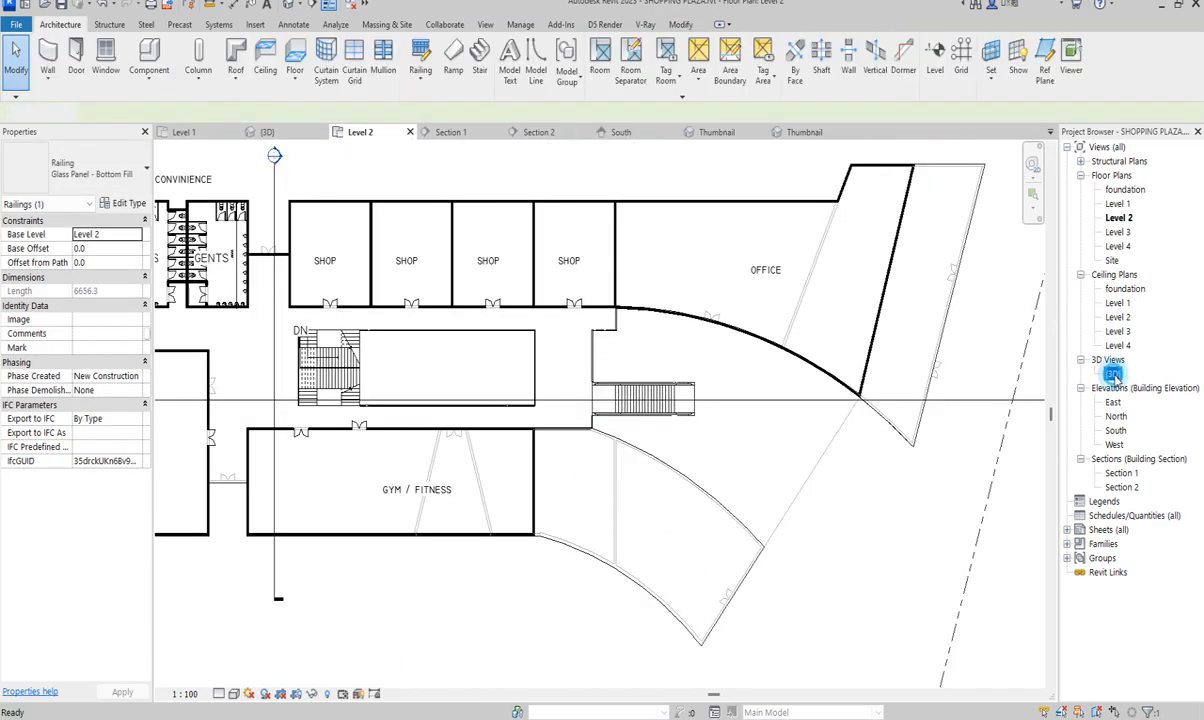
pyautogui.click(969, 362)
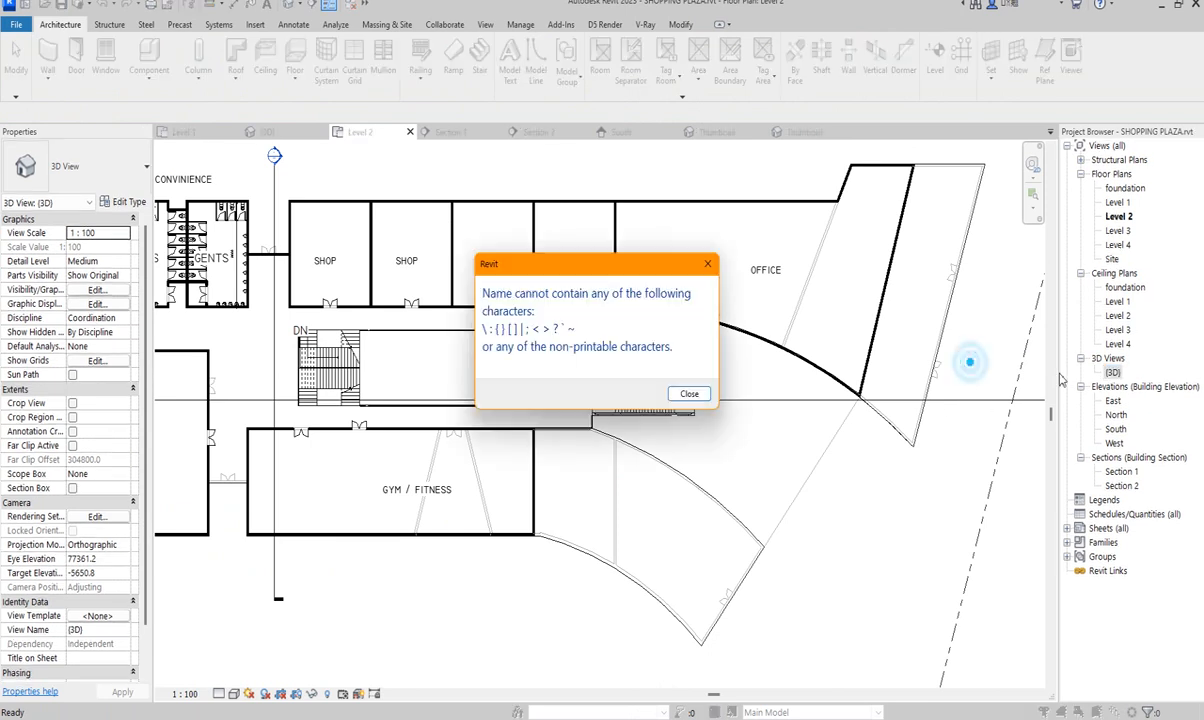
pyautogui.click(707, 264)
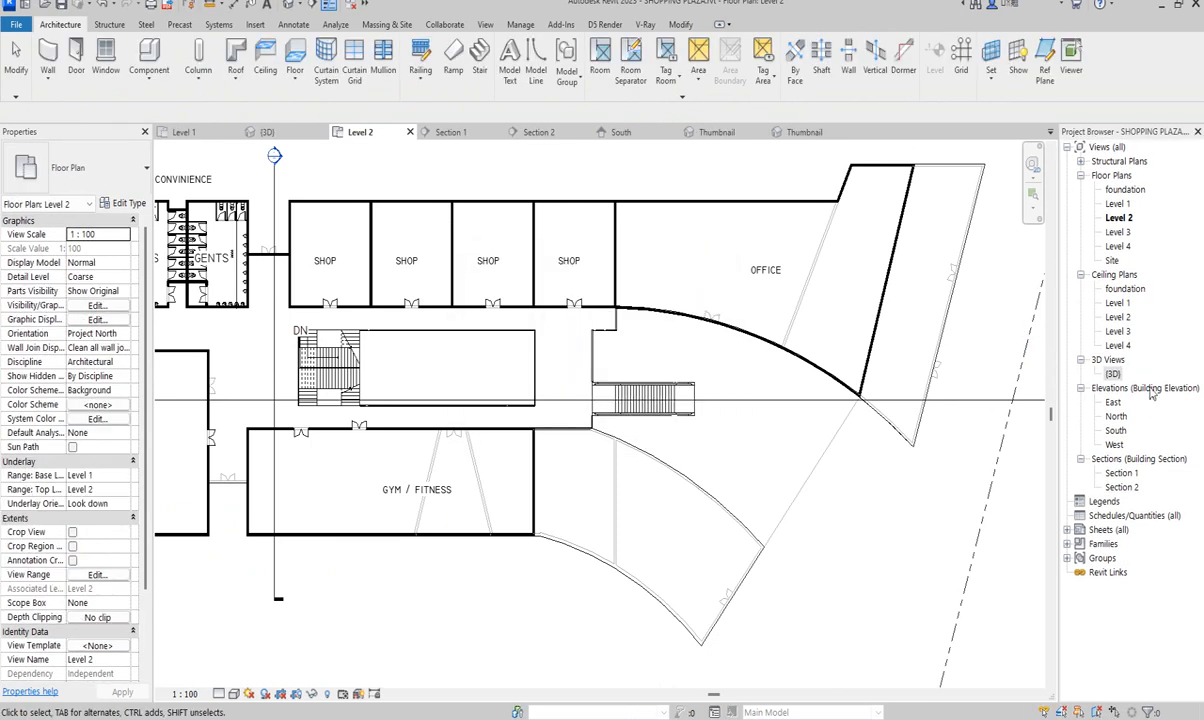
pyautogui.doubleClick(1112, 373)
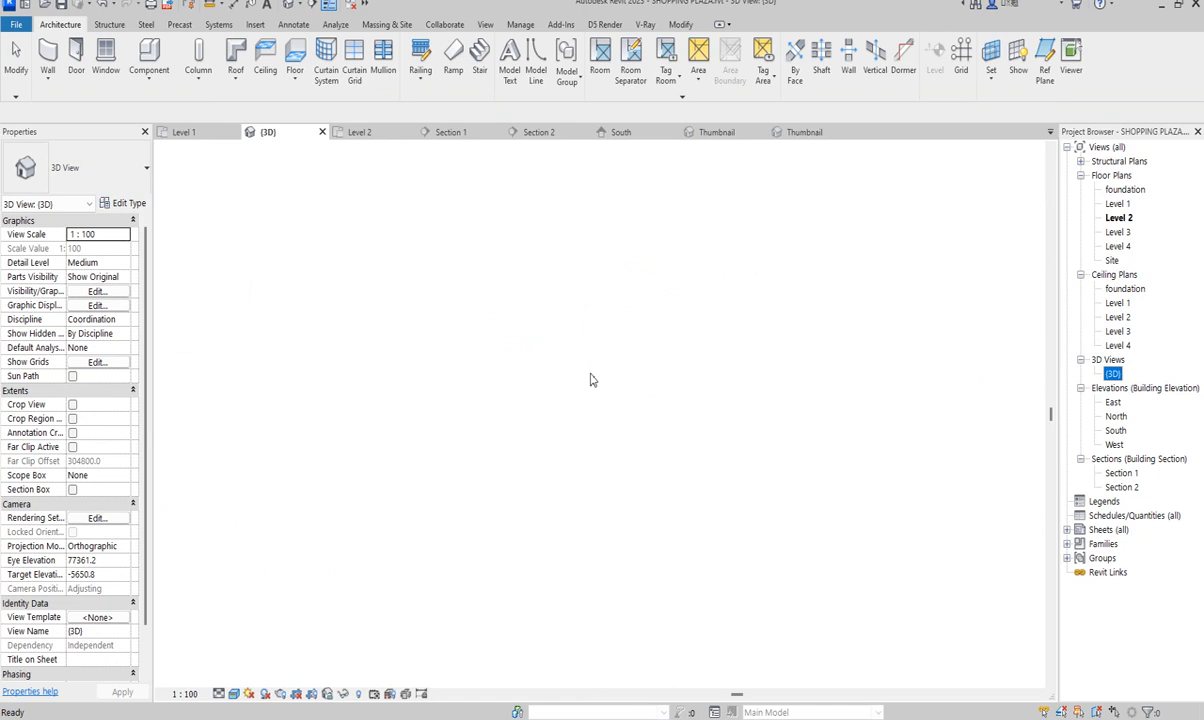
pyautogui.scroll(5, 600, 410)
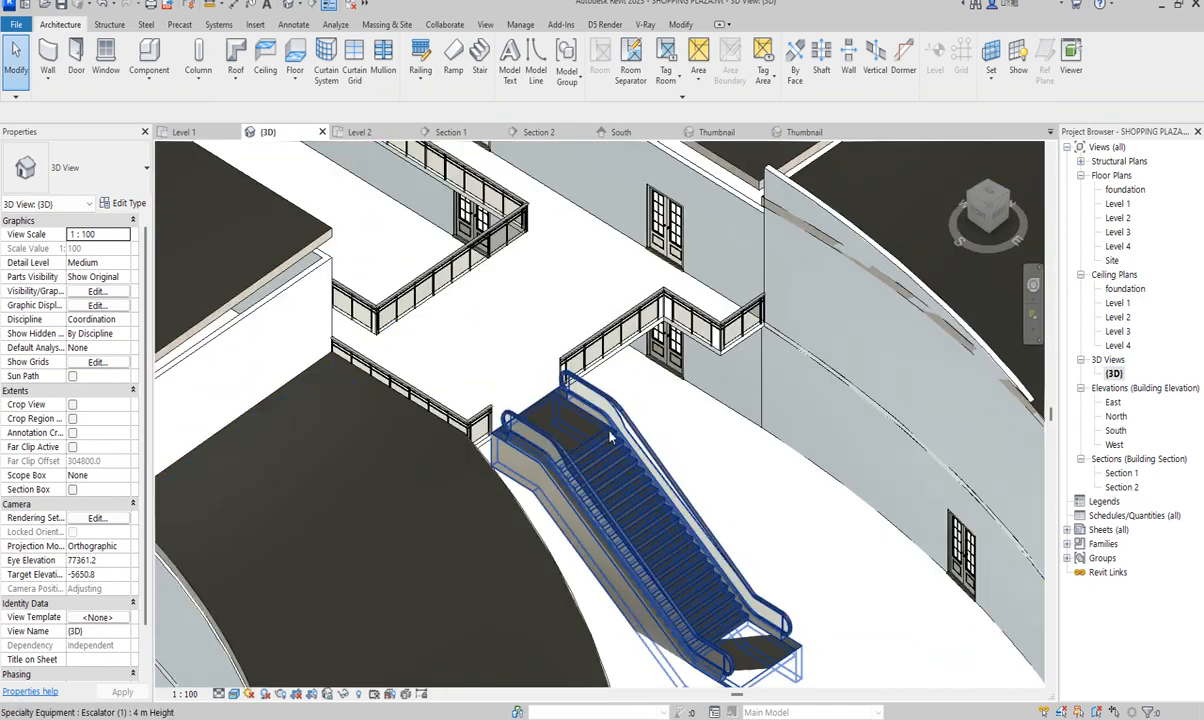
pyautogui.scroll(-5, 610, 437)
pyautogui.scroll(4, 424, 254)
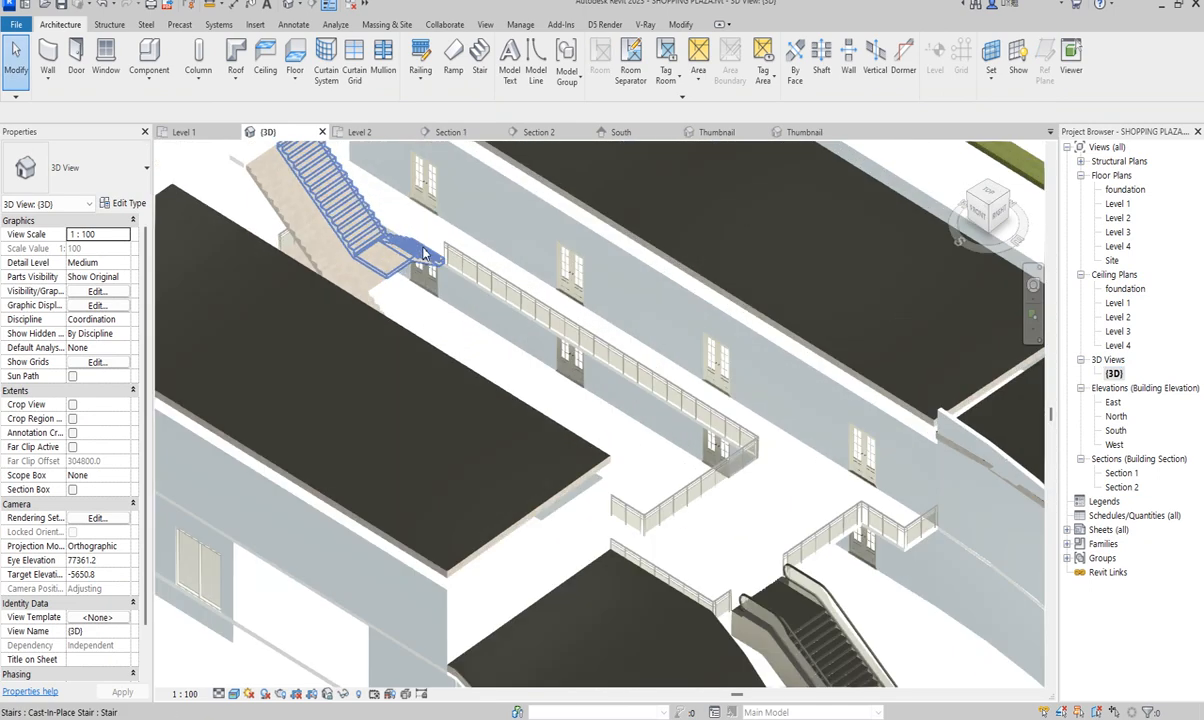
pyautogui.scroll(2, 424, 254)
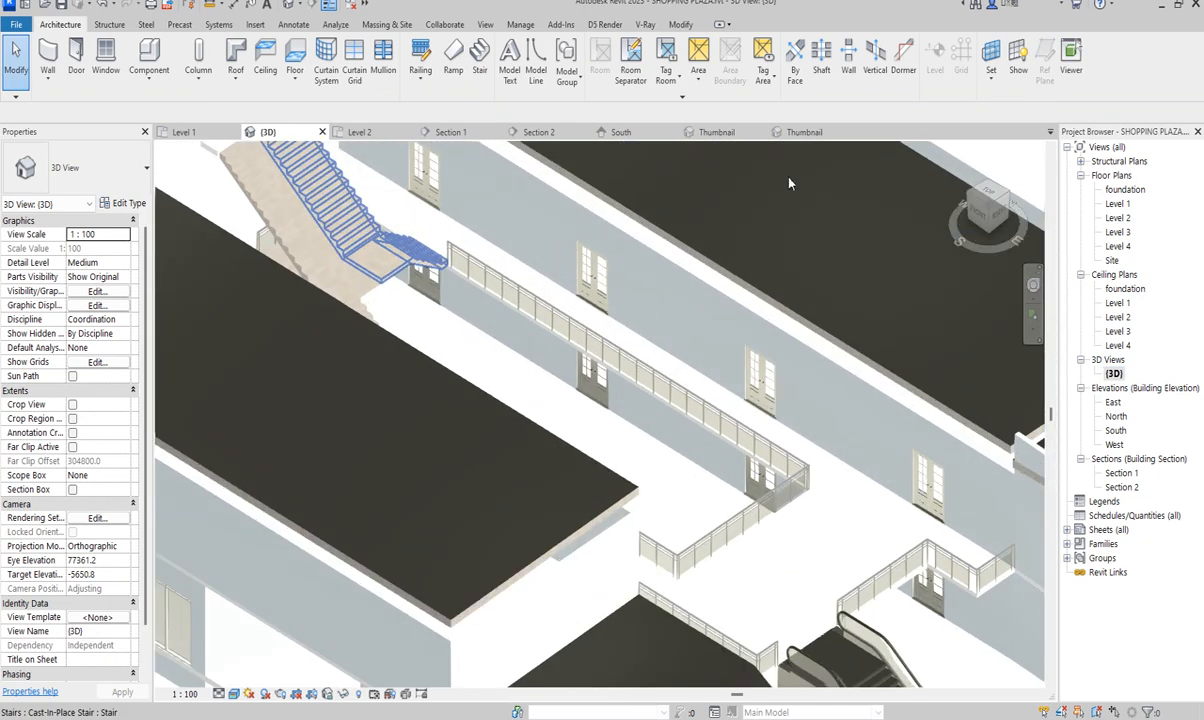
# Step: Return to the Level 2 floor plan at the stair beside the floor opening
pyautogui.doubleClick(1118, 218)
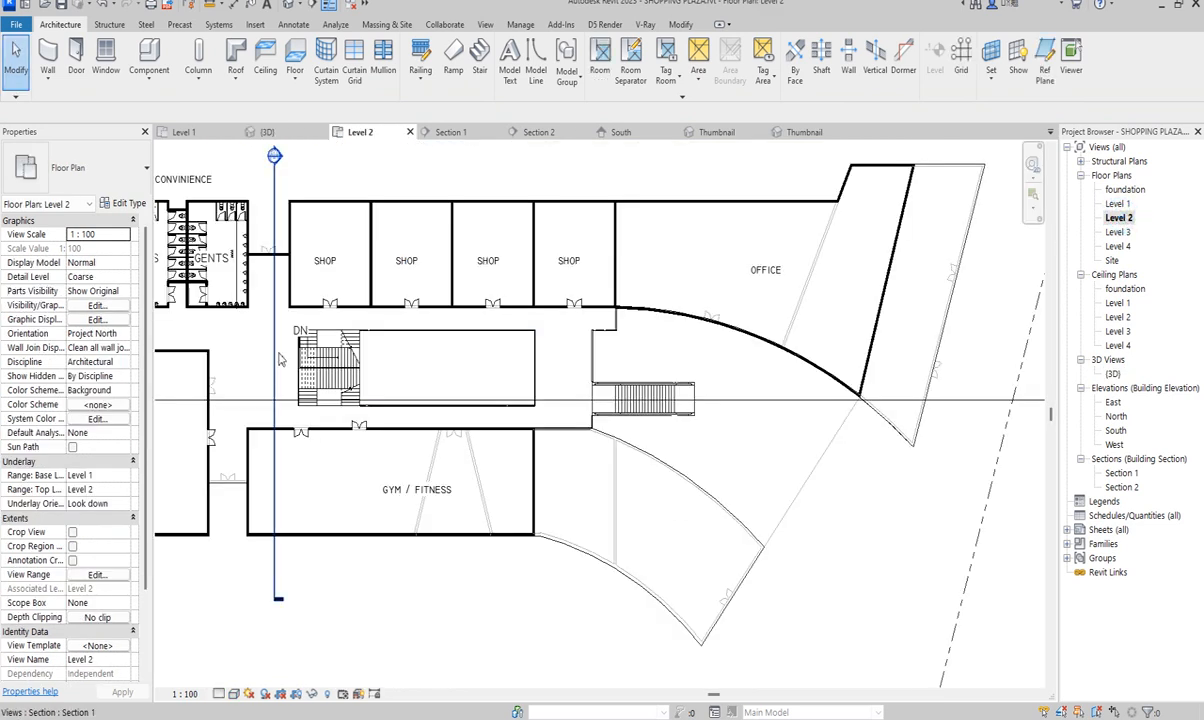
pyautogui.scroll(3, 231, 359)
pyautogui.scroll(-4, 231, 359)
pyautogui.scroll(2, 336, 400)
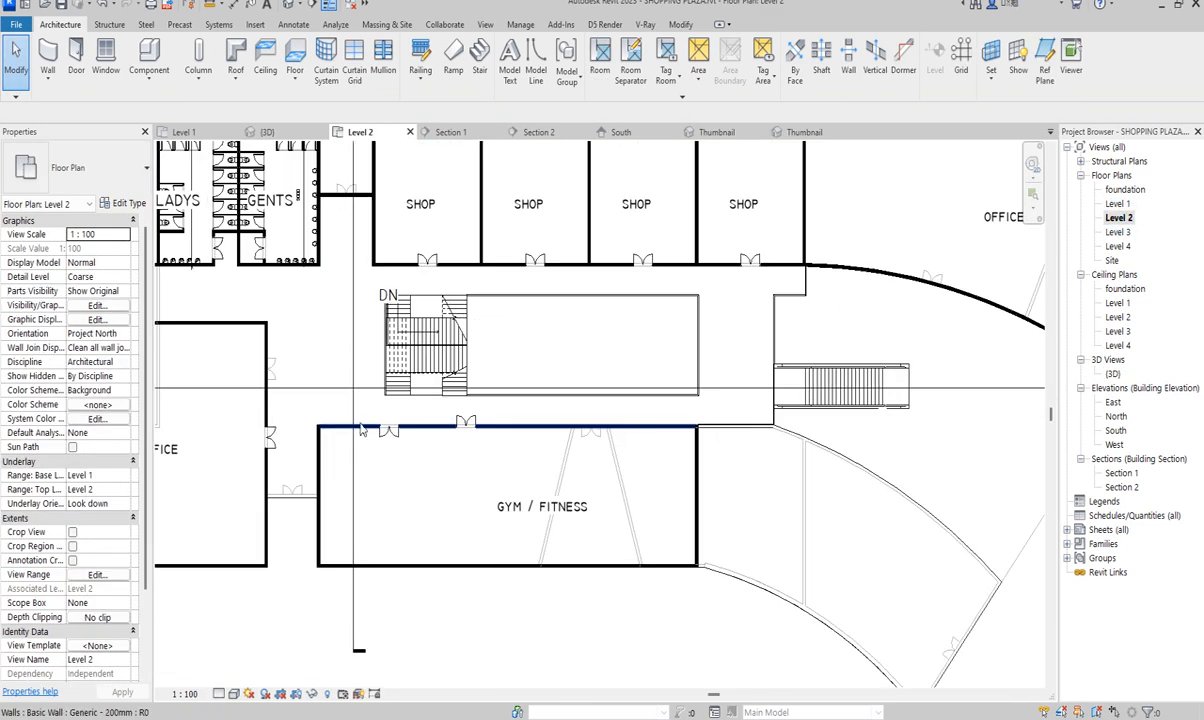
pyautogui.scroll(2, 388, 331)
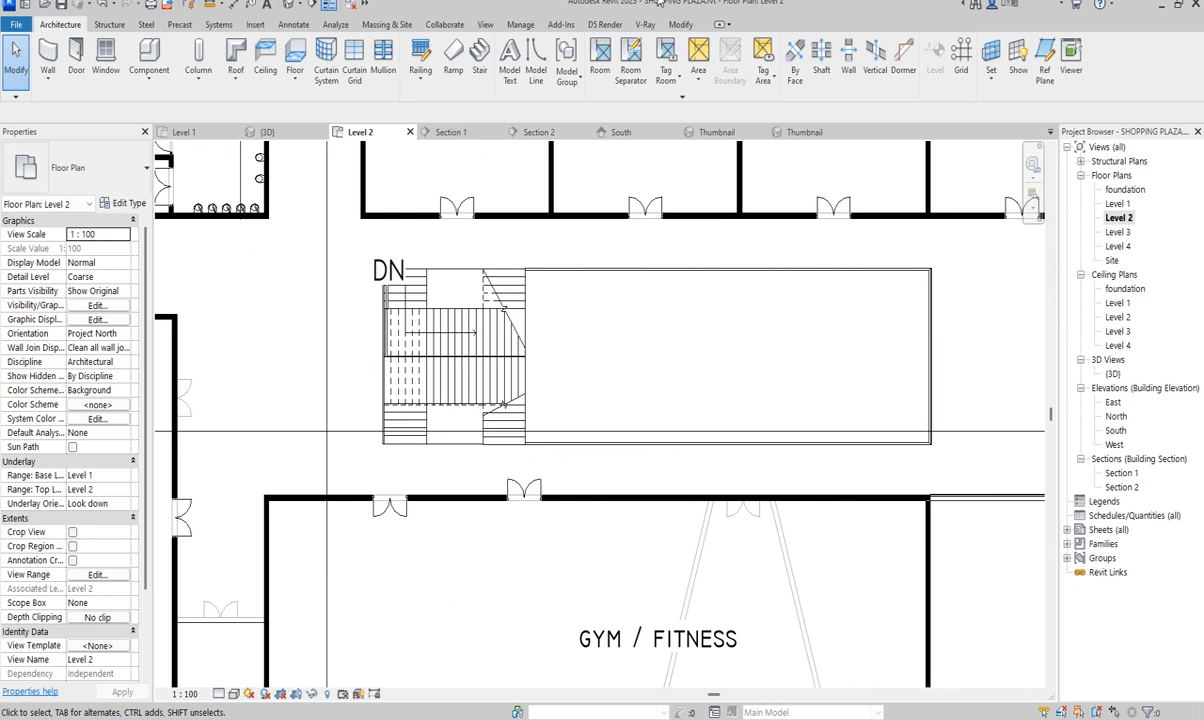
# Step: Edit the floor opening railing's path and add a 4200 mm line along the stair's shop-side edge
pyautogui.click(570, 266)
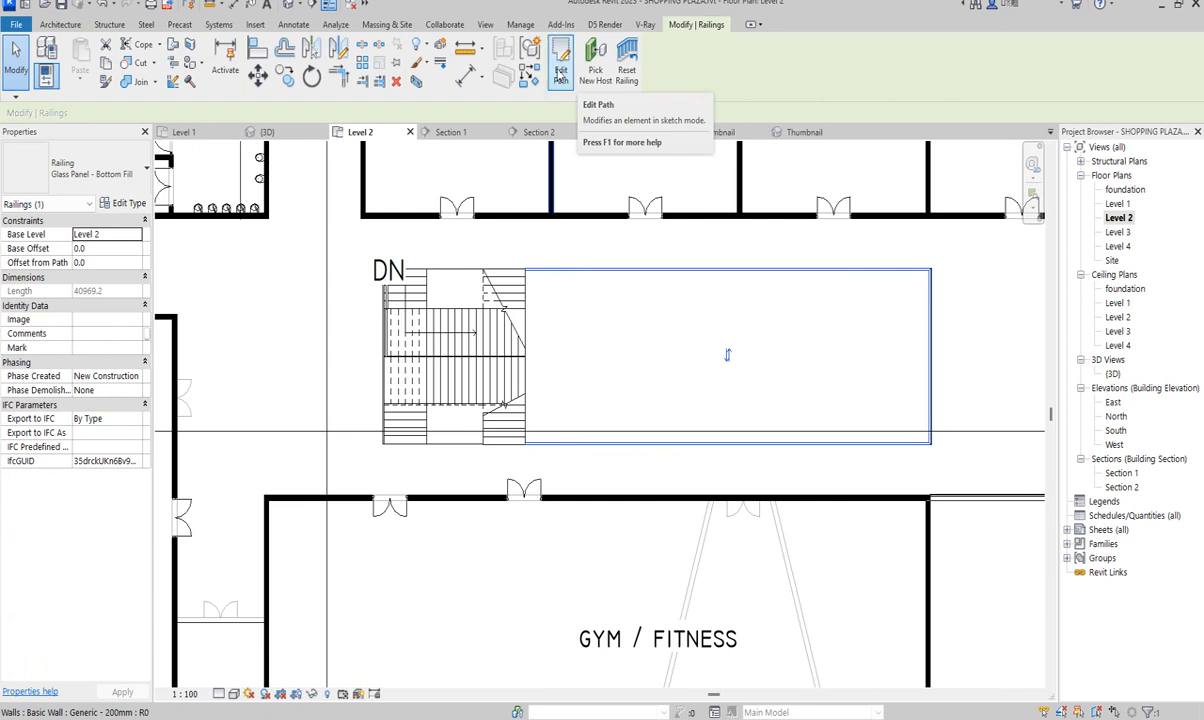
pyautogui.click(561, 72)
pyautogui.scroll(3, 455, 282)
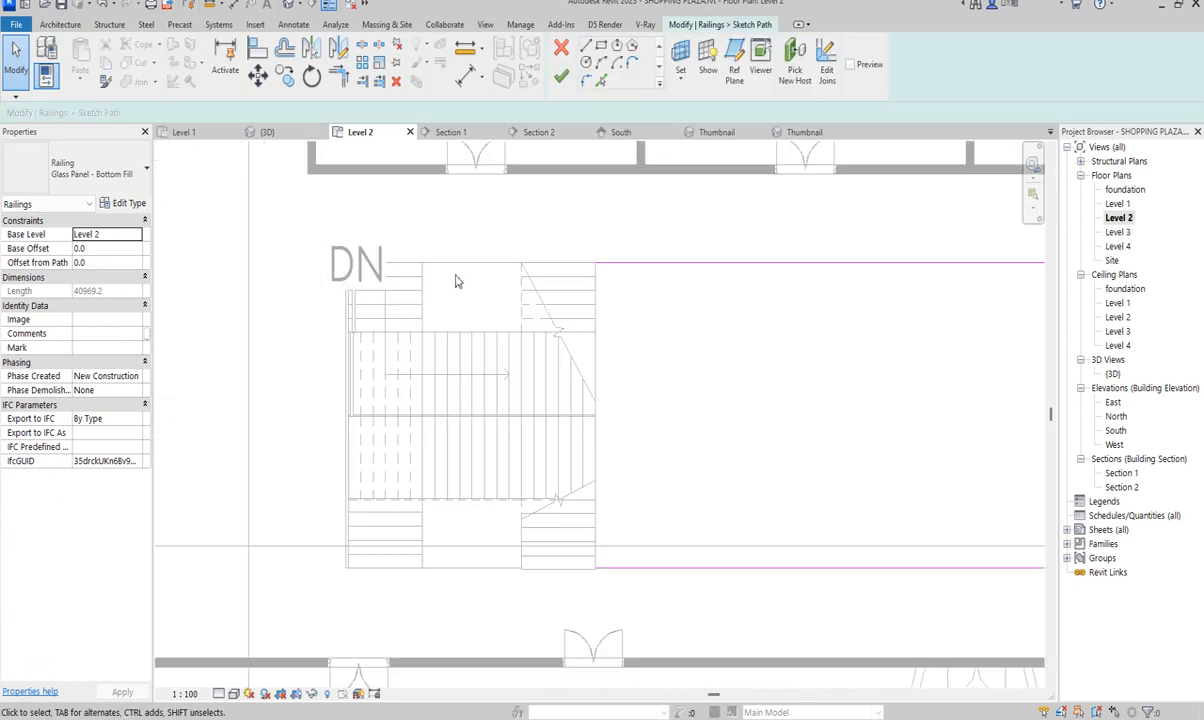
pyautogui.click(586, 50)
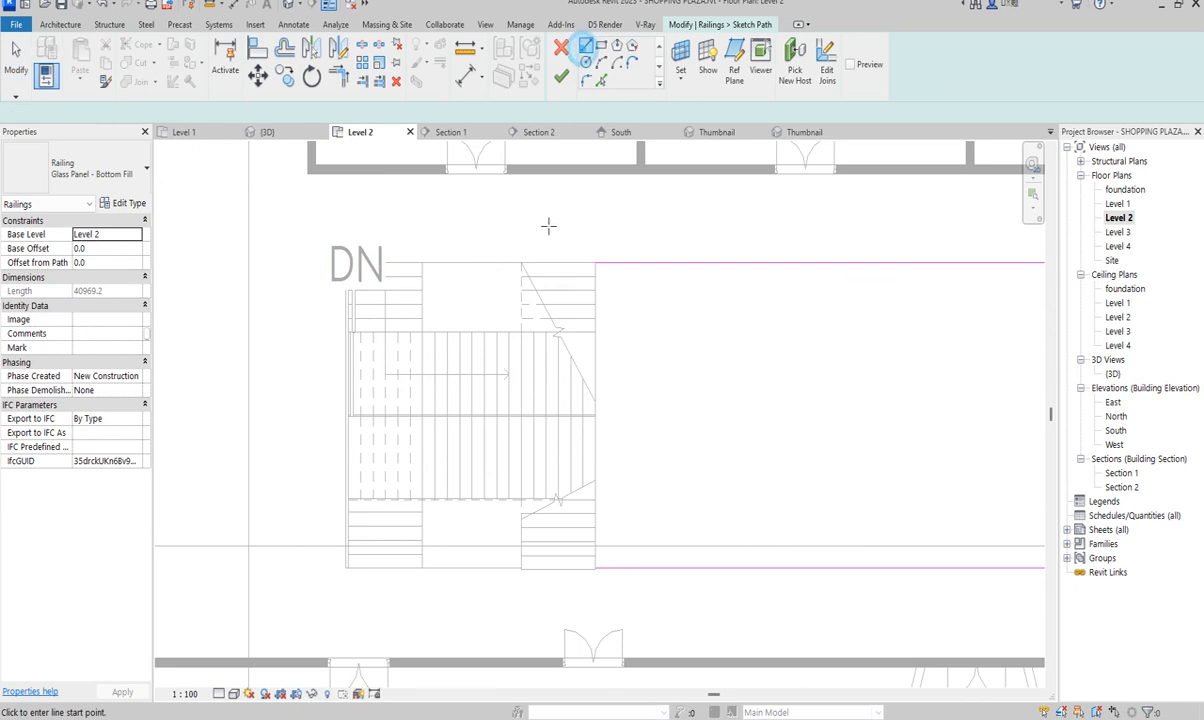
pyautogui.click(519, 266)
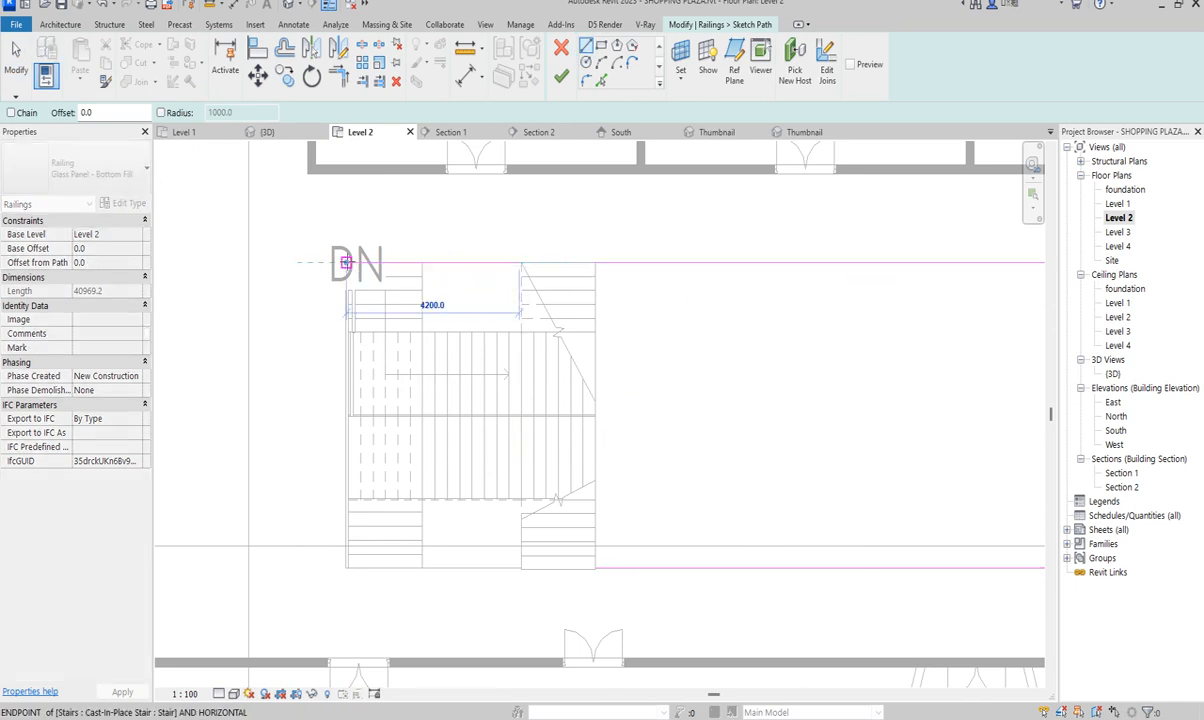
pyautogui.click(347, 263)
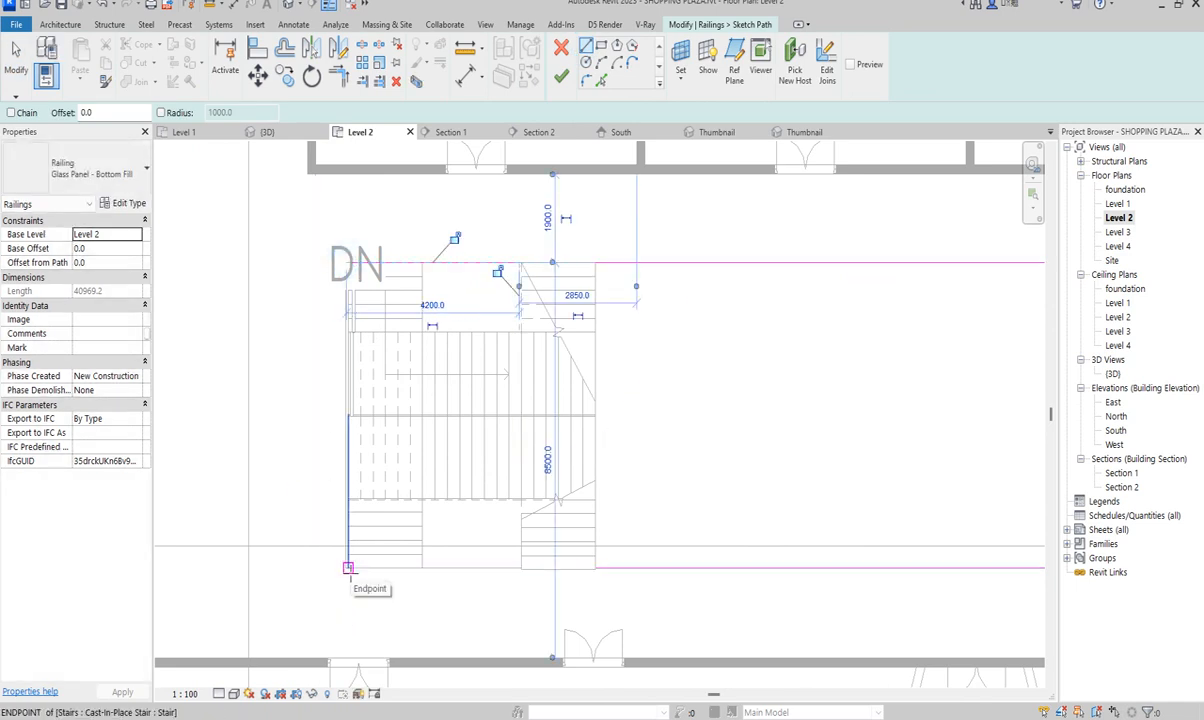
# Step: Add path lines along the stair's outer end, about 6569 mm, and its gym-side edge, and try to finish the railing
pyautogui.scroll(2, 327, 575)
pyautogui.click(363, 563)
pyautogui.scroll(-3, 360, 570)
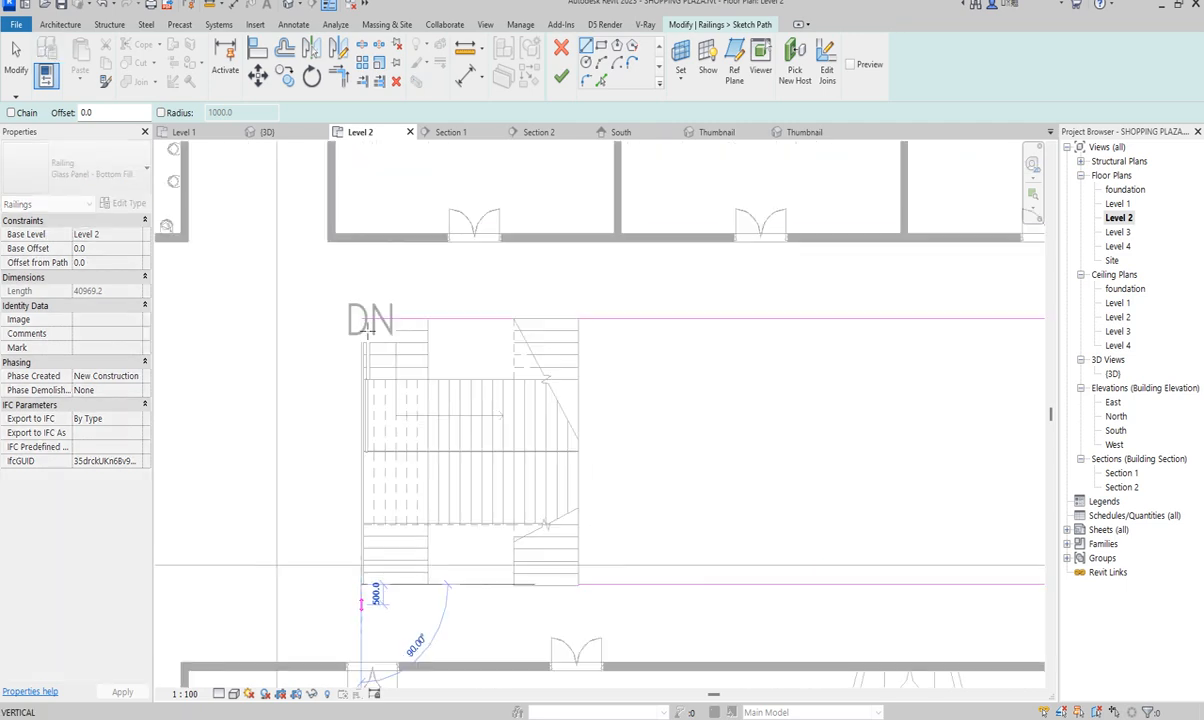
pyautogui.click(363, 320)
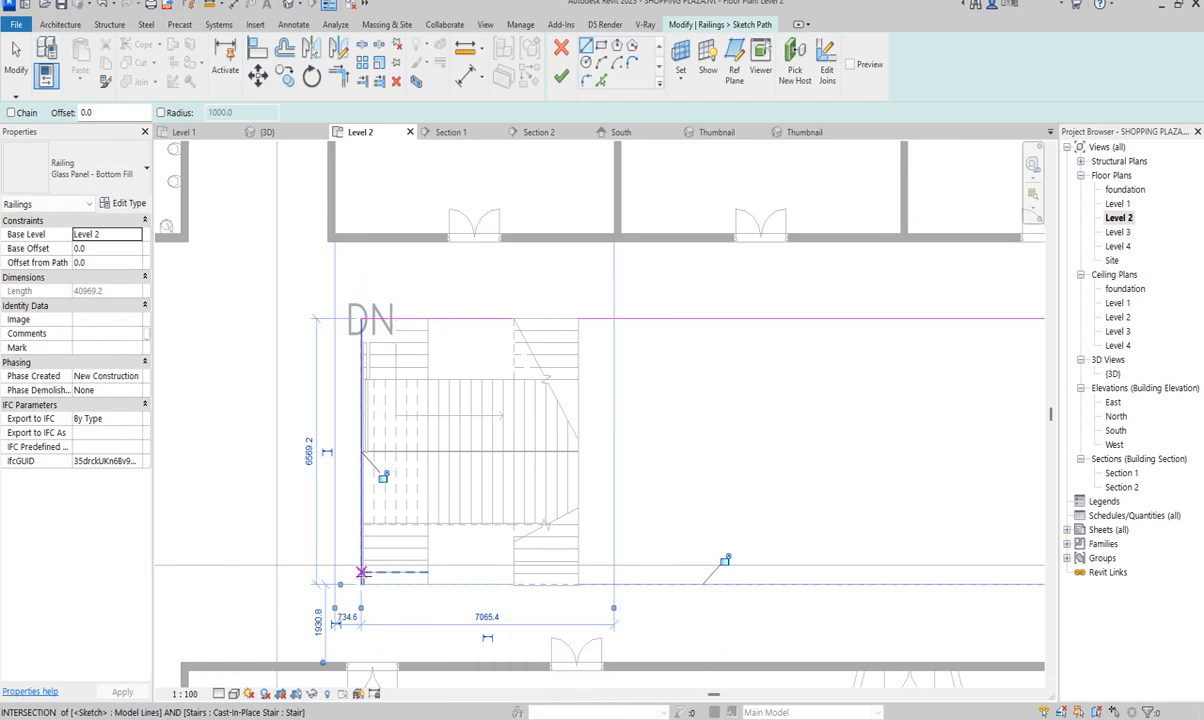
pyautogui.click(362, 584)
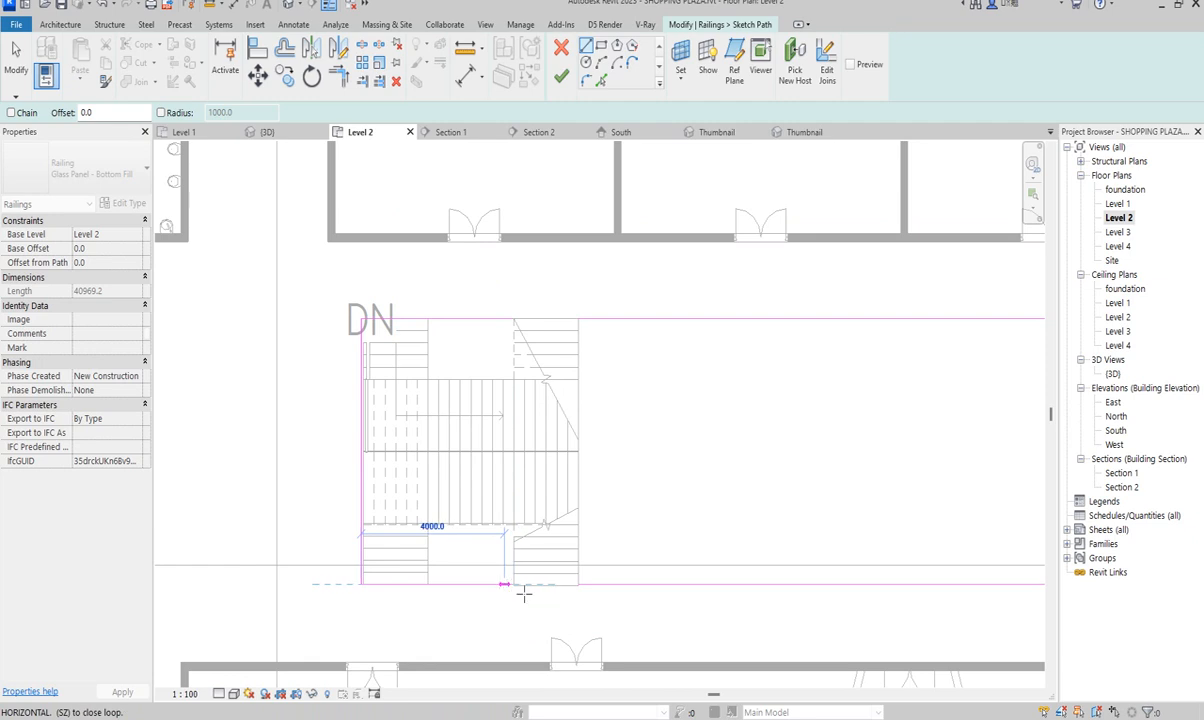
pyautogui.scroll(3, 523, 594)
pyautogui.click(512, 585)
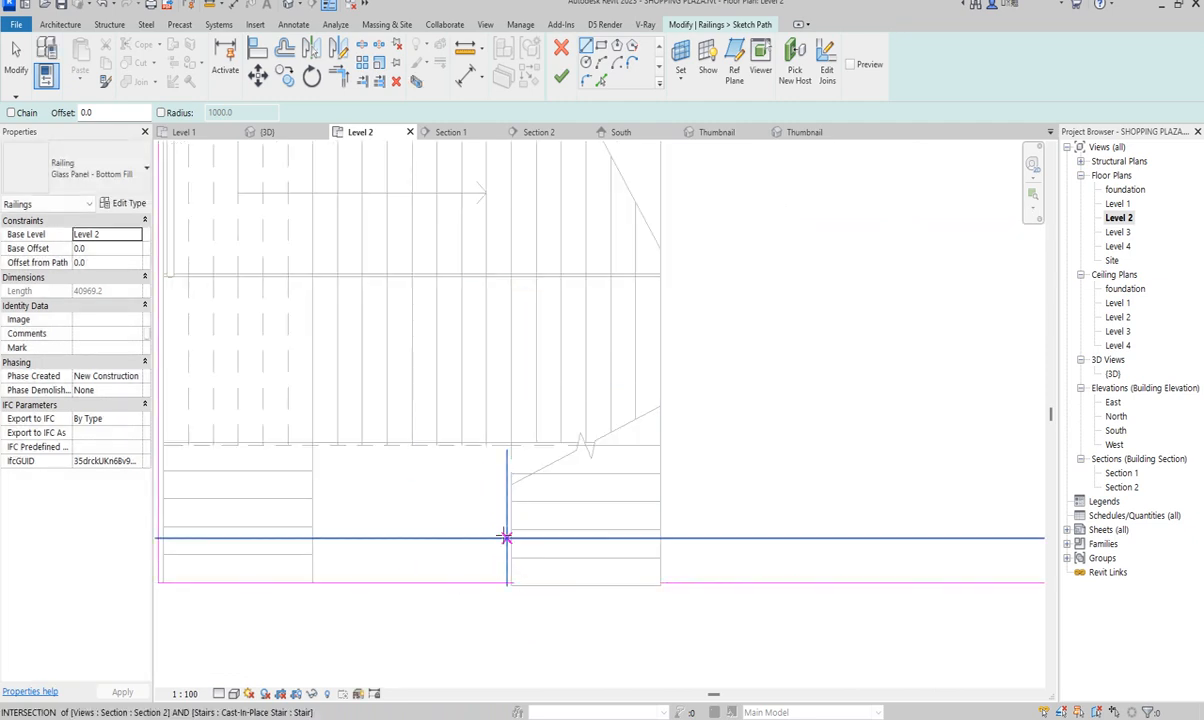
pyautogui.scroll(-3, 503, 537)
pyautogui.click(561, 77)
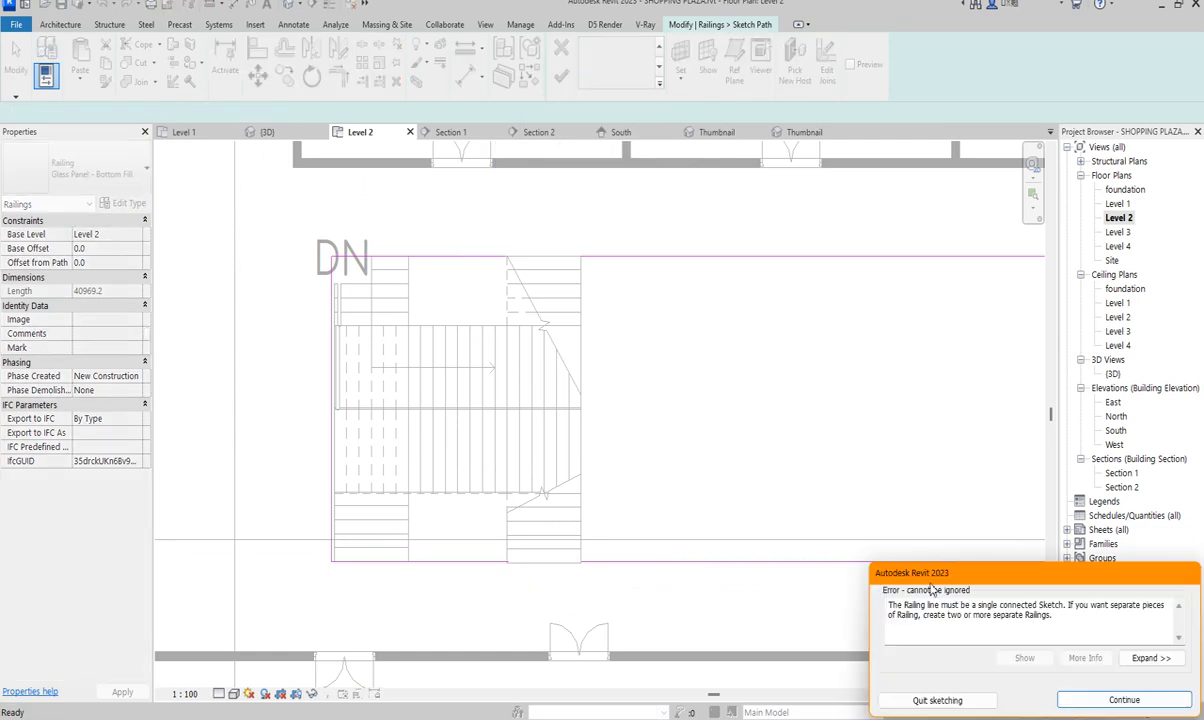
pyautogui.click(1105, 706)
# Step: Delete the path lines added around the stair and finish editing the floor opening railing
pyautogui.scroll(-3, 602, 419)
pyautogui.rightClick(696, 387)
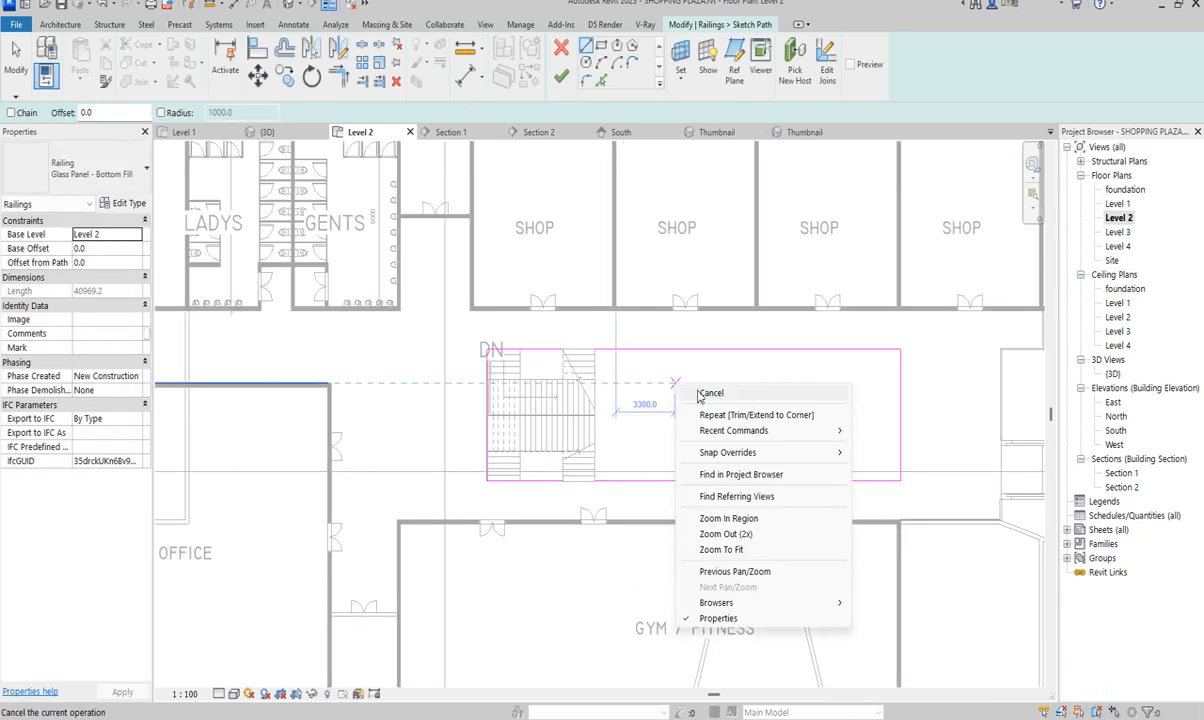
pyautogui.click(705, 393)
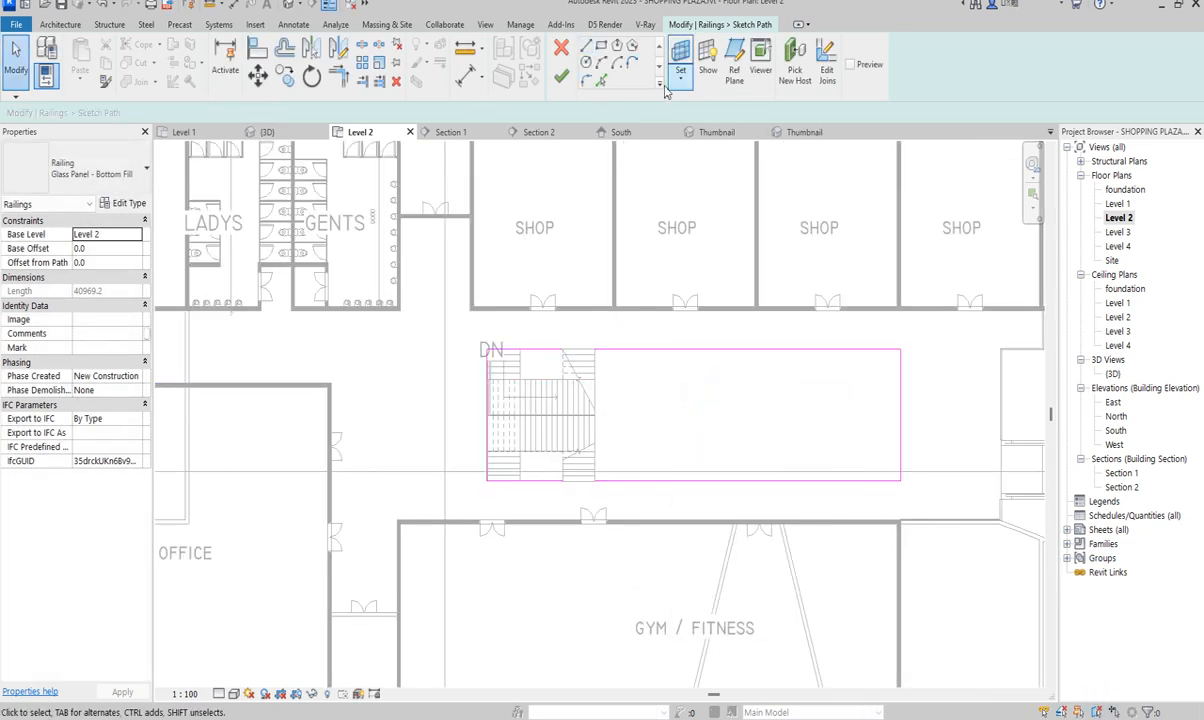
pyautogui.moveTo(447, 321); pyautogui.dragTo(586, 530)
pyautogui.click(587, 532)
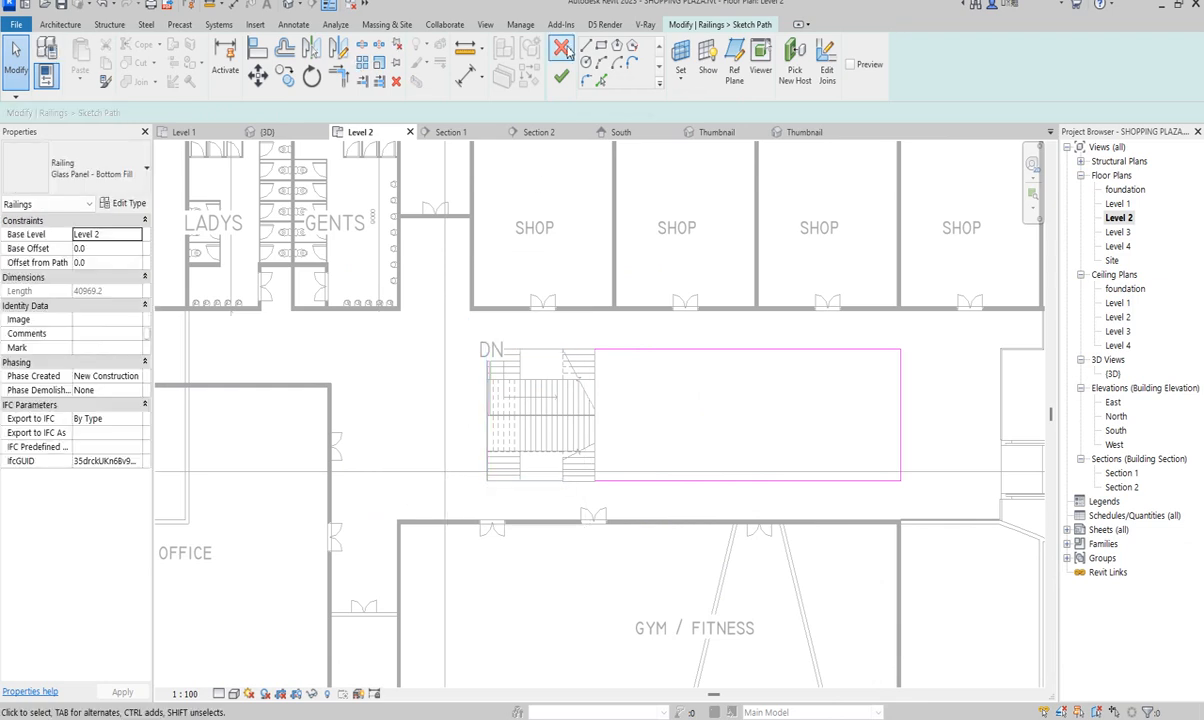
pyautogui.click(561, 74)
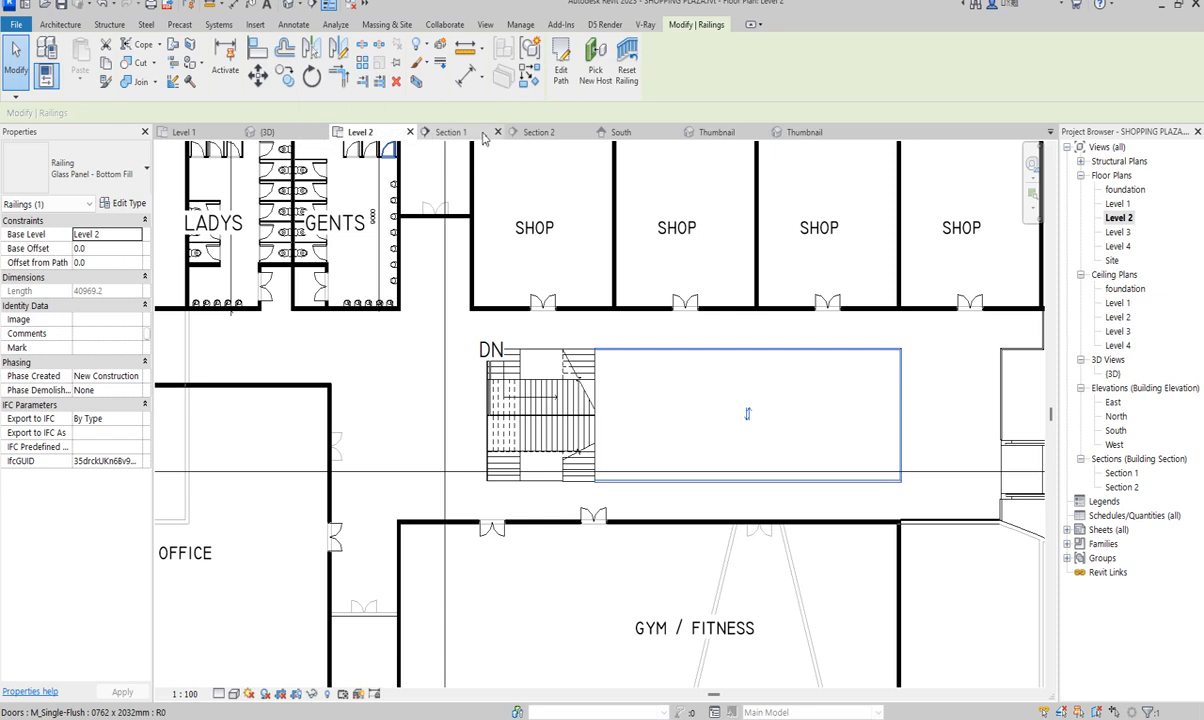
# Step: Start a new glass railing and sketch a rectangular path about 4265 by 6569 mm around the stair's outer end
pyautogui.click(561, 72)
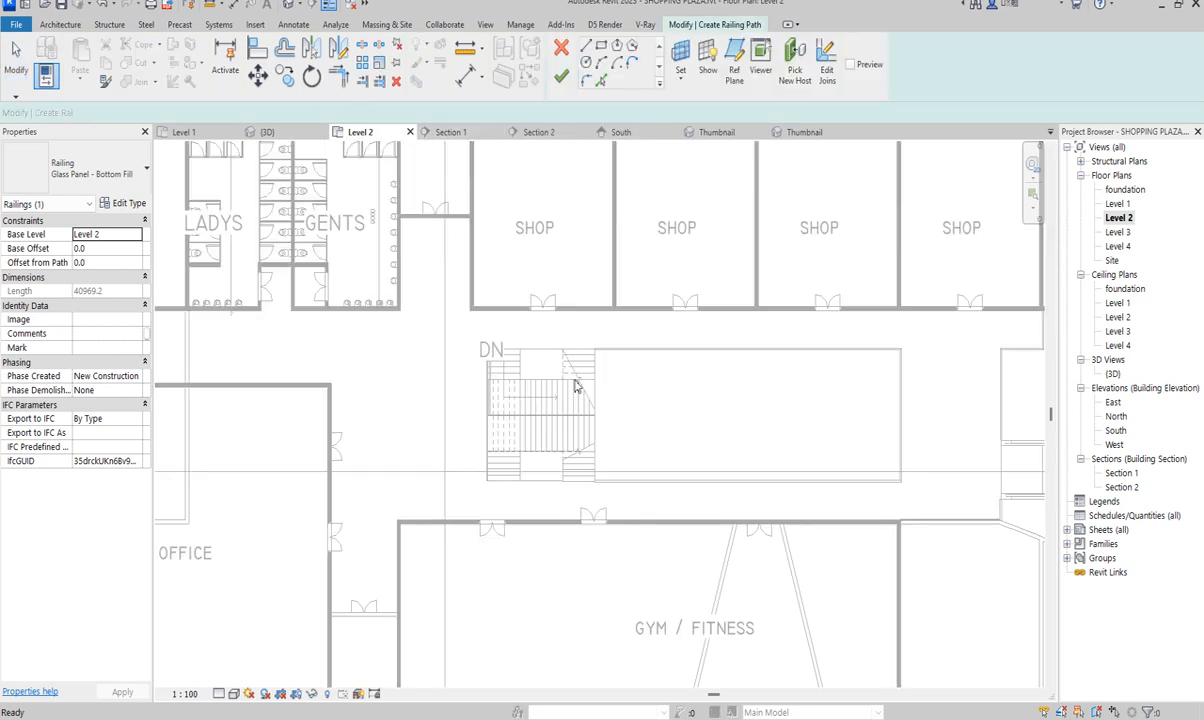
pyautogui.click(587, 46)
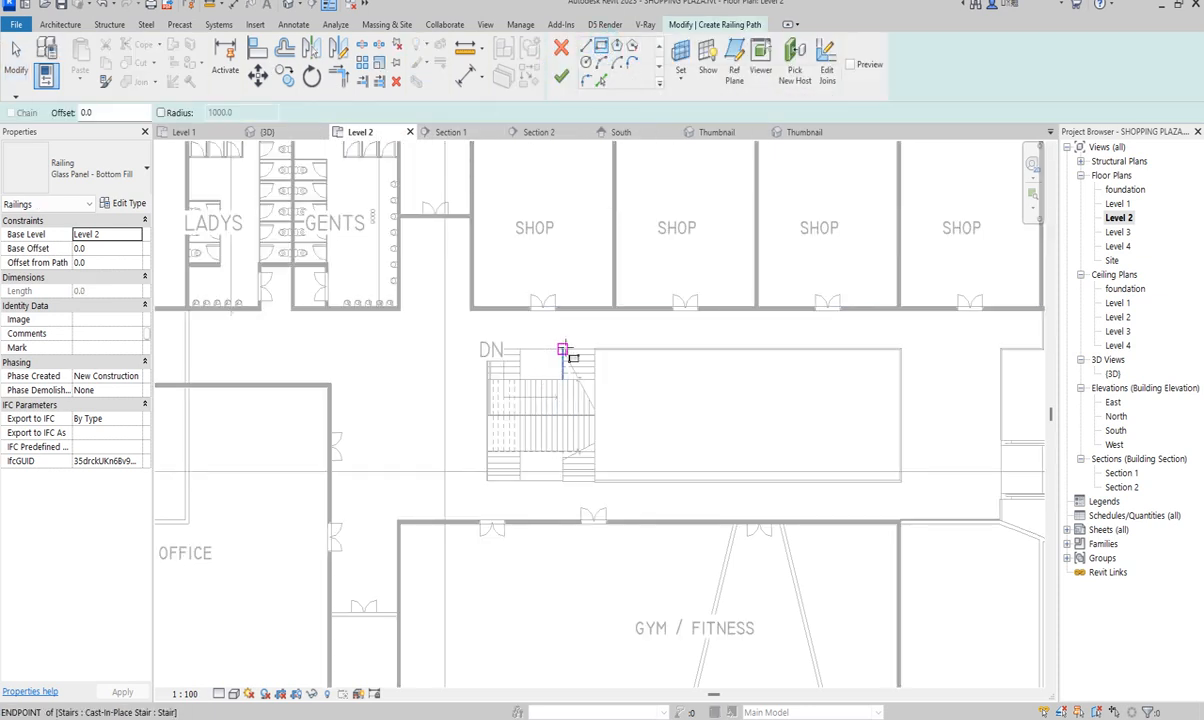
pyautogui.click(565, 348)
pyautogui.scroll(5, 503, 484)
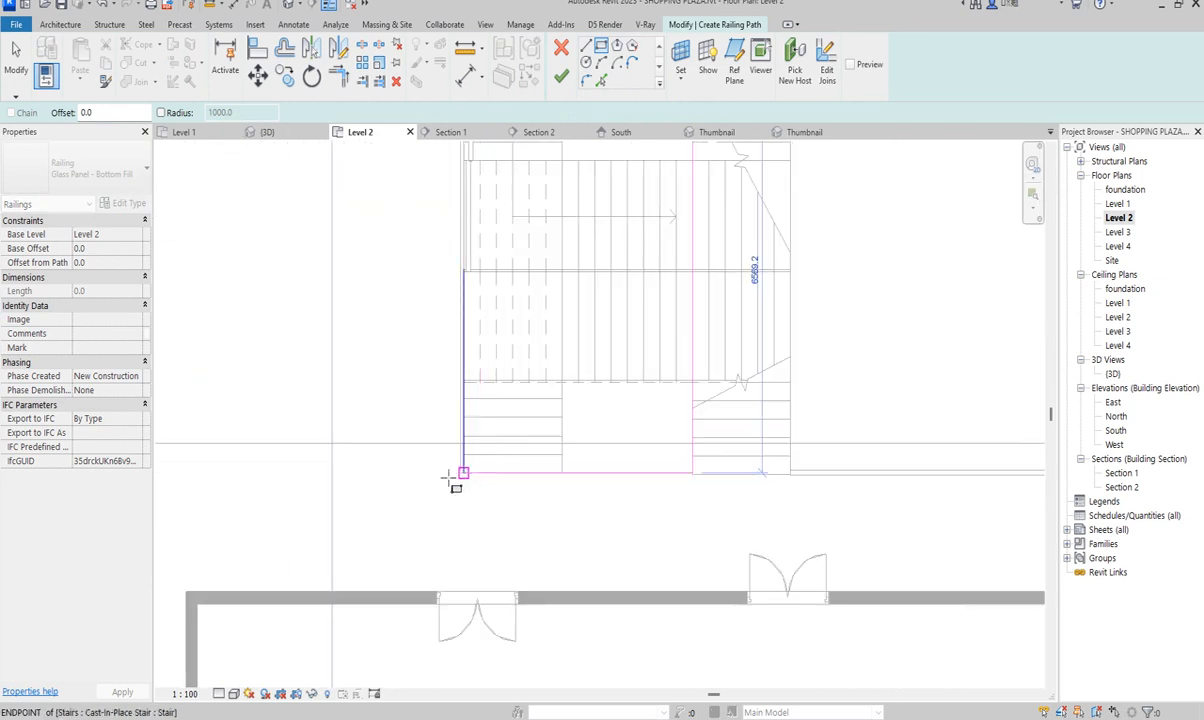
pyautogui.click(459, 473)
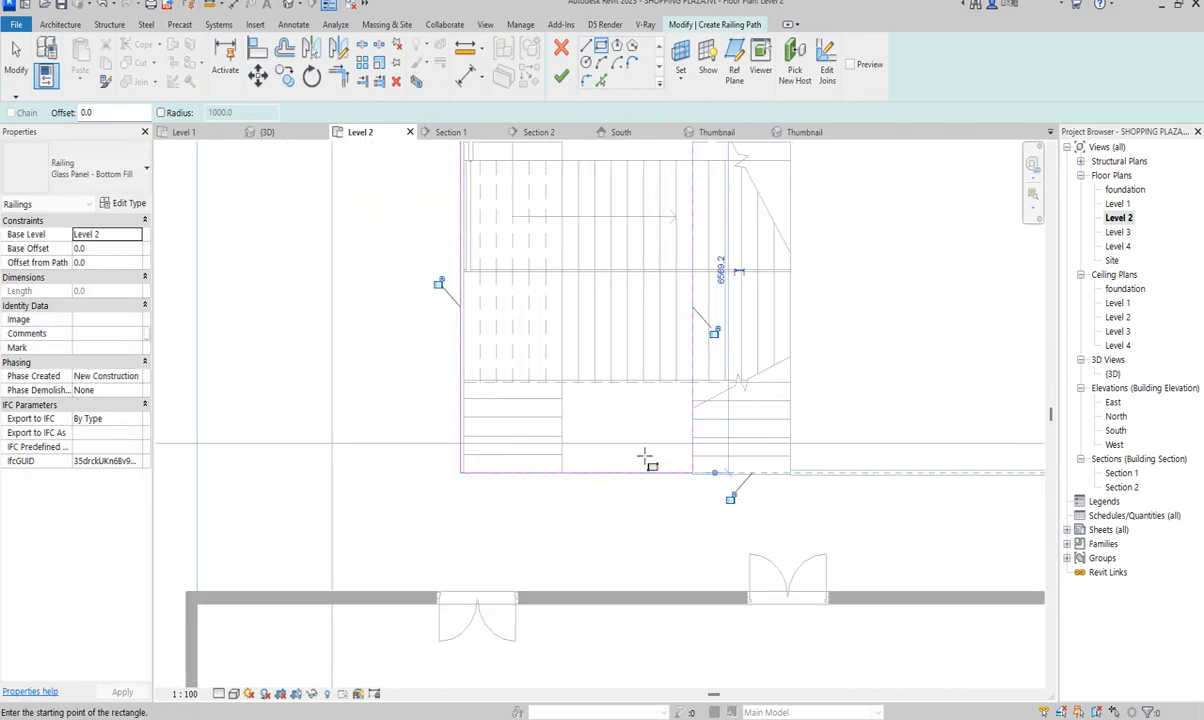
# Step: Delete the rectangle's inner line crossing the stair and finish the three-sided railing
pyautogui.press('Escape')
pyautogui.press('Escape')
pyautogui.click(697, 438)
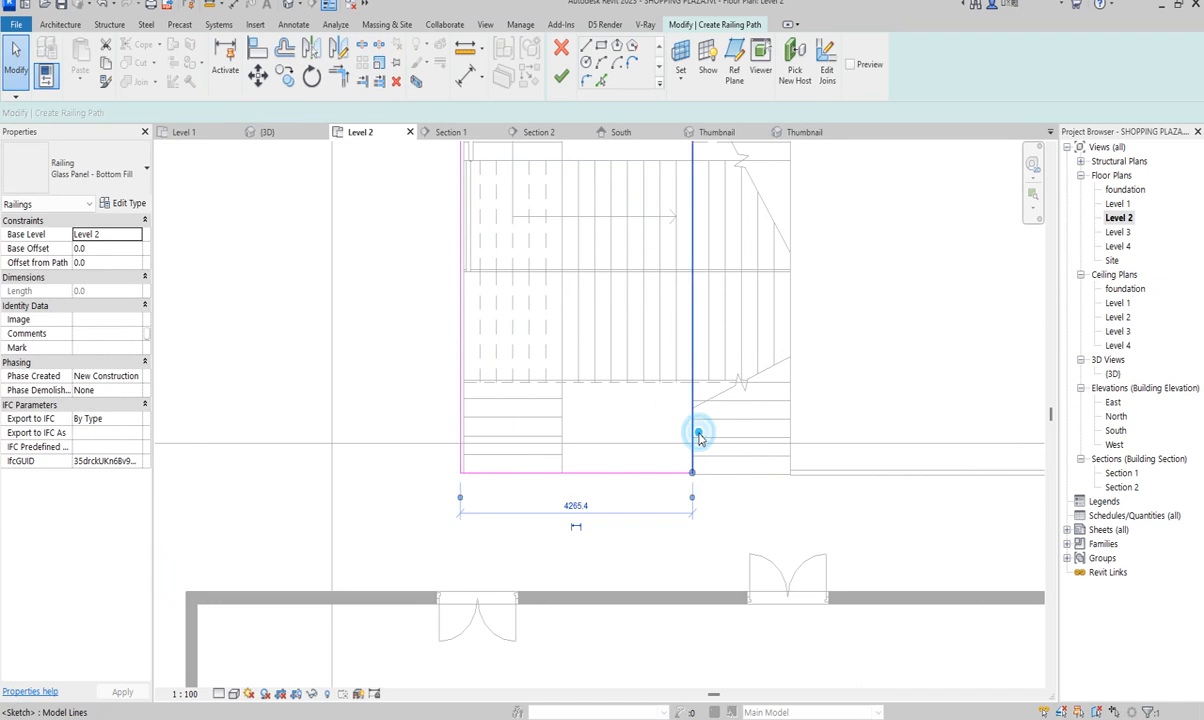
pyautogui.press('Delete')
pyautogui.click(562, 75)
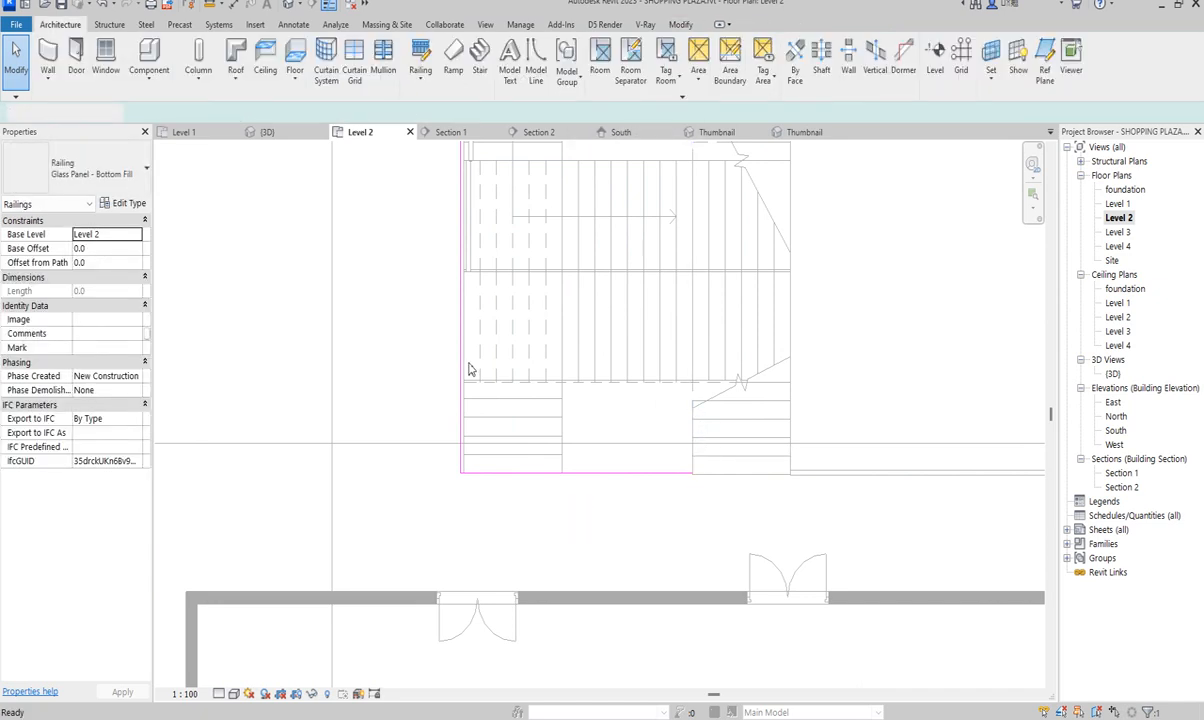
# Step: Check the three-sided stair railing in the 3D view
pyautogui.scroll(-3, 467, 362)
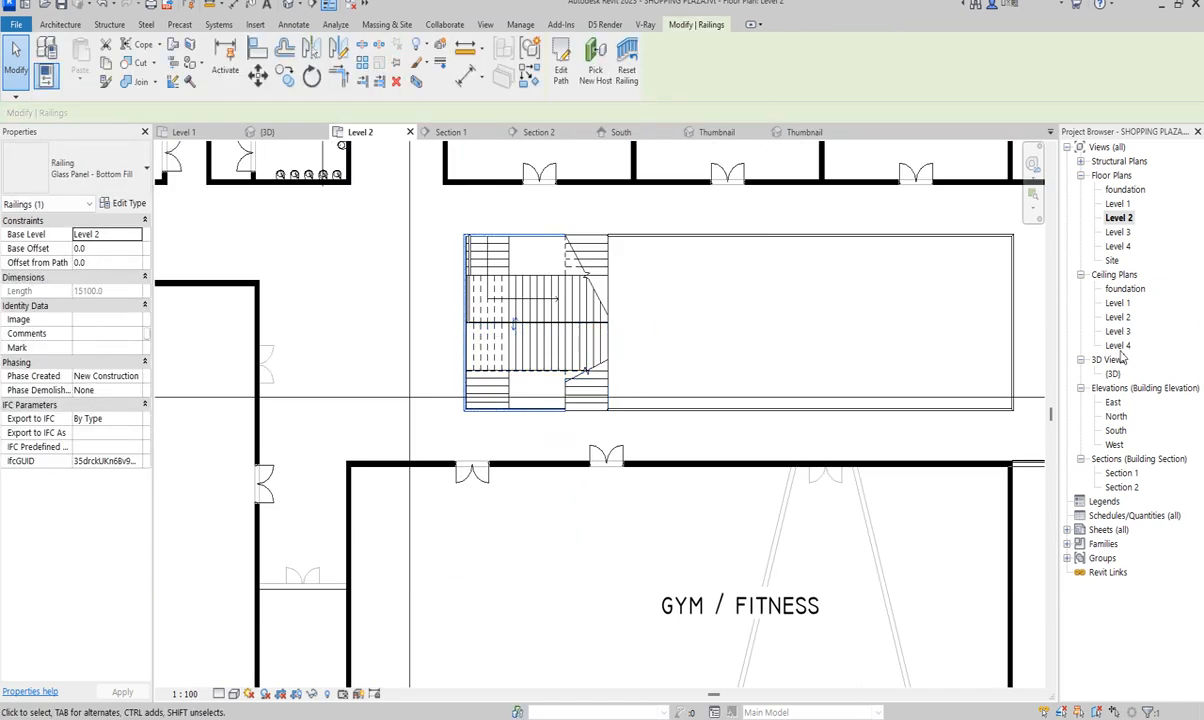
pyautogui.doubleClick(1113, 375)
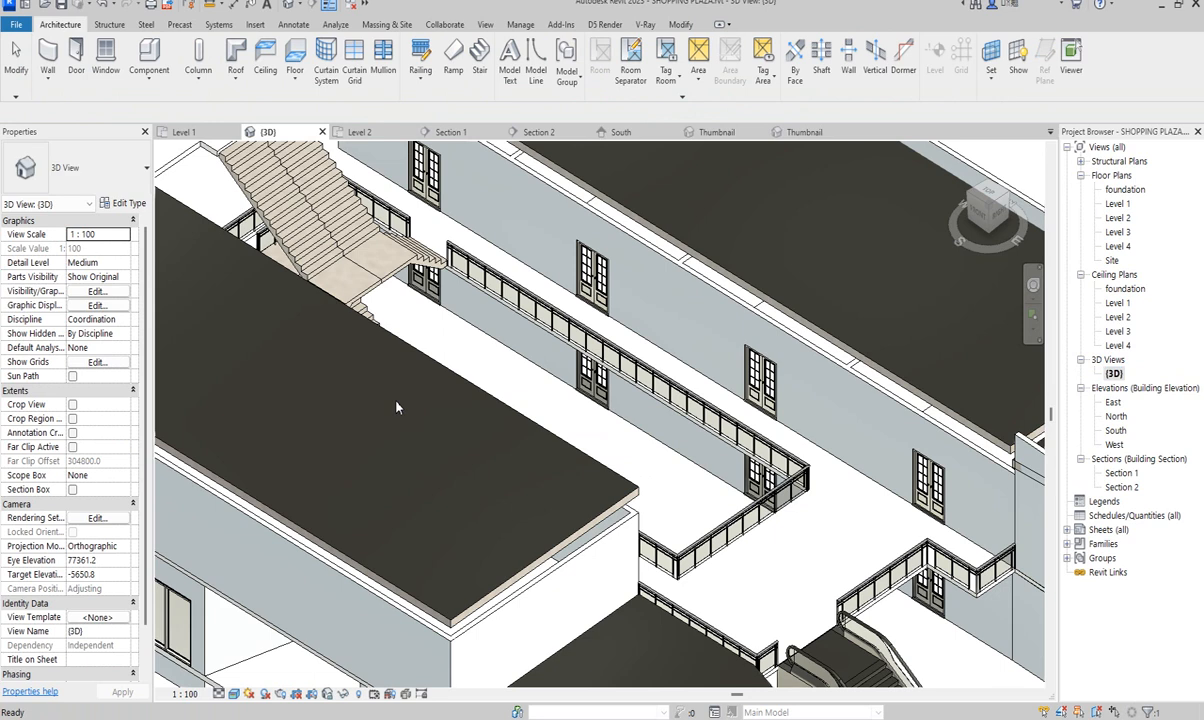
pyautogui.scroll(-2, 578, 428)
pyautogui.scroll(2, 323, 246)
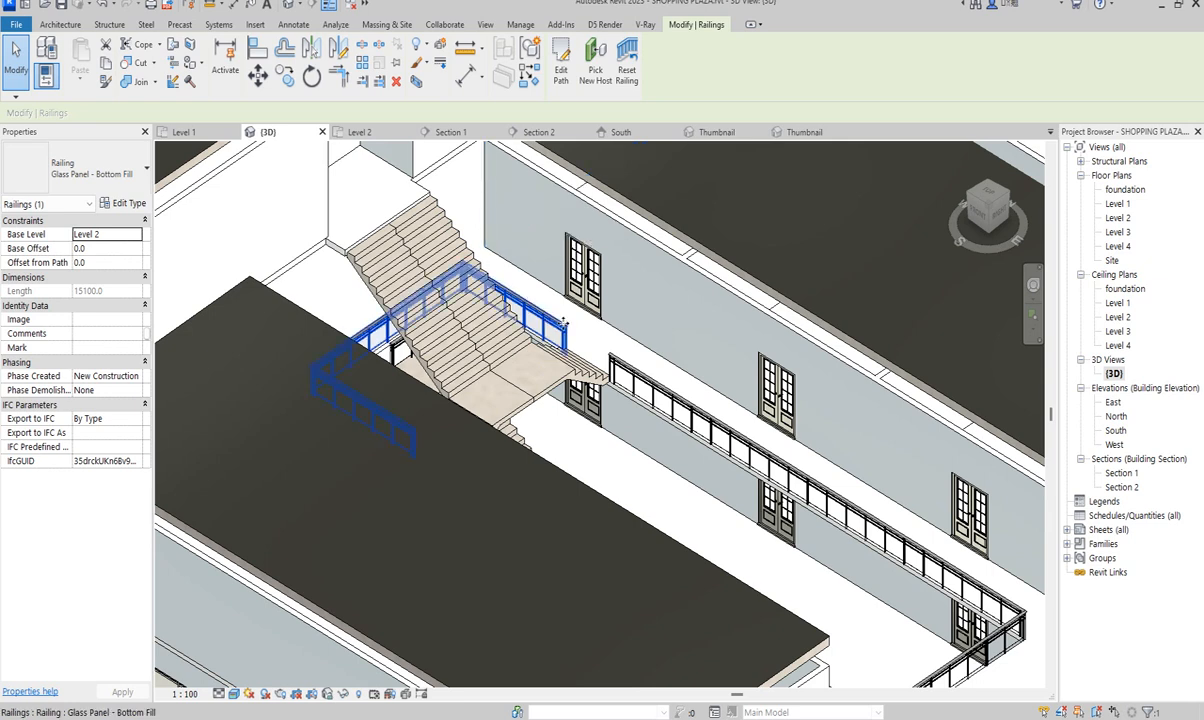
# Step: Return to the Level 2 plan, start another railing and draw its path line along the inner side of the shop-side short flight
pyautogui.doubleClick(1118, 218)
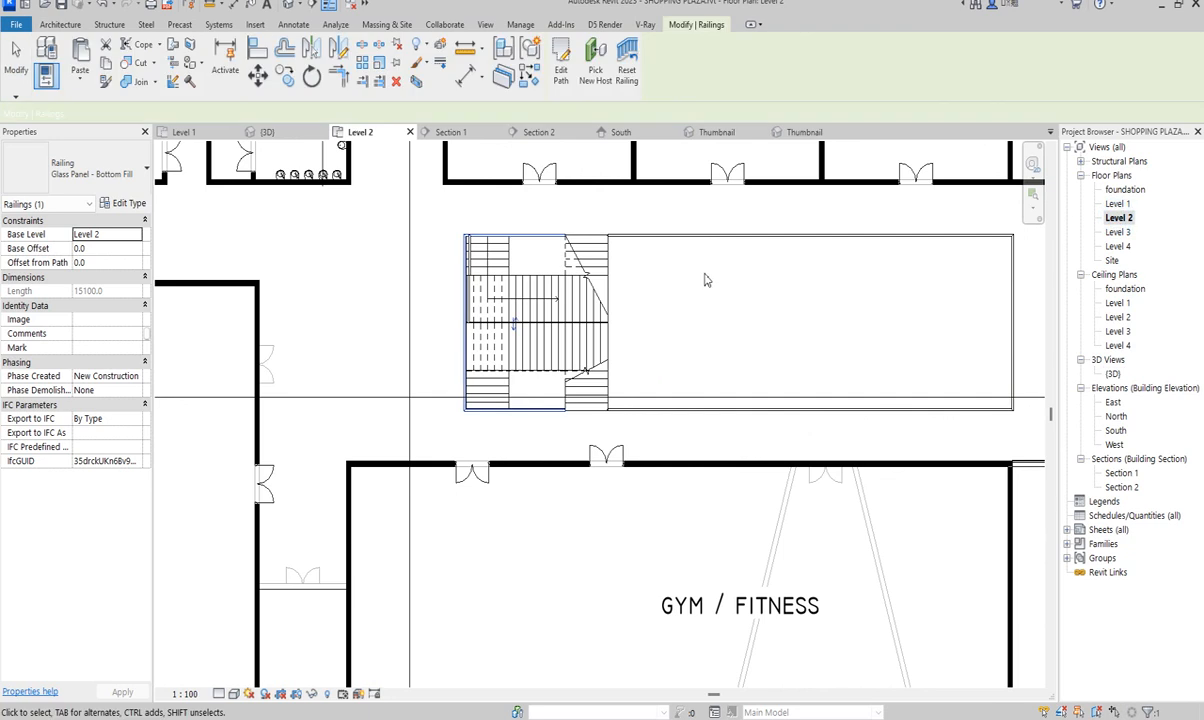
pyautogui.scroll(2, 550, 310)
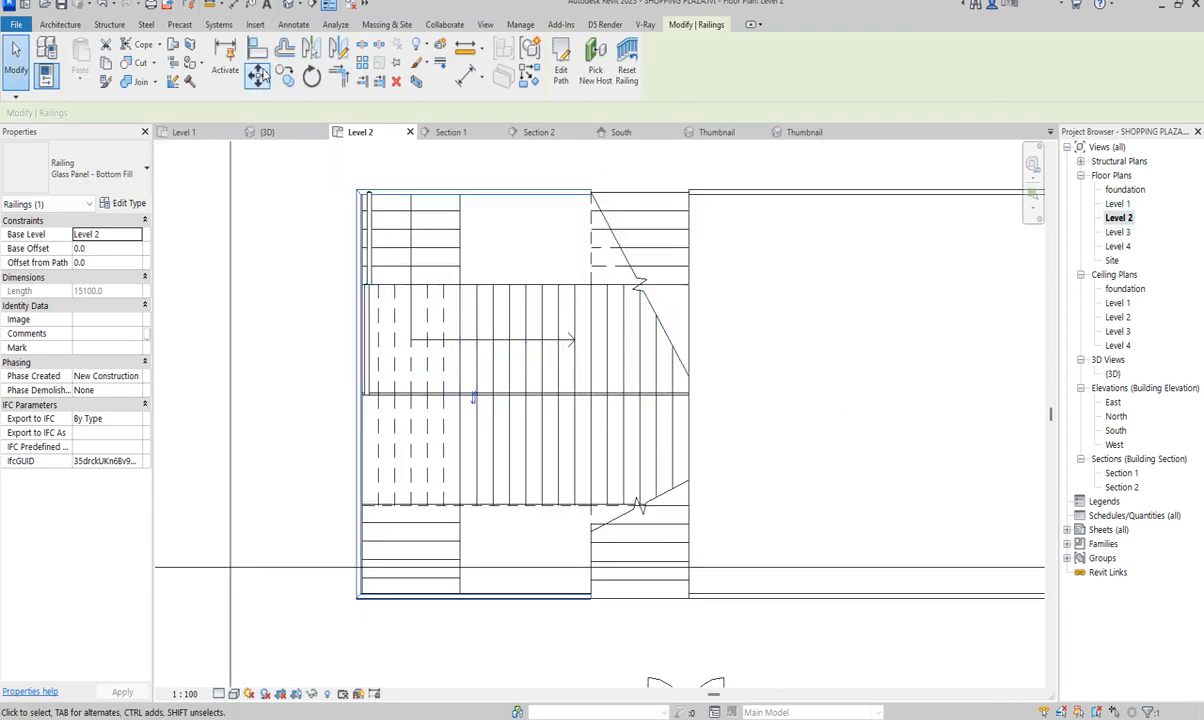
pyautogui.click(561, 70)
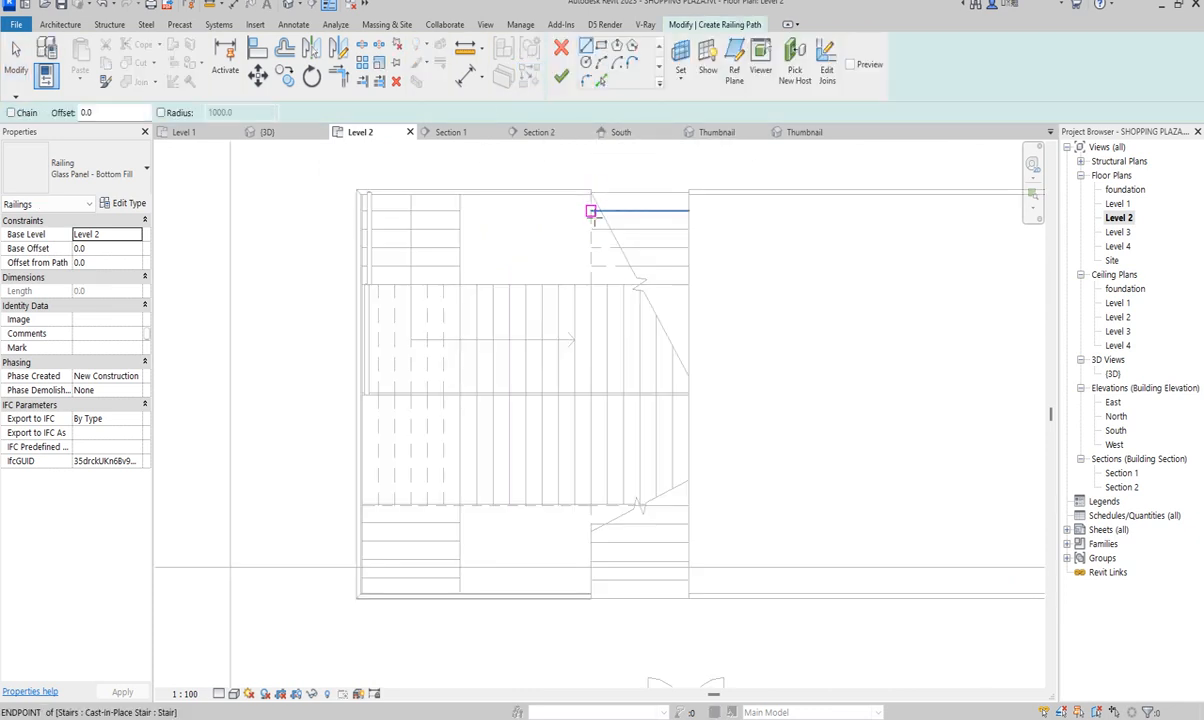
pyautogui.scroll(2, 594, 200)
pyautogui.scroll(3, 594, 200)
pyautogui.scroll(2, 586, 160)
pyautogui.click(590, 157)
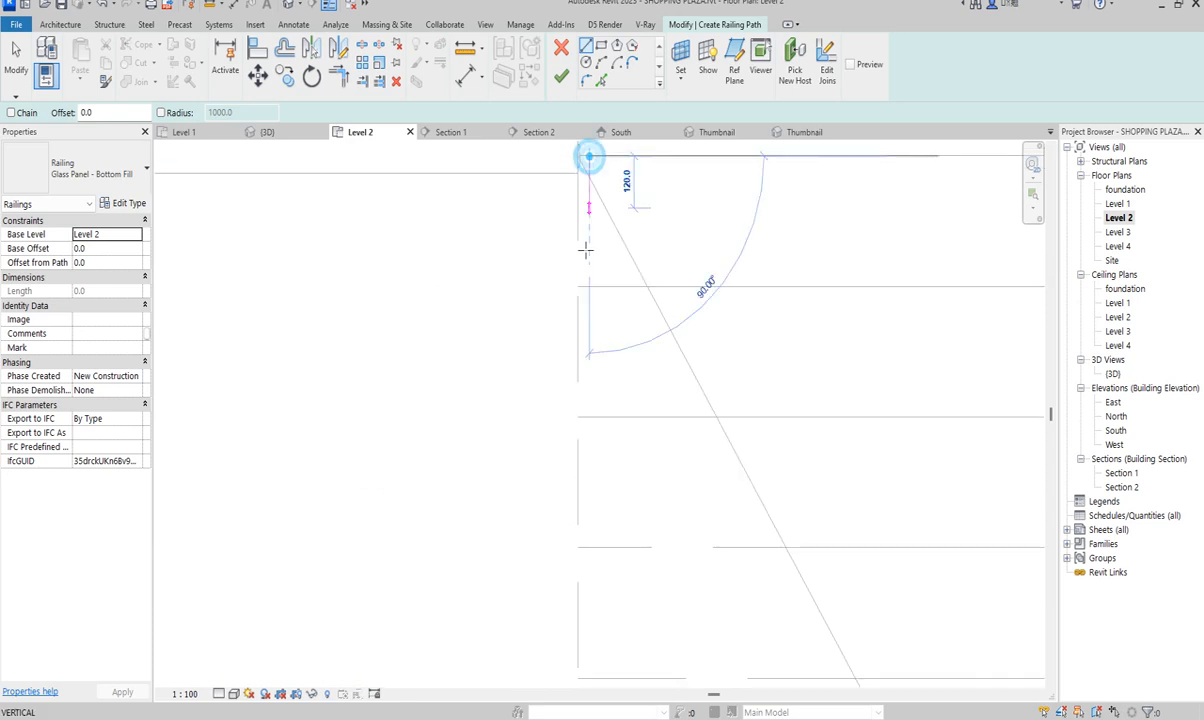
pyautogui.scroll(-4, 588, 200)
pyautogui.scroll(4, 588, 329)
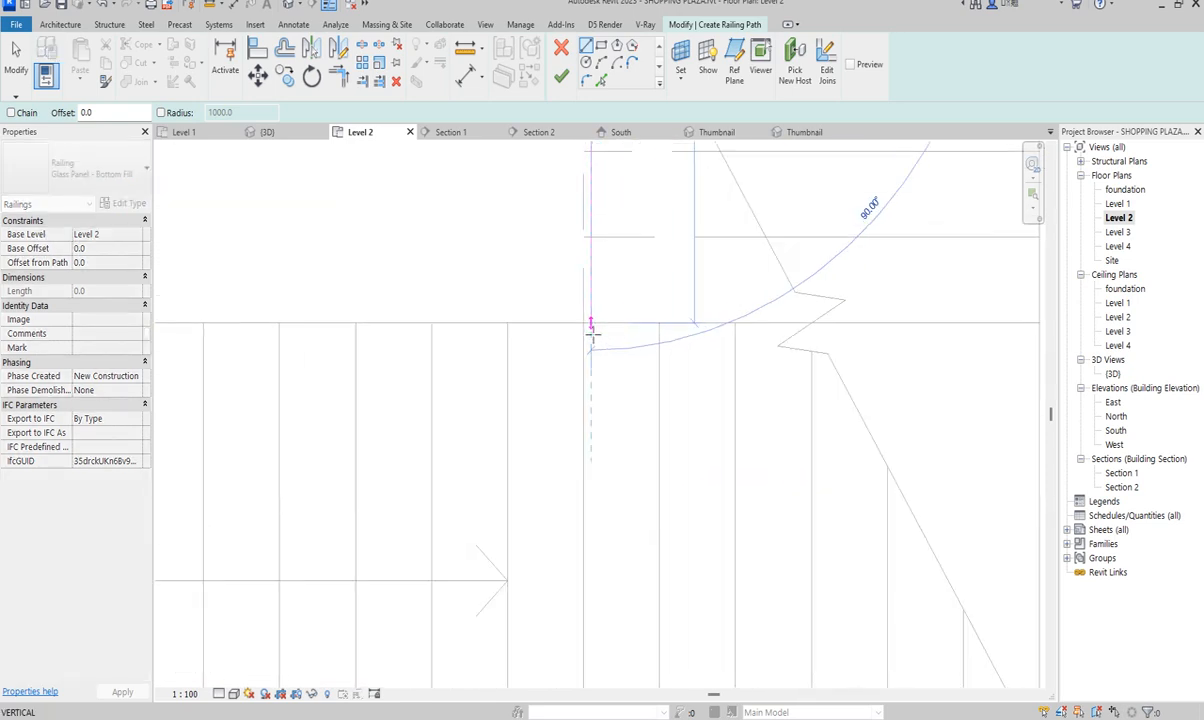
pyautogui.click(590, 325)
pyautogui.scroll(-3, 600, 326)
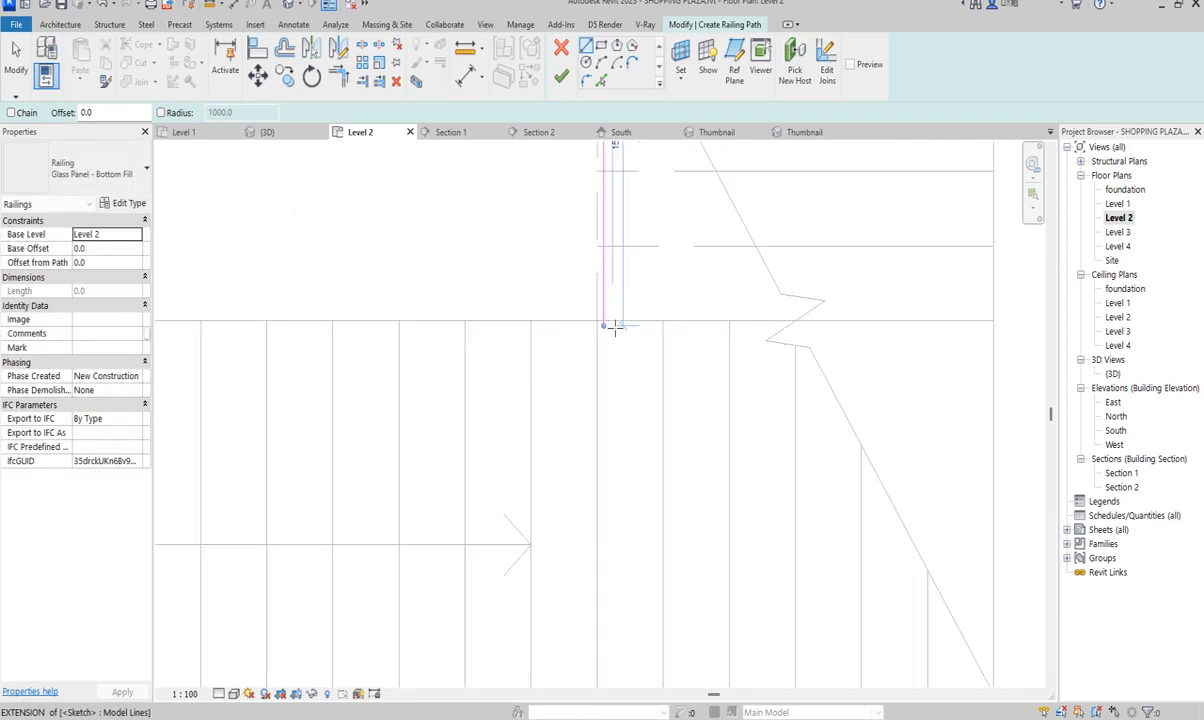
# Step: Continue the path with a line about 4336 mm long along the wide flight's shop-side edge to the outer railing
pyautogui.click(602, 325)
pyautogui.scroll(-3, 602, 328)
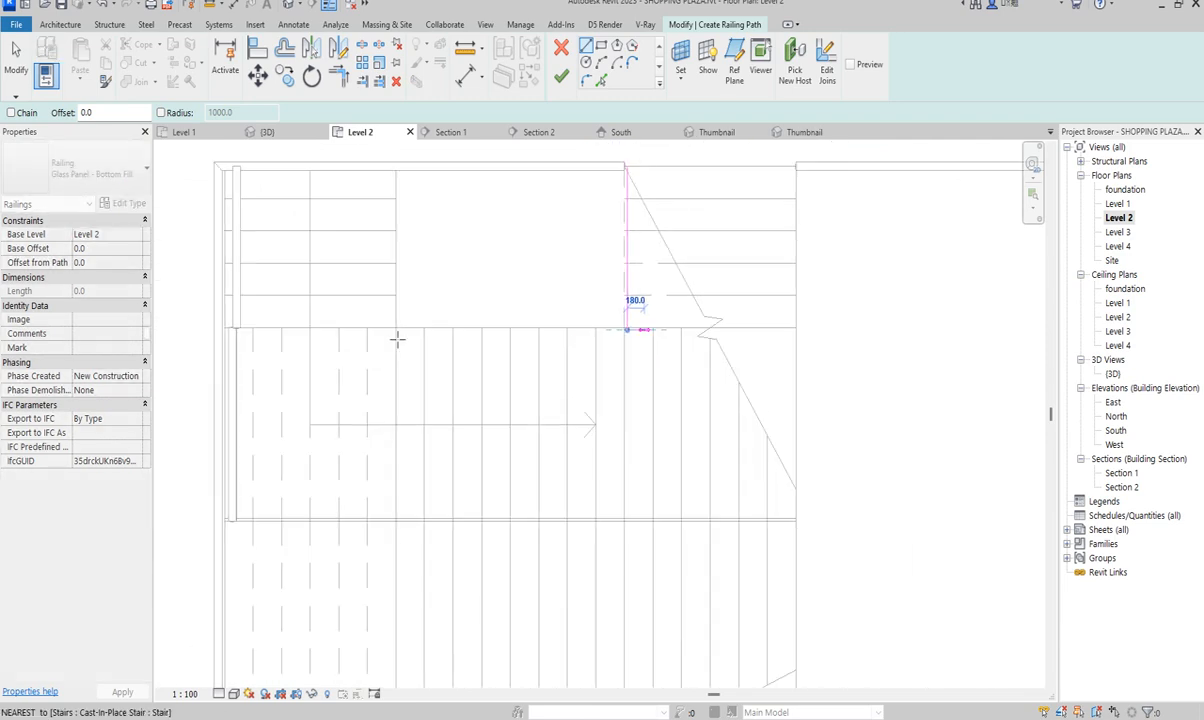
pyautogui.scroll(3, 352, 328)
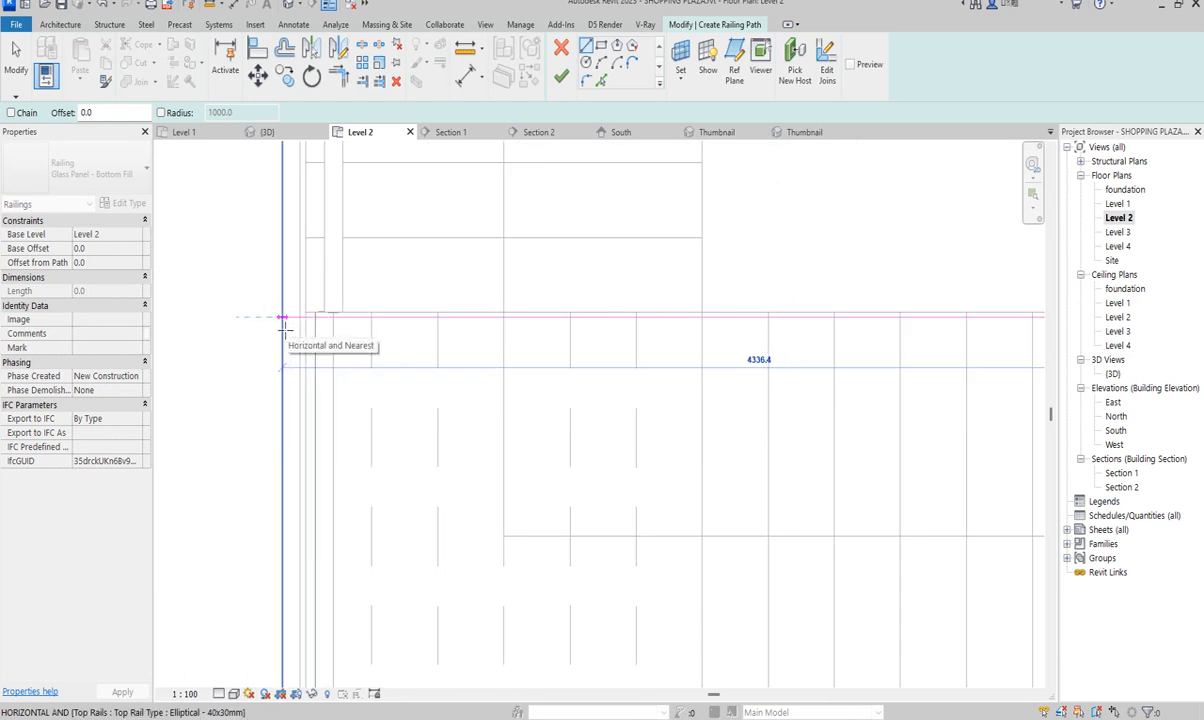
pyautogui.click(283, 321)
pyautogui.scroll(-3, 509, 343)
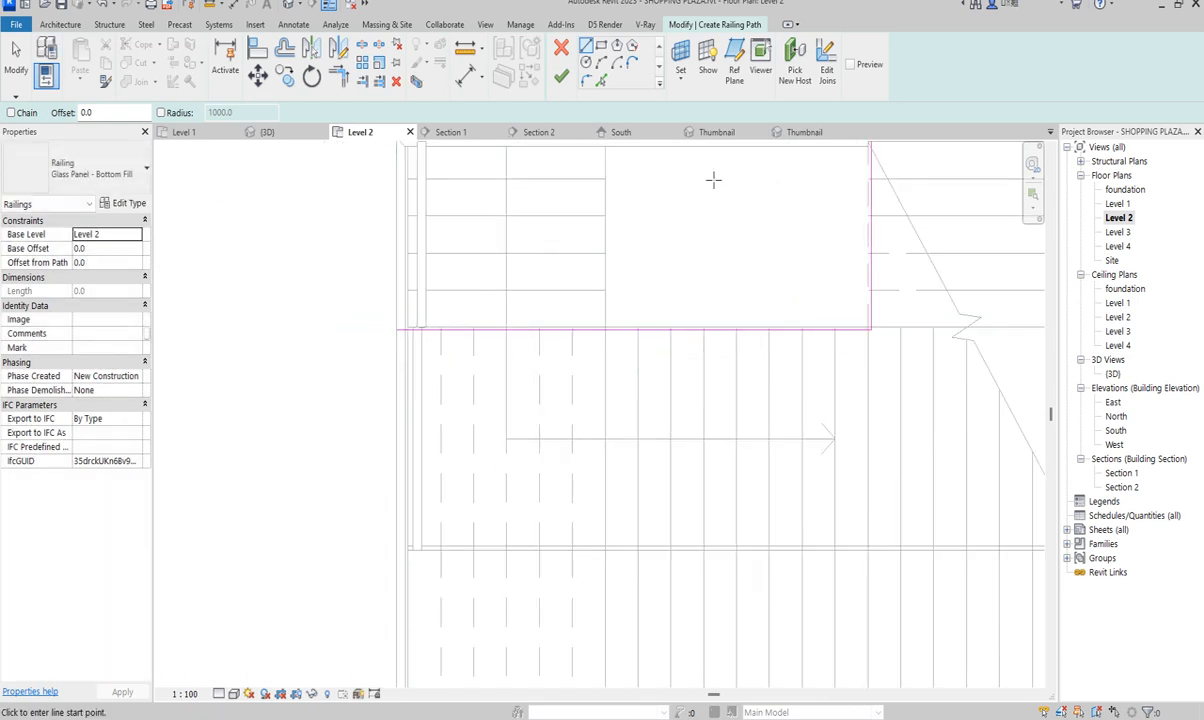
# Step: Host the railing on the shop-side stair and finish its path
pyautogui.scroll(-2, 700, 290)
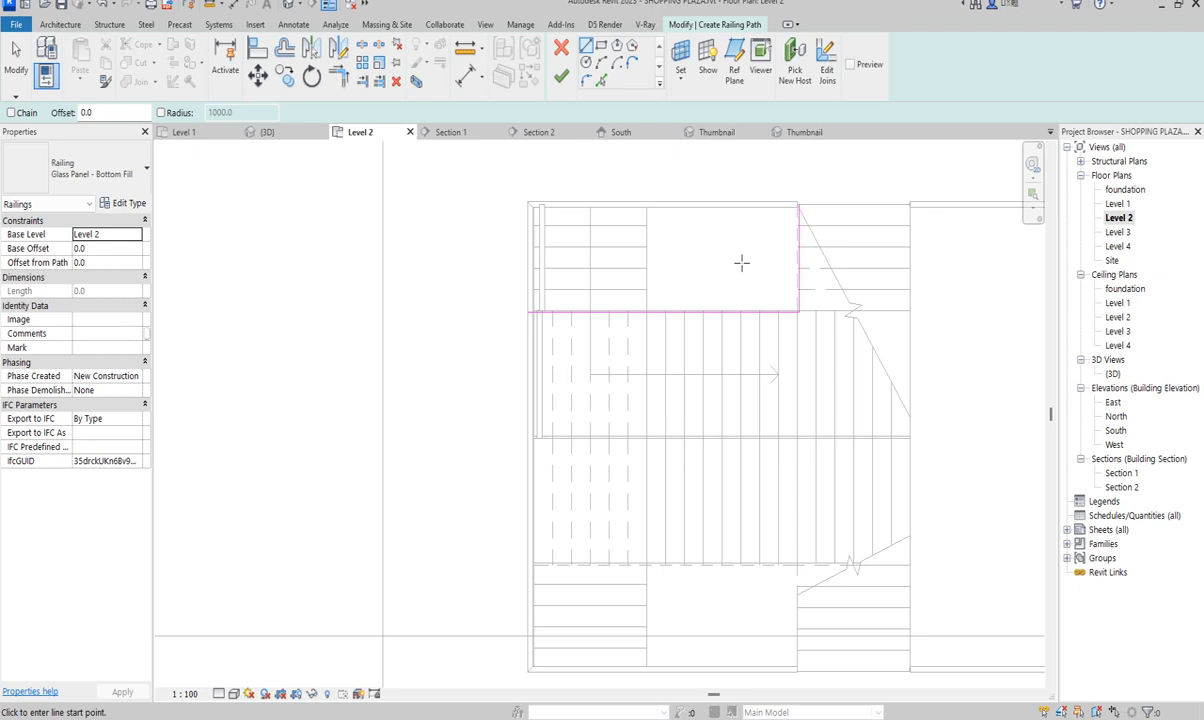
pyautogui.scroll(-2, 731, 272)
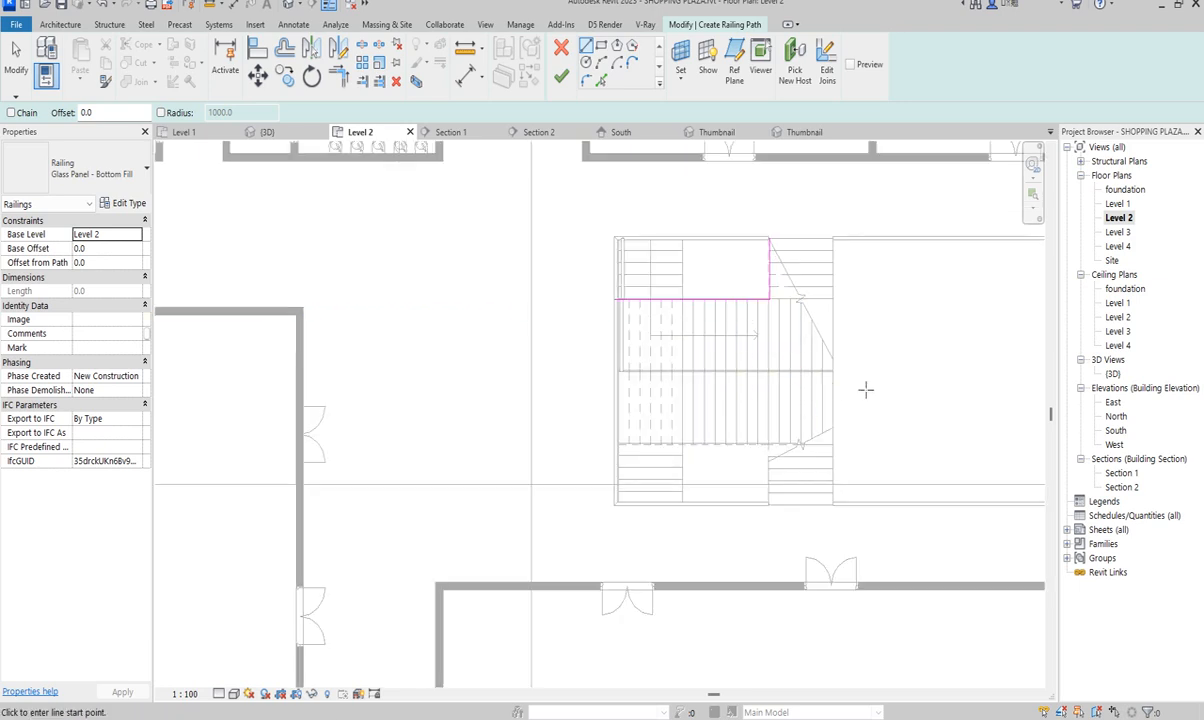
pyautogui.scroll(1, 866, 390)
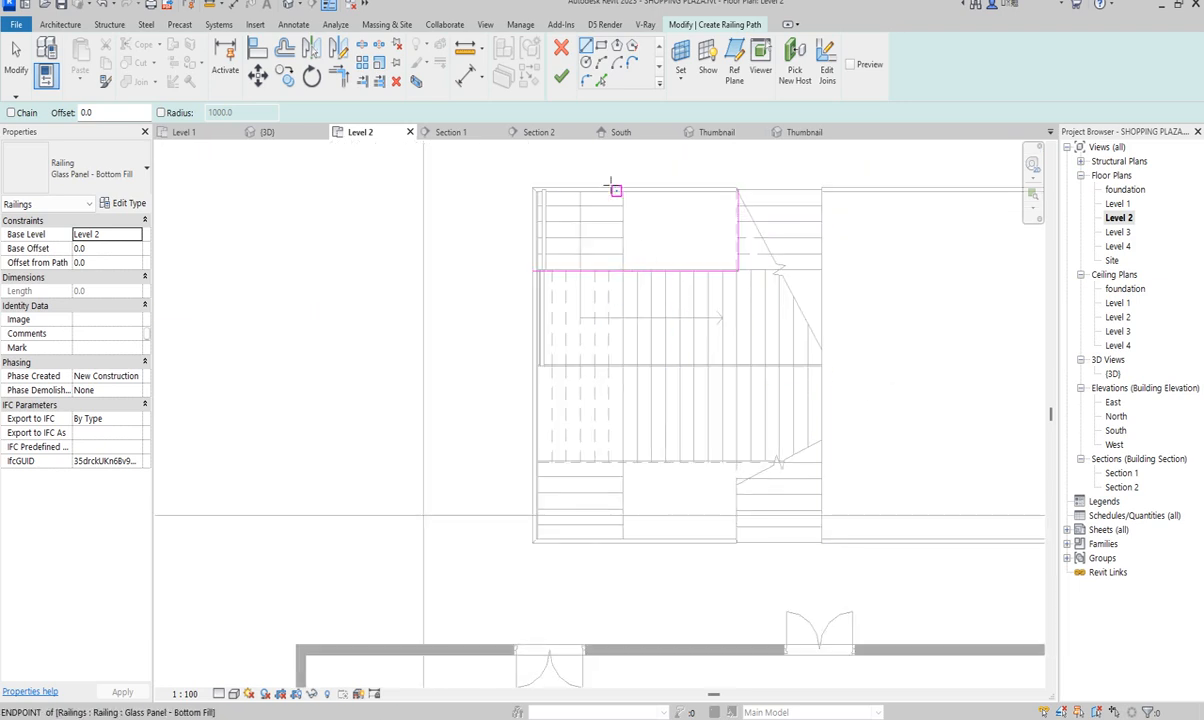
pyautogui.click(795, 70)
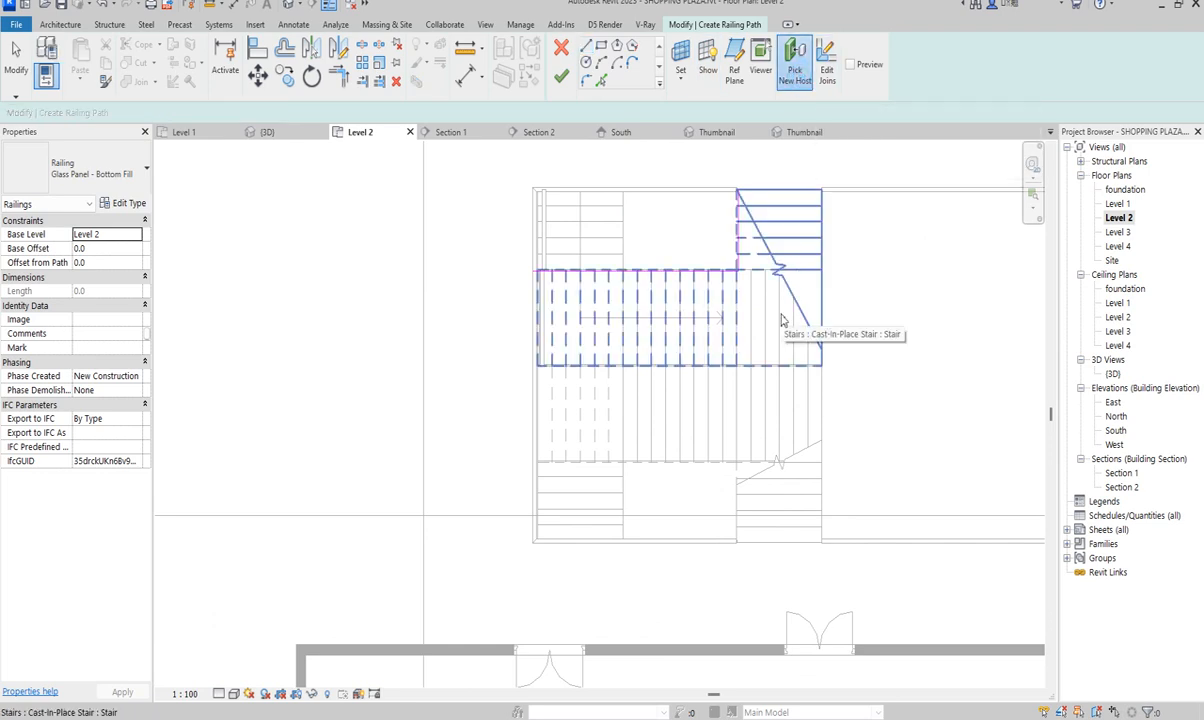
pyautogui.click(781, 318)
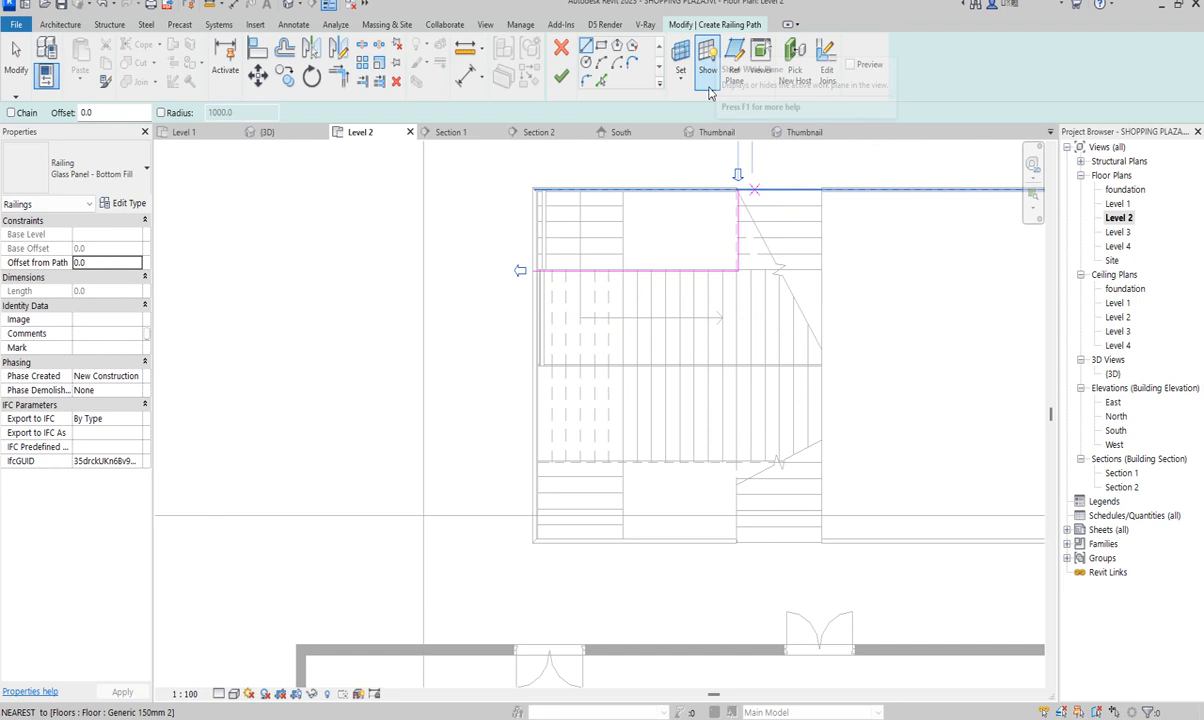
pyautogui.click(560, 79)
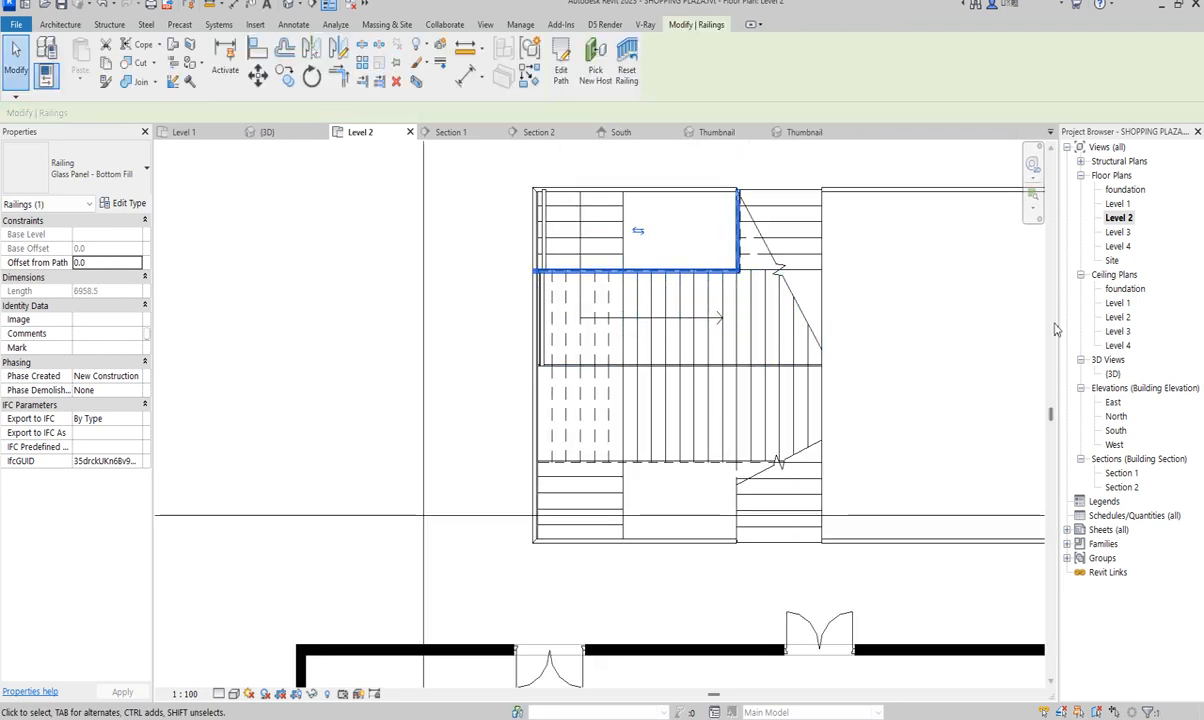
# Step: Examine in the 3D view how the hosted railing follows the shop-side stair flights and landing
pyautogui.doubleClick(1113, 374)
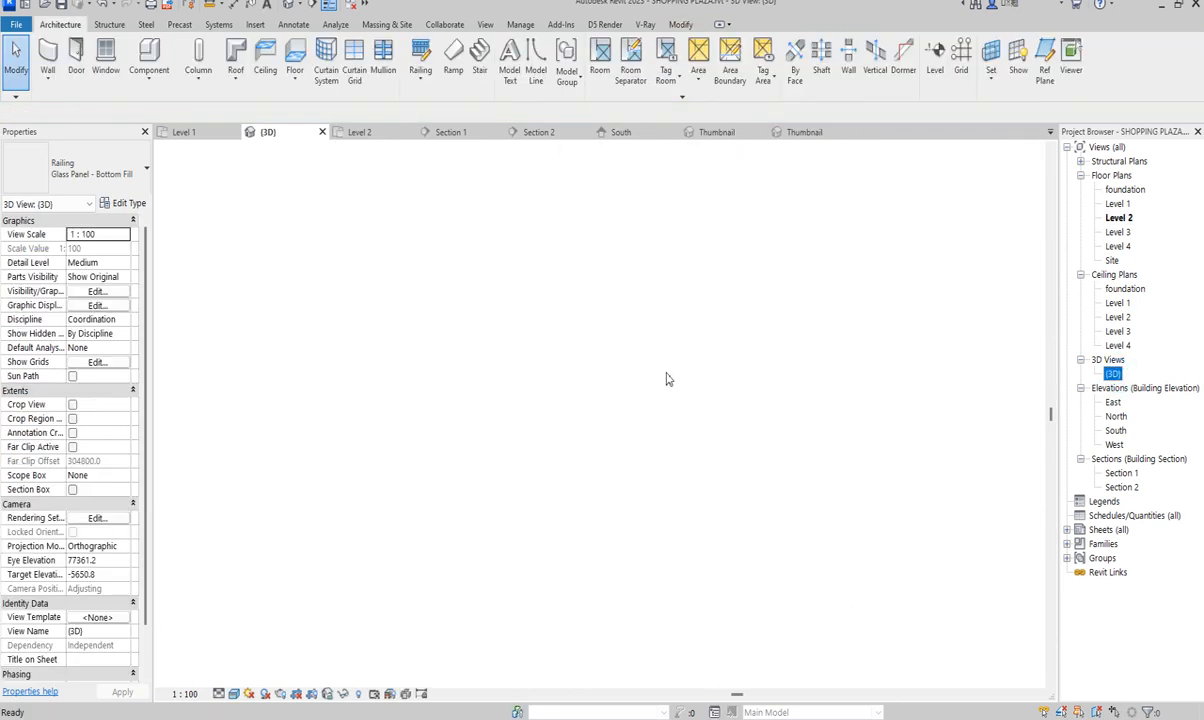
pyautogui.scroll(5, 532, 328)
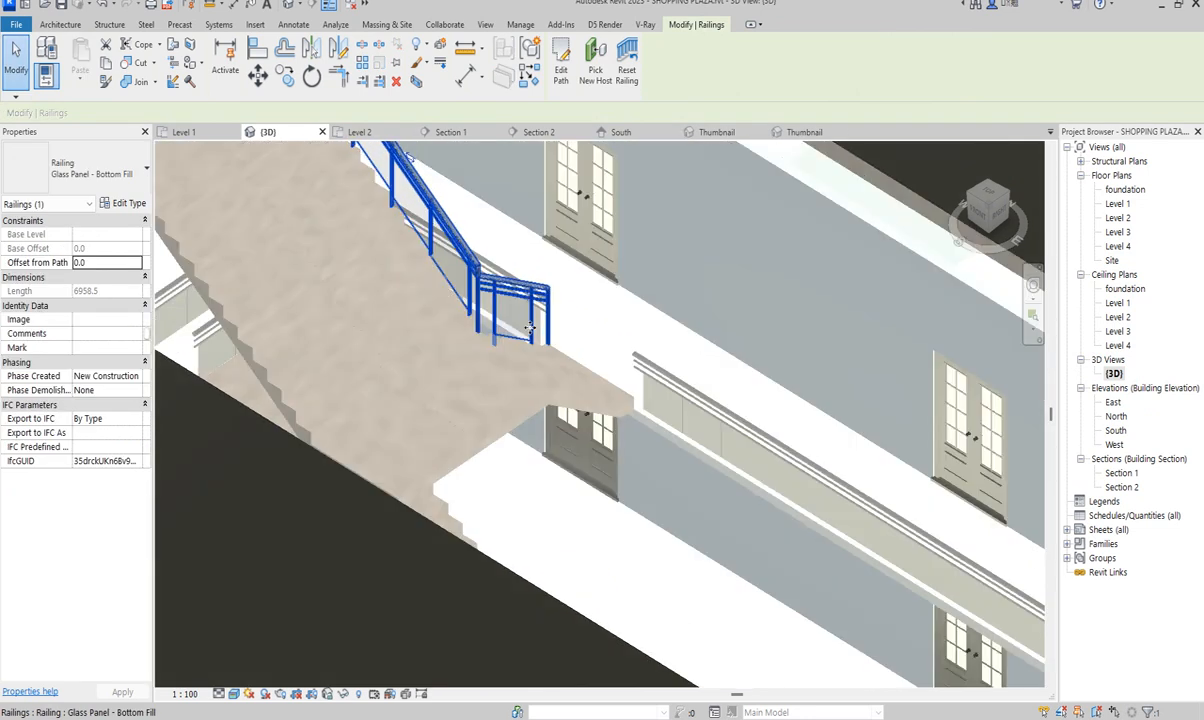
pyautogui.scroll(-4, 532, 328)
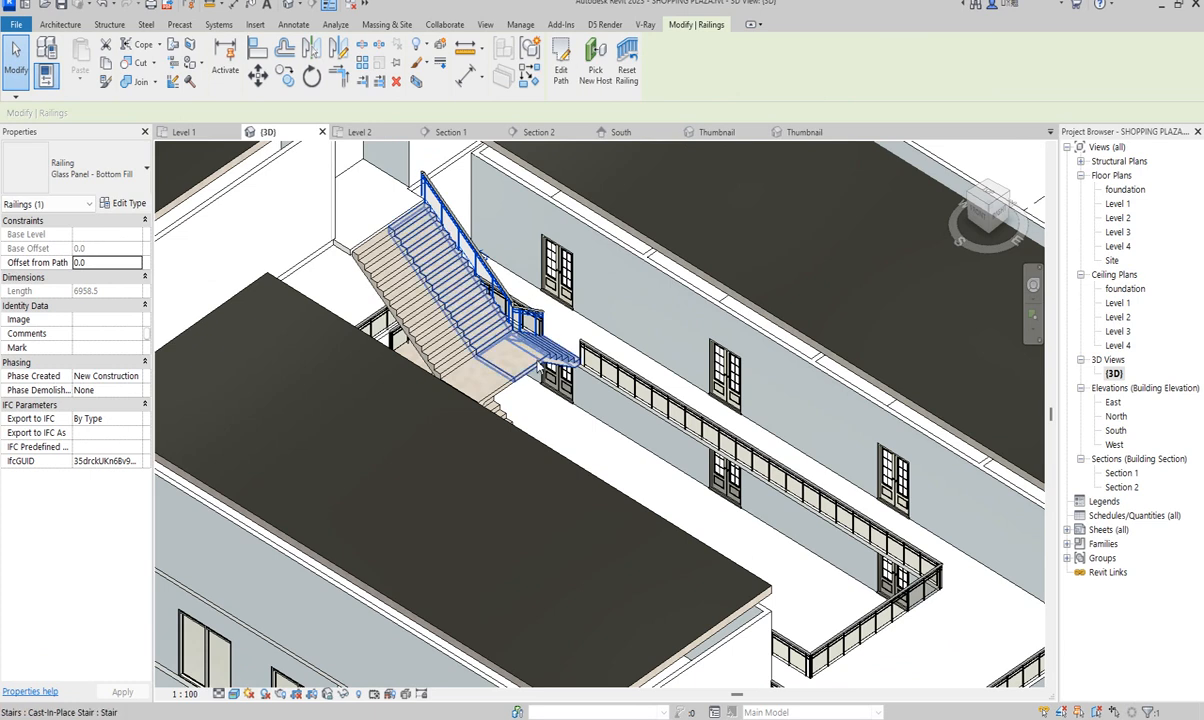
pyautogui.scroll(2, 613, 370)
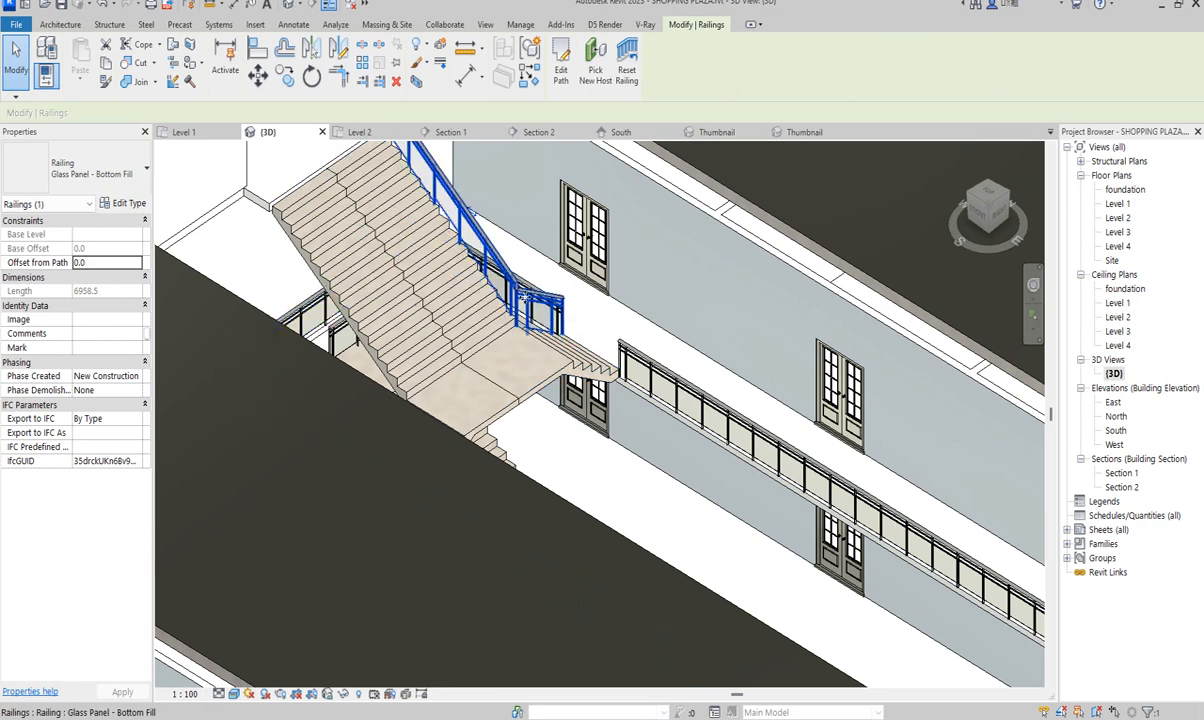
pyautogui.scroll(-2, 525, 296)
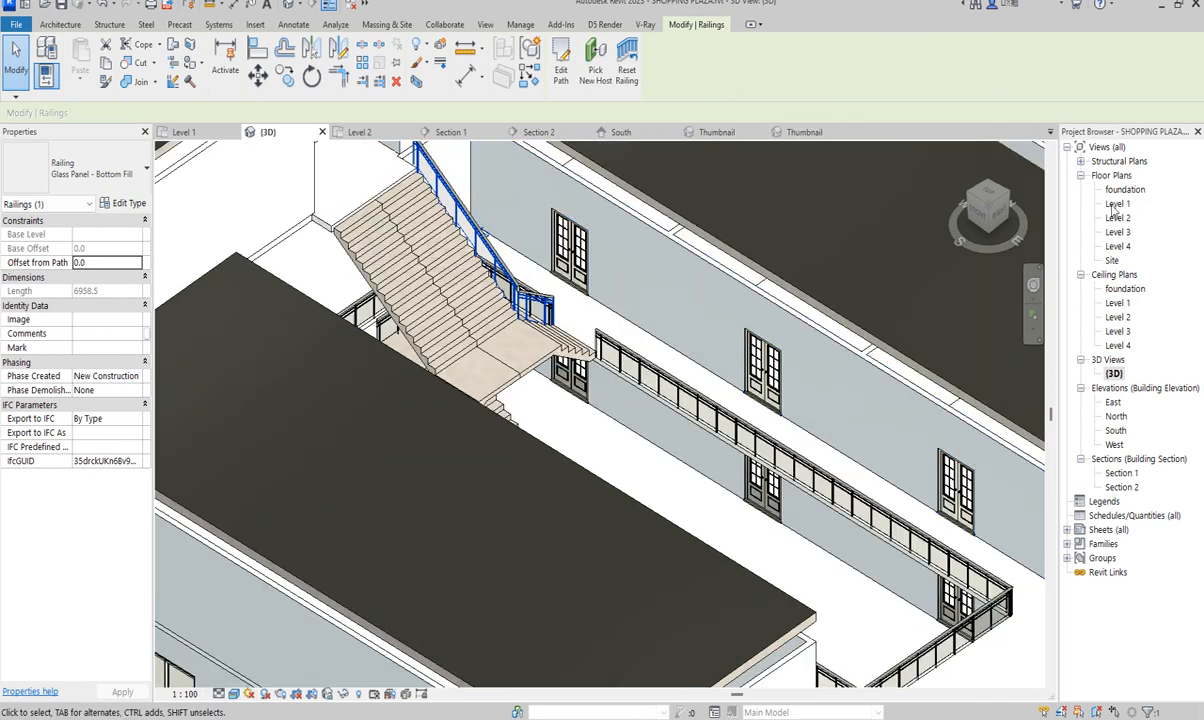
pyautogui.scroll(5, 638, 350)
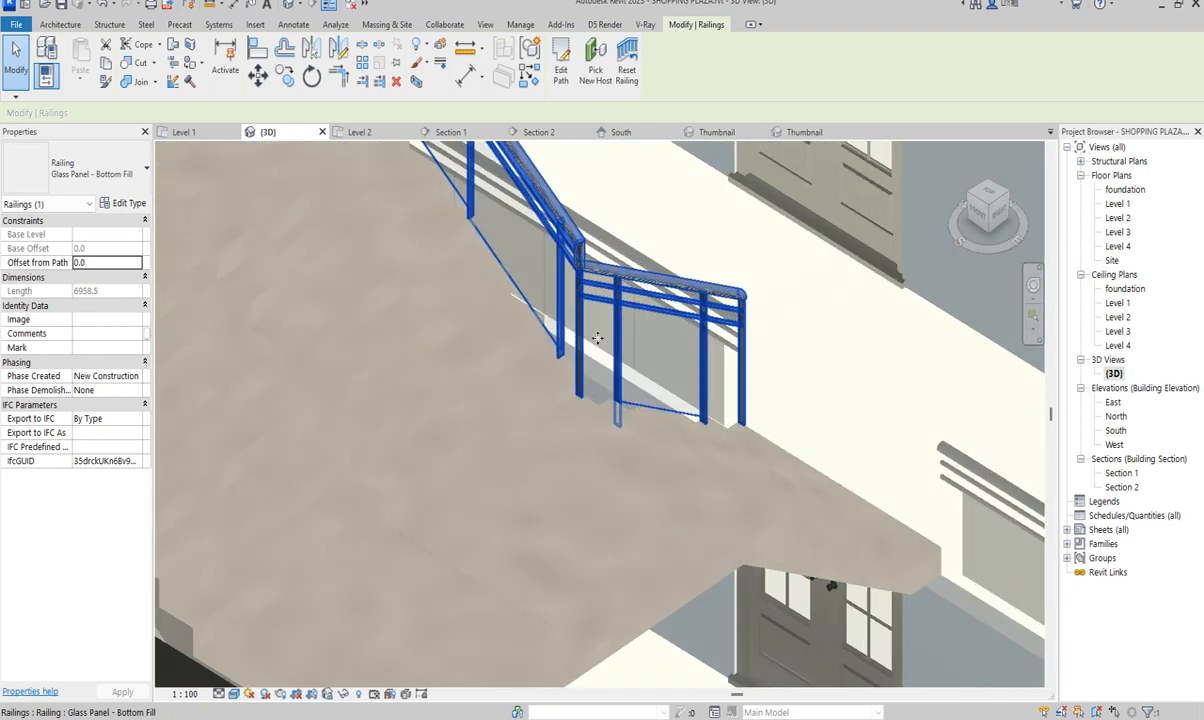
pyautogui.scroll(-4, 638, 350)
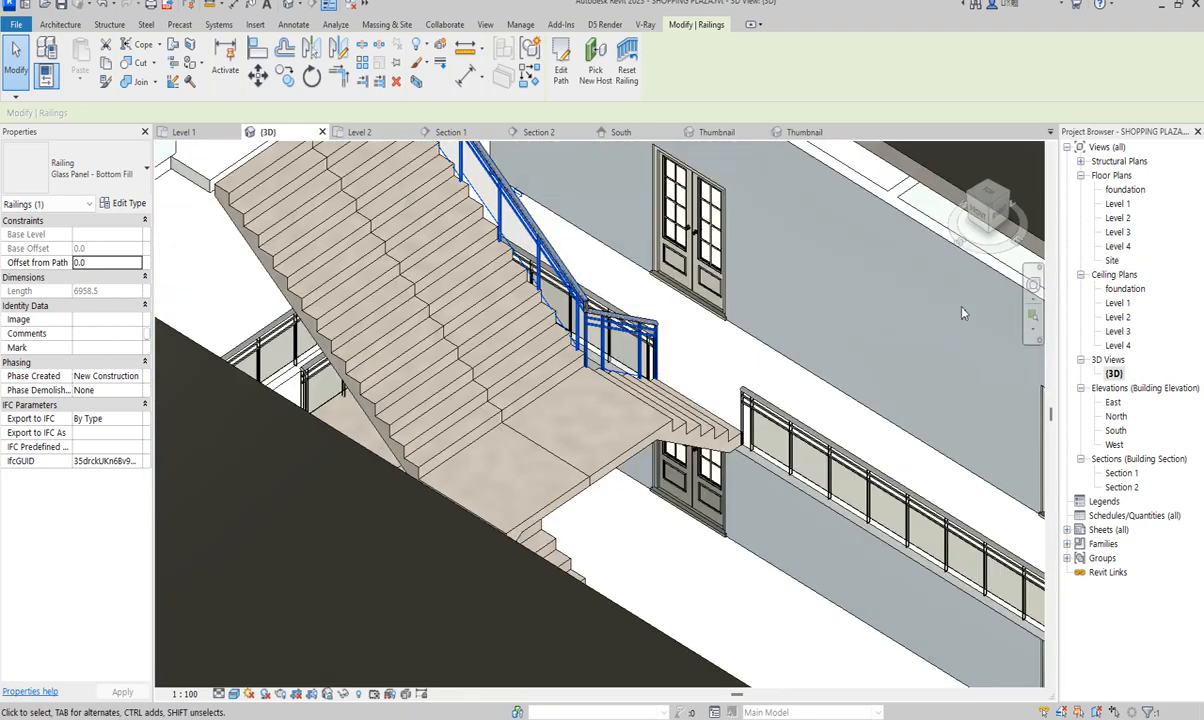
# Step: In the Level 2 plan, start another railing and draw a 1500 mm path line down the shop-side short flight's edge facing the floor opening
pyautogui.doubleClick(1117, 203)
pyautogui.doubleClick(1118, 217)
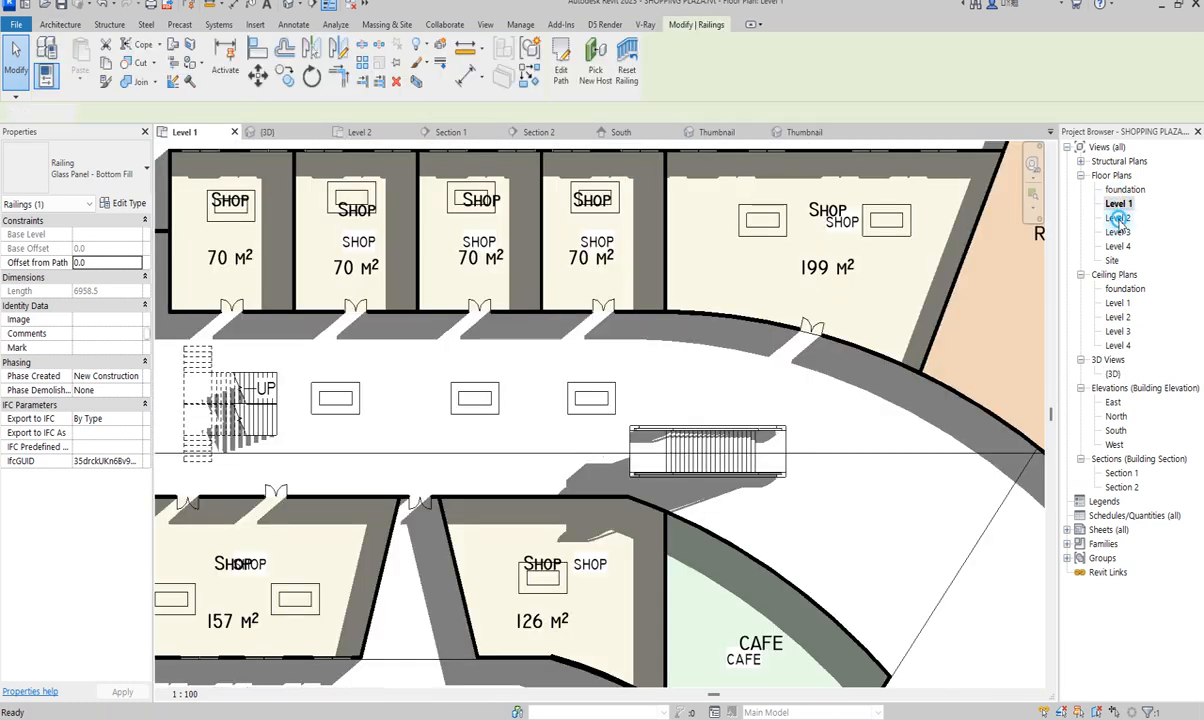
pyautogui.scroll(-3, 540, 340)
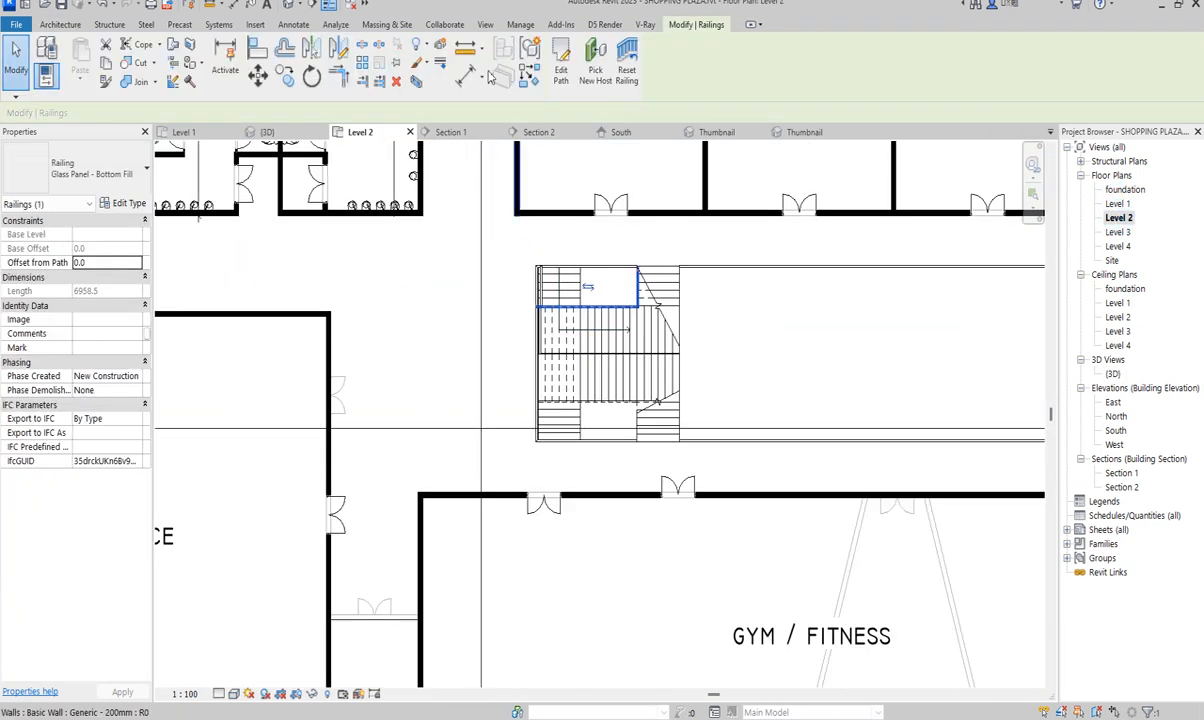
pyautogui.click(561, 70)
pyautogui.scroll(2, 680, 300)
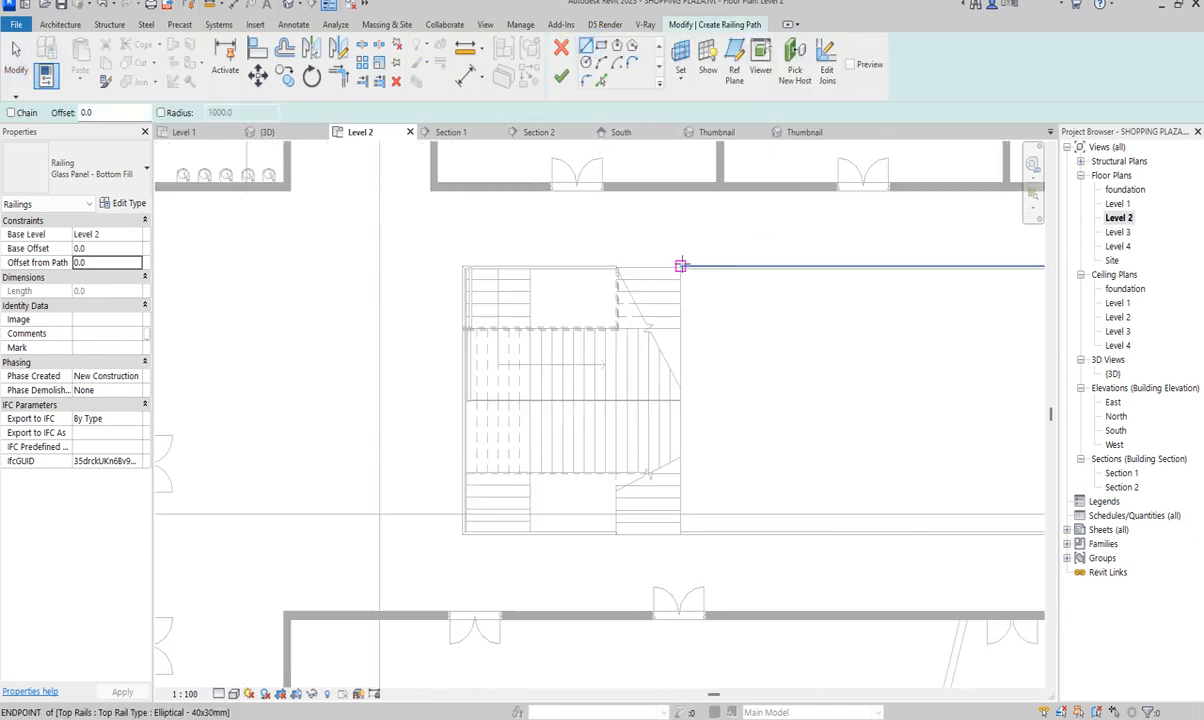
pyautogui.scroll(3, 680, 268)
pyautogui.scroll(2, 678, 268)
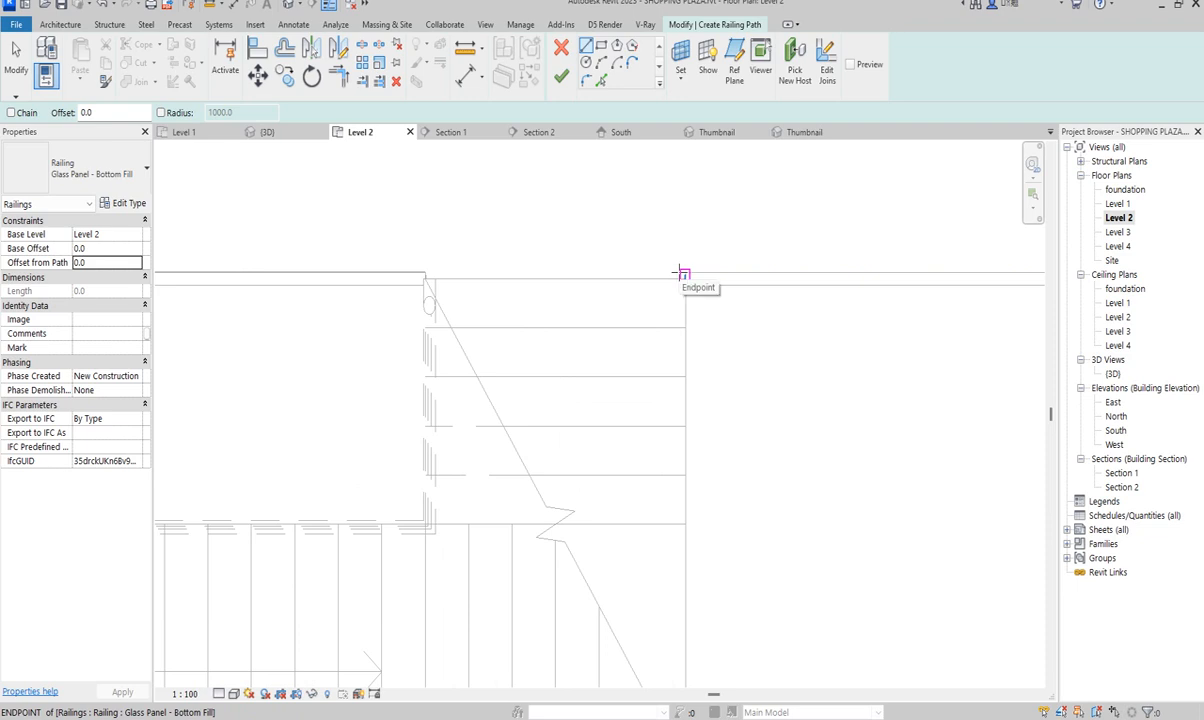
pyautogui.scroll(2, 679, 275)
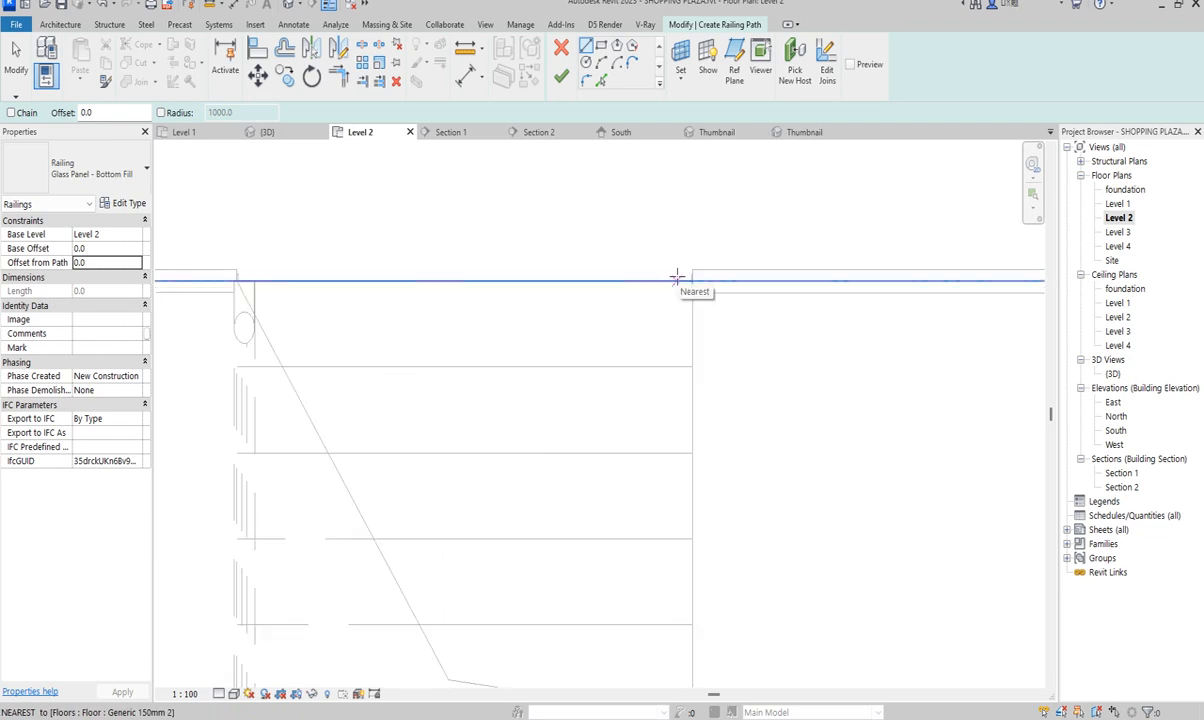
pyautogui.scroll(2, 678, 277)
pyautogui.click(688, 282)
pyautogui.scroll(-3, 688, 282)
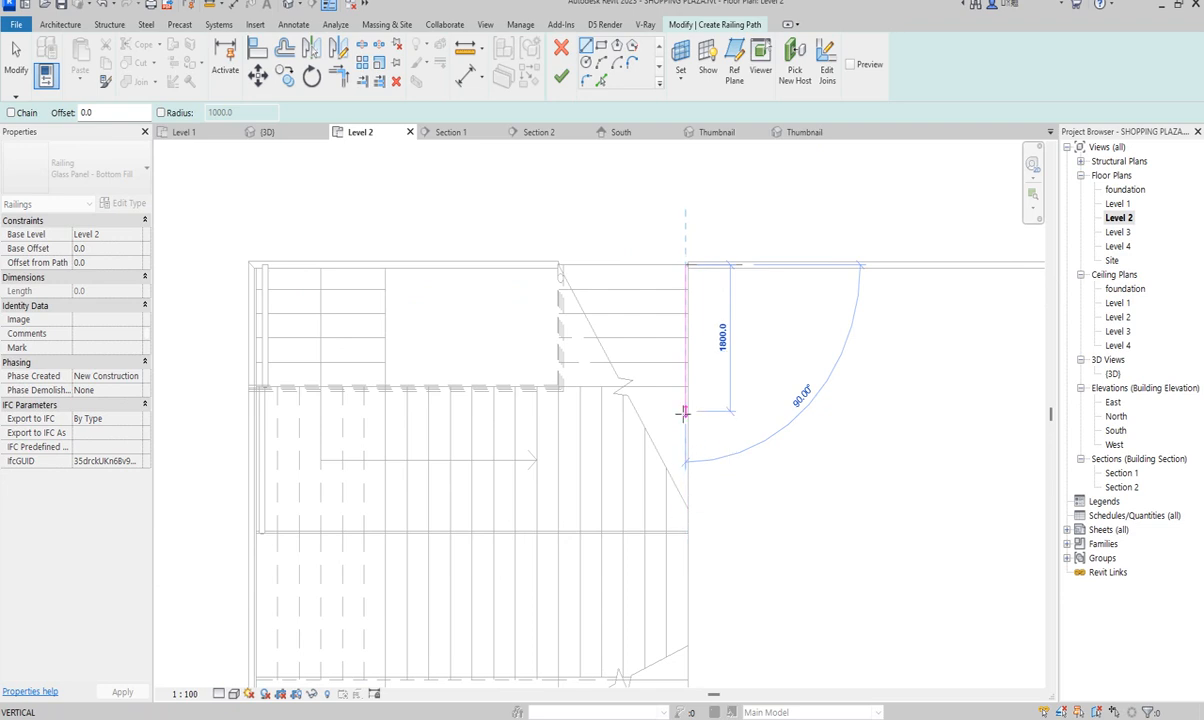
pyautogui.scroll(4, 683, 413)
pyautogui.click(692, 360)
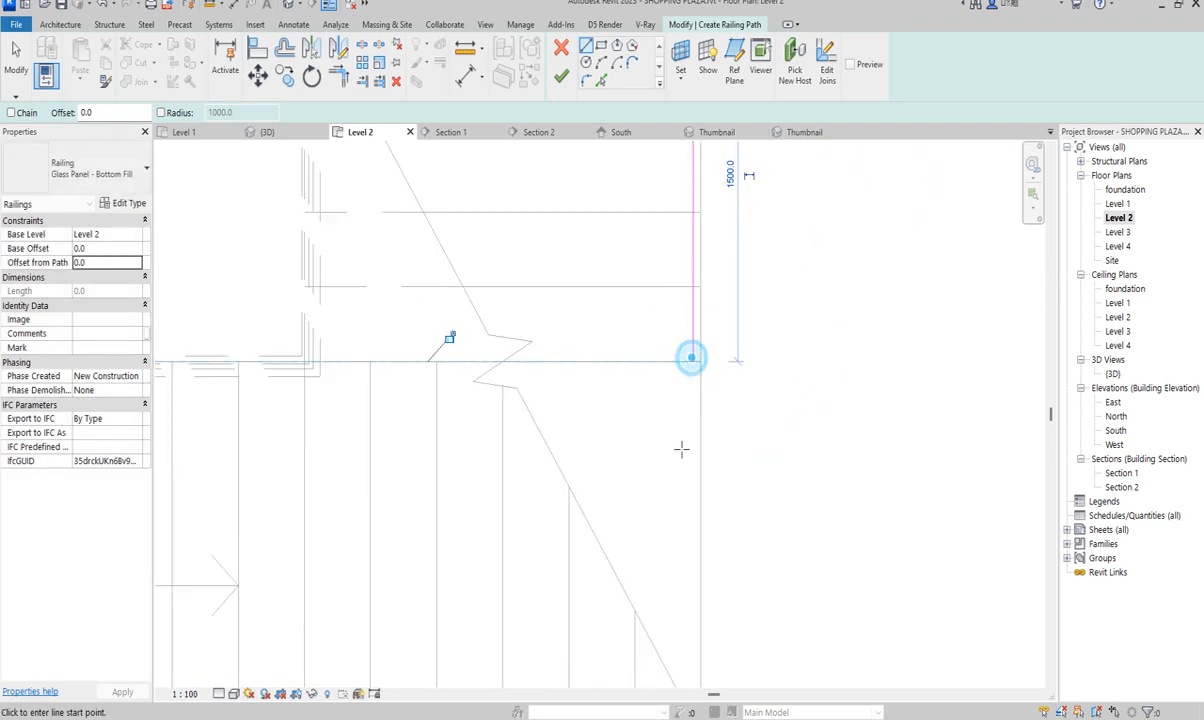
# Step: Continue the railing path with a line about 1760 mm long along the landing's edge to the stair's centre line
pyautogui.scroll(-3, 680, 355)
pyautogui.scroll(1, 685, 356)
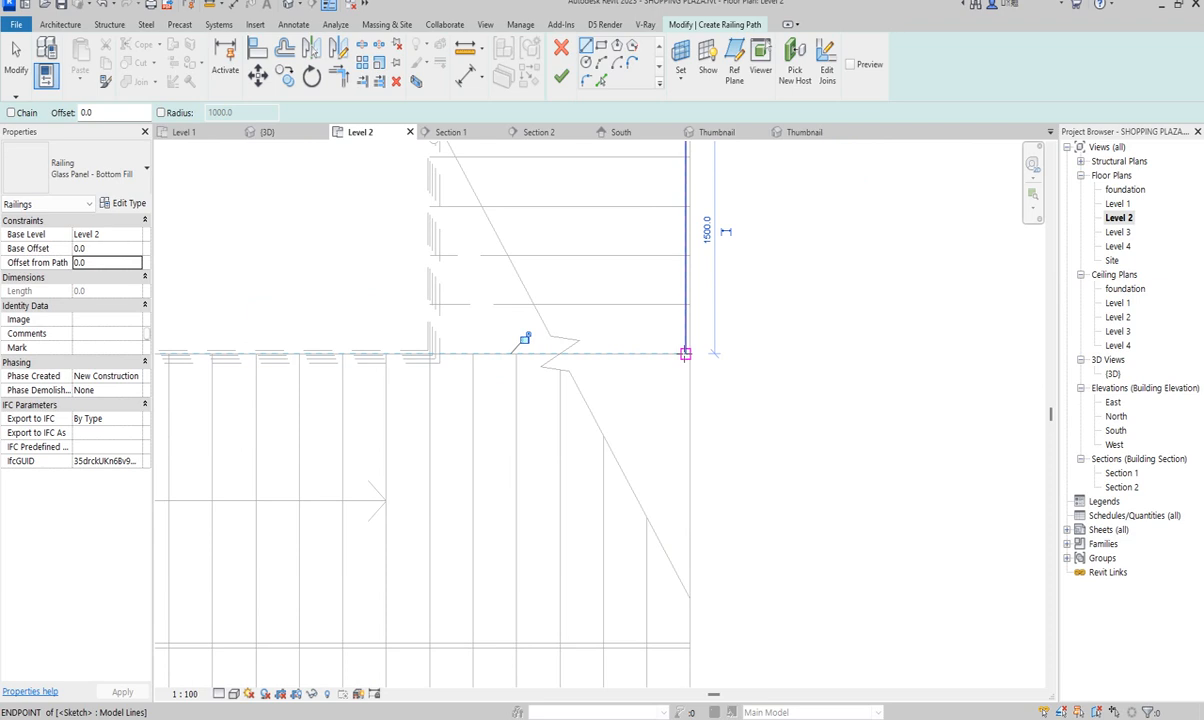
pyautogui.click(685, 354)
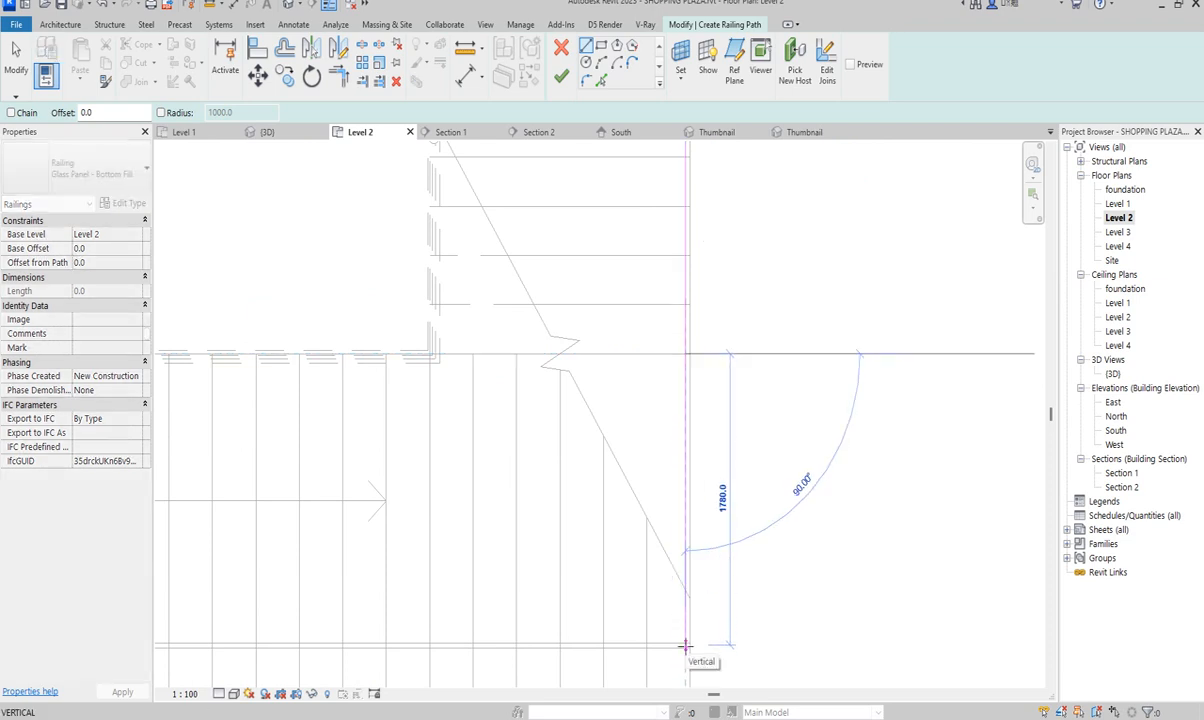
pyautogui.click(685, 643)
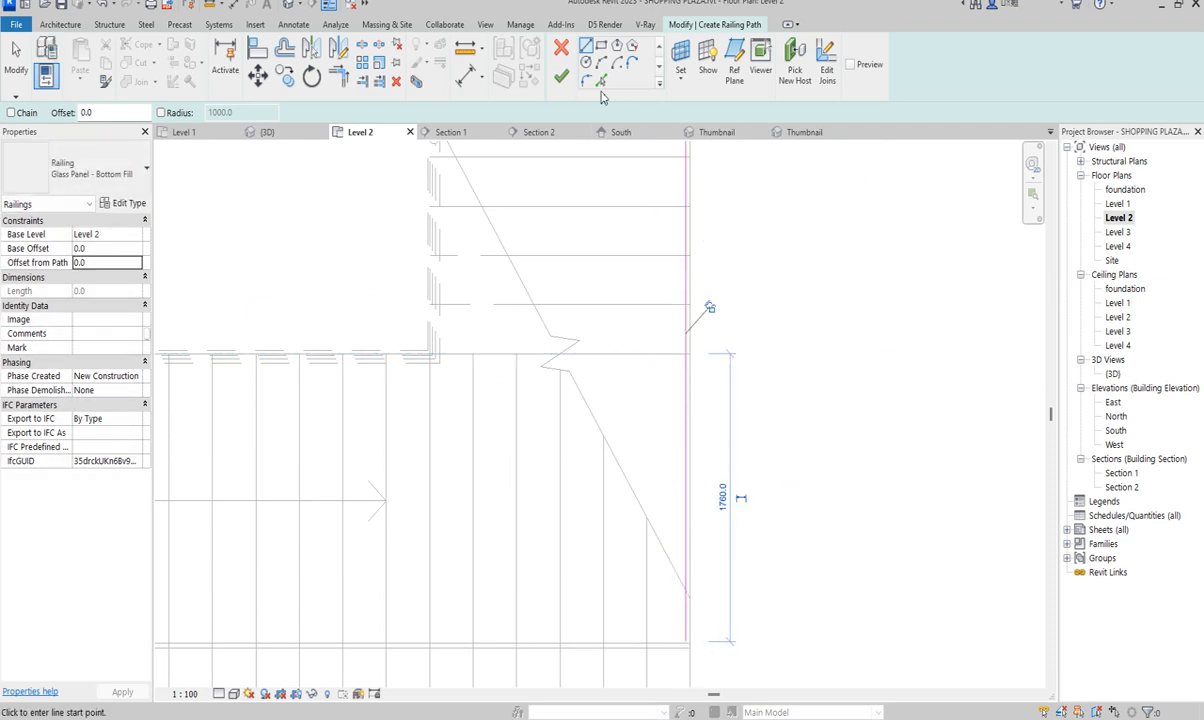
# Step: Finish the railing path and host the railing on the shop-side stair
pyautogui.scroll(1, 637, 370)
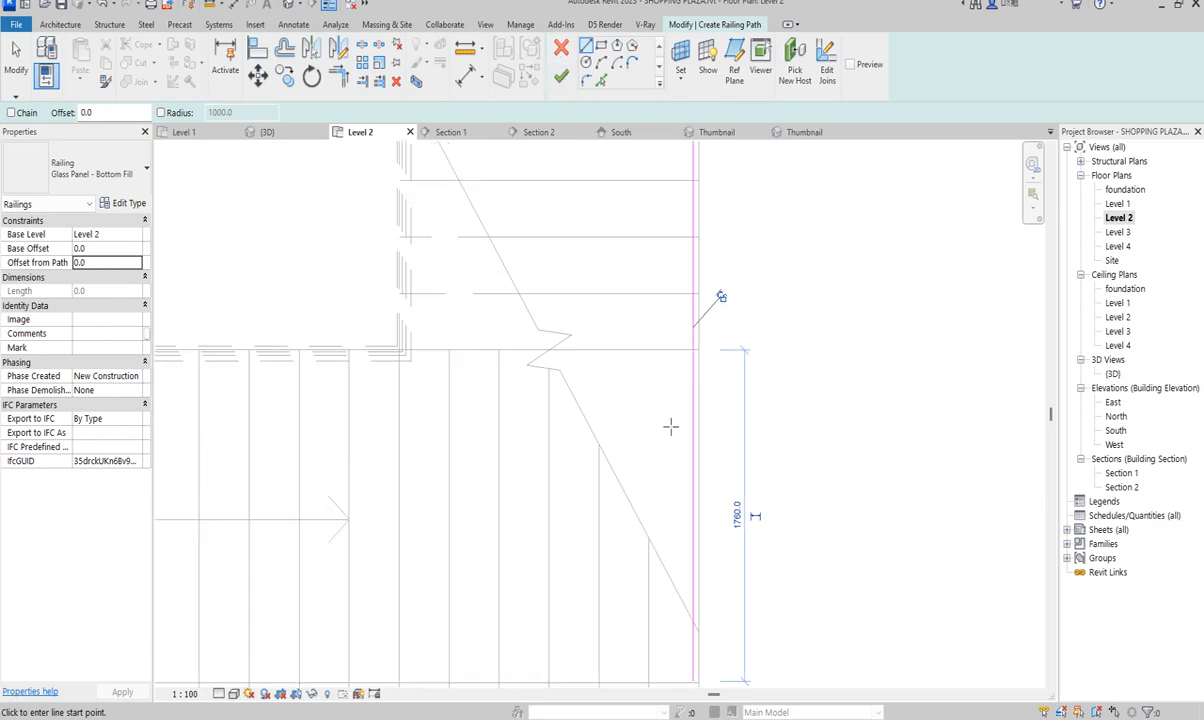
pyautogui.click(560, 76)
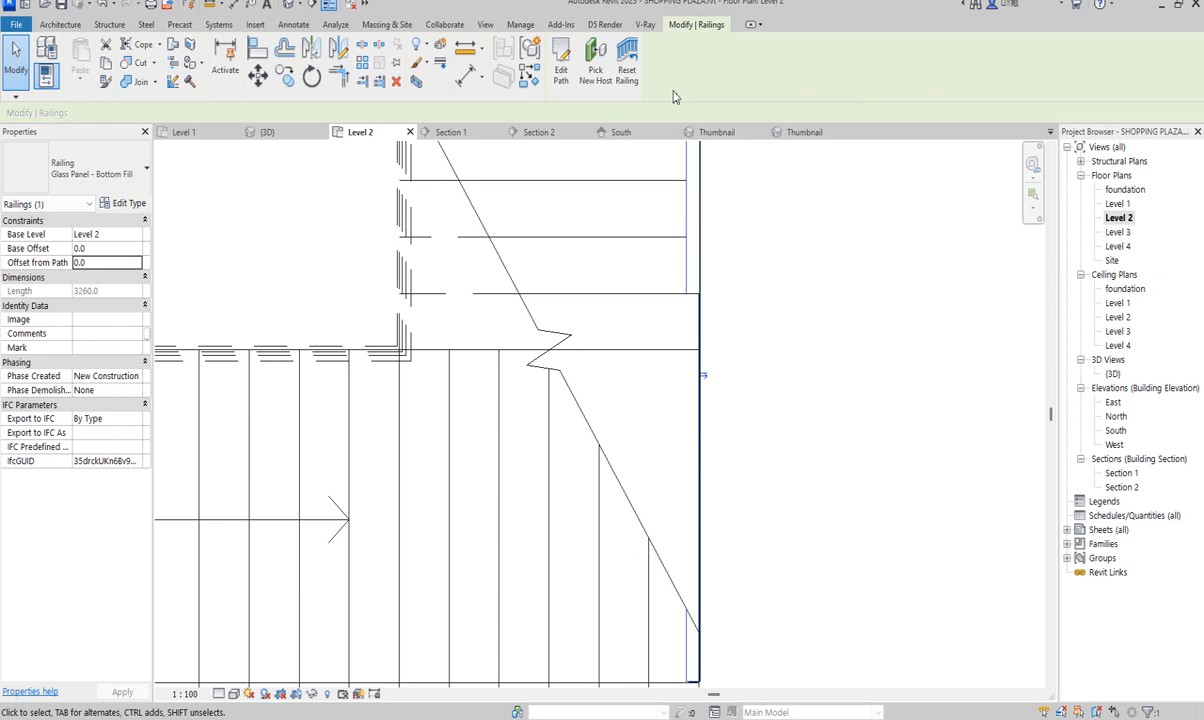
pyautogui.click(595, 66)
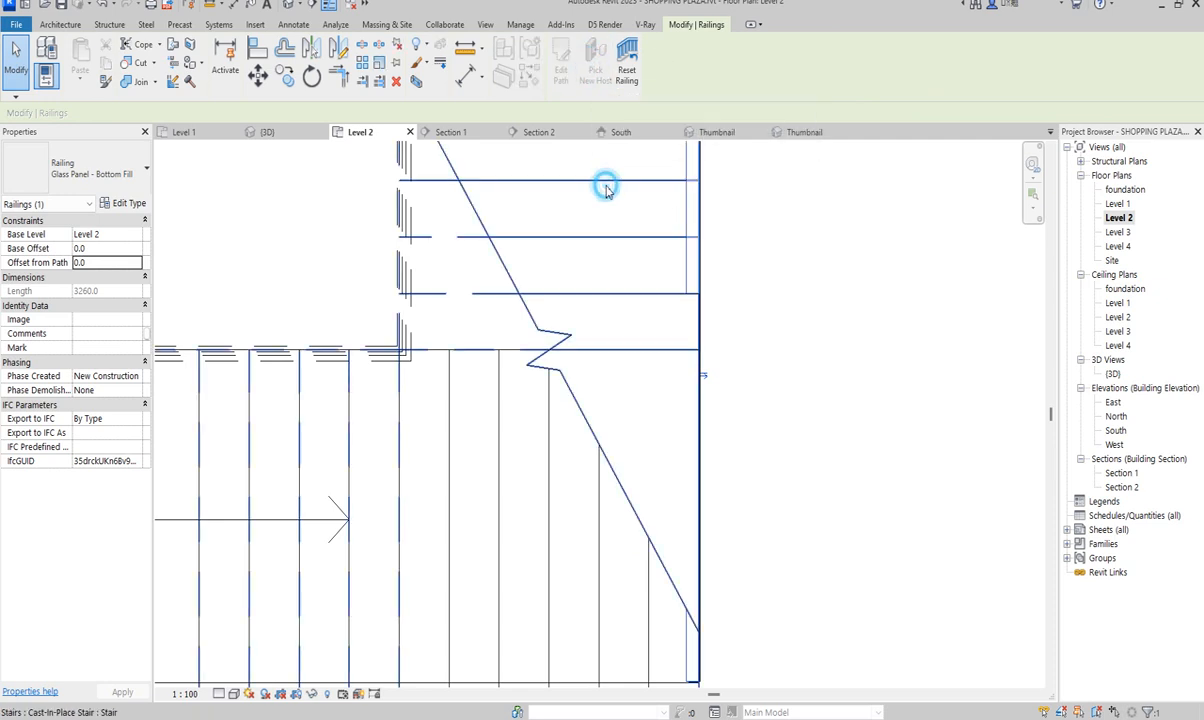
pyautogui.click(606, 190)
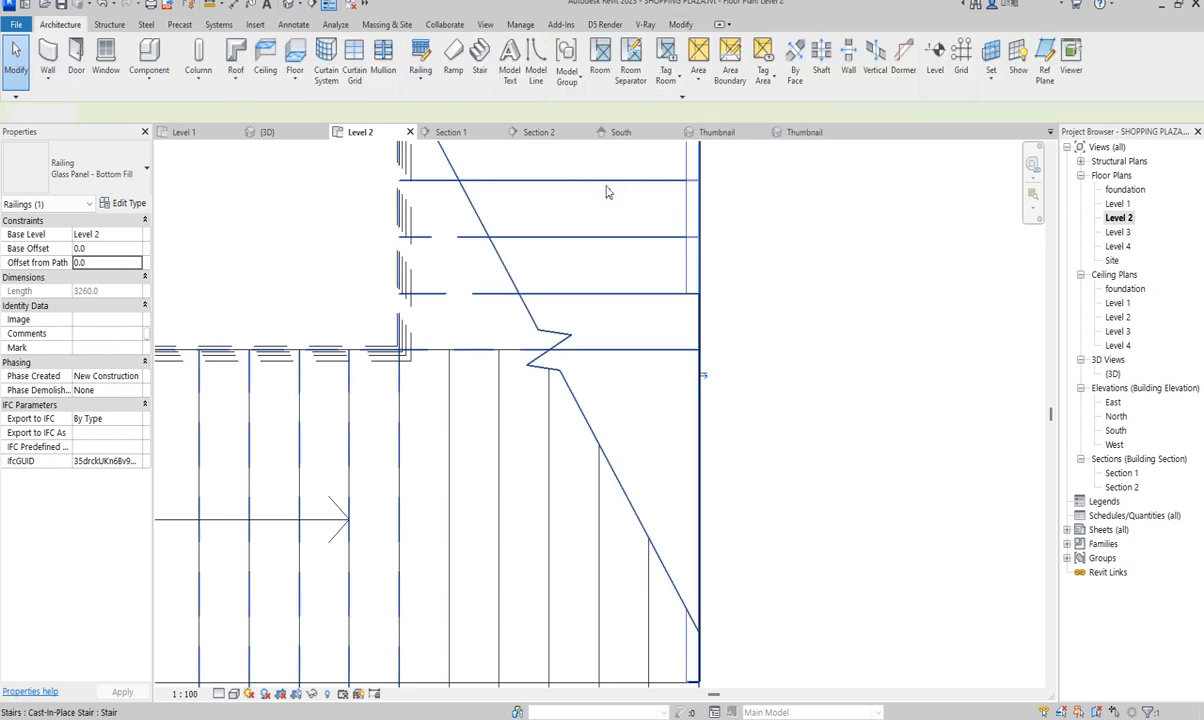
# Step: Inspect the hosted railing in the 3D view and reopen its path for editing in the Level 2 plan
pyautogui.doubleClick(1112, 374)
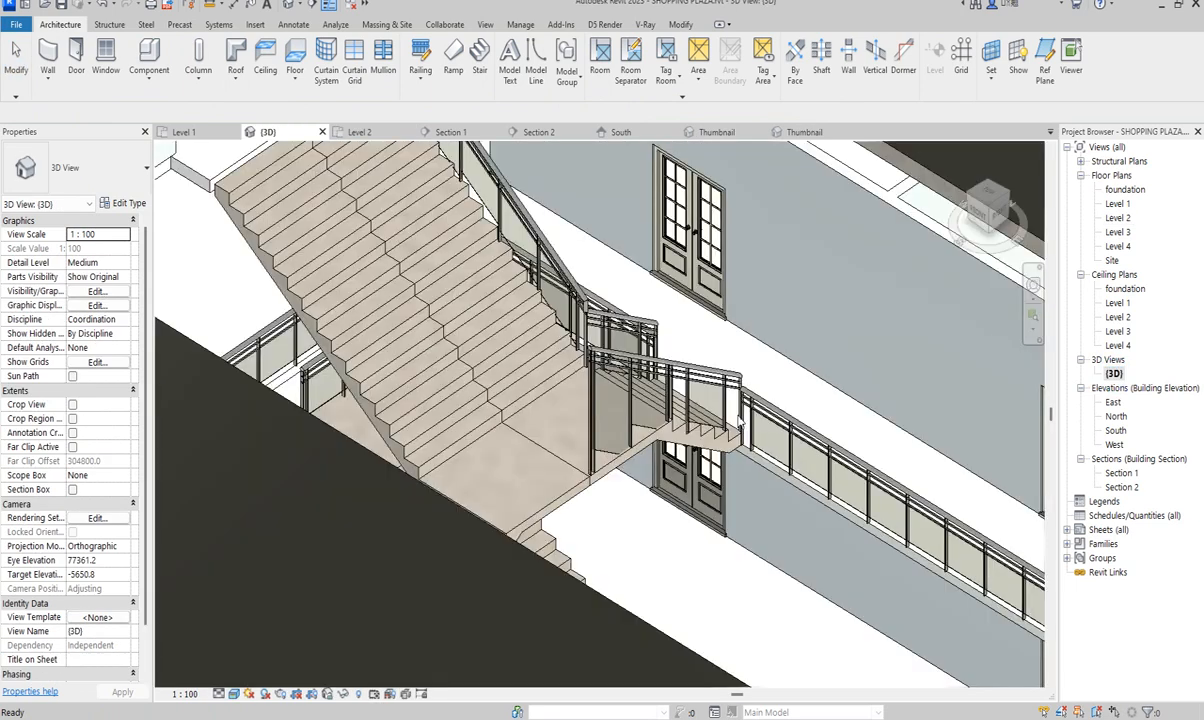
pyautogui.scroll(4, 652, 360)
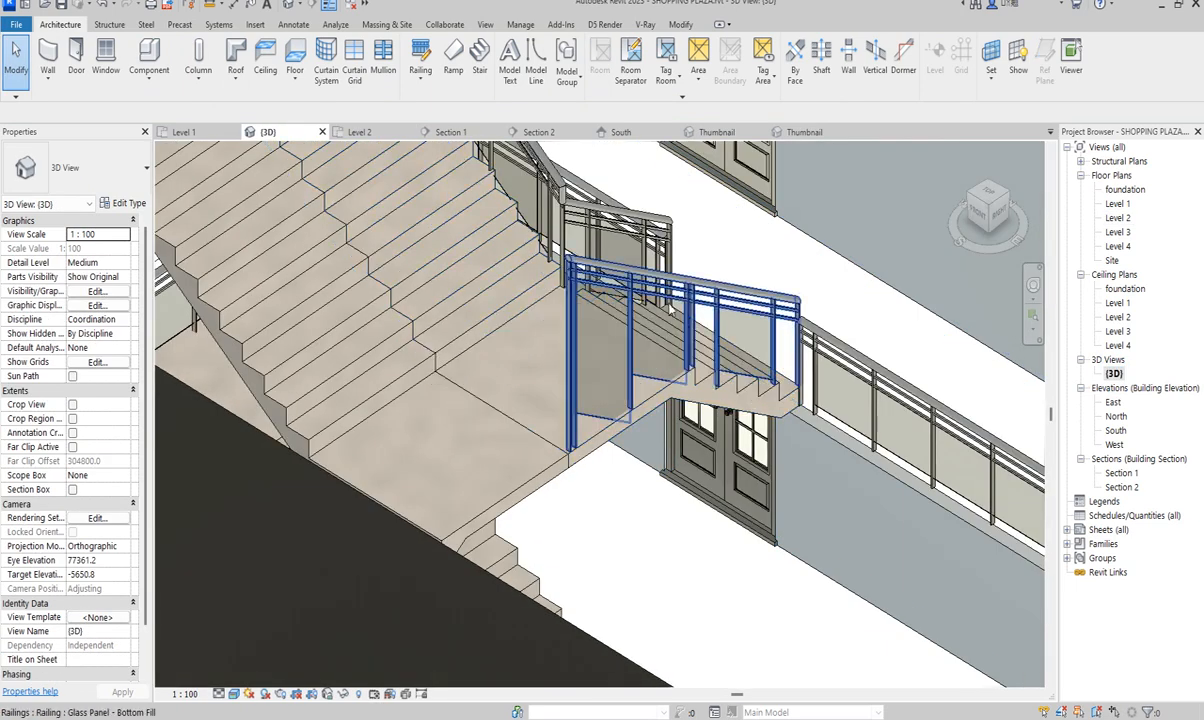
pyautogui.keyDown('shift'); pyautogui.moveTo(740, 360); pyautogui.dragTo(620, 483, button='middle'); pyautogui.keyUp('shift')
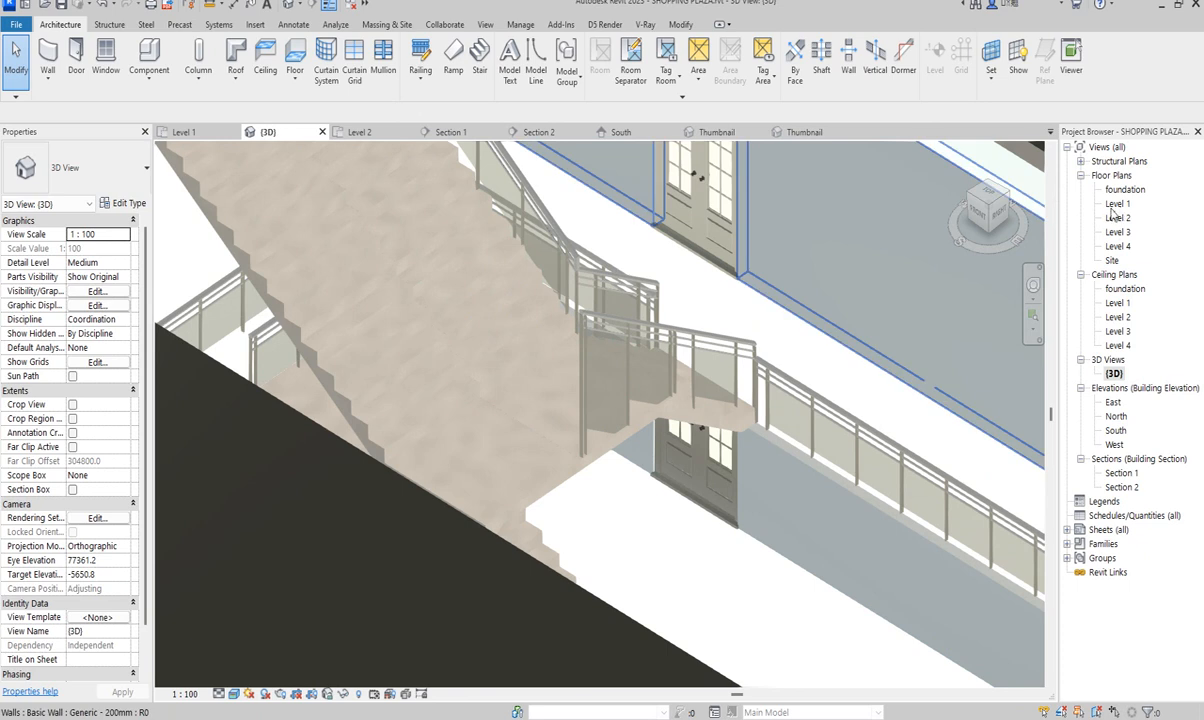
pyautogui.click(688, 335)
pyautogui.click(561, 62)
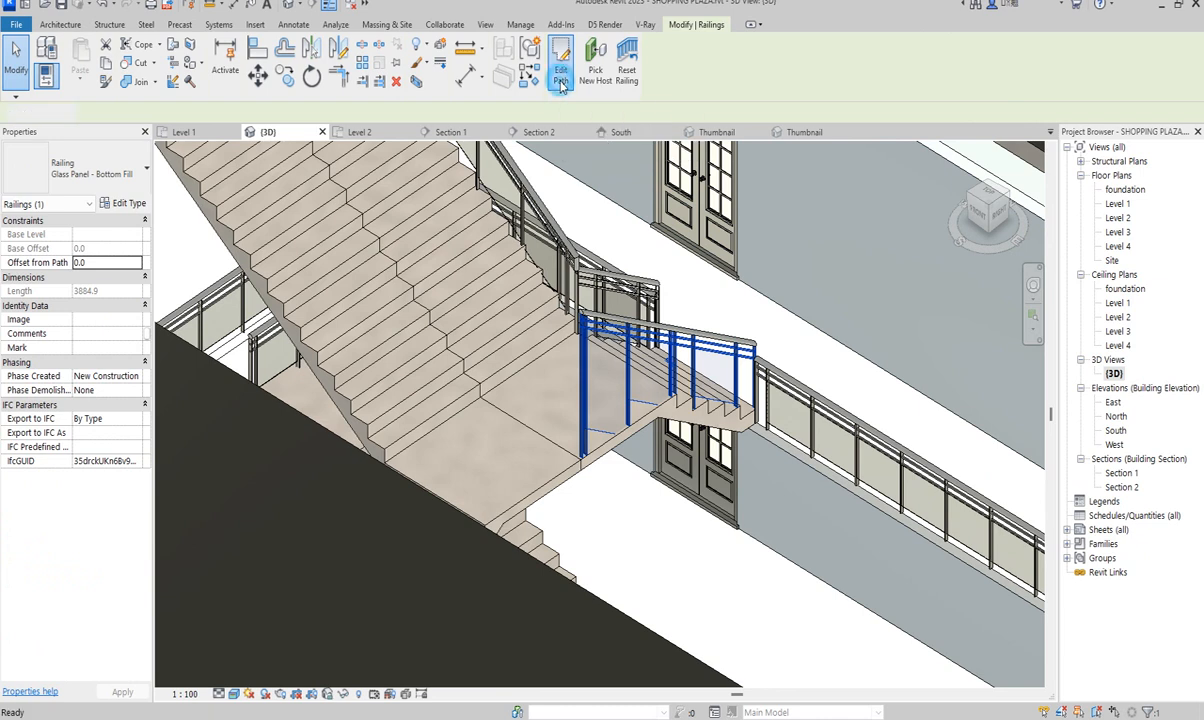
pyautogui.doubleClick(1119, 218)
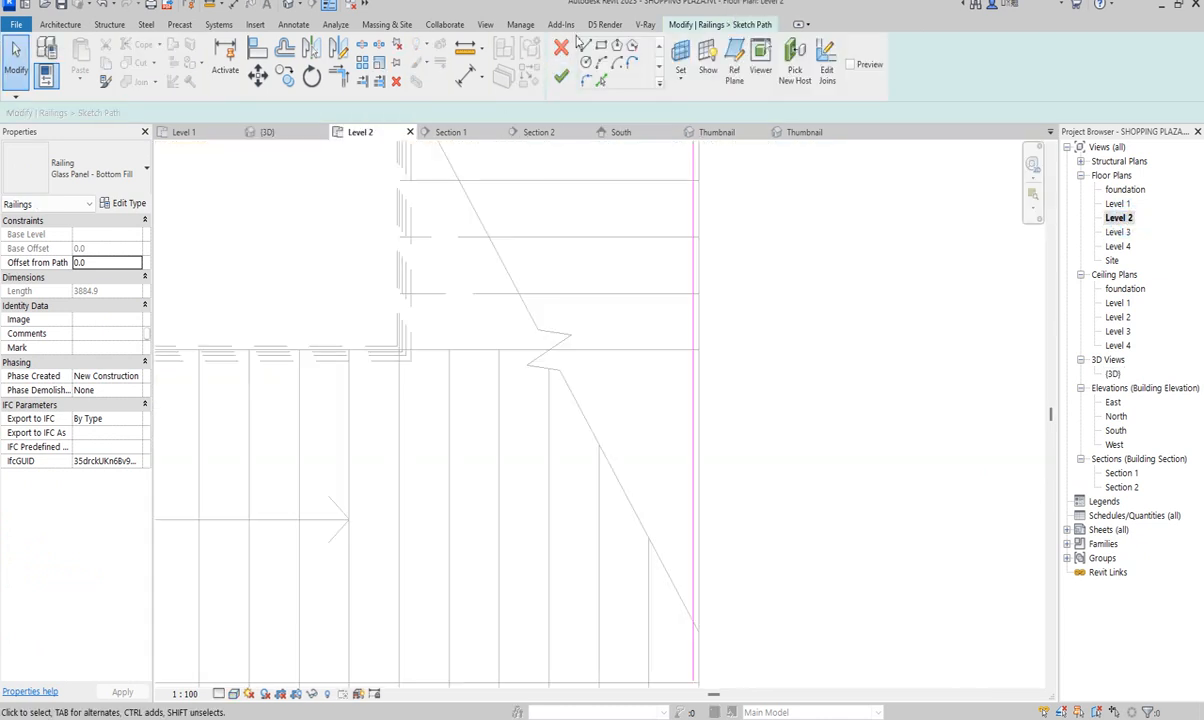
# Step: Split the path's landing line near its middle and again about 120 mm from its end at the stair's centre line, and finish the path
pyautogui.click(362, 44)
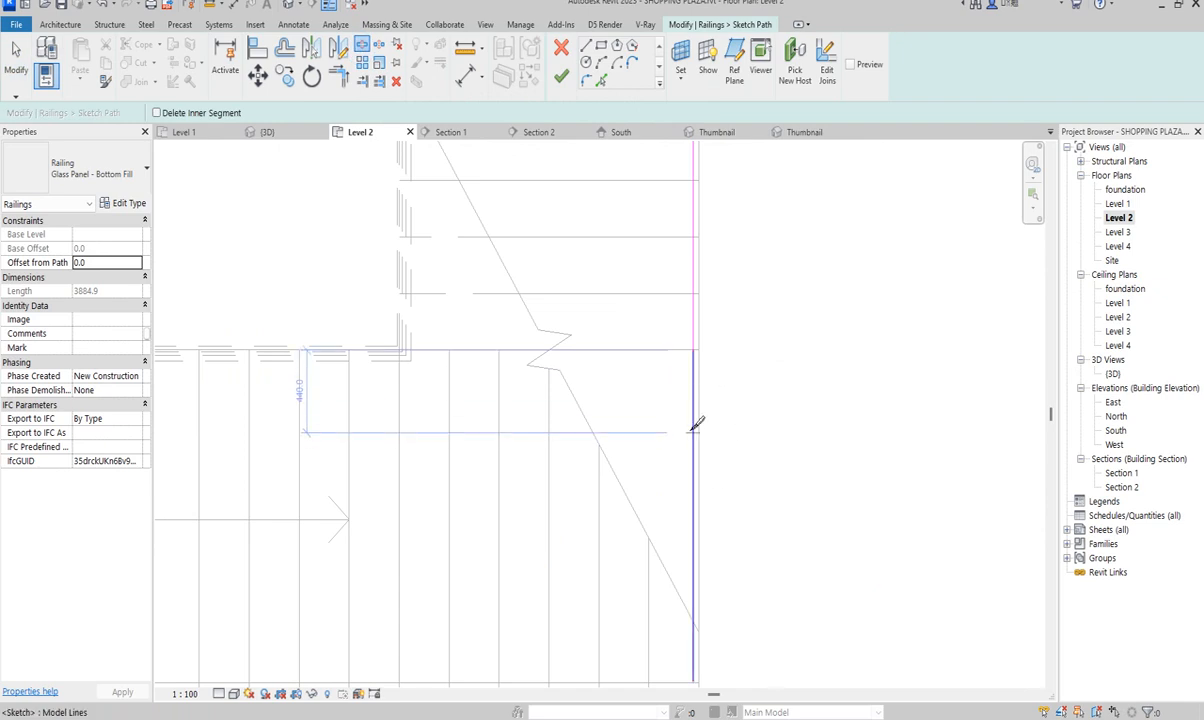
pyautogui.click(692, 498)
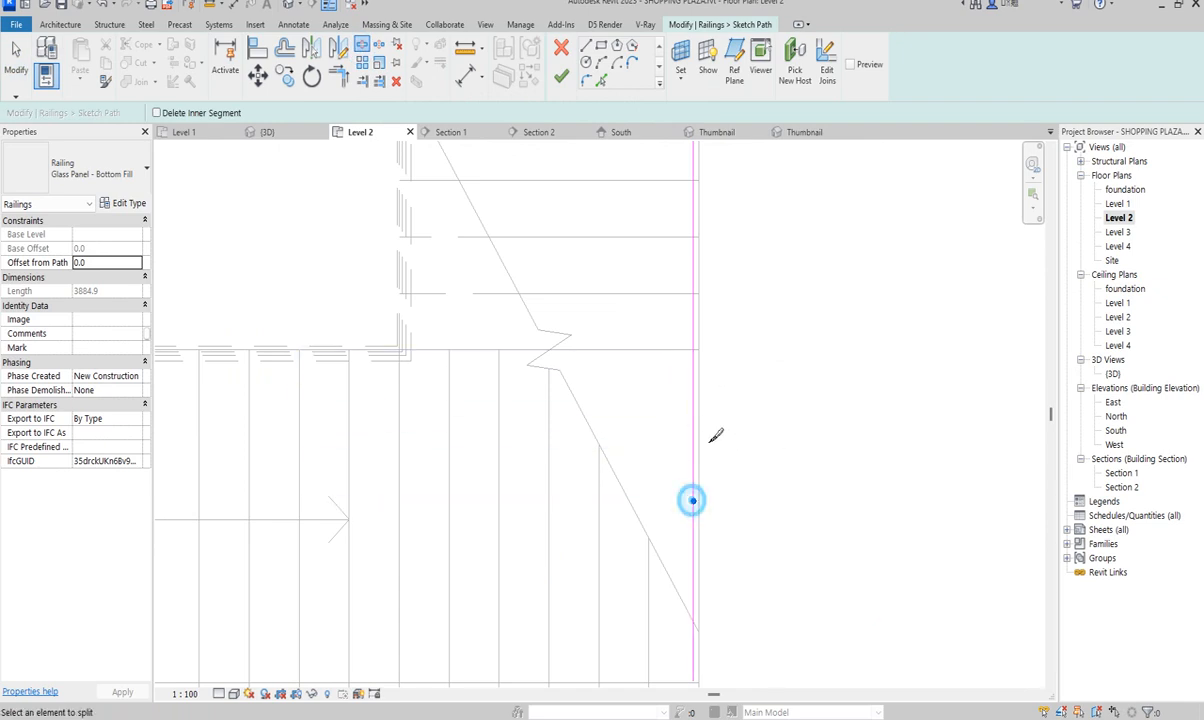
pyautogui.scroll(-3, 718, 418)
pyautogui.scroll(3, 711, 548)
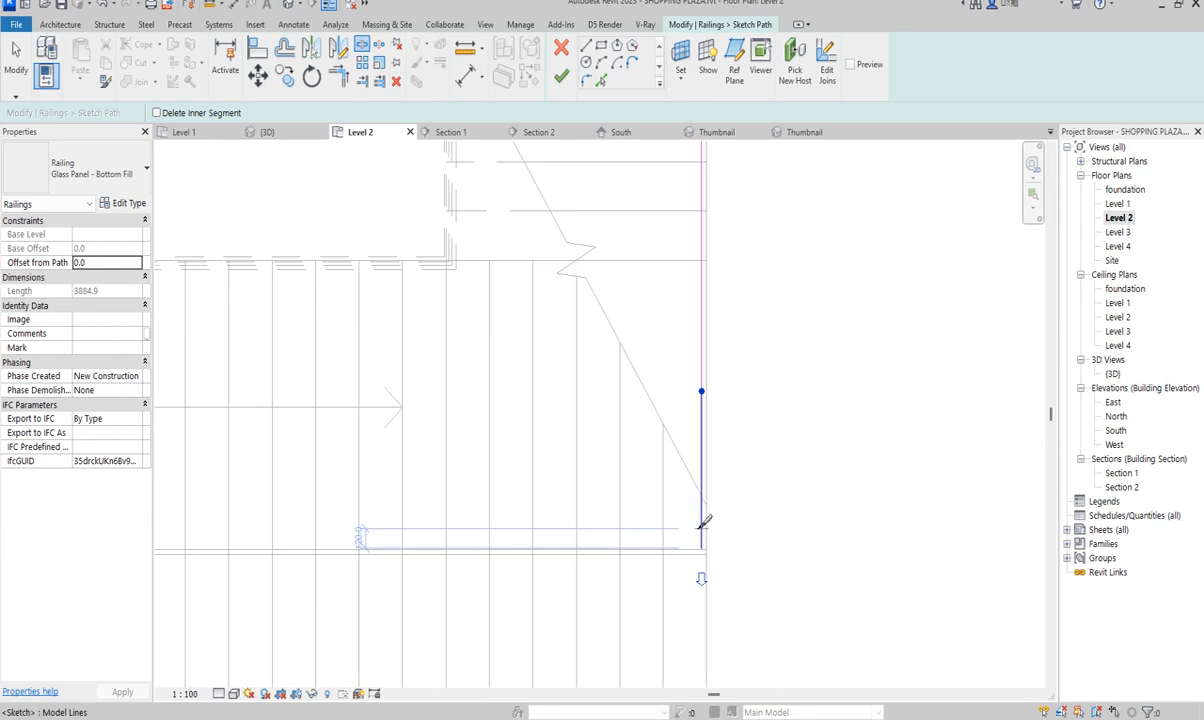
pyautogui.click(697, 524)
pyautogui.scroll(-3, 760, 410)
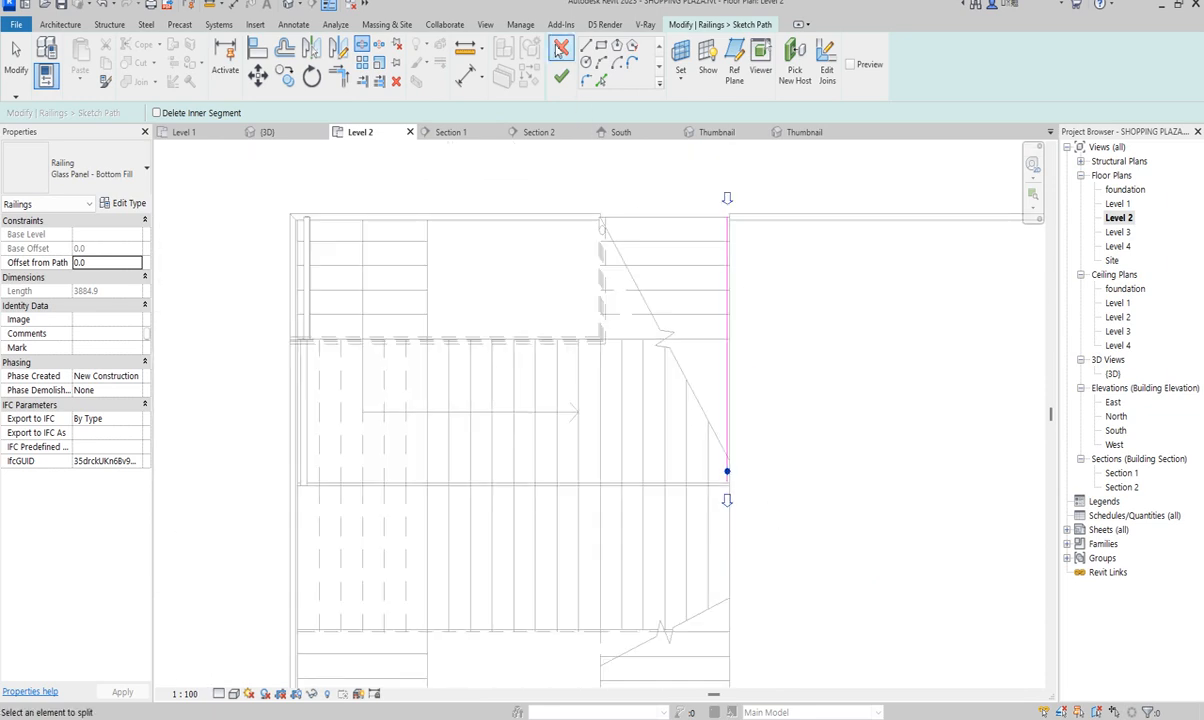
pyautogui.click(561, 77)
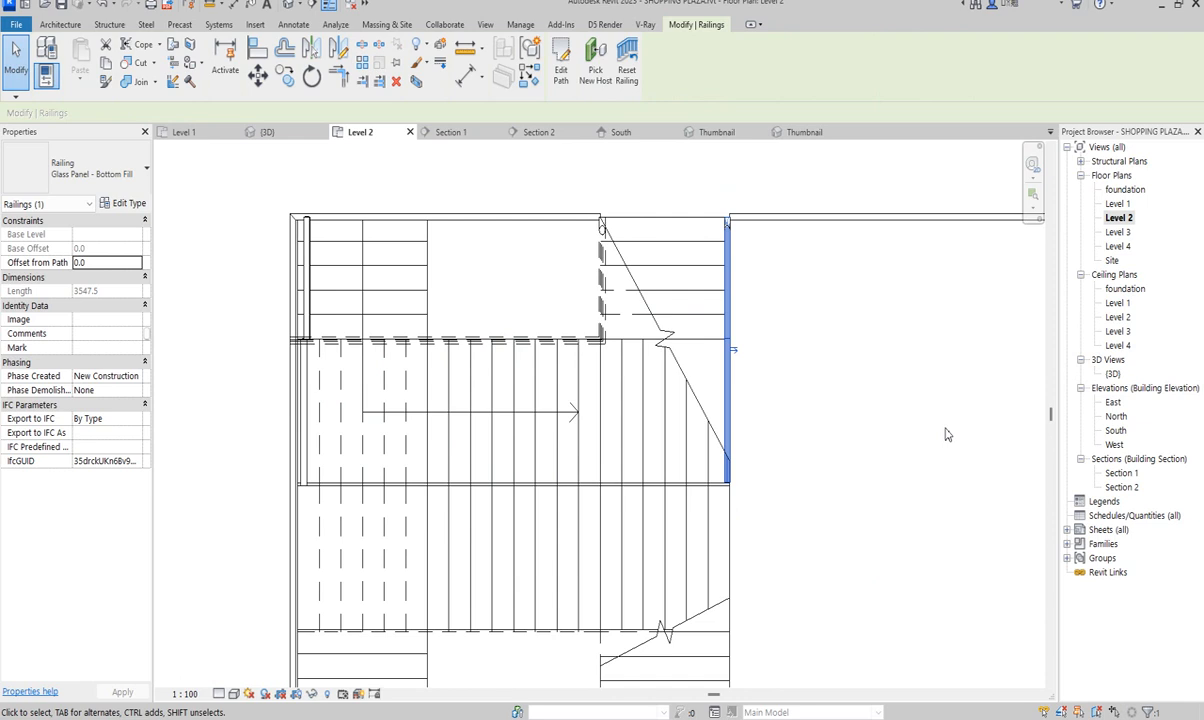
# Step: Examine in the 3D view how the edited railing follows the landing and the short flight
pyautogui.doubleClick(1112, 374)
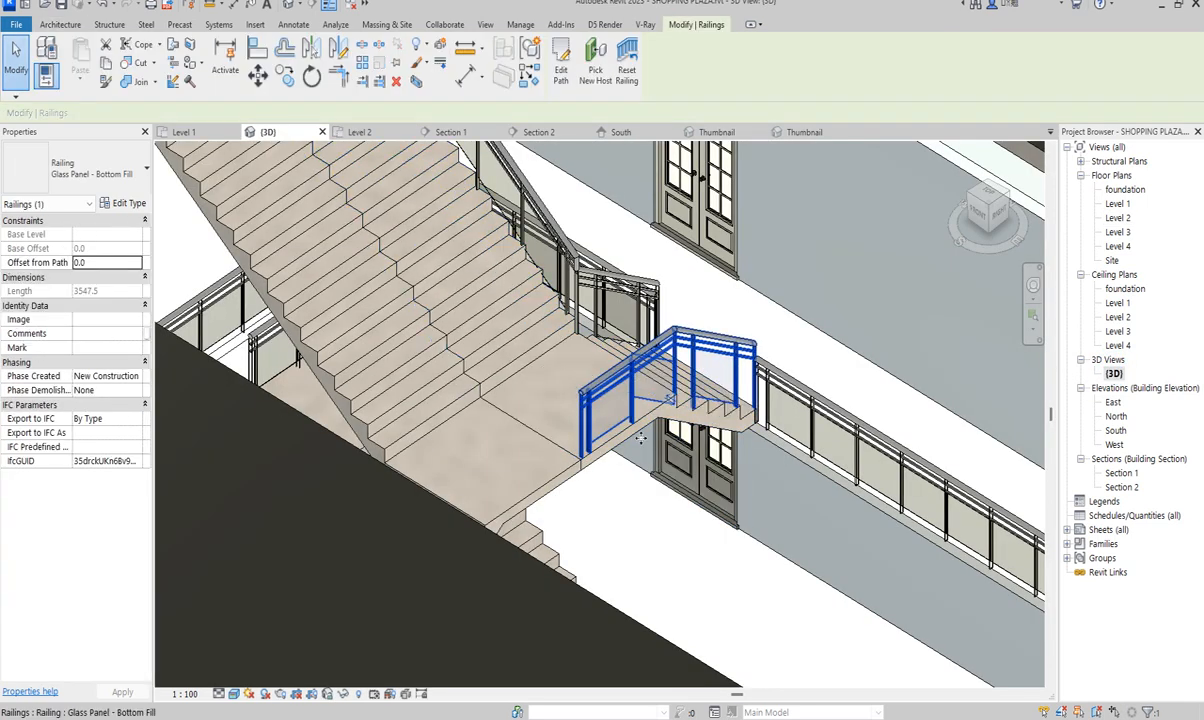
pyautogui.scroll(-1, 657, 568)
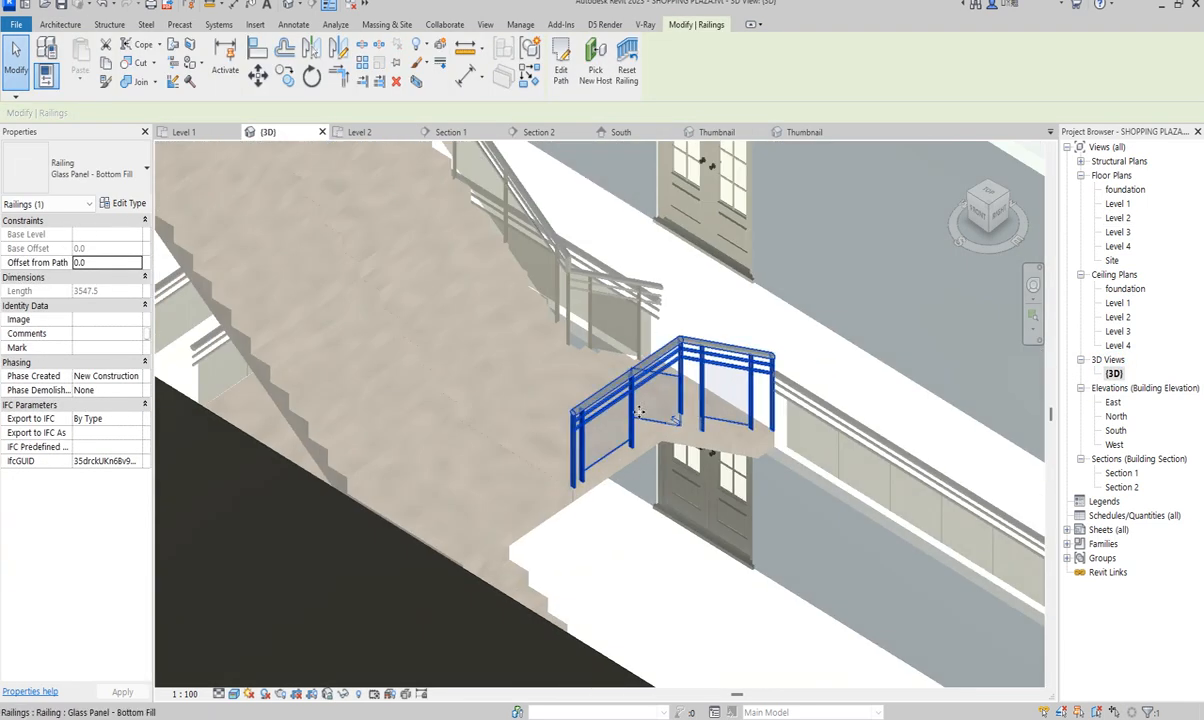
pyautogui.scroll(1, 738, 420)
pyautogui.scroll(-1, 776, 354)
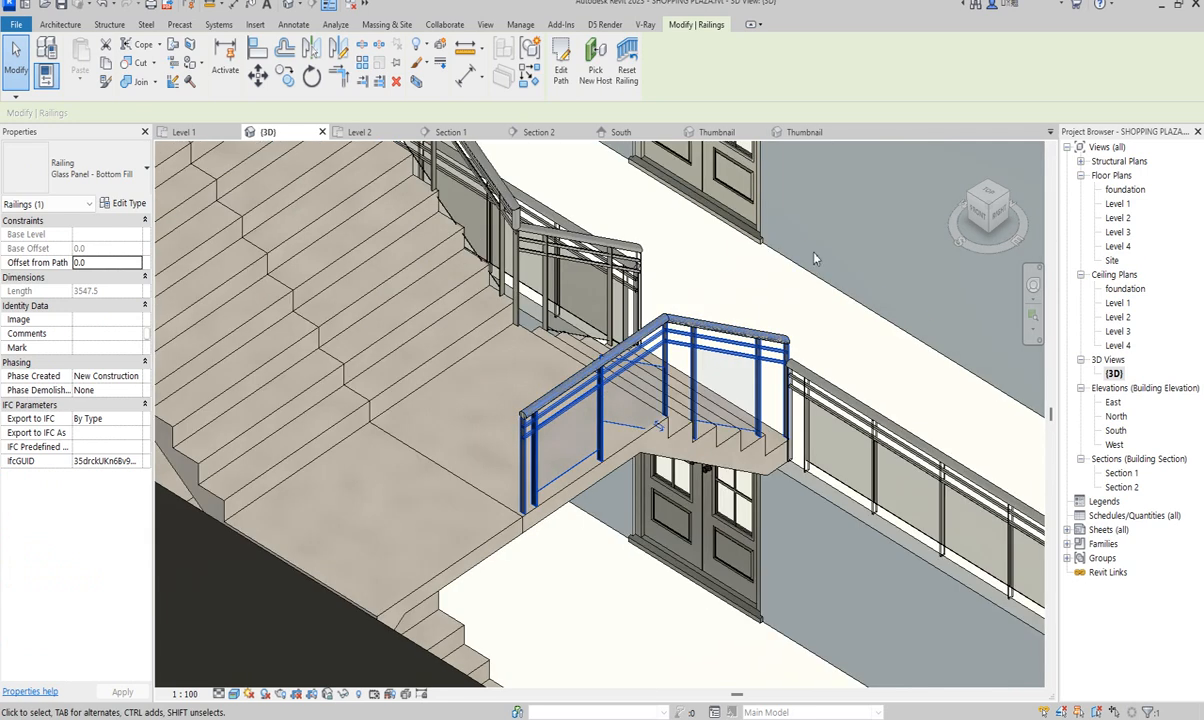
pyautogui.press('Escape')
pyautogui.scroll(2, 722, 404)
pyautogui.scroll(-2, 722, 404)
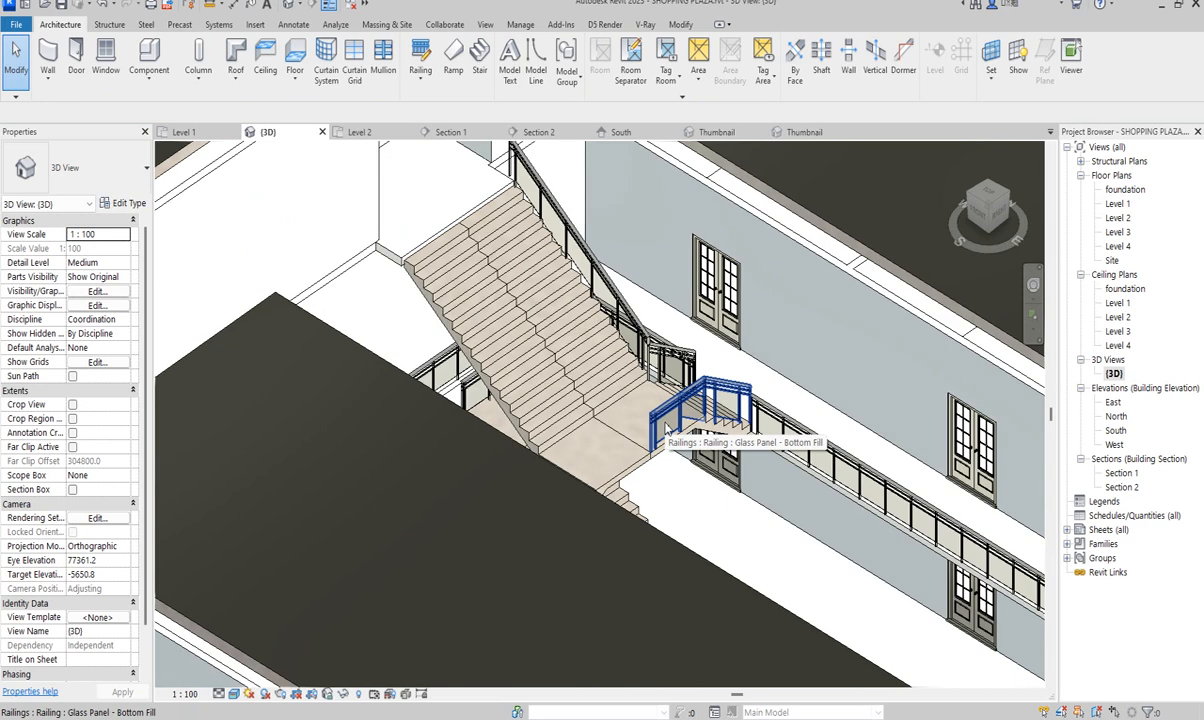
# Step: Mirror the landing railing across the stair's centre line in the Level 2 plan without keeping the original
pyautogui.click(665, 428)
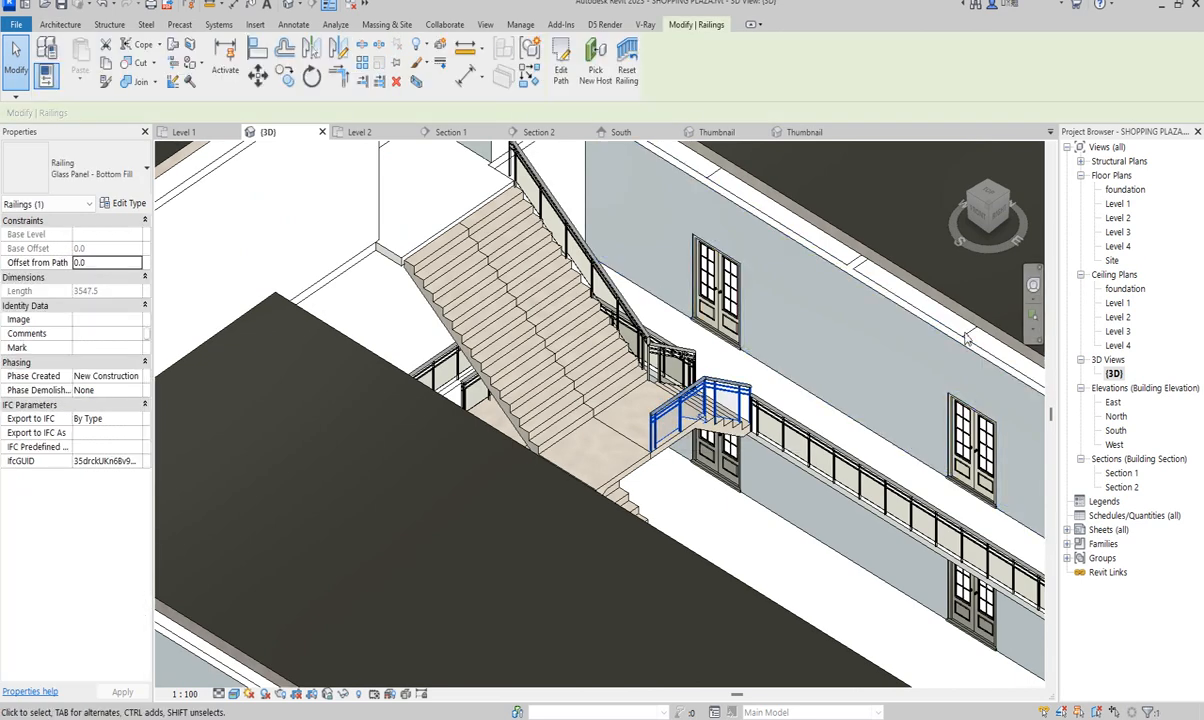
pyautogui.doubleClick(1119, 218)
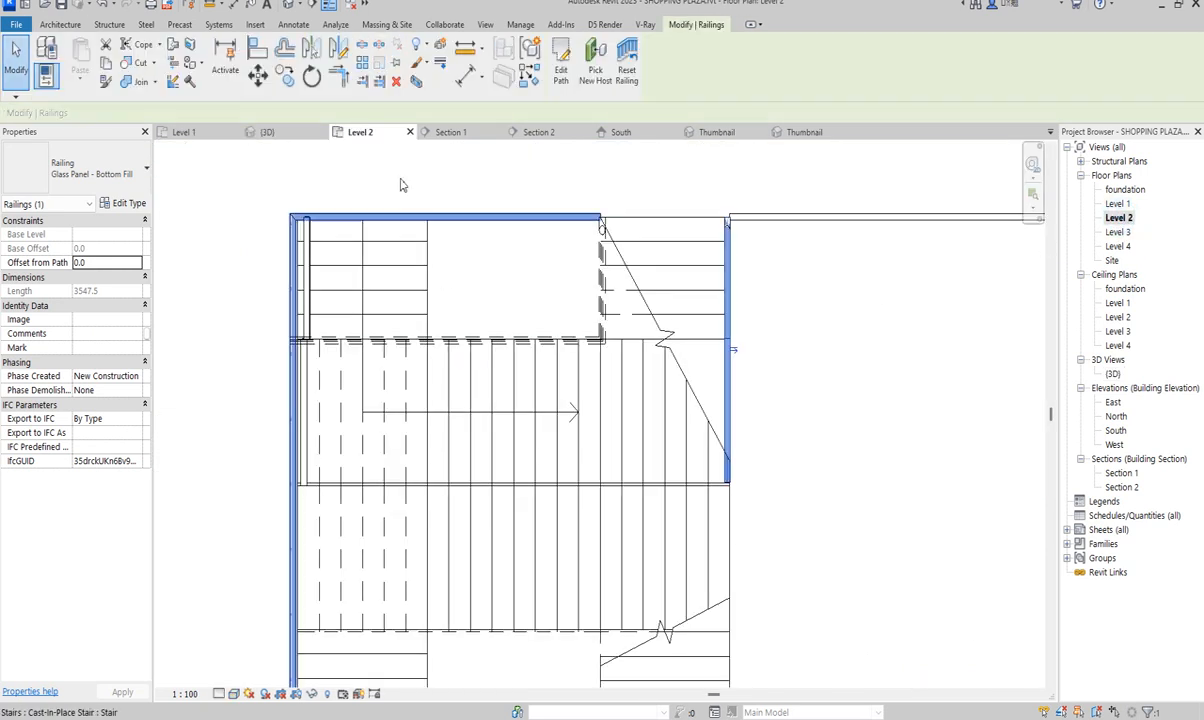
pyautogui.click(337, 47)
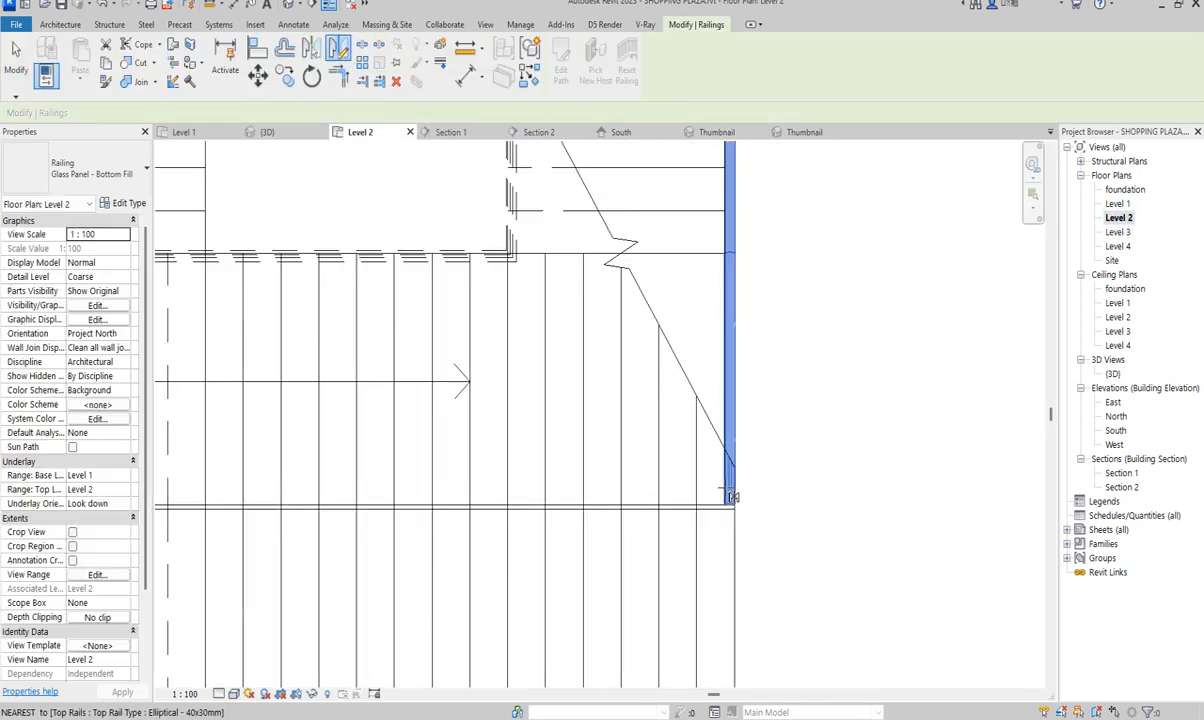
pyautogui.scroll(5, 730, 495)
pyautogui.scroll(3, 735, 510)
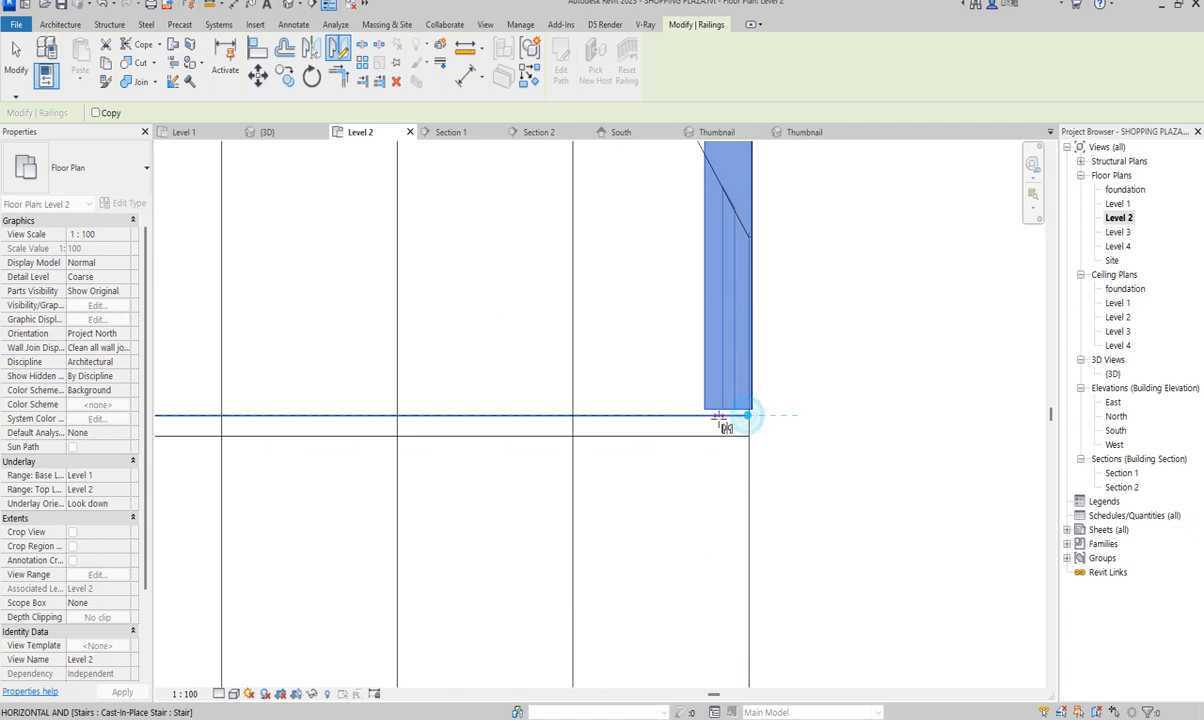
pyautogui.click(722, 428)
pyautogui.scroll(-3, 720, 422)
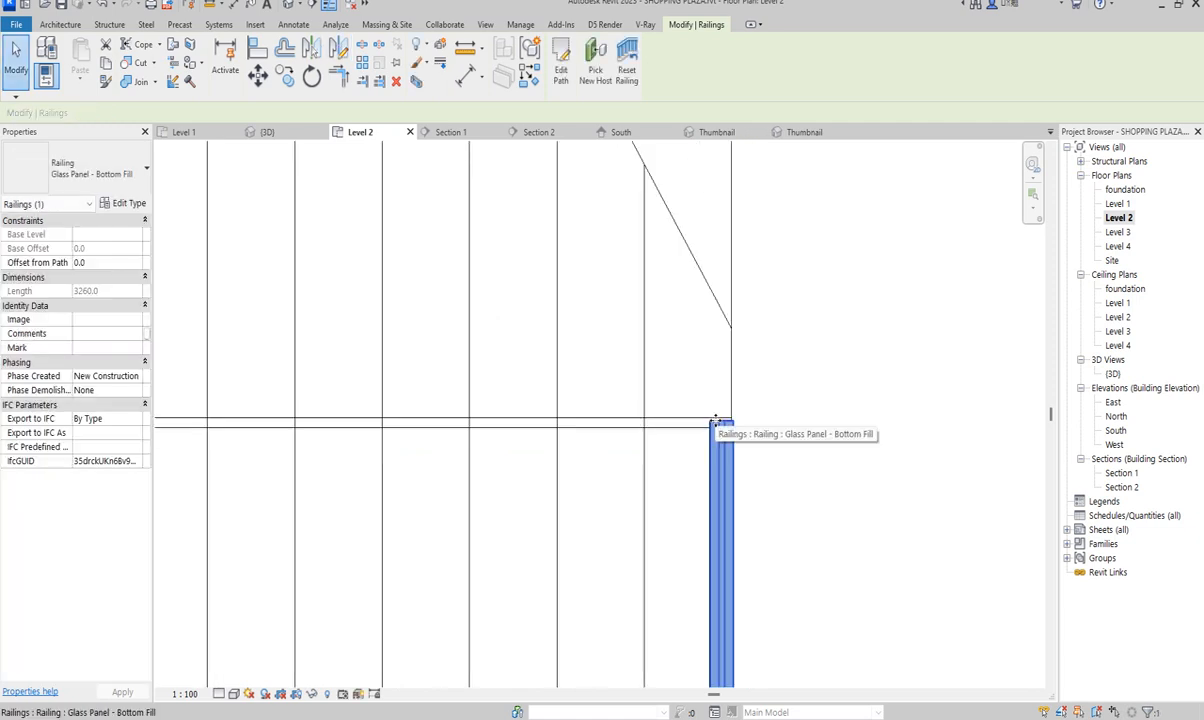
# Step: Mirror the railing back across the stair's centre line with the Copy option on, keeping railings on both halves
pyautogui.click(338, 50)
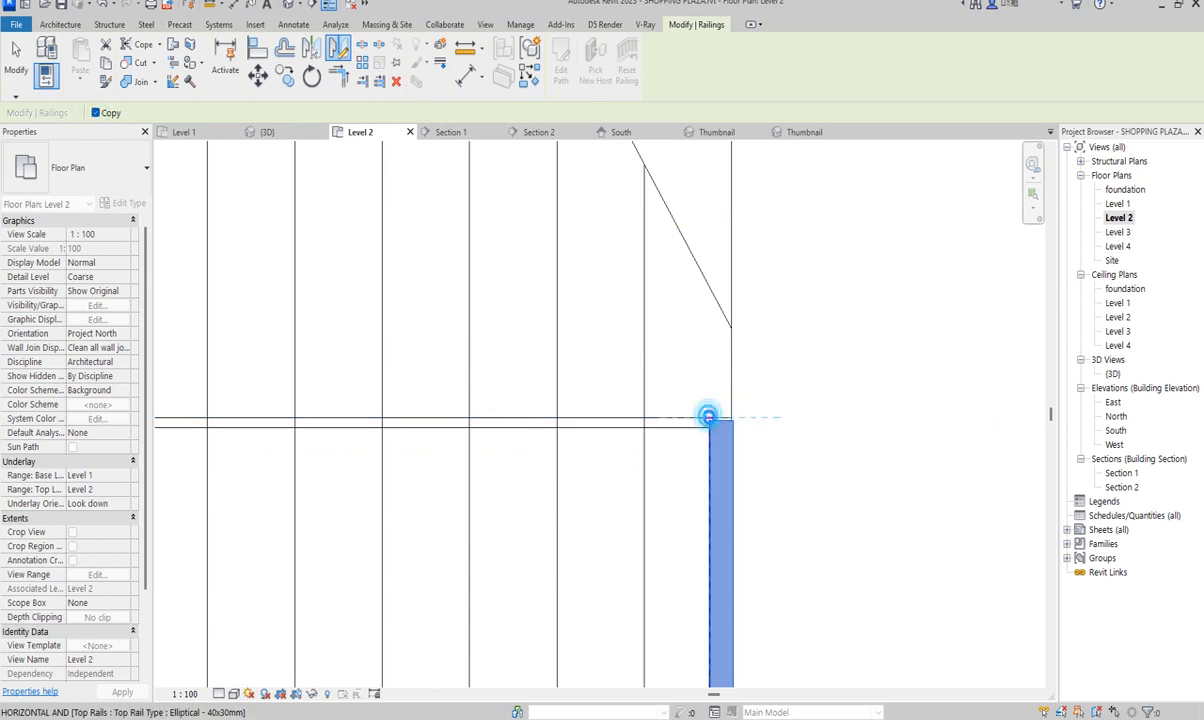
pyautogui.click(709, 417)
pyautogui.click(798, 417)
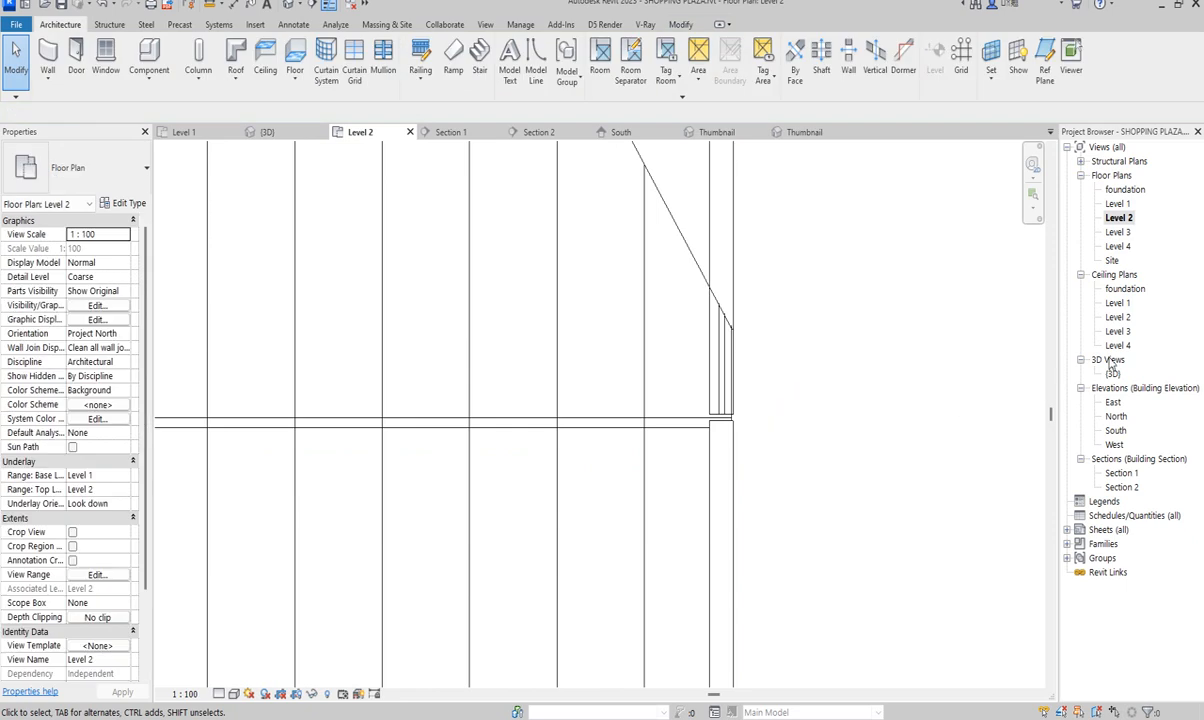
# Step: Mirror the long flight and landing-side glass railing across the stair's centre line in the Level 2 plan, with the Copy option on
pyautogui.doubleClick(1112, 375)
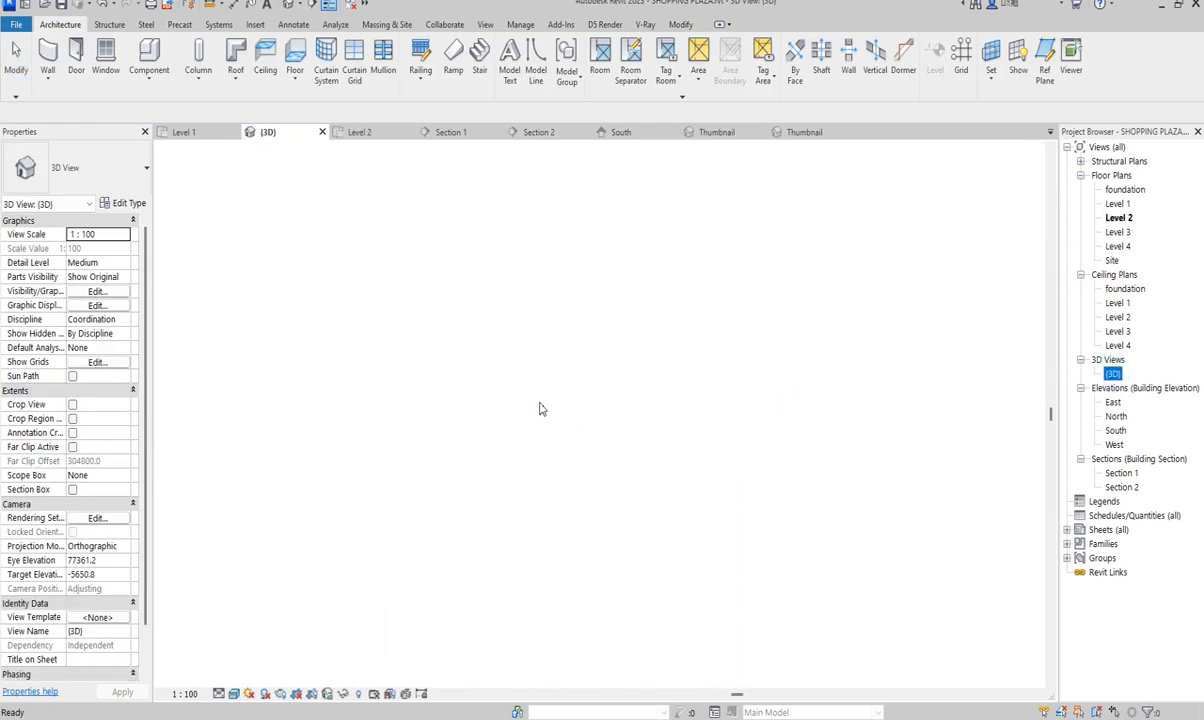
pyautogui.scroll(3, 578, 448)
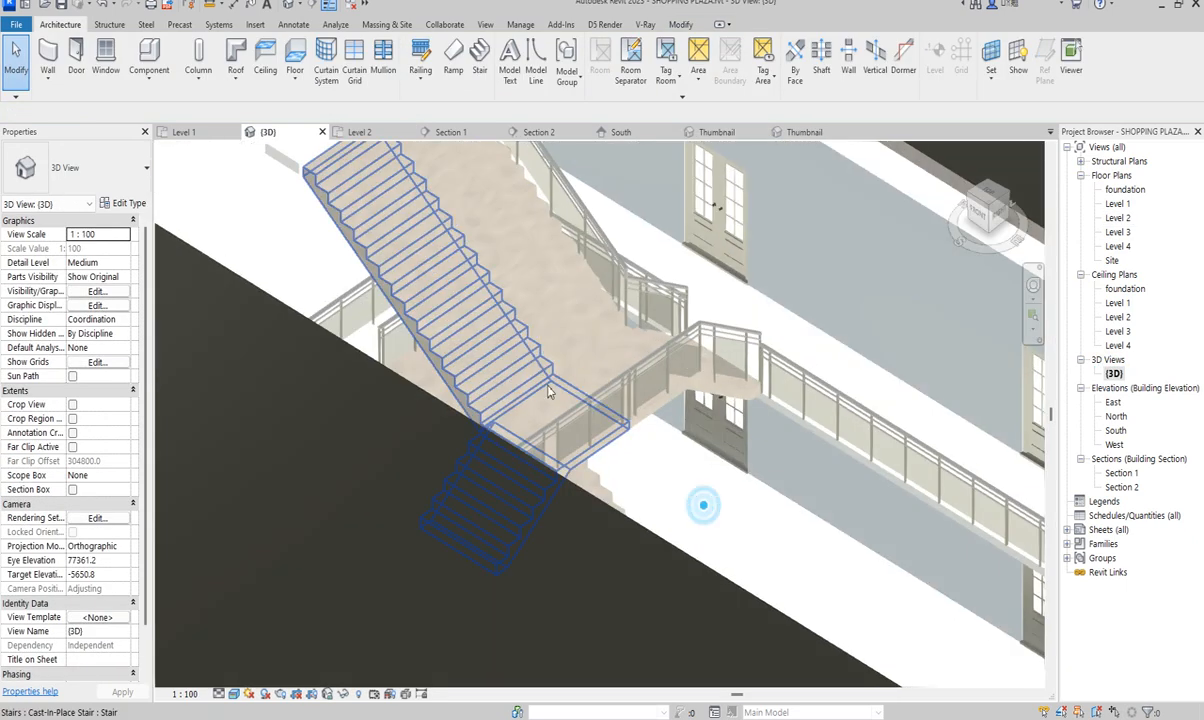
pyautogui.scroll(-4, 548, 392)
pyautogui.scroll(2, 636, 450)
pyautogui.click(610, 340)
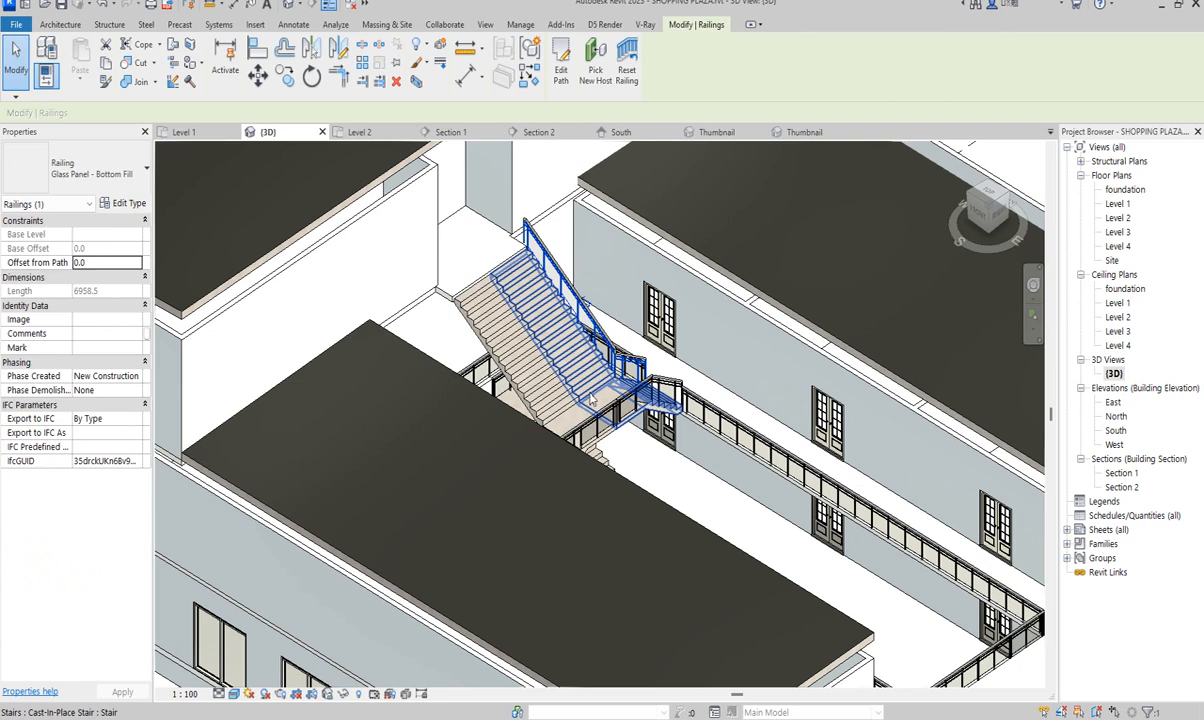
pyautogui.doubleClick(1118, 218)
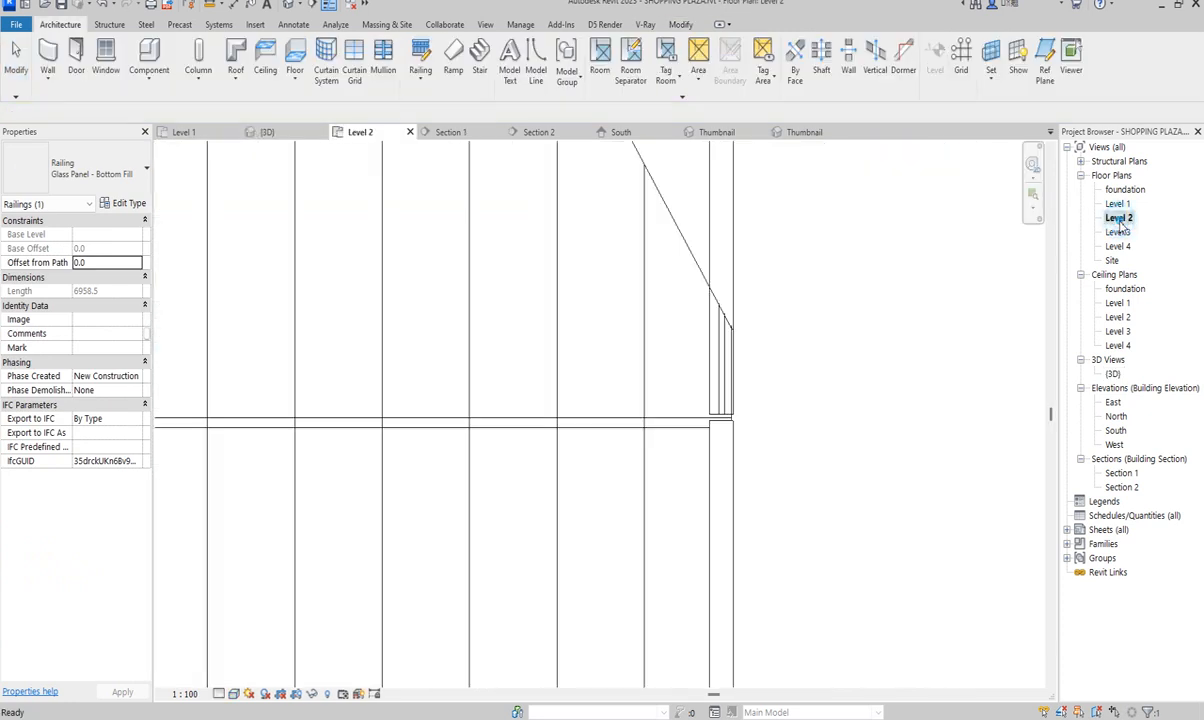
pyautogui.scroll(4, 653, 314)
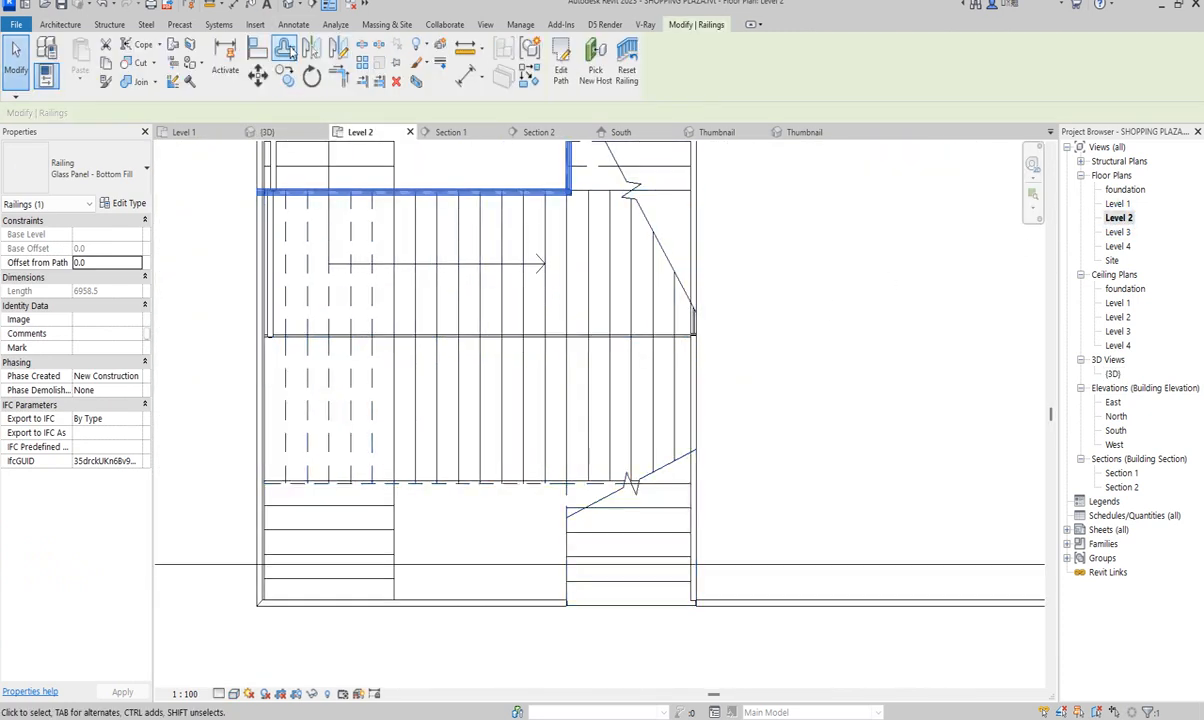
pyautogui.click(337, 48)
pyautogui.scroll(2, 275, 348)
pyautogui.scroll(3, 285, 345)
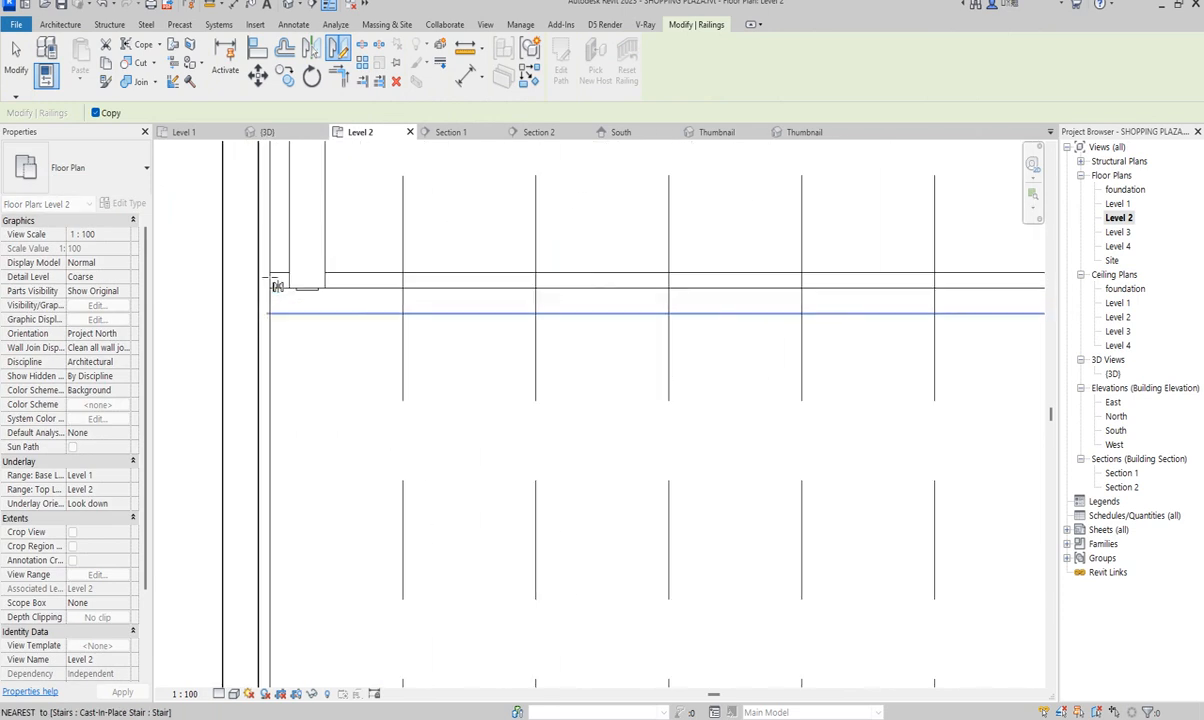
pyautogui.scroll(1, 265, 280)
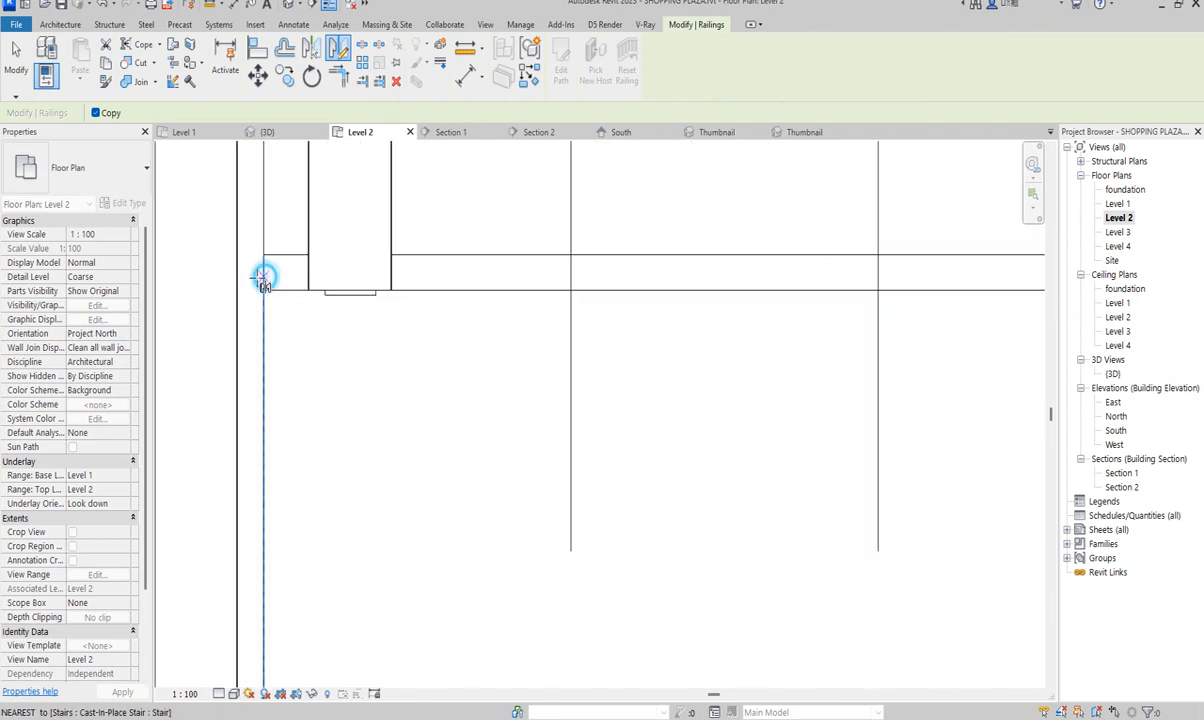
pyautogui.click(257, 278)
# Step: Examine the mirrored railing copy in the Level 2 plan and both stair halves in the 3D view
pyautogui.scroll(-5, 320, 317)
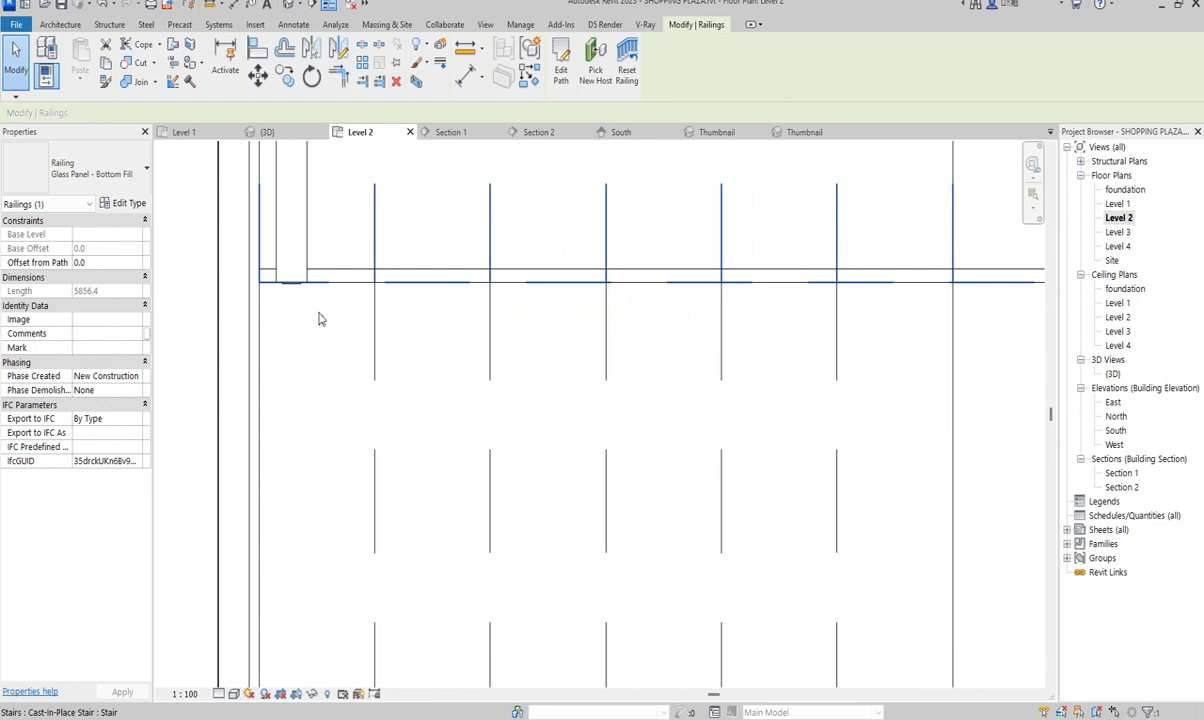
pyautogui.scroll(6, 580, 455)
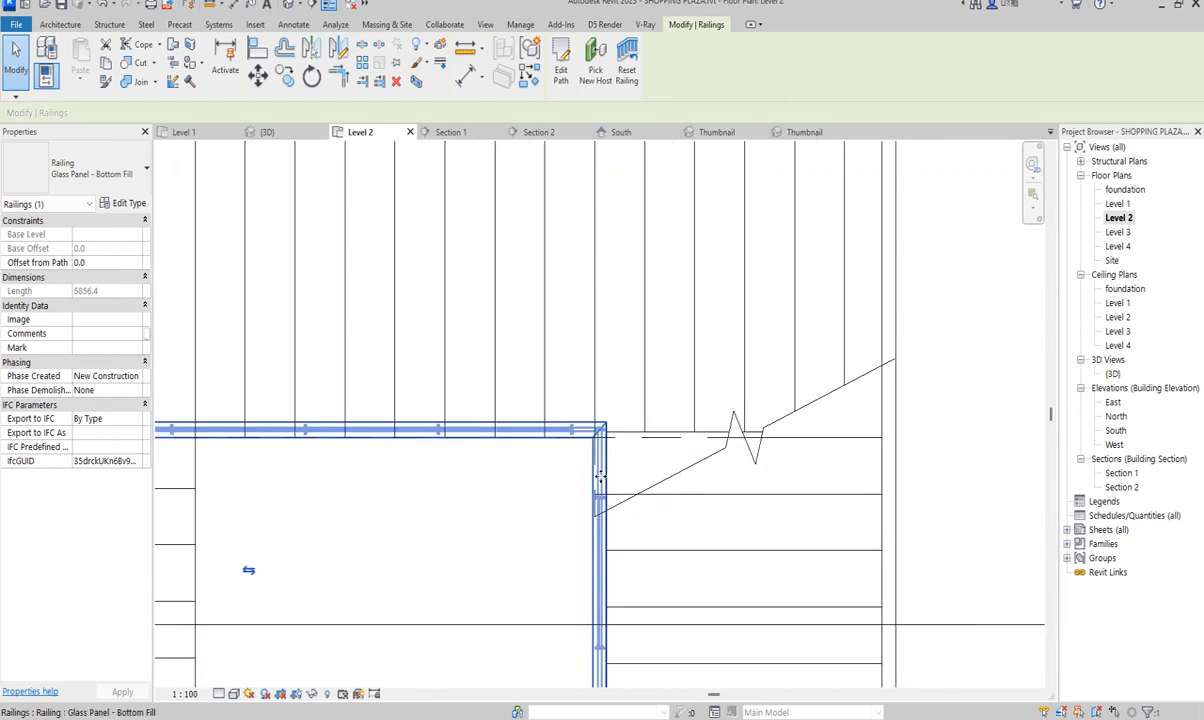
pyautogui.scroll(-4, 600, 415)
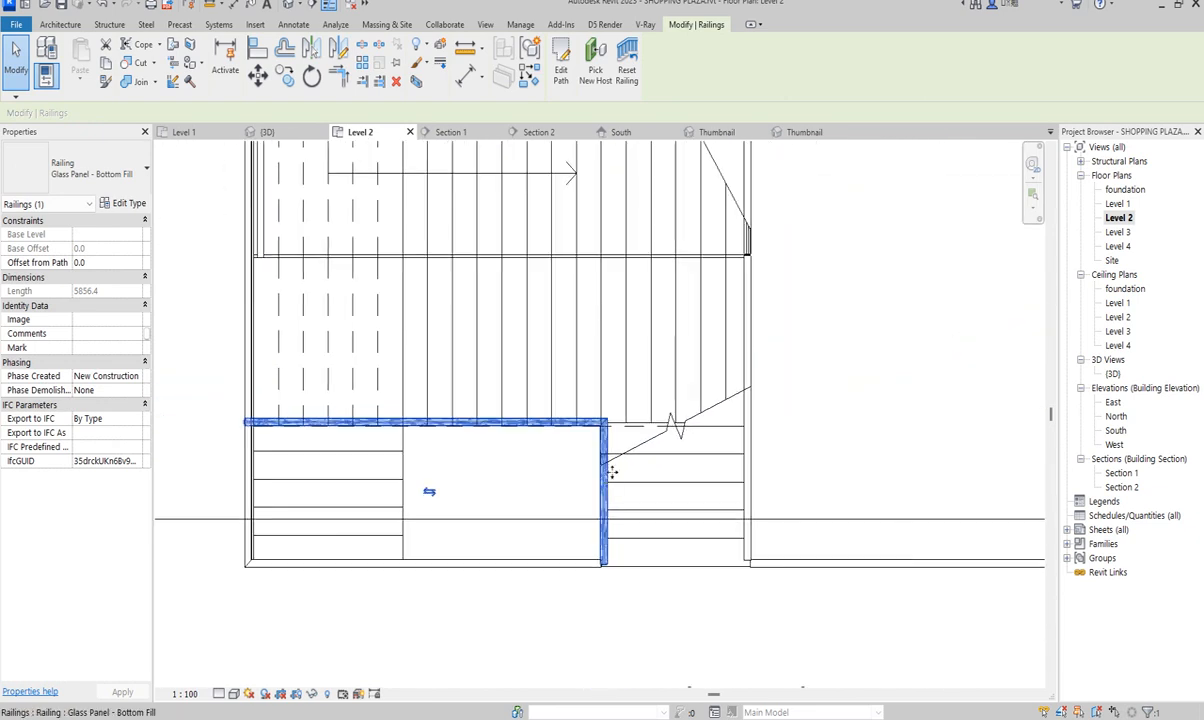
pyautogui.scroll(-5, 600, 420)
pyautogui.press('Escape')
pyautogui.scroll(-2, 750, 327)
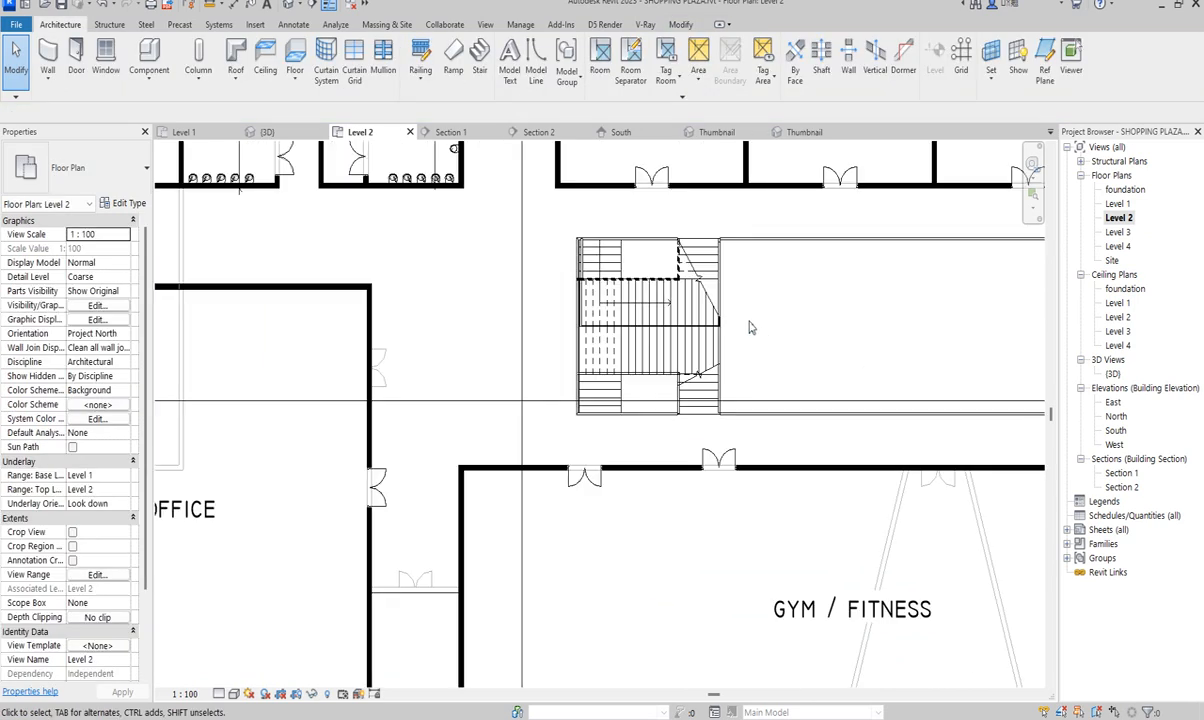
pyautogui.doubleClick(1113, 373)
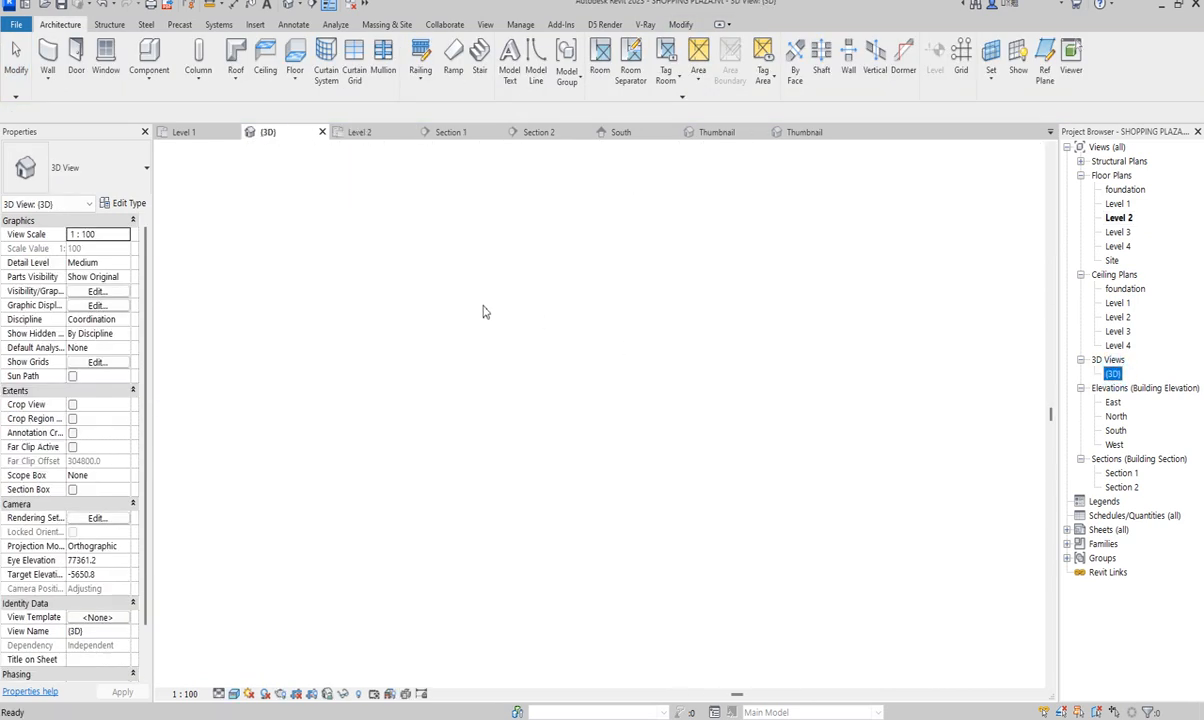
pyautogui.scroll(3, 570, 422)
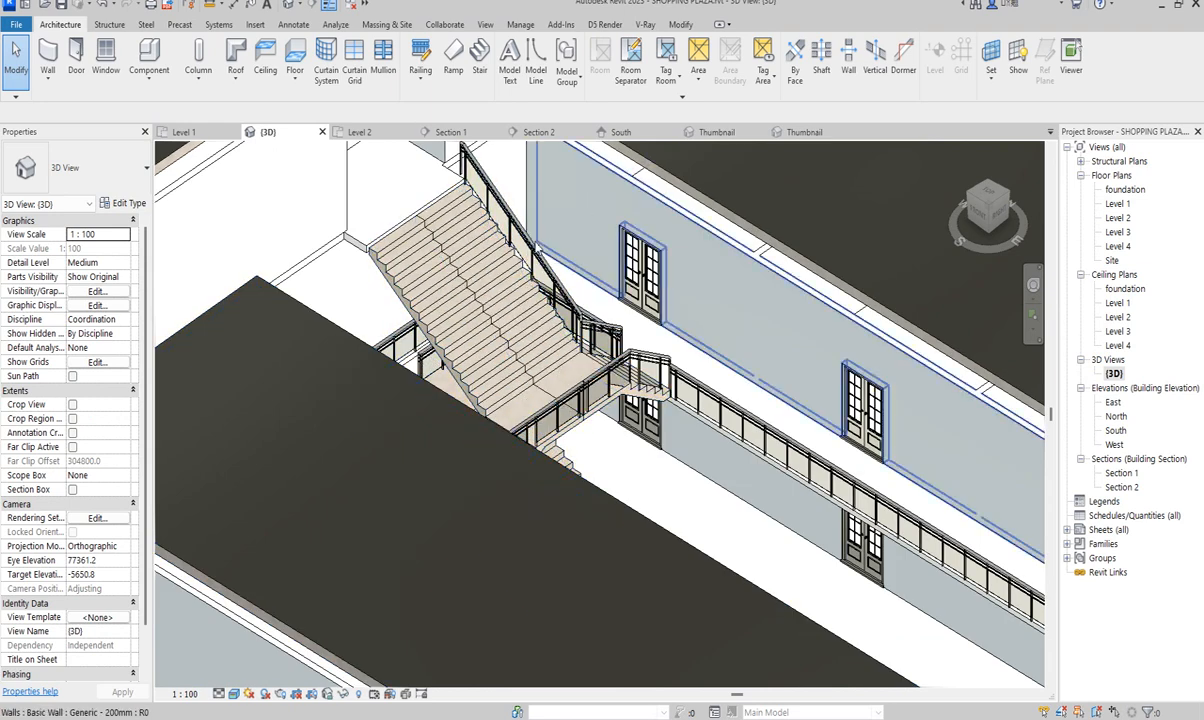
pyautogui.click(514, 255)
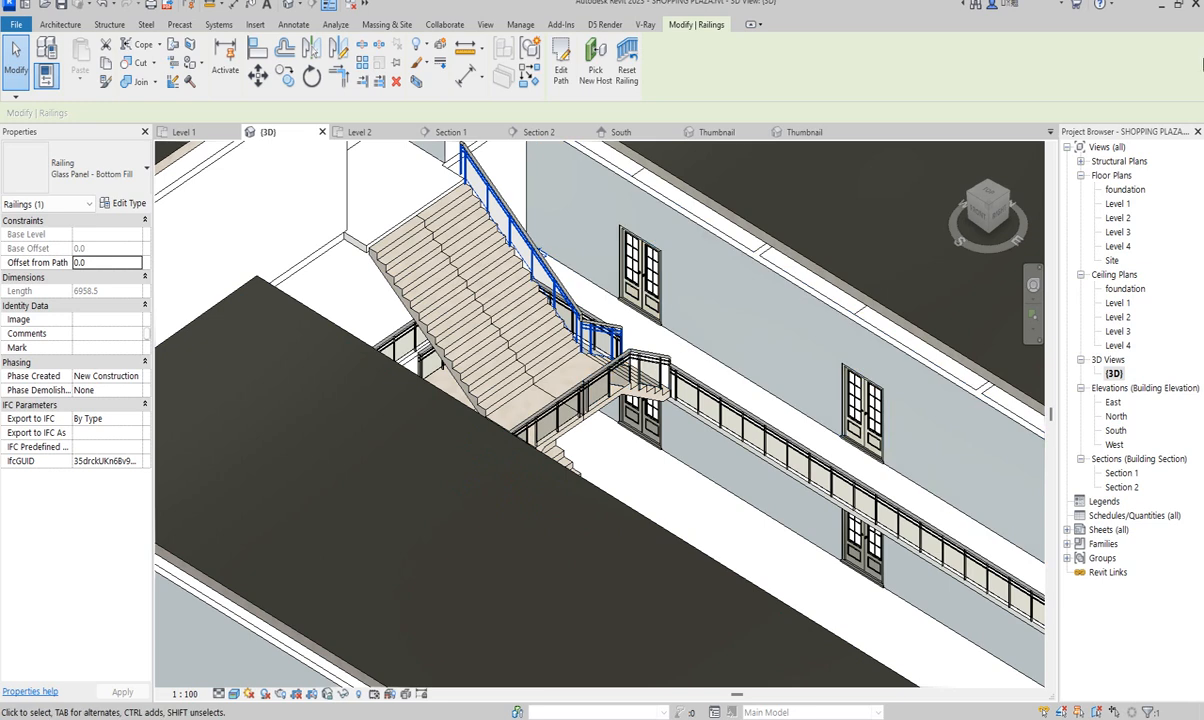
# Step: Assign the mirrored half's stair as the new host of the copied flight railing in the Level 2 plan
pyautogui.doubleClick(1118, 217)
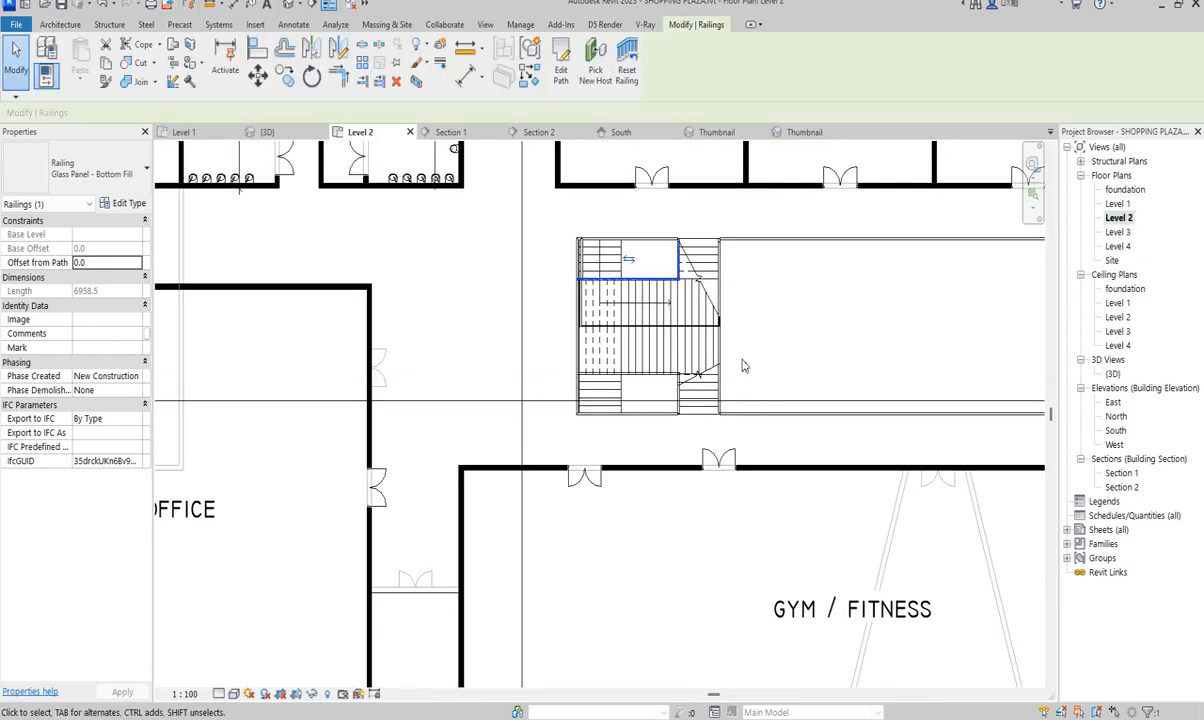
pyautogui.scroll(5, 662, 368)
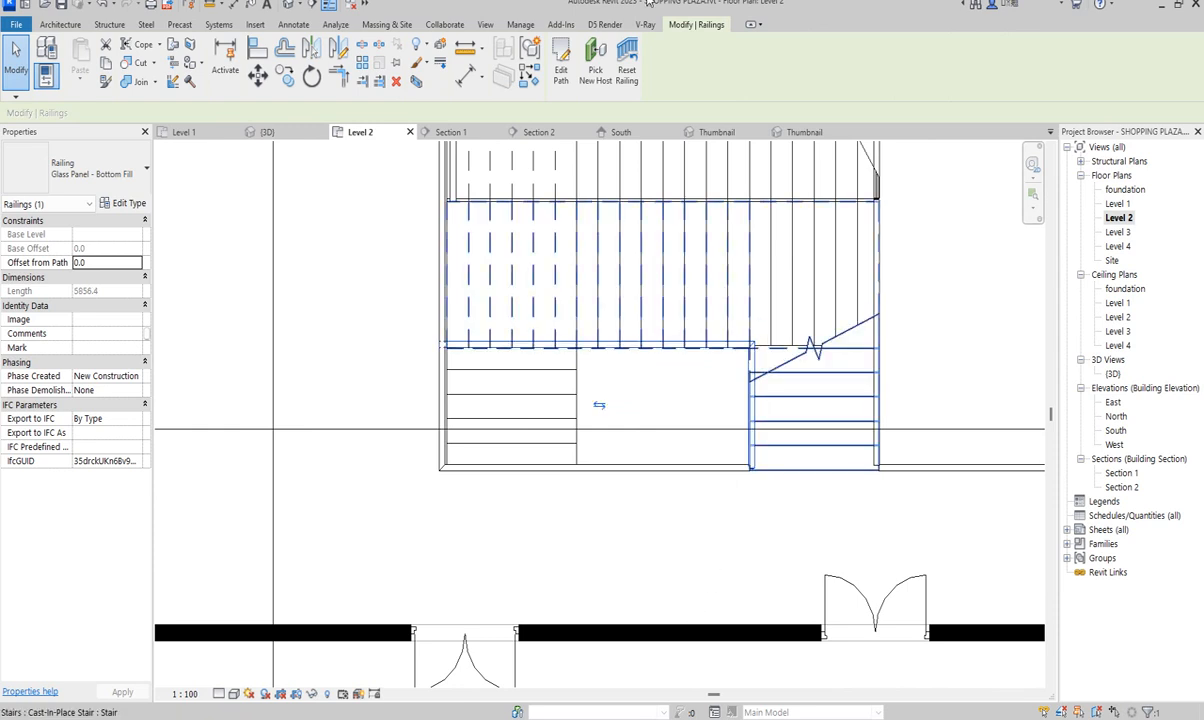
pyautogui.click(595, 72)
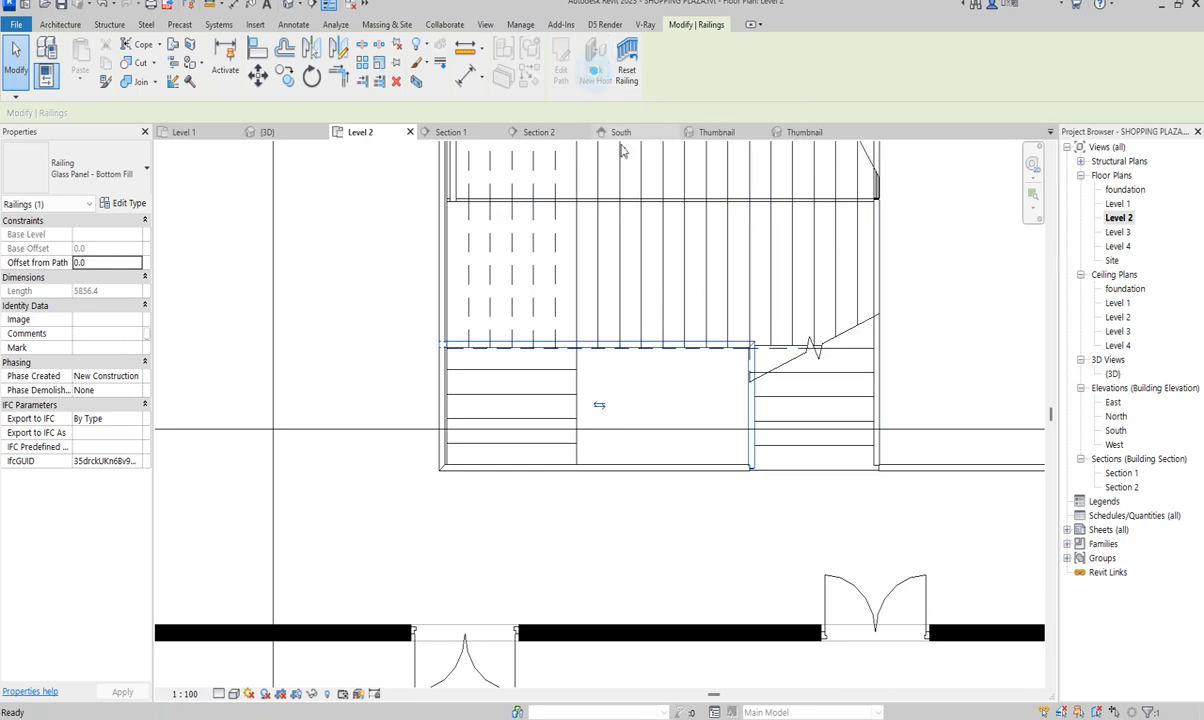
pyautogui.click(730, 297)
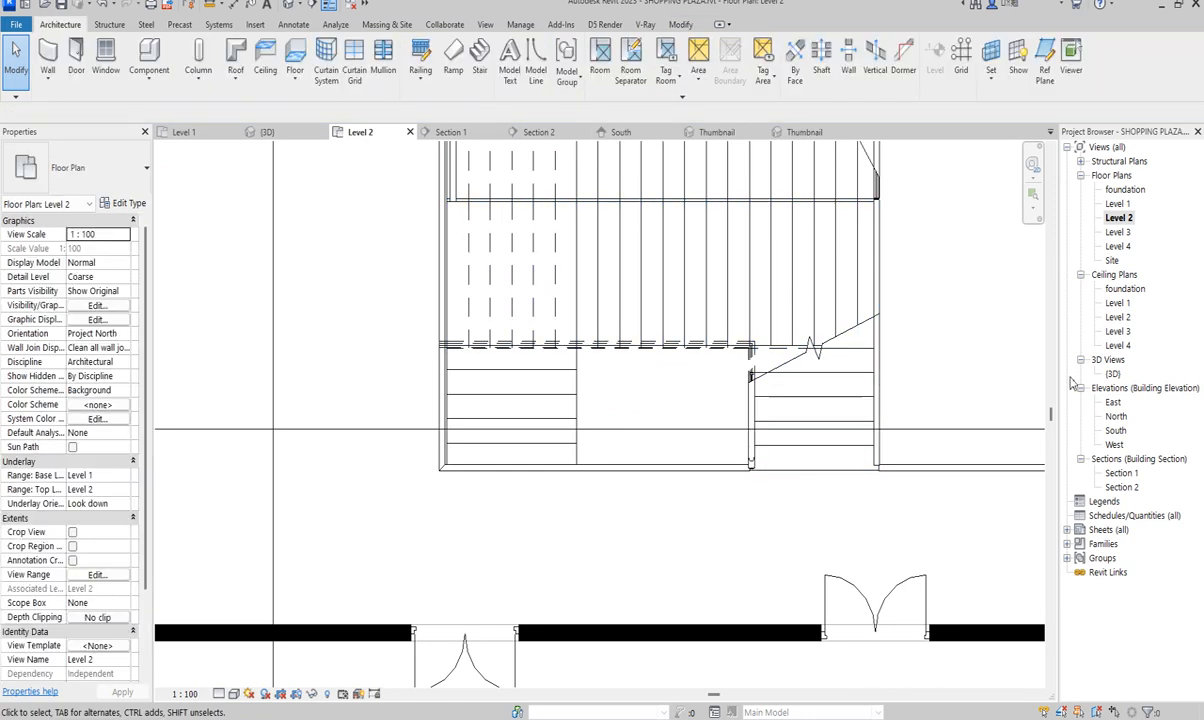
# Step: Assign the stair as the new host of the mirrored landing railing and inspect the railings around the landing in the 3D view
pyautogui.doubleClick(1112, 374)
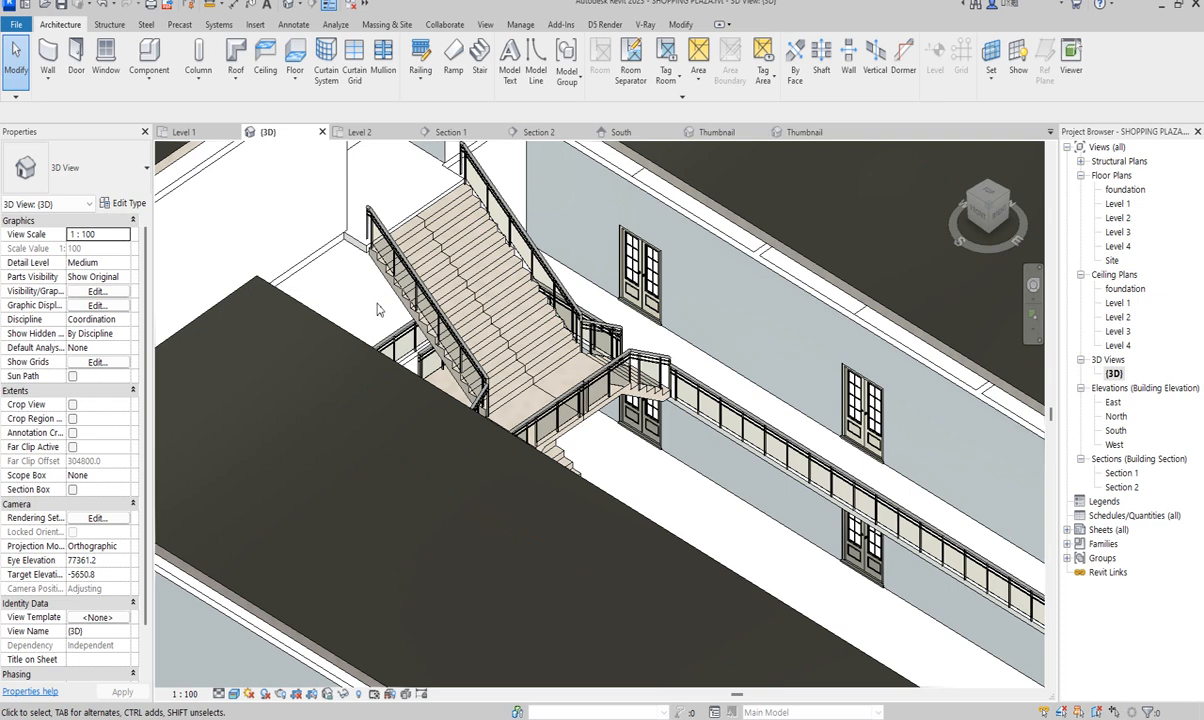
pyautogui.click(540, 423)
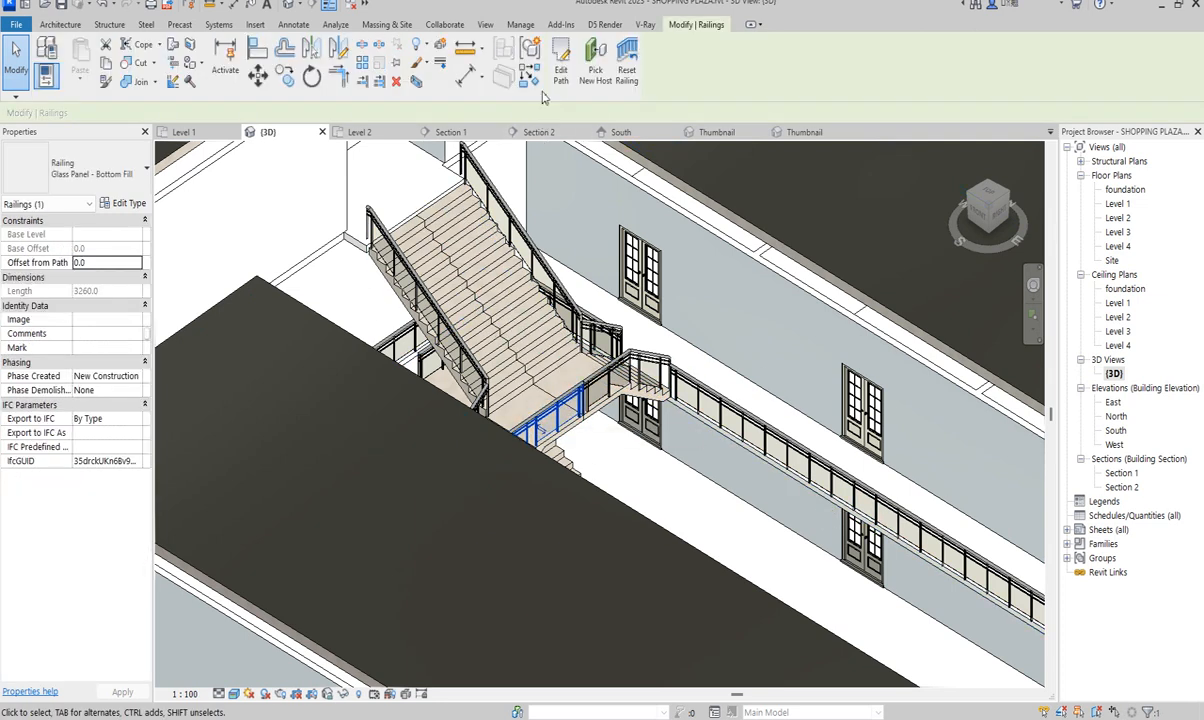
pyautogui.click(595, 70)
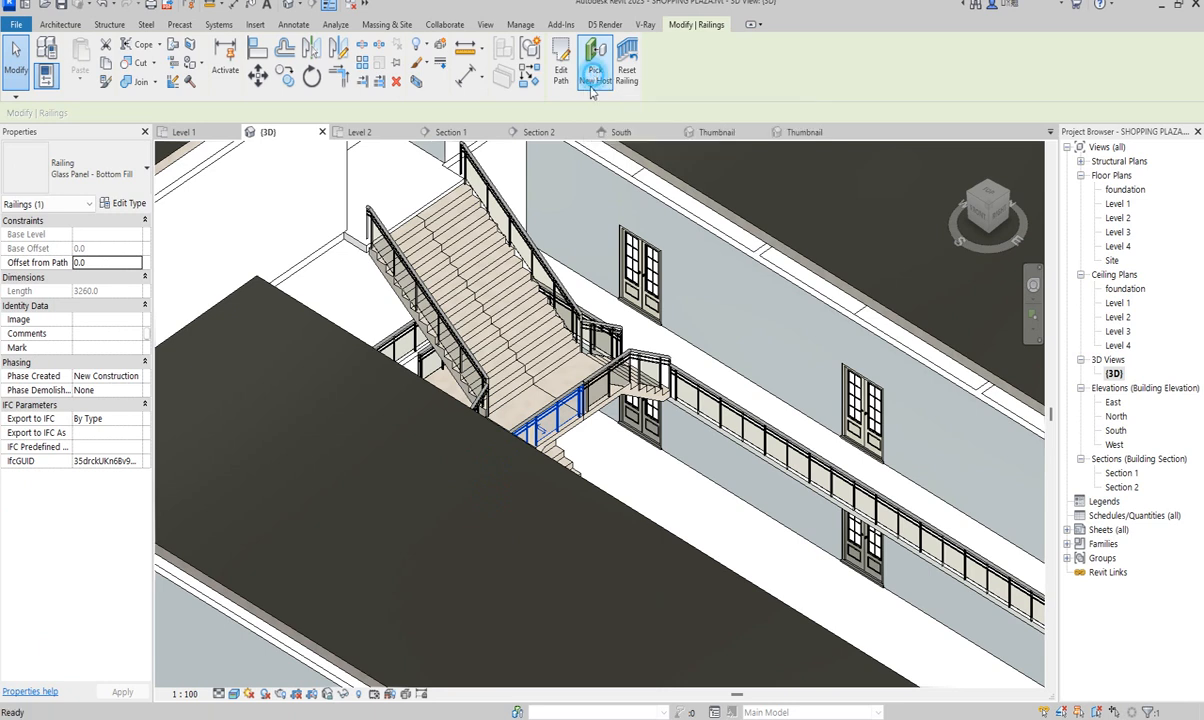
pyautogui.click(497, 380)
pyautogui.press('Escape')
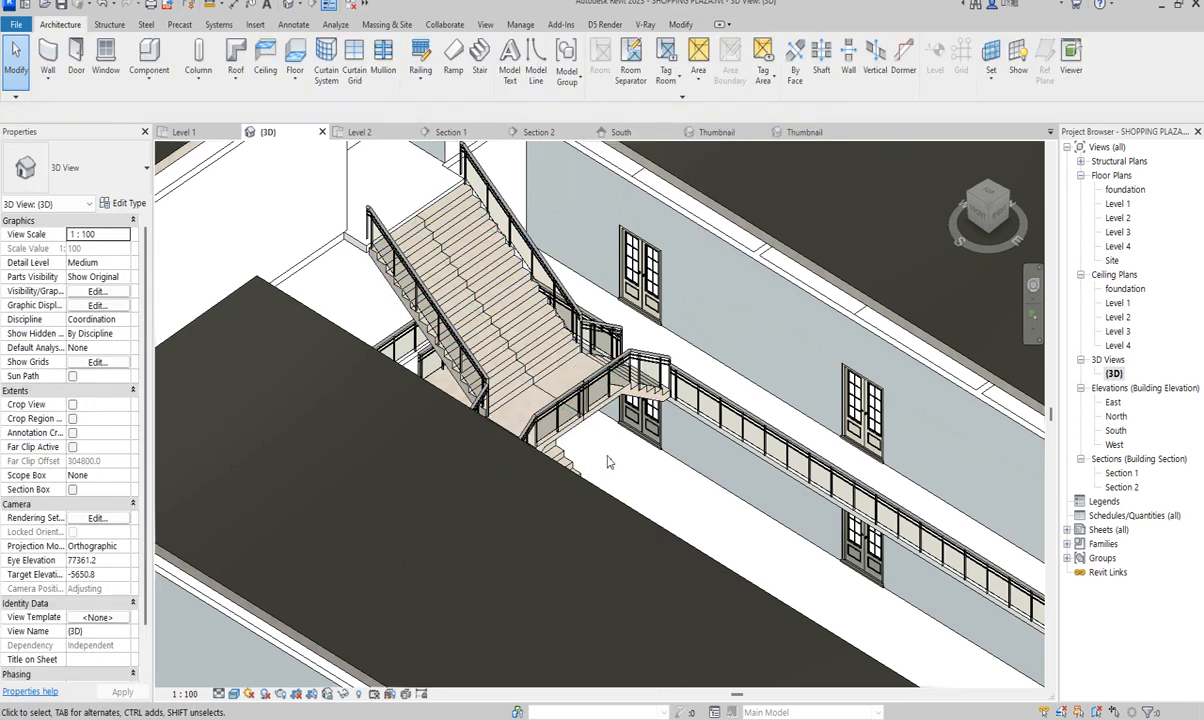
pyautogui.scroll(-3, 618, 458)
pyautogui.scroll(6, 592, 385)
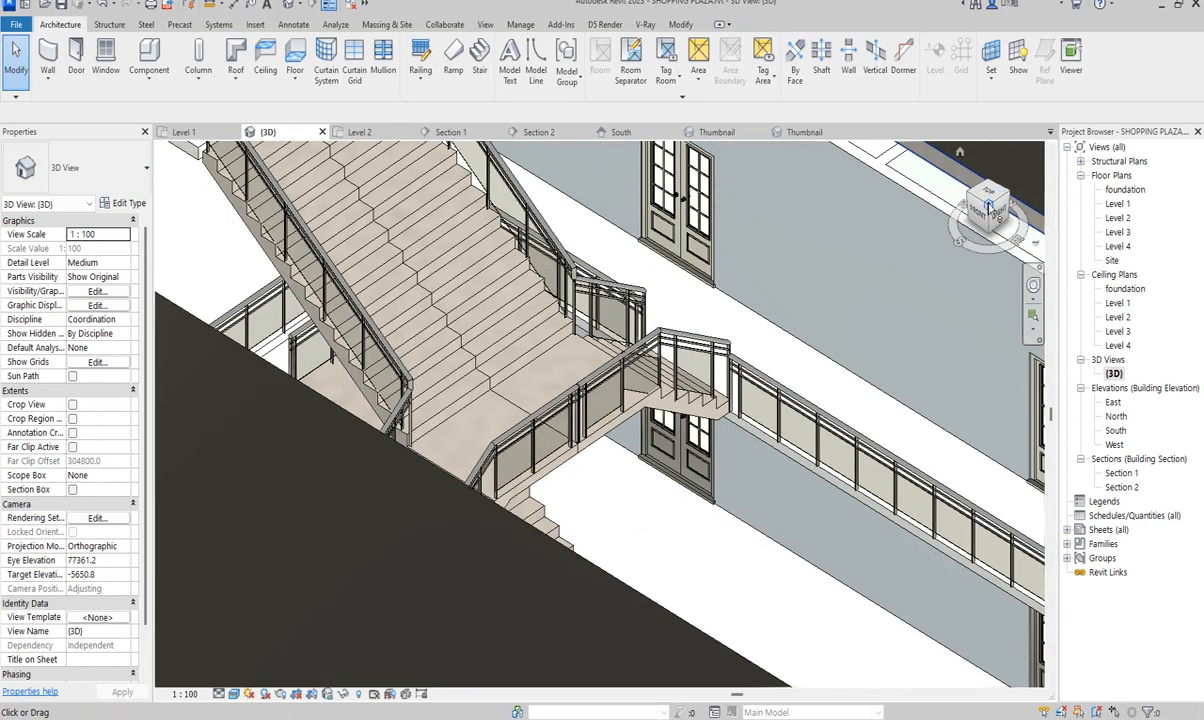
pyautogui.moveTo(988, 208)
pyautogui.mouseDown()
pyautogui.moveTo(827, 217)
pyautogui.moveTo(836, 203)
pyautogui.mouseUp()
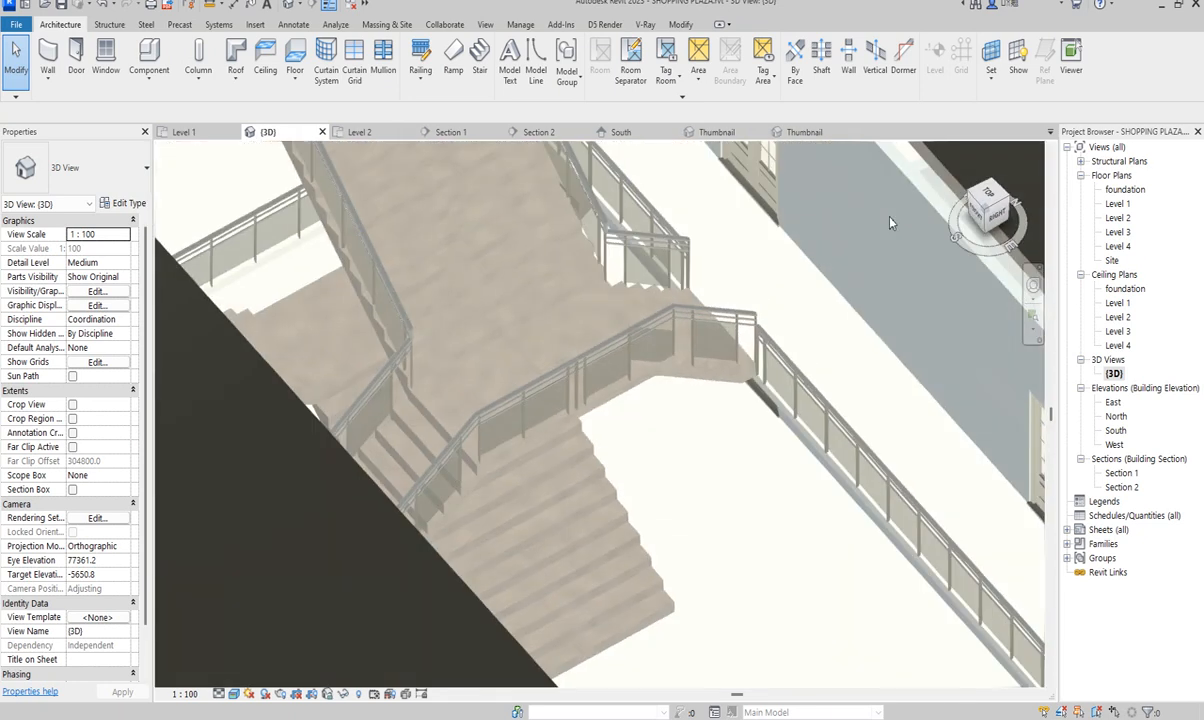
pyautogui.scroll(-3, 750, 305)
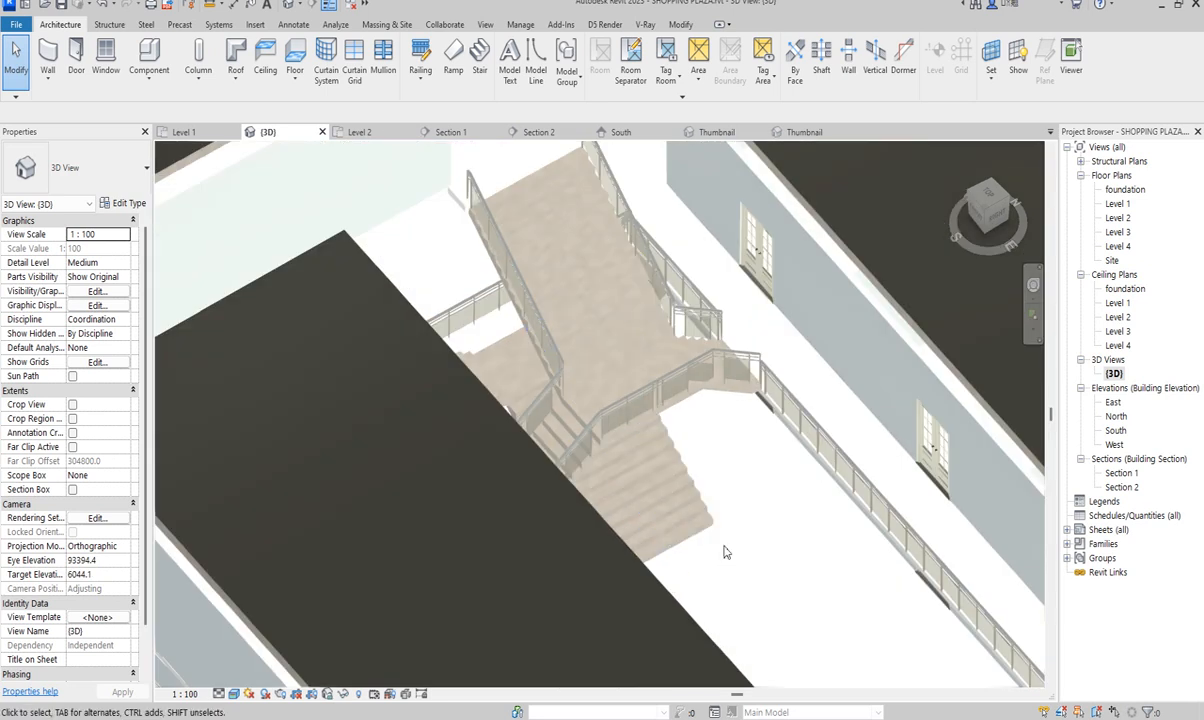
# Step: In the Level 1 plan, sketch a glass railing path about 4260 mm long along the northern outer edge of the lower main flight
pyautogui.doubleClick(1119, 204)
pyautogui.scroll(-5, 720, 427)
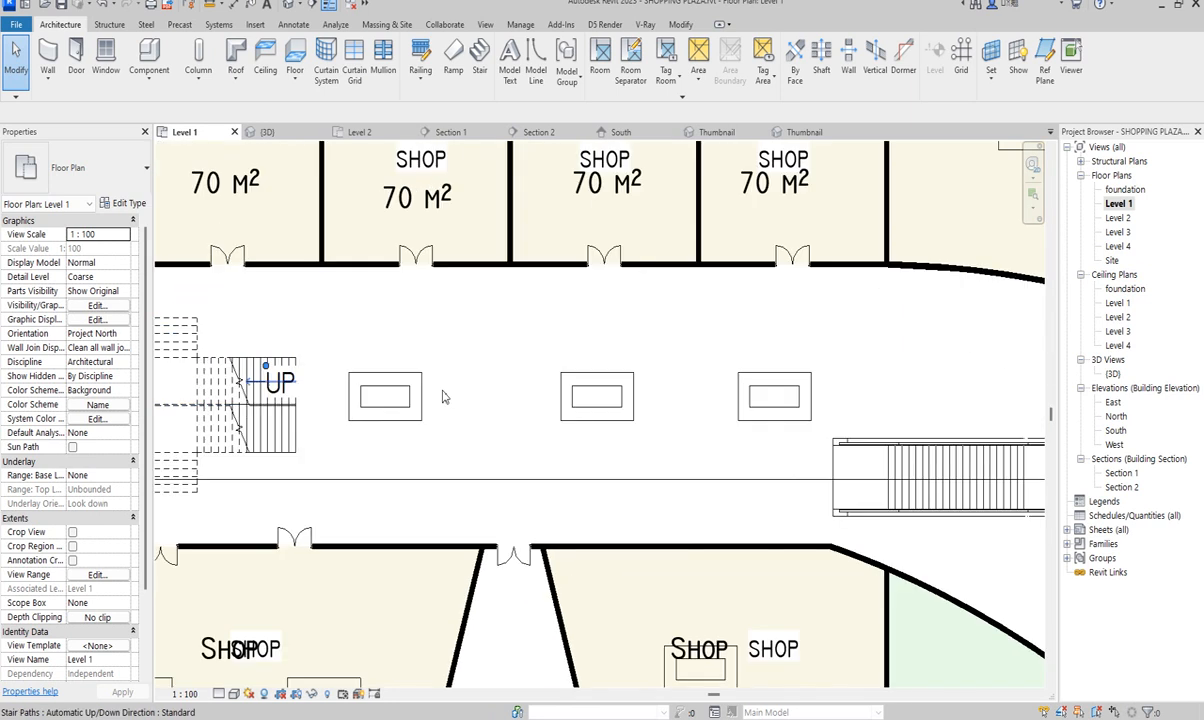
pyautogui.scroll(5, 720, 427)
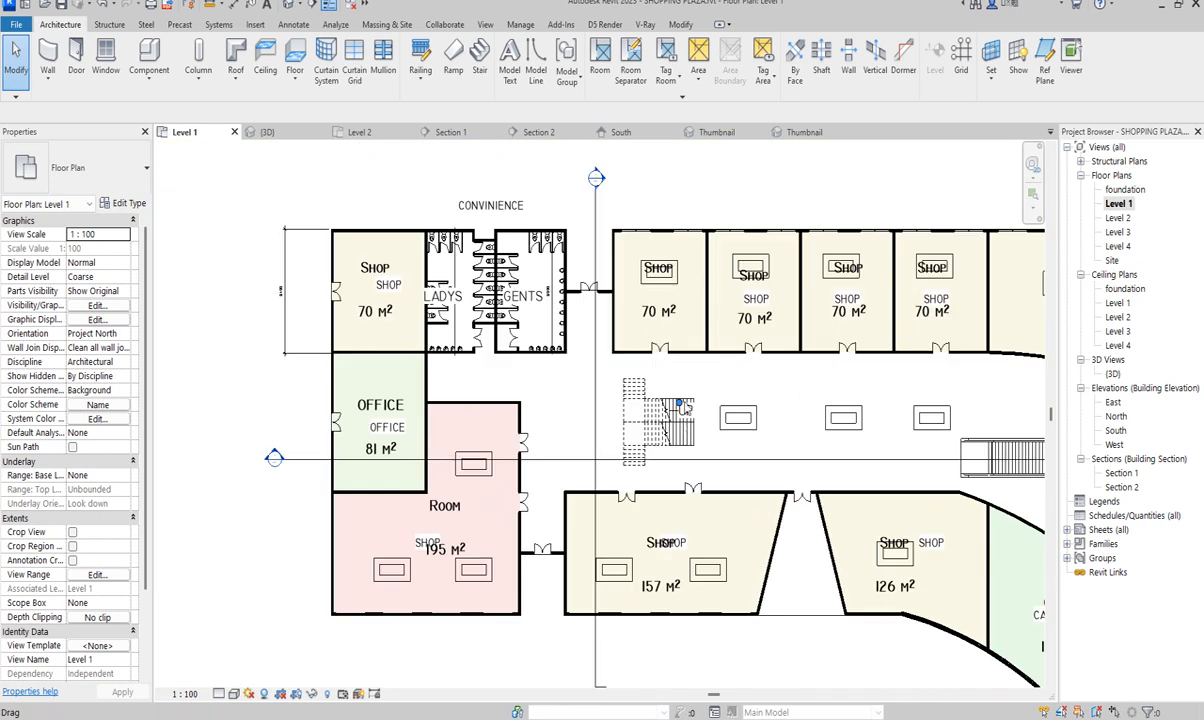
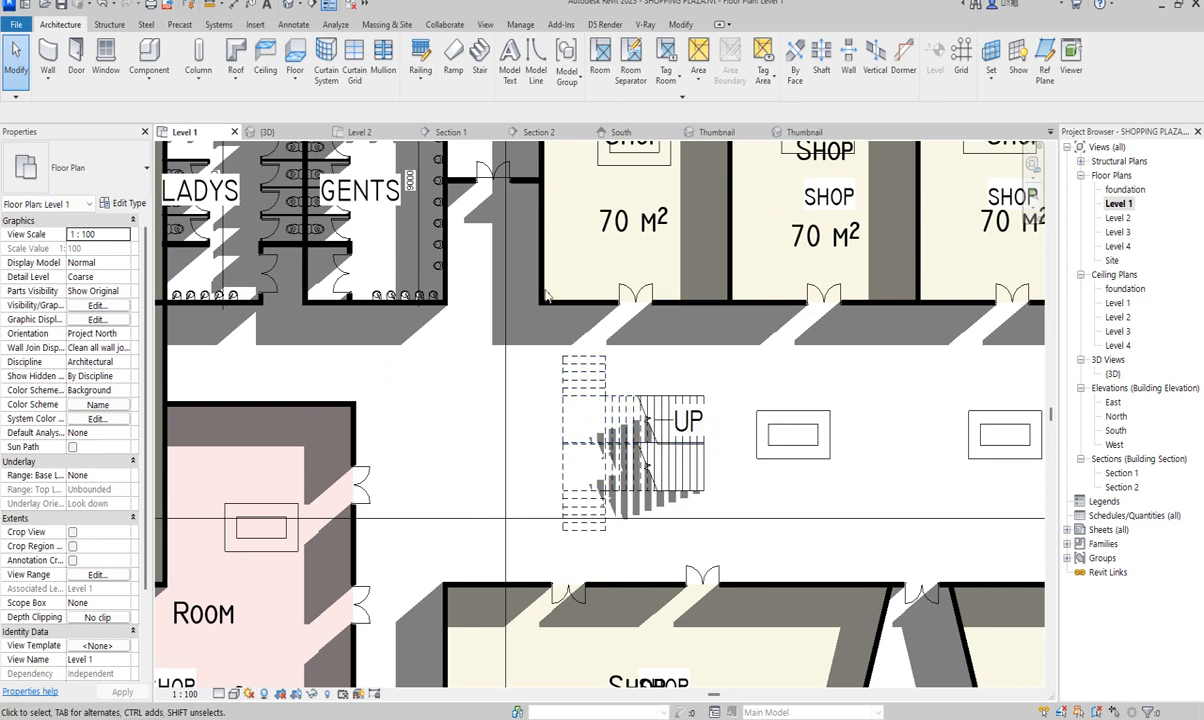
pyautogui.click(420, 82)
pyautogui.click(448, 108)
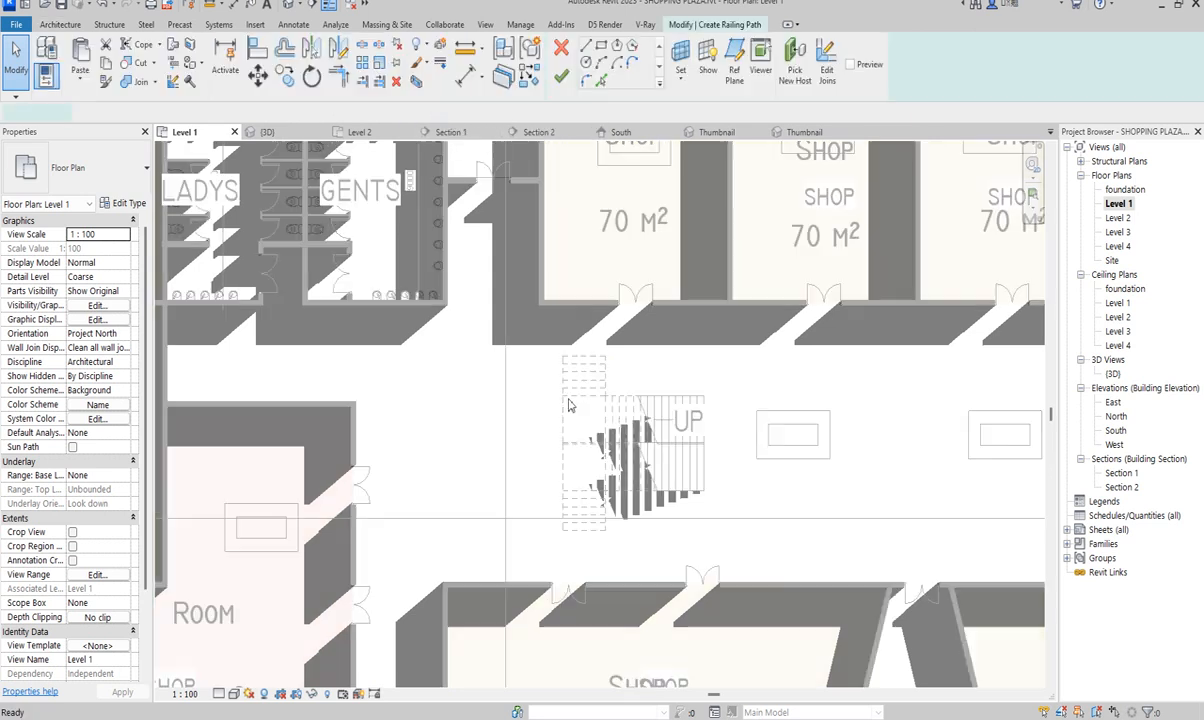
pyautogui.scroll(4, 570, 372)
pyautogui.scroll(-4, 575, 352)
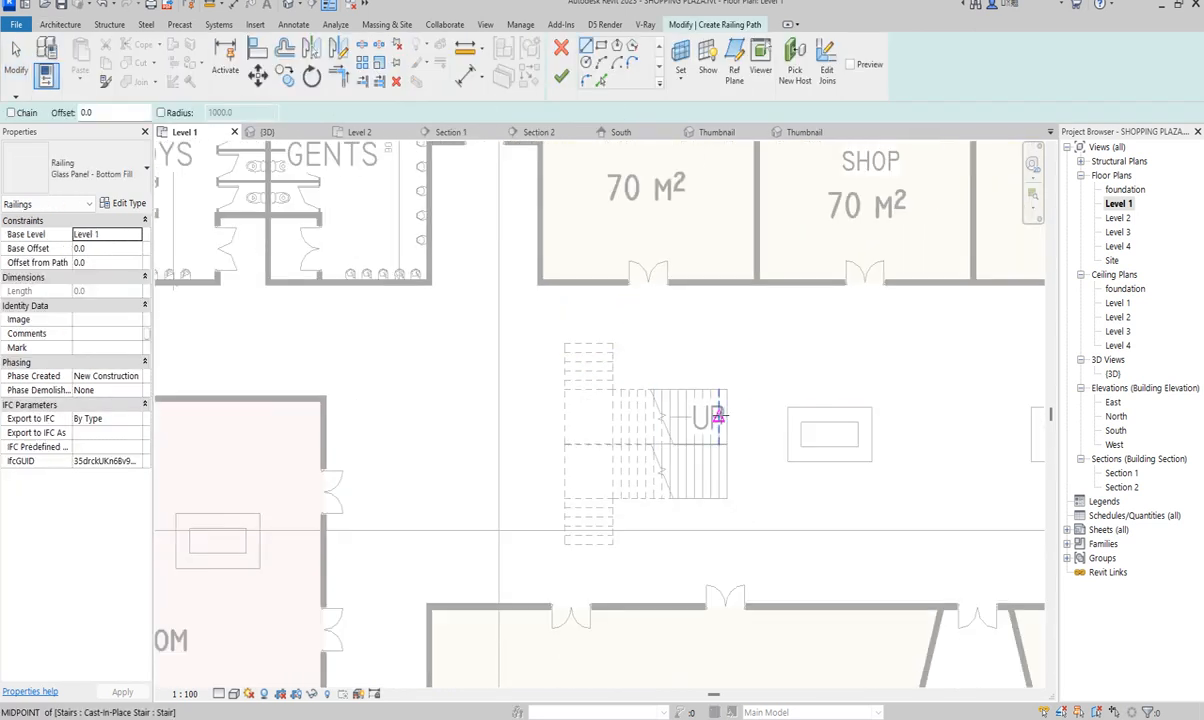
pyautogui.scroll(3, 729, 396)
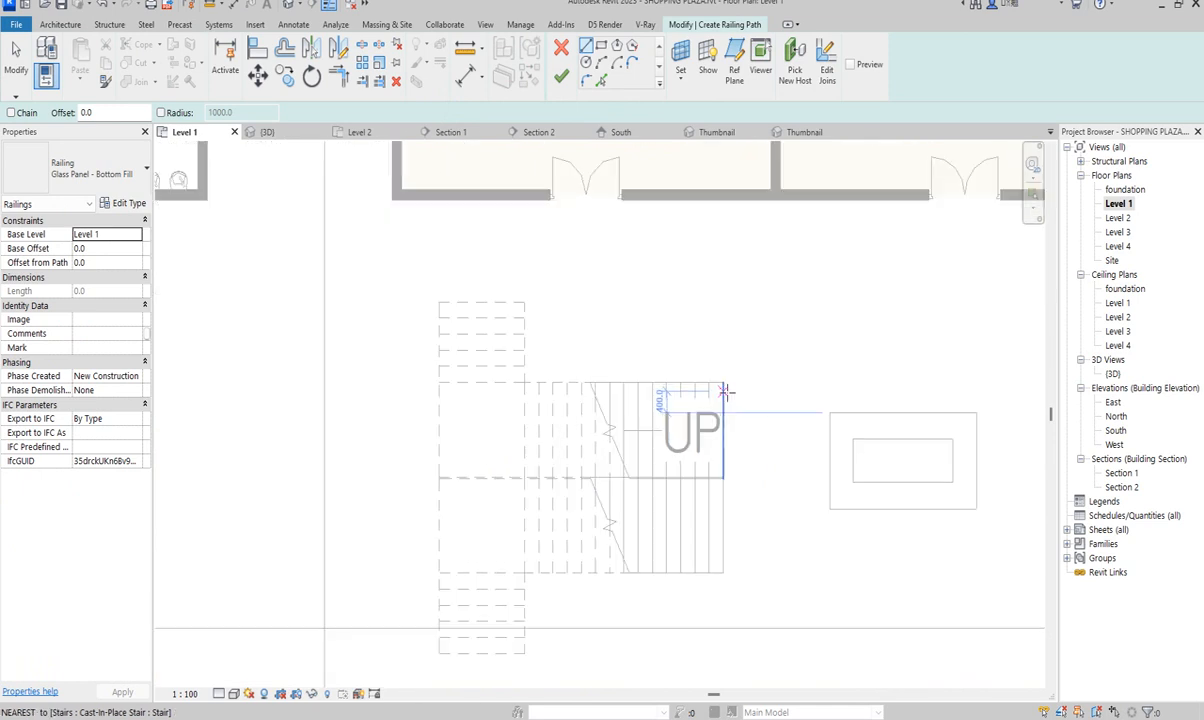
pyautogui.scroll(3, 723, 388)
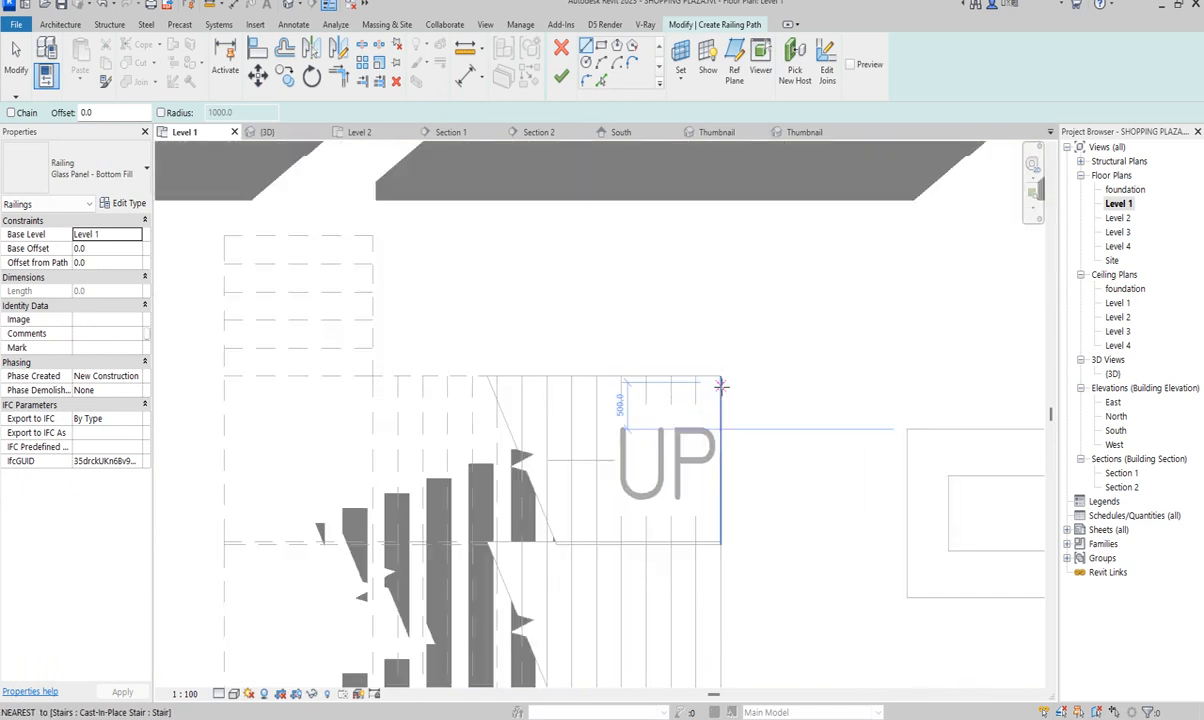
pyautogui.click(721, 385)
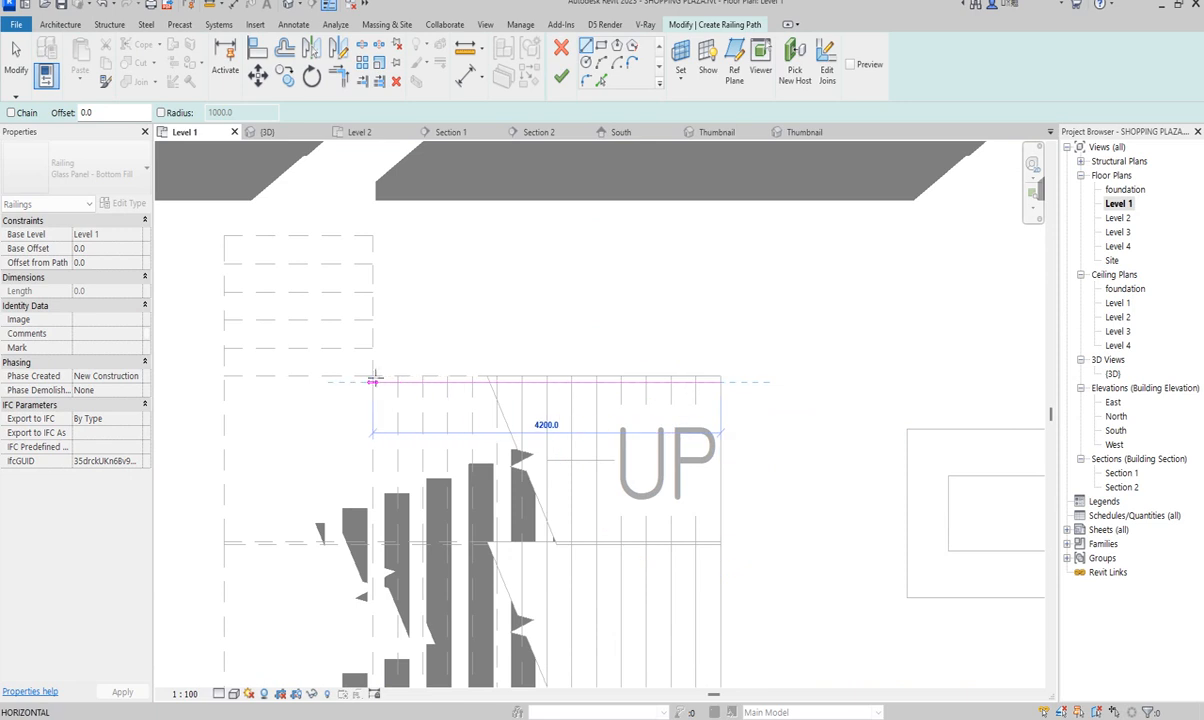
pyautogui.scroll(3, 372, 383)
pyautogui.click(367, 380)
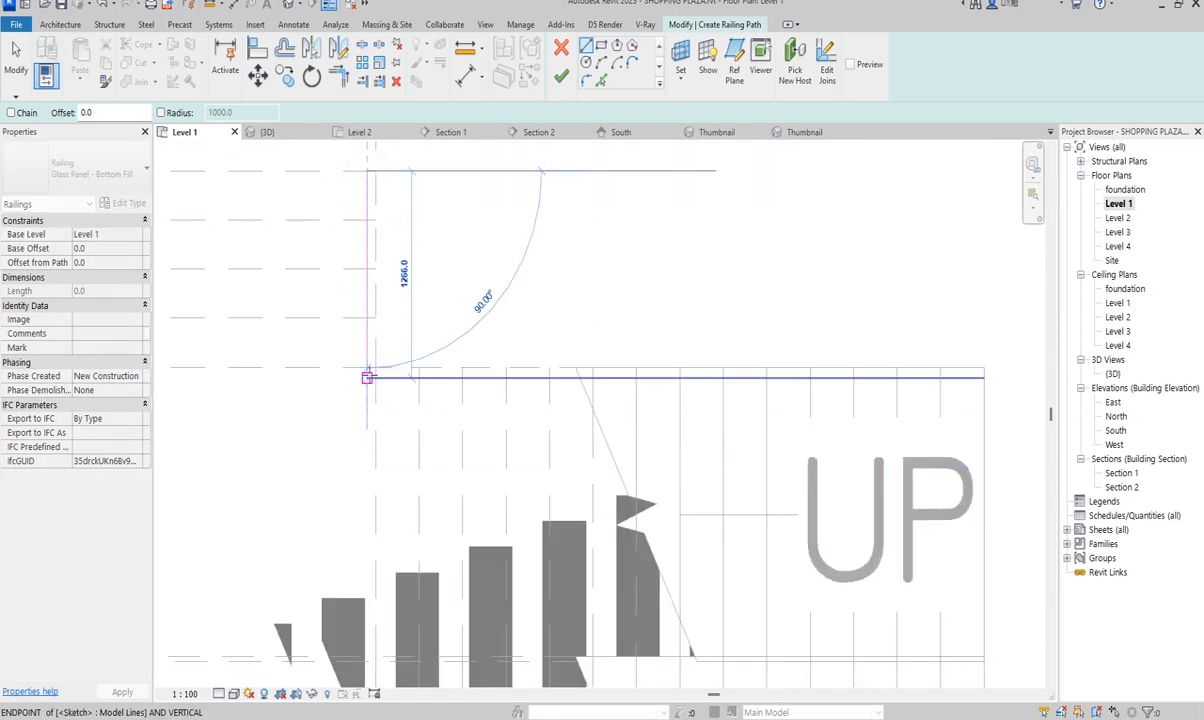
# Step: Complete the path with a segment about 1266 mm long beside the northern short flight, then host the railing on that stair
pyautogui.click(368, 377)
pyautogui.scroll(-3, 508, 265)
pyautogui.scroll(-2, 508, 281)
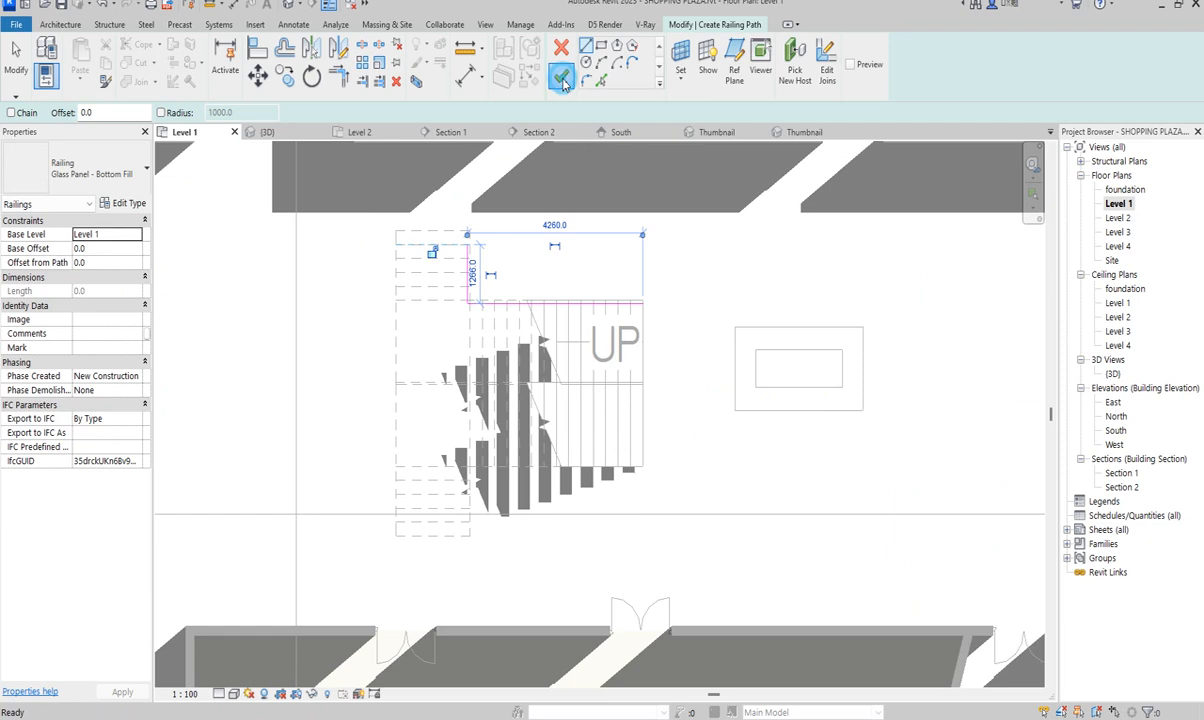
pyautogui.click(562, 80)
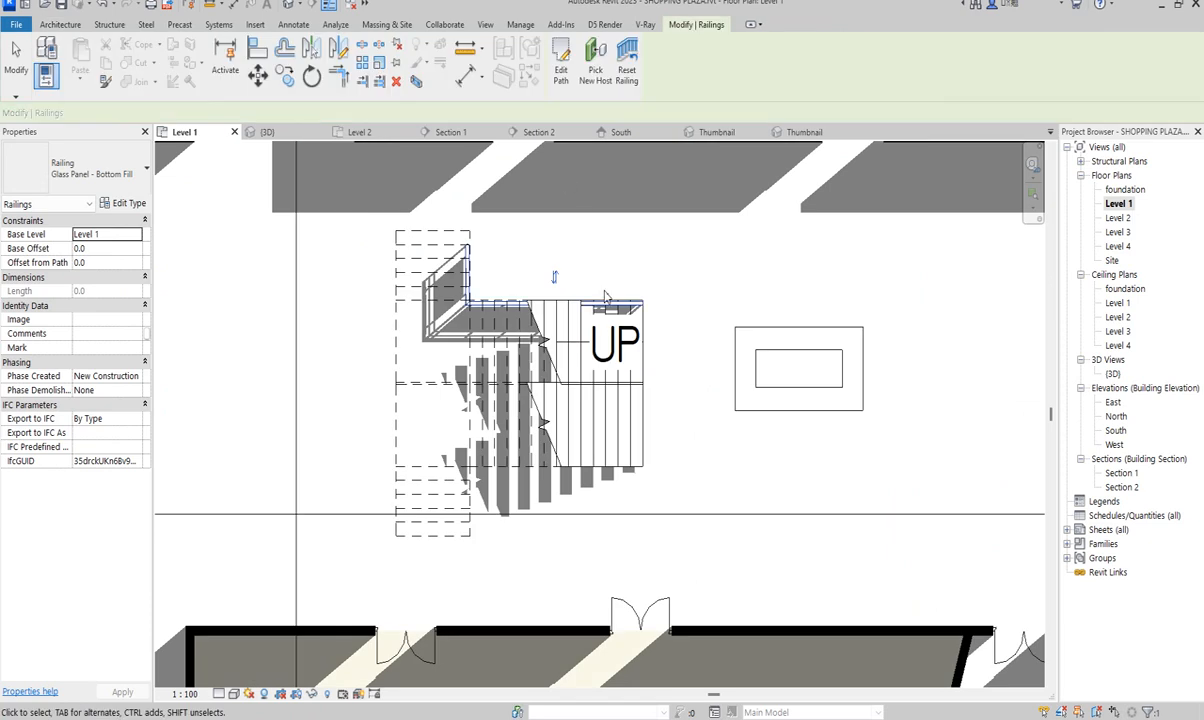
pyautogui.click(595, 72)
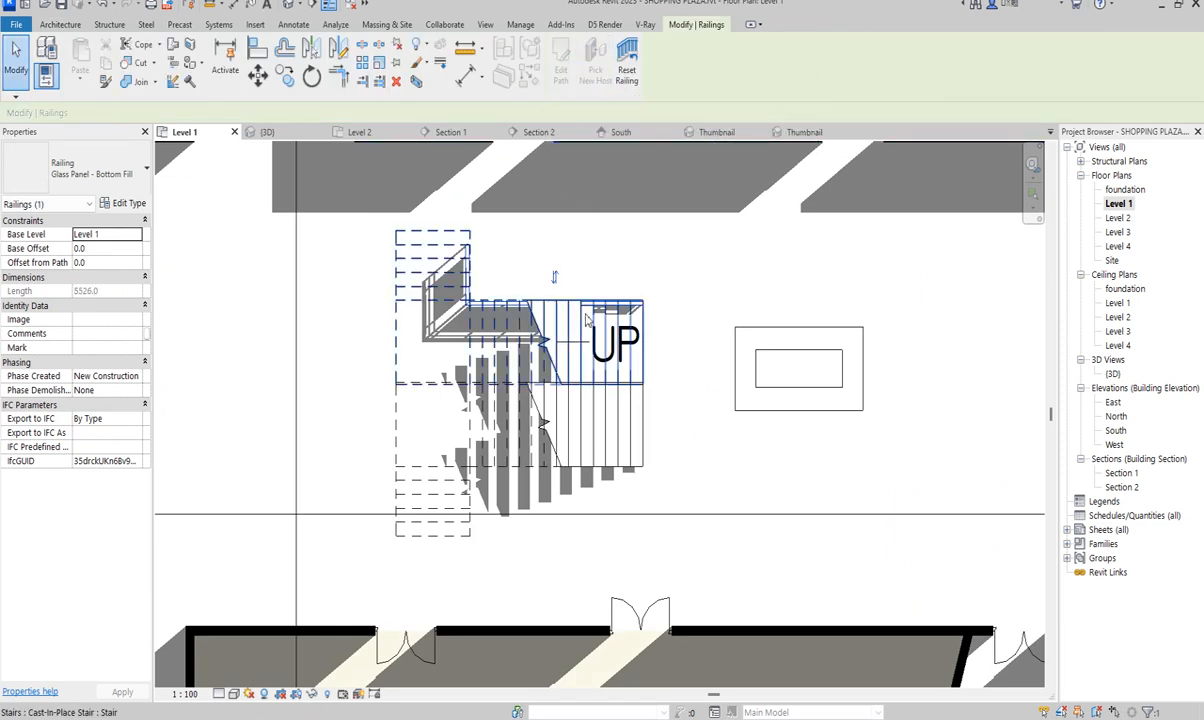
pyautogui.click(590, 333)
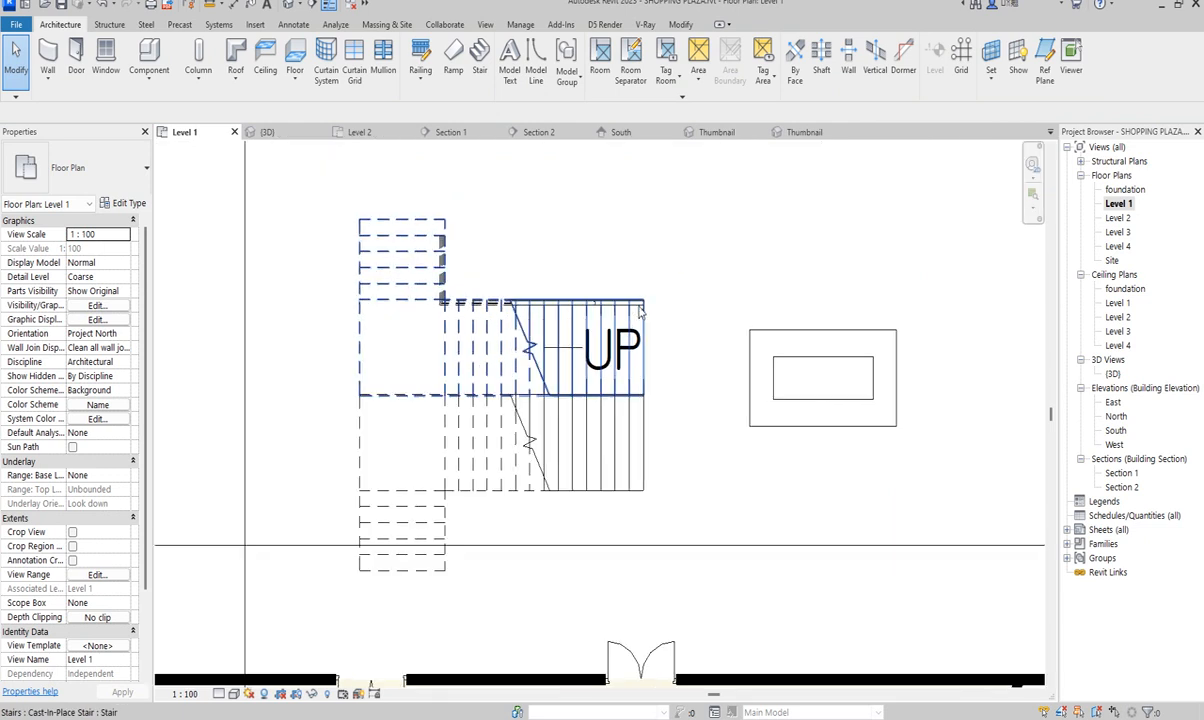
# Step: Create a similar glass railing and sketch its first path segment along the far edge of the northern short flight
pyautogui.click(611, 302)
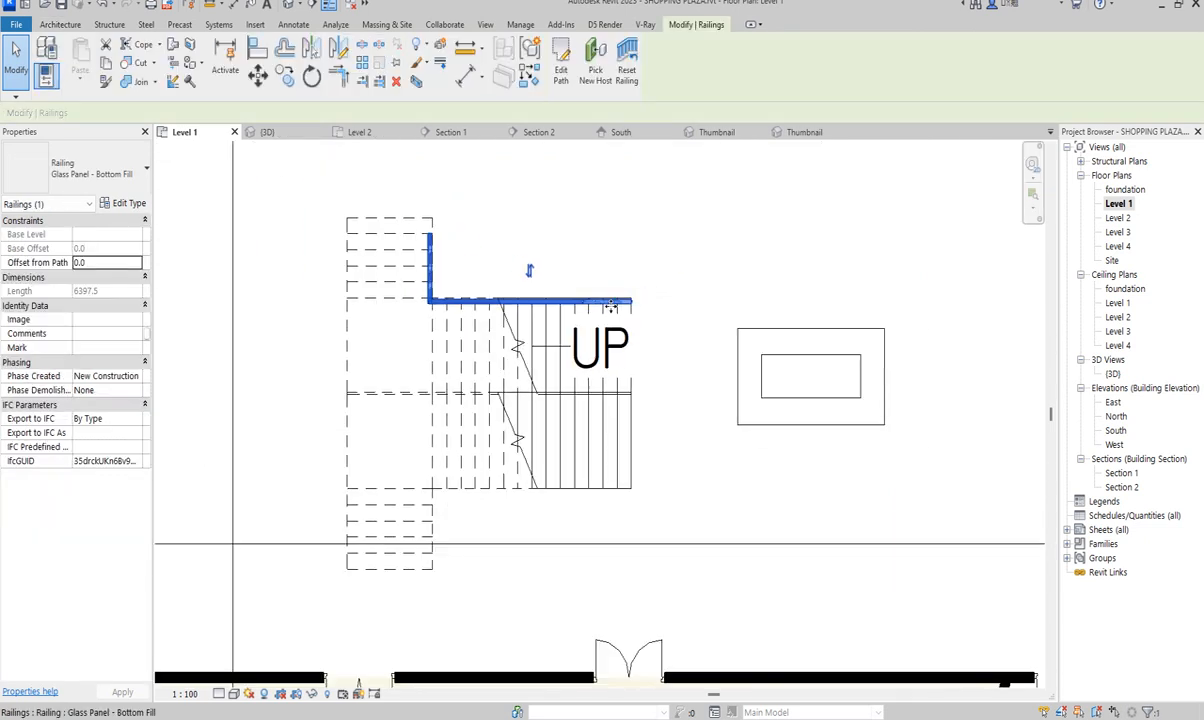
pyautogui.scroll(-3, 611, 304)
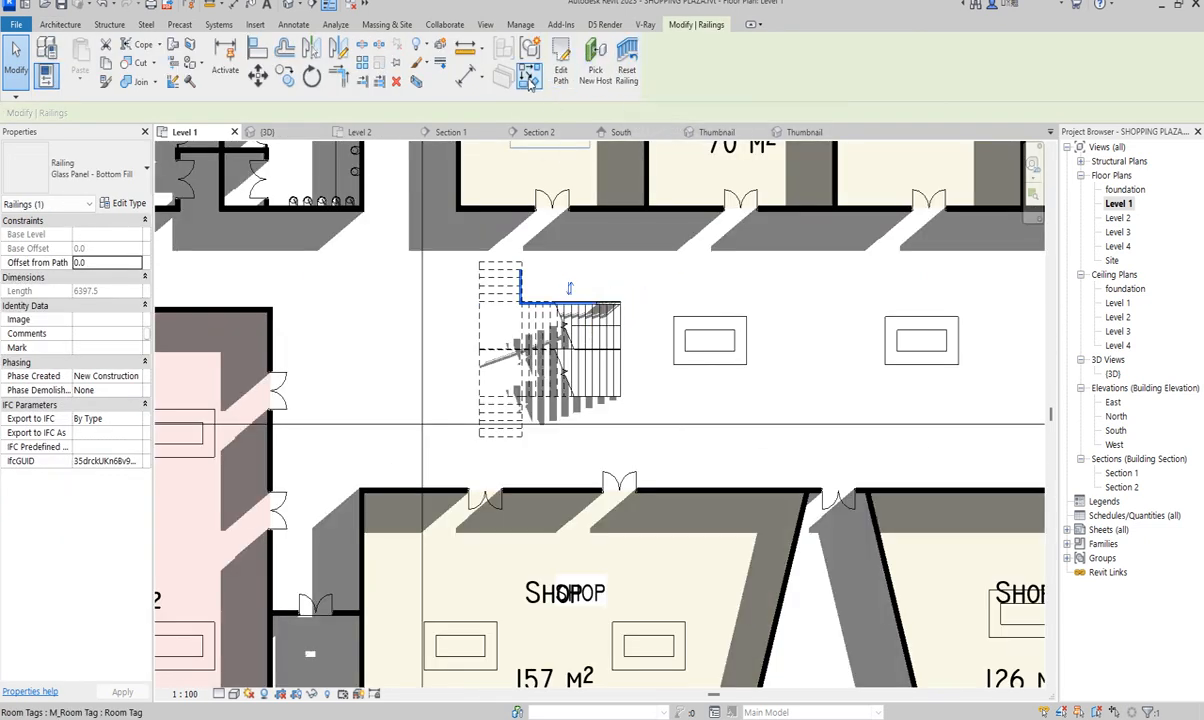
pyautogui.click(531, 80)
pyautogui.scroll(2, 461, 265)
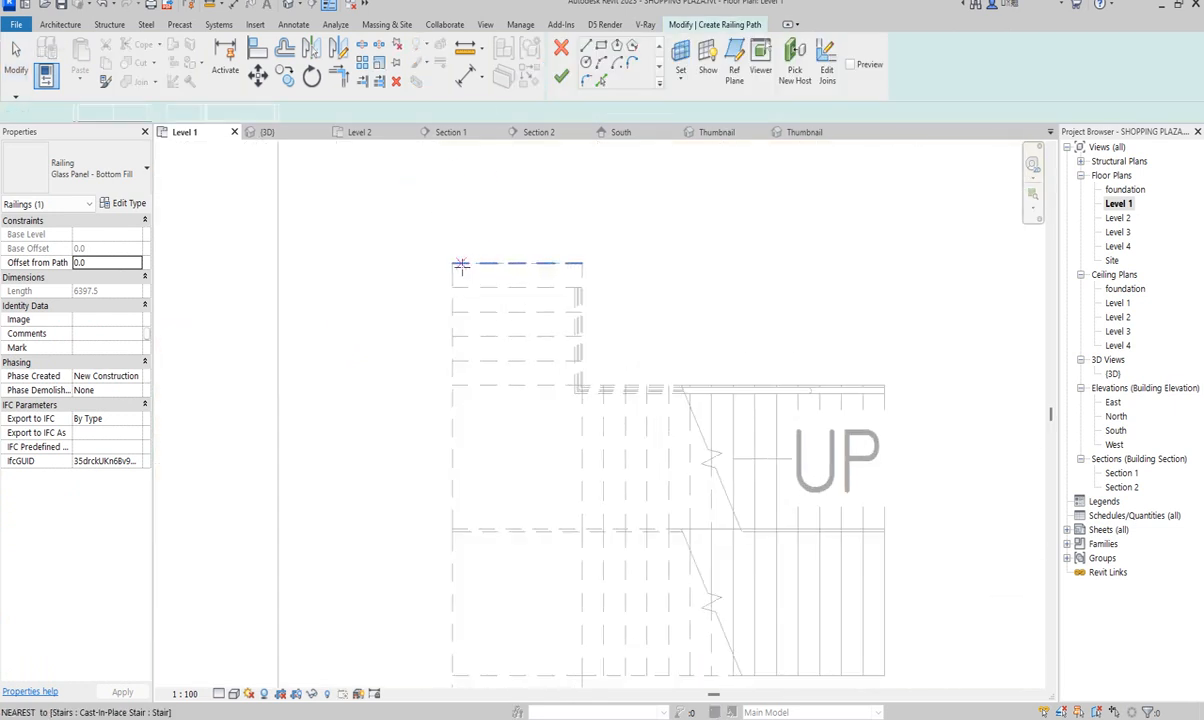
pyautogui.click(460, 264)
pyautogui.scroll(2, 460, 265)
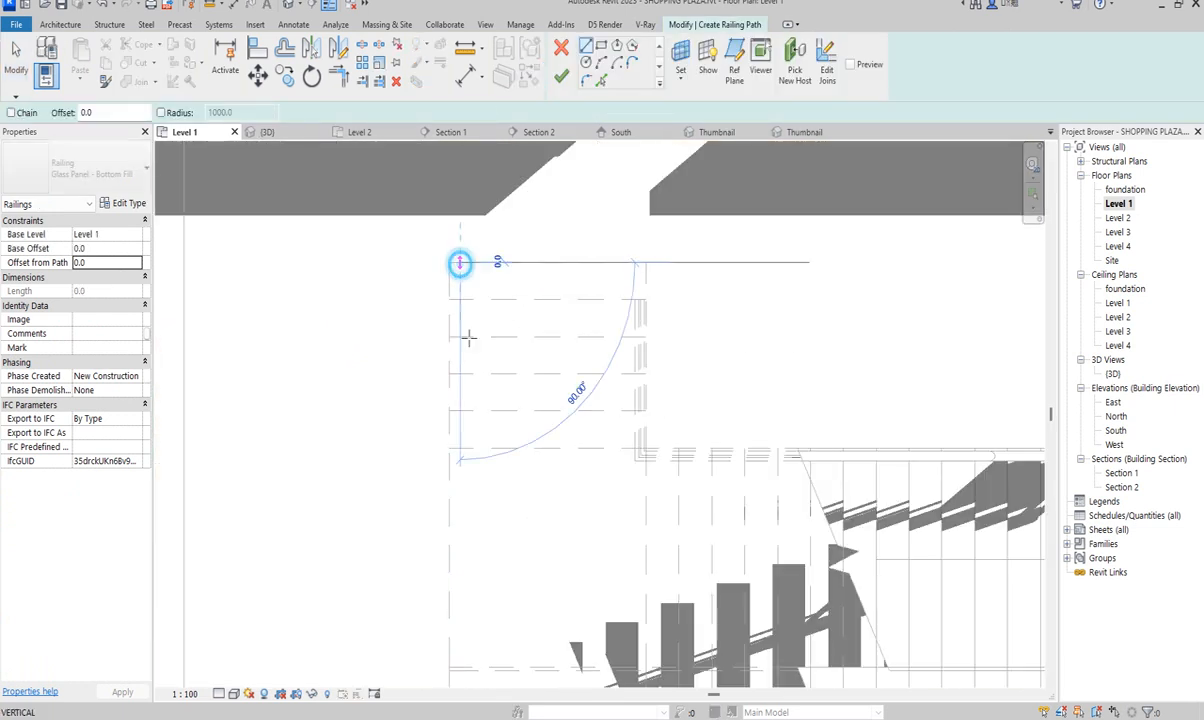
pyautogui.scroll(-3, 468, 385)
pyautogui.scroll(2, 466, 411)
pyautogui.scroll(2, 465, 421)
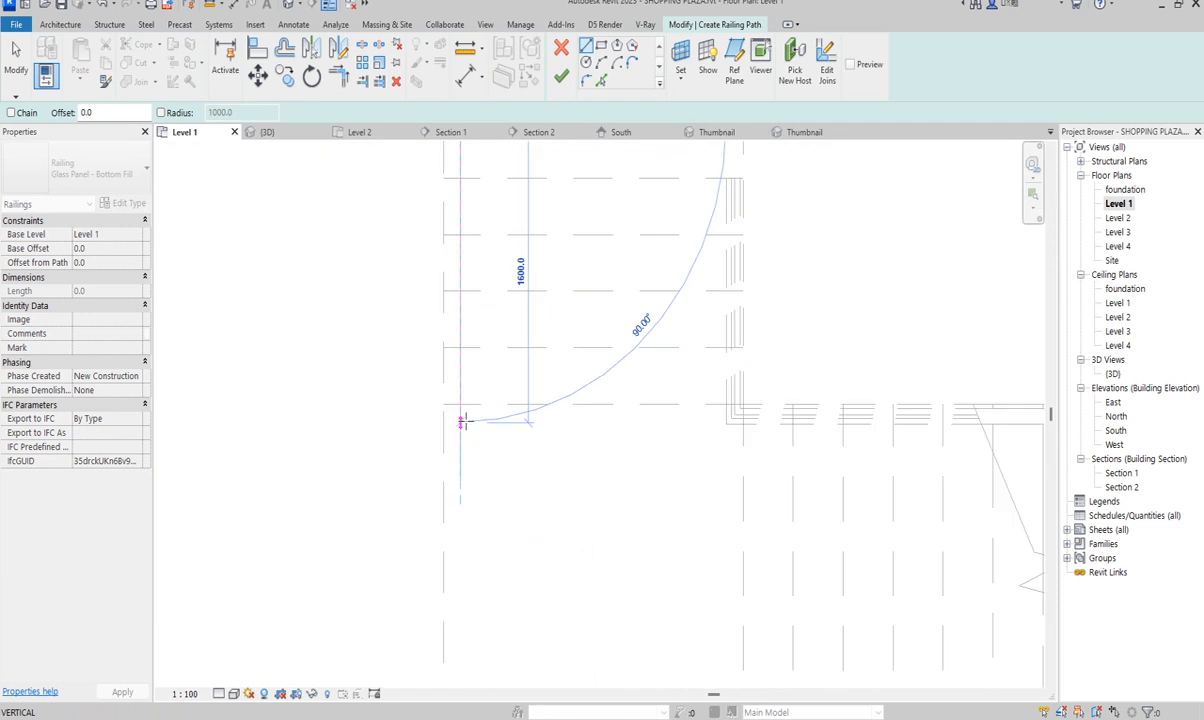
pyautogui.scroll(1, 463, 416)
pyautogui.click(462, 412)
# Step: Extend the railing path along the landing's back edge to the stair's centre line with segments of about 900 mm and 840 mm
pyautogui.scroll(-5, 460, 407)
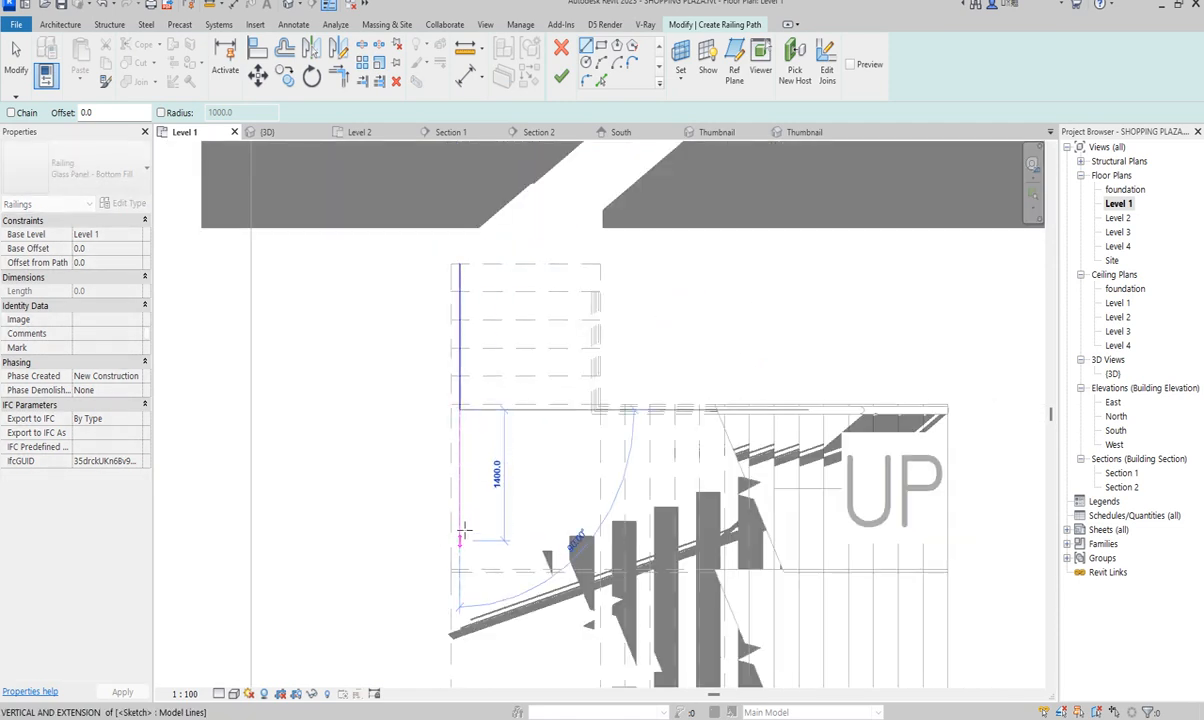
pyautogui.click(461, 493)
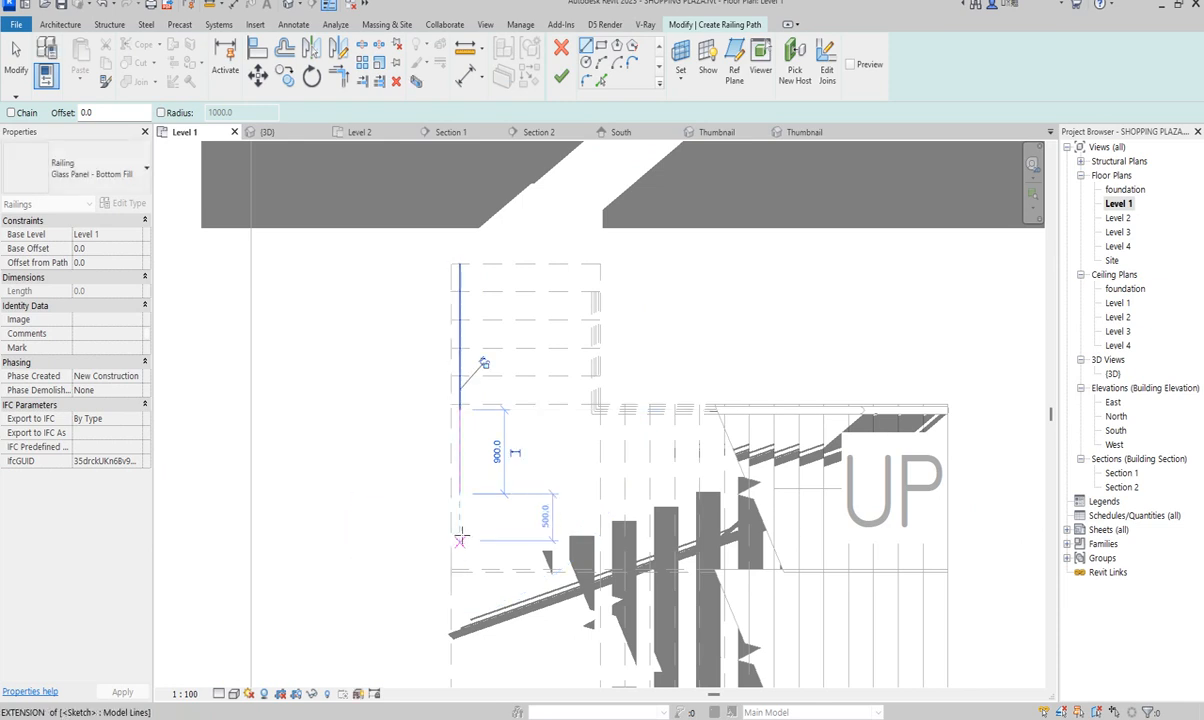
pyautogui.scroll(3, 460, 565)
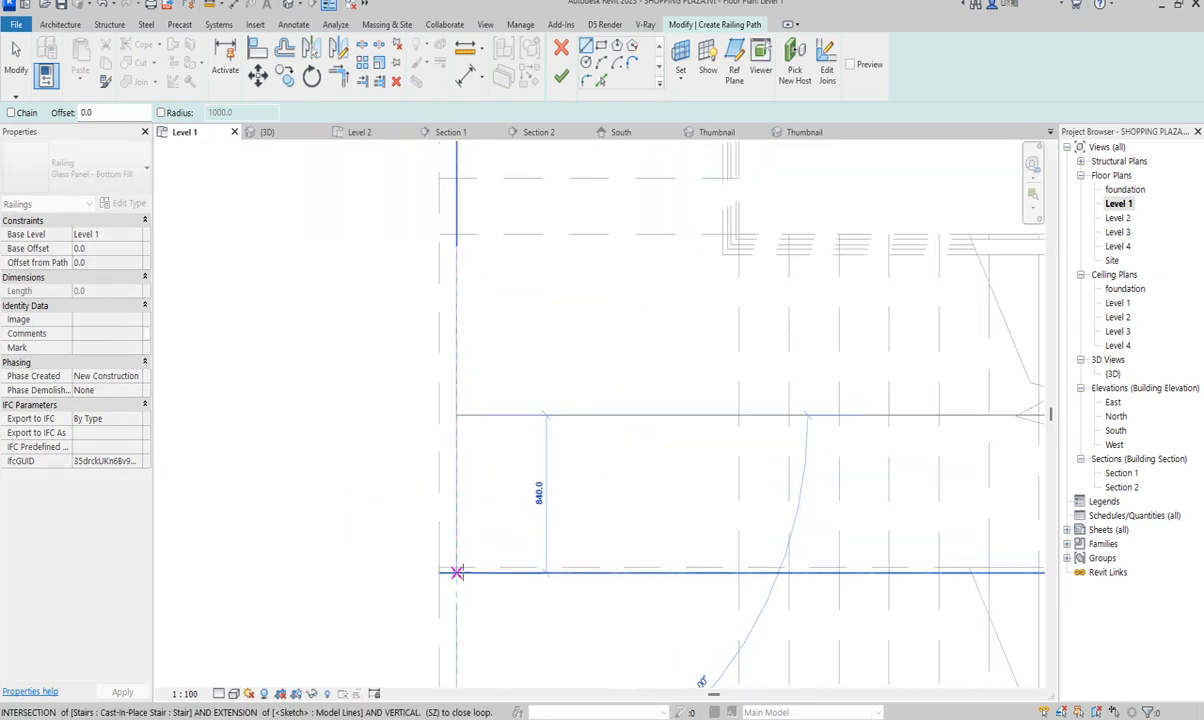
pyautogui.click(457, 567)
pyautogui.scroll(-3, 511, 395)
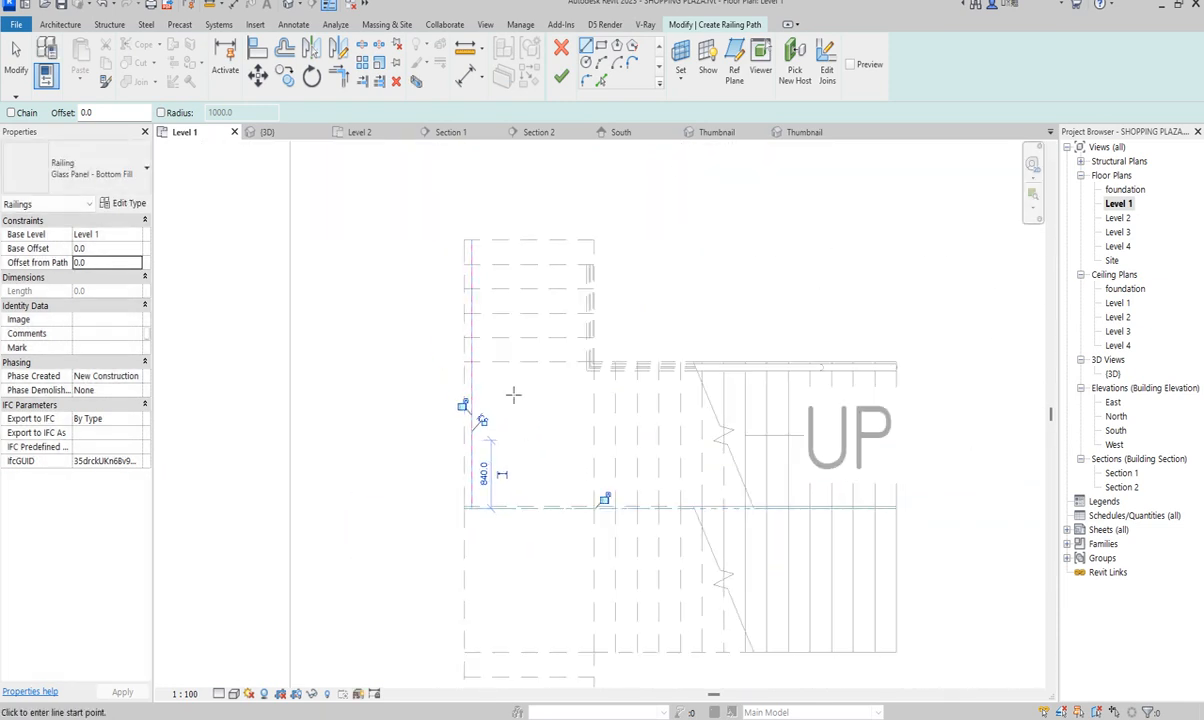
pyautogui.rightClick(512, 394)
pyautogui.click(545, 404)
pyautogui.rightClick(522, 468)
pyautogui.click(548, 482)
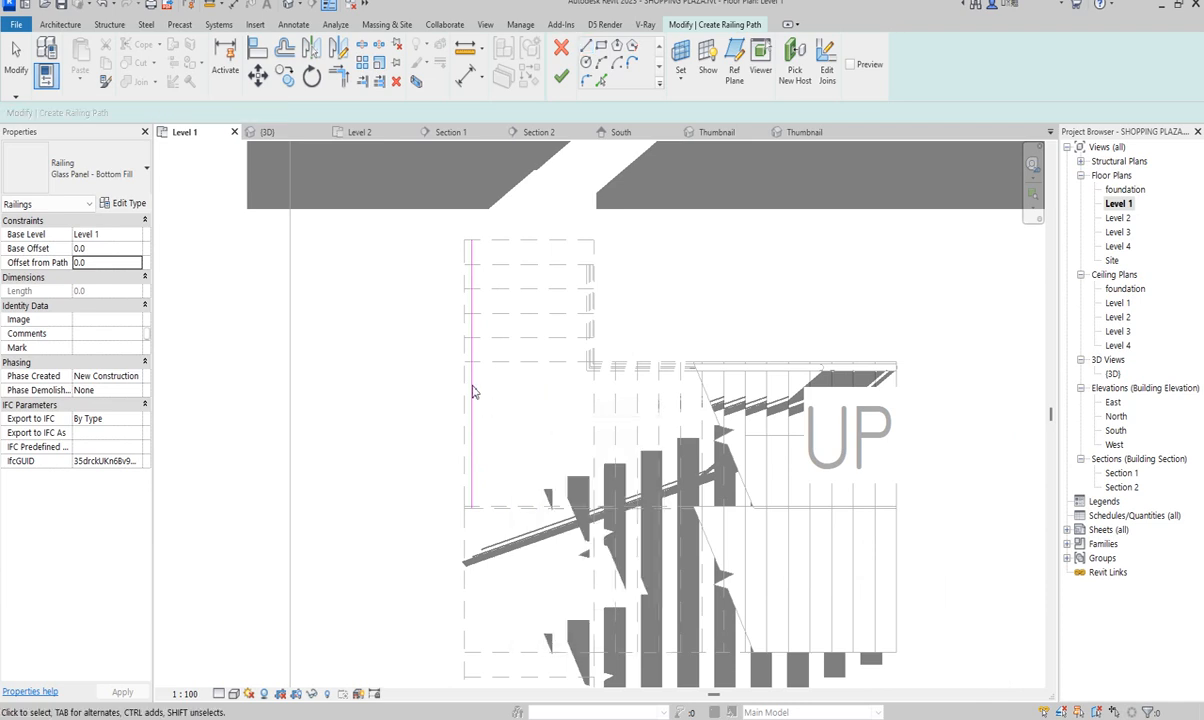
# Step: Finish the landing's back railing and assign the northern stair as its host
pyautogui.scroll(2, 472, 510)
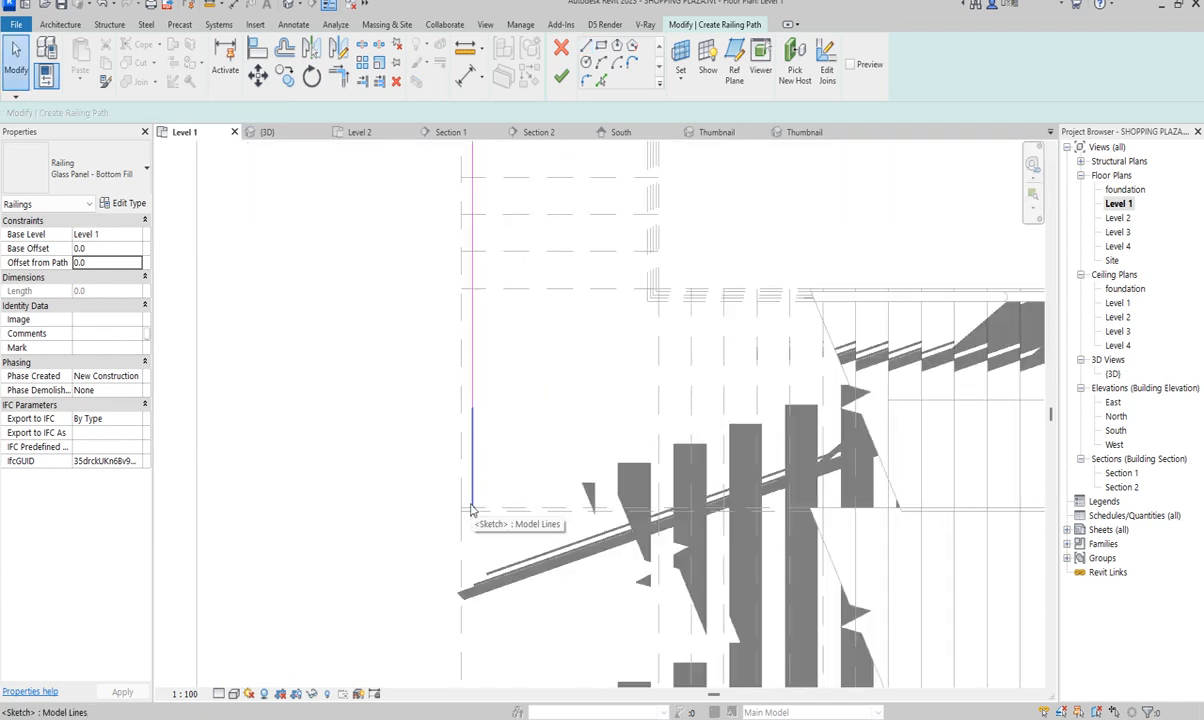
pyautogui.scroll(-3, 535, 270)
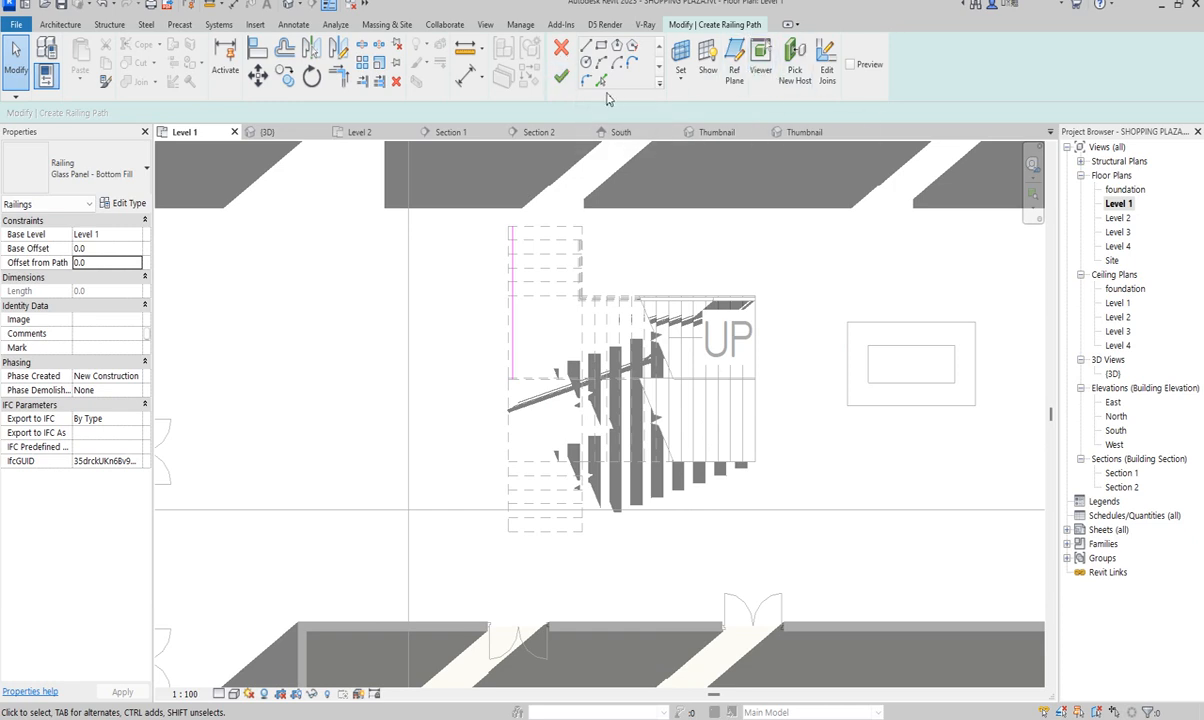
pyautogui.click(562, 77)
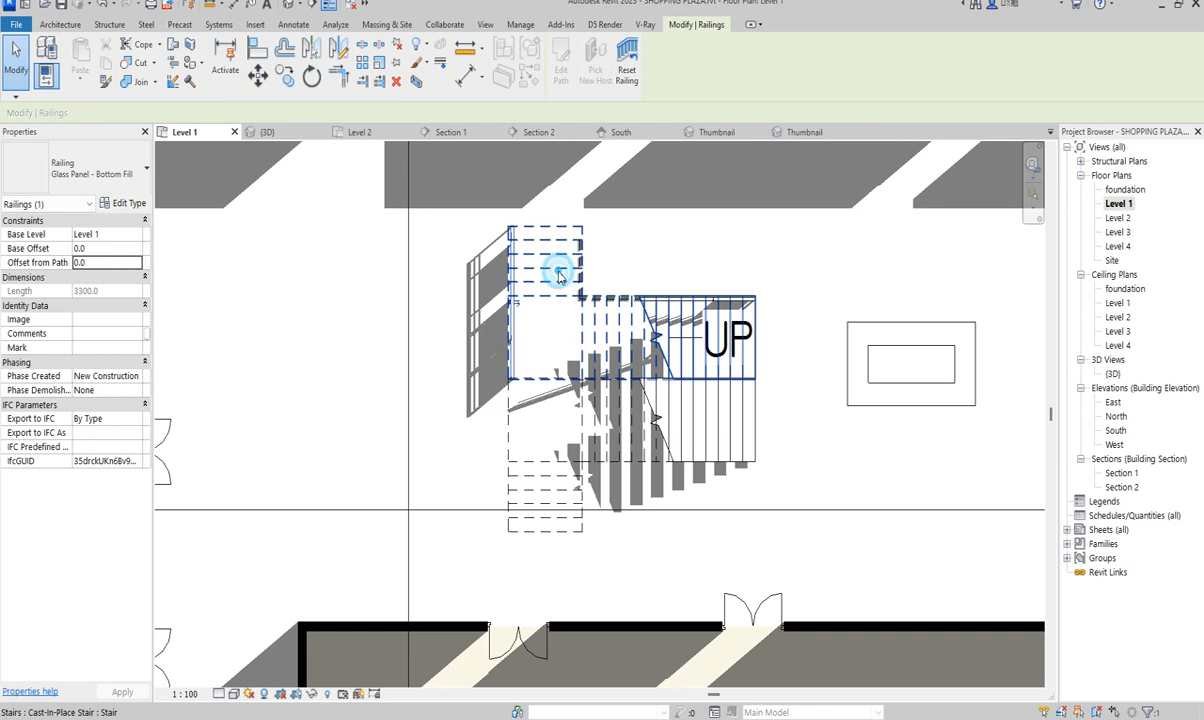
pyautogui.press('Escape')
pyautogui.scroll(5, 503, 362)
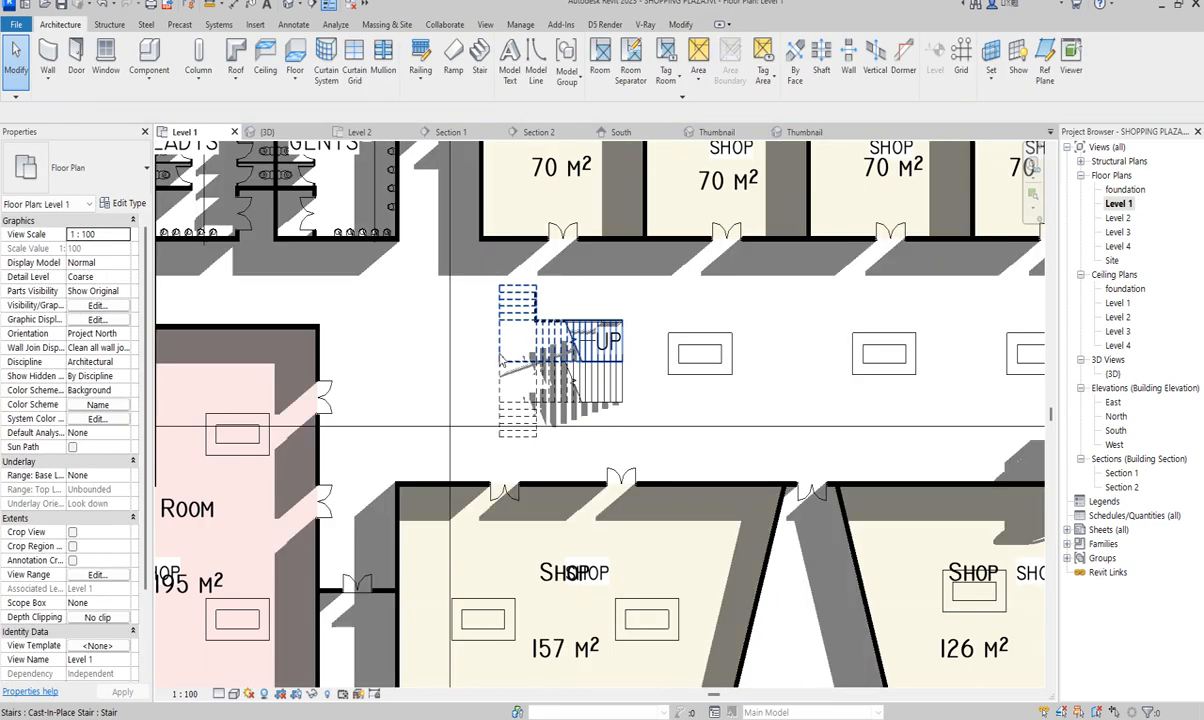
# Step: Examine the new flight and landing railings in the 3D view and in Section 1
pyautogui.doubleClick(1112, 374)
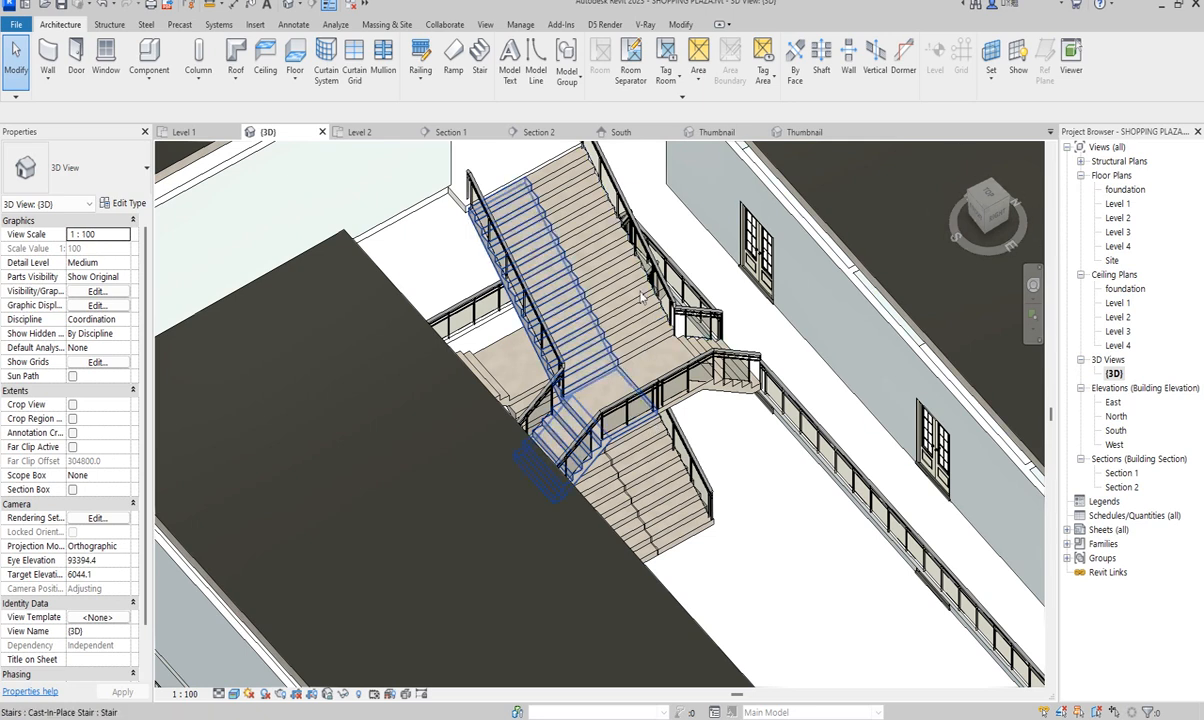
pyautogui.scroll(2, 678, 292)
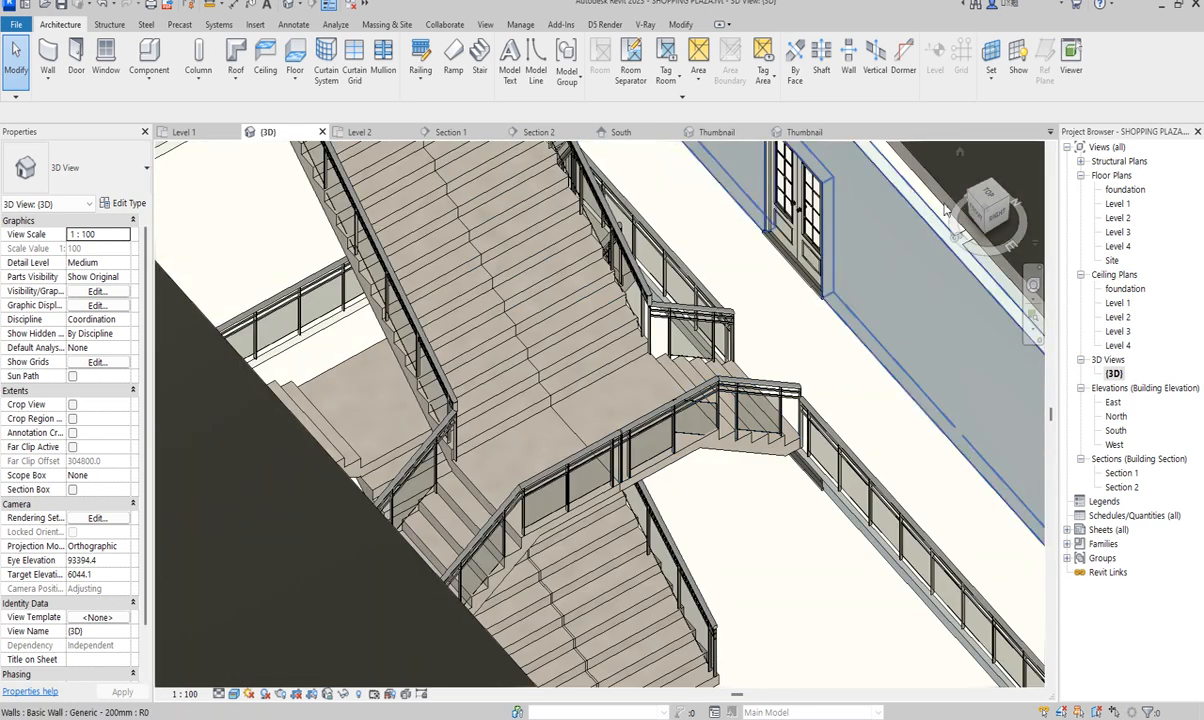
pyautogui.moveTo(969, 197); pyautogui.dragTo(1050, 189)
pyautogui.scroll(-2, 540, 371)
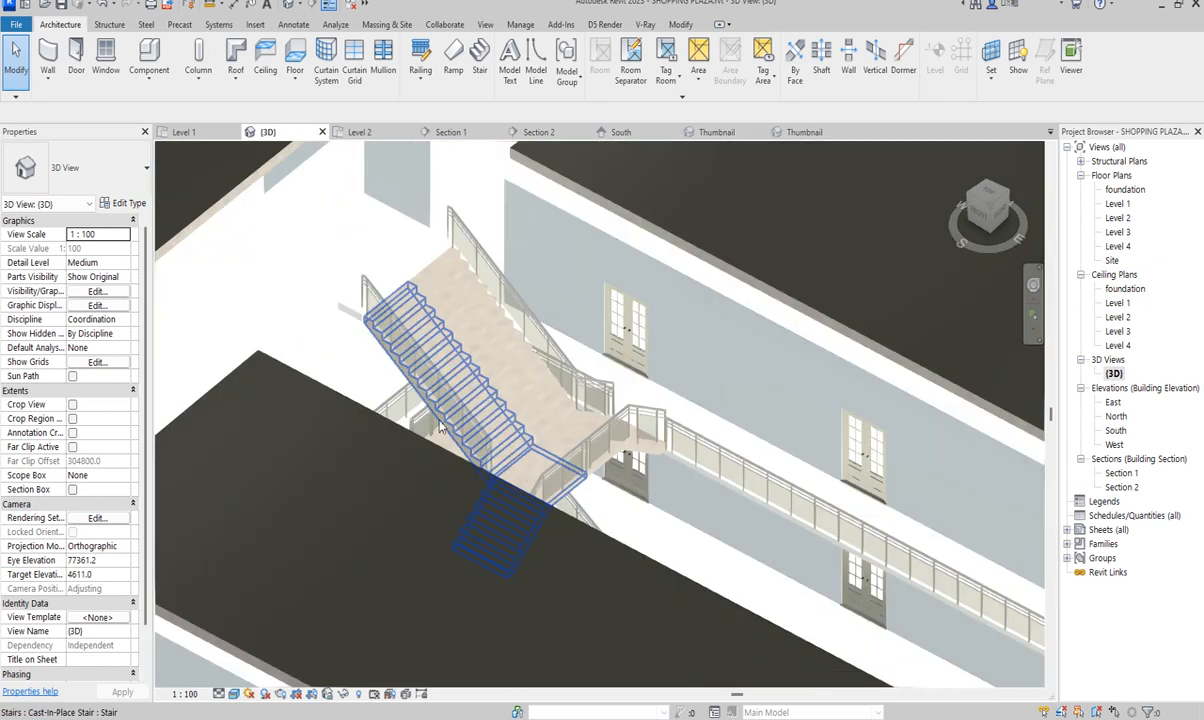
pyautogui.doubleClick(1121, 487)
pyautogui.doubleClick(1121, 473)
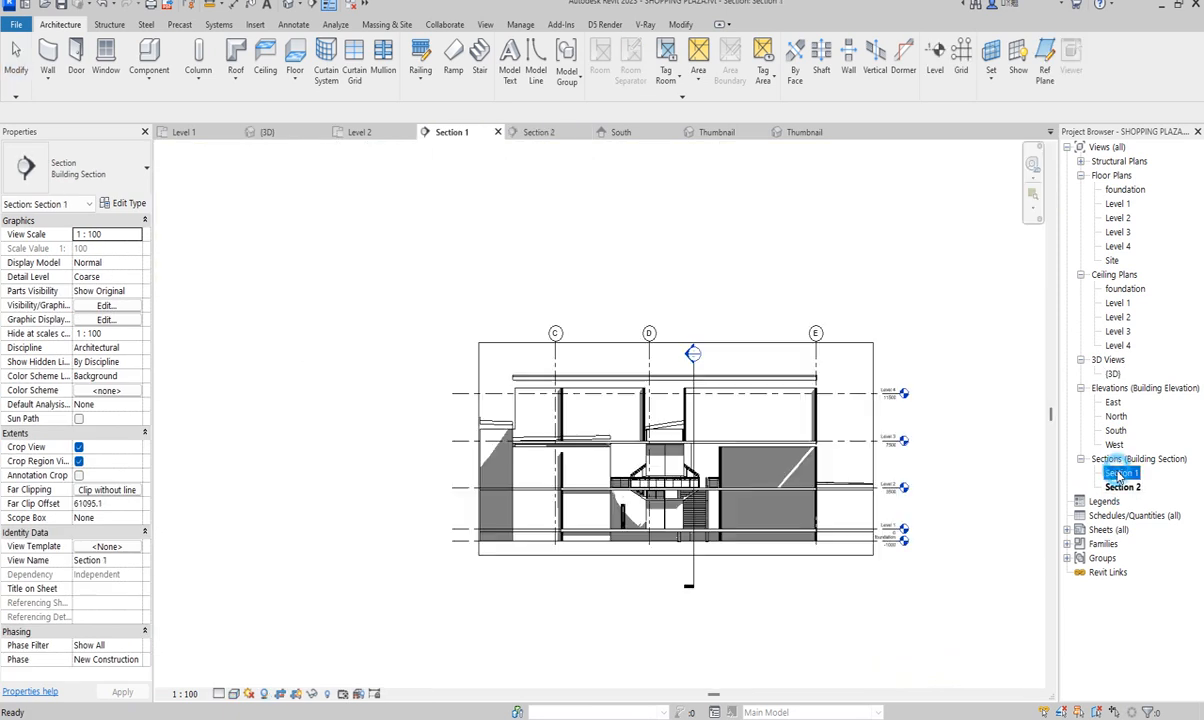
pyautogui.scroll(4, 672, 514)
pyautogui.scroll(1, 672, 514)
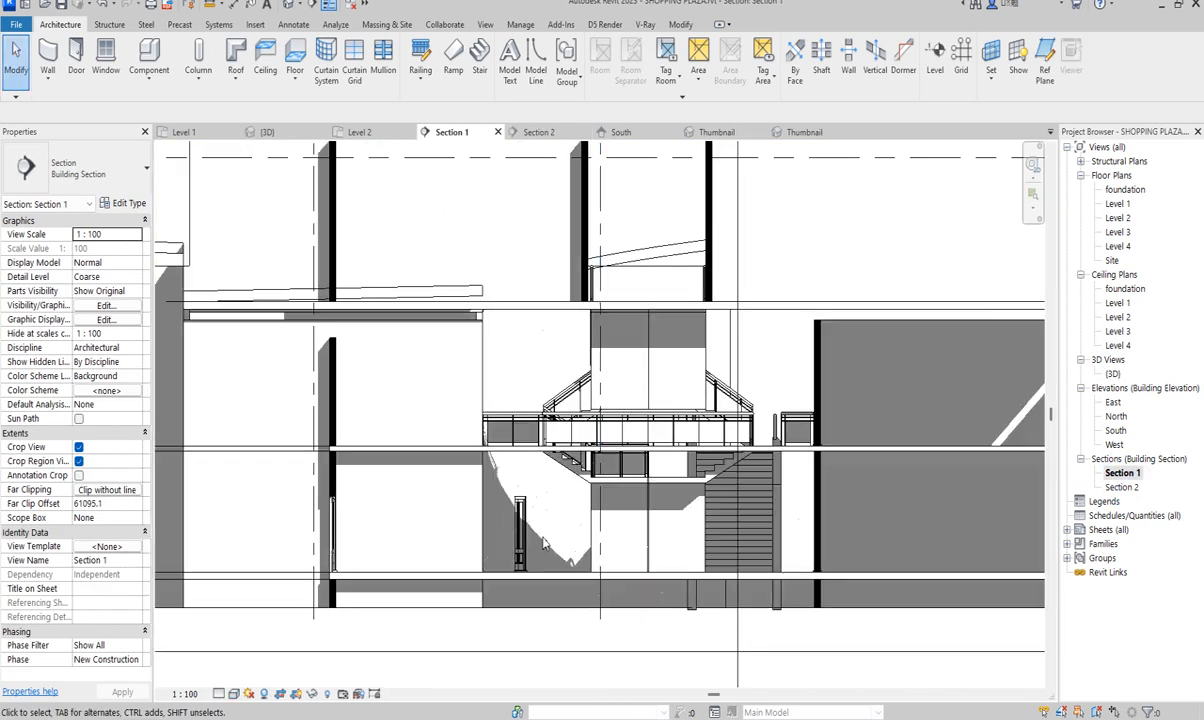
pyautogui.scroll(2, 763, 436)
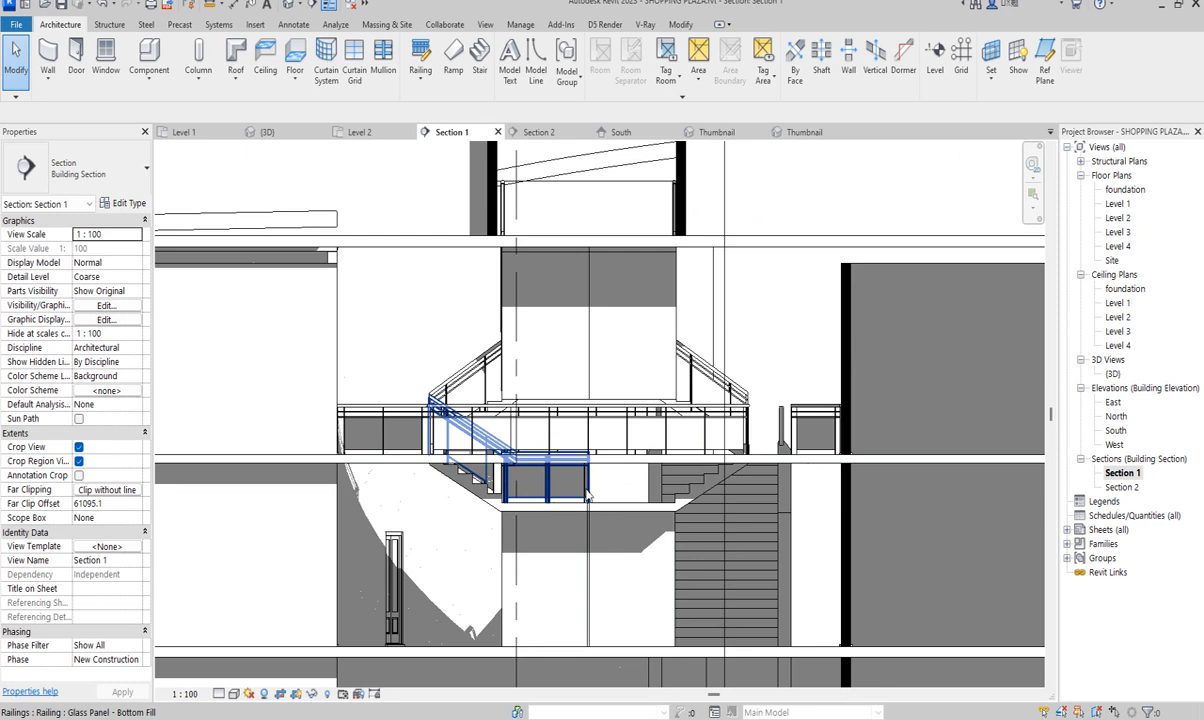
pyautogui.scroll(-1, 587, 499)
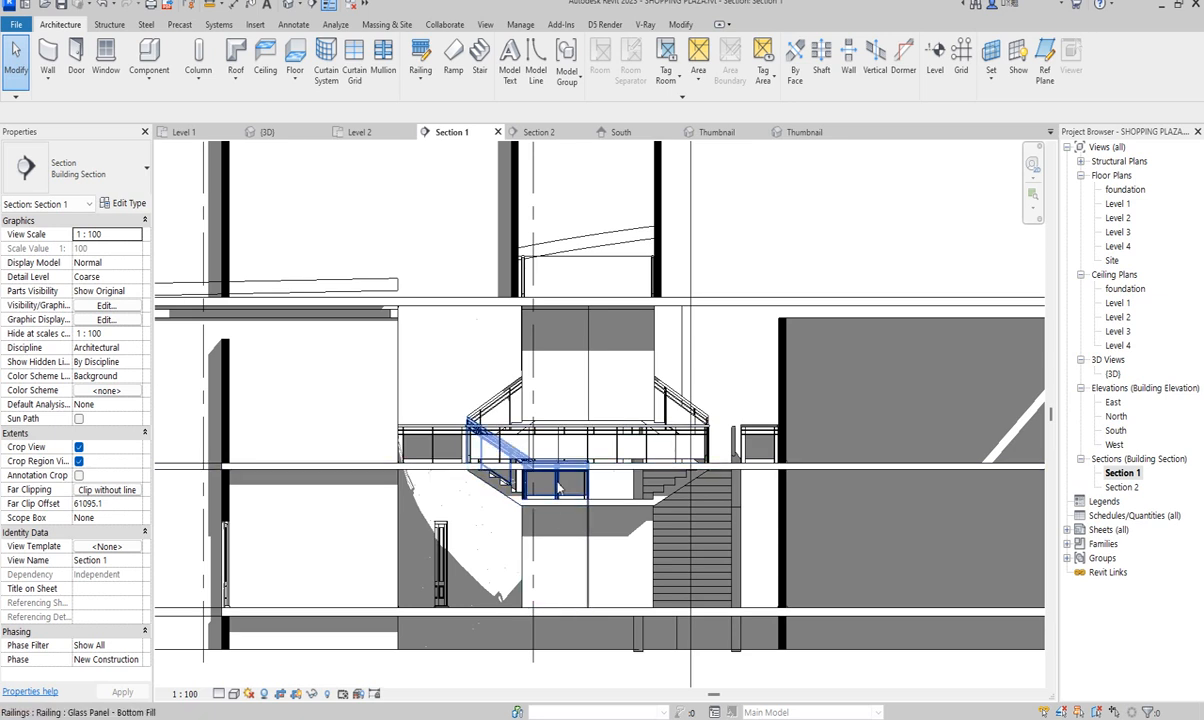
pyautogui.scroll(-5, 558, 487)
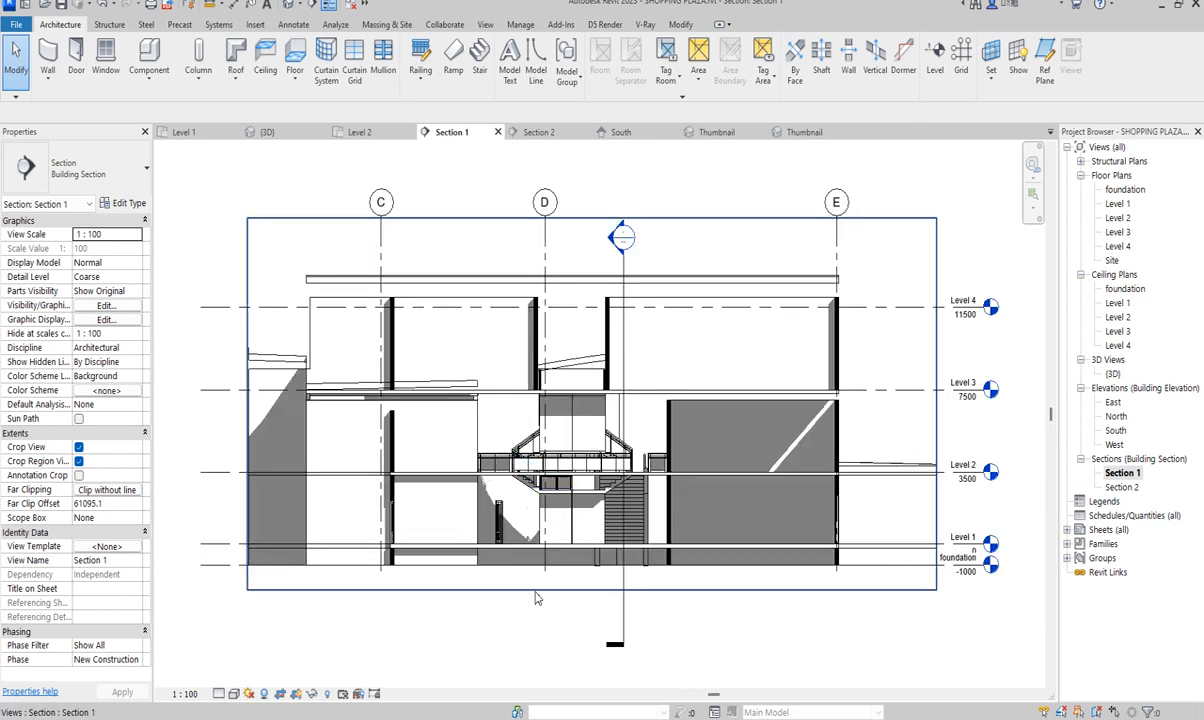
# Step: Select the northern stair's landing back railing together with its flight railing, checking the selection in the 3D view and Level 1 plan
pyautogui.doubleClick(1111, 374)
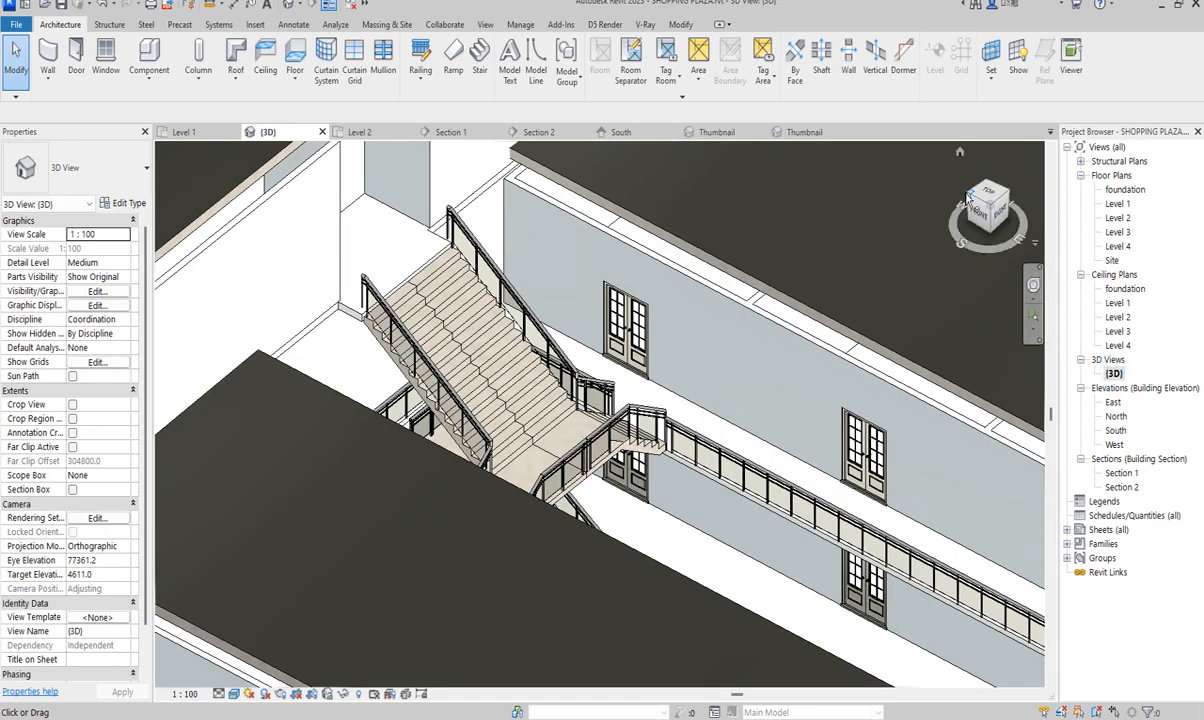
pyautogui.moveTo(978, 203); pyautogui.dragTo(732, 182)
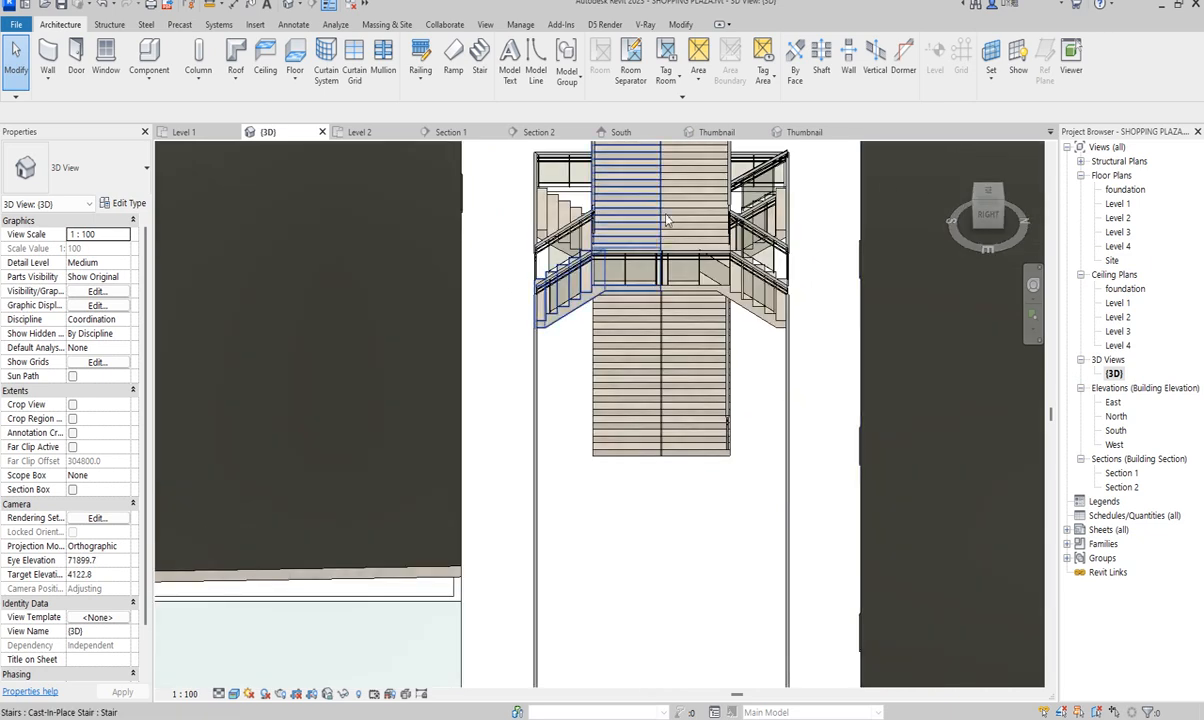
pyautogui.click(748, 185)
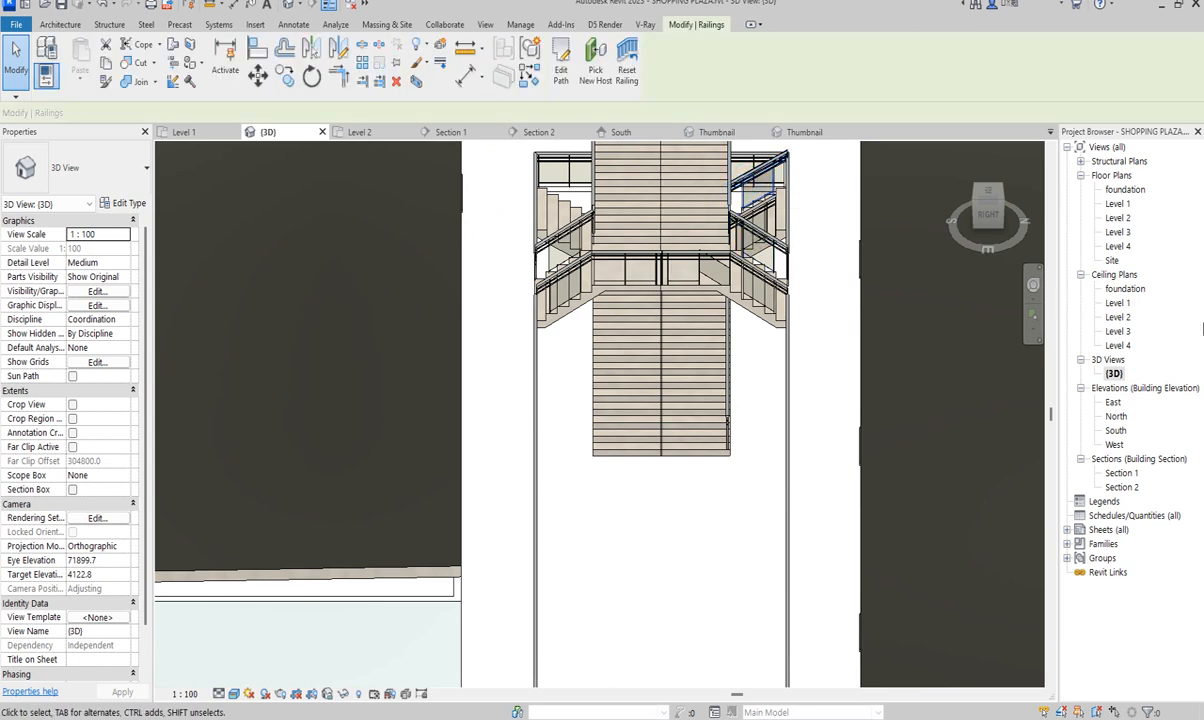
pyautogui.doubleClick(1118, 203)
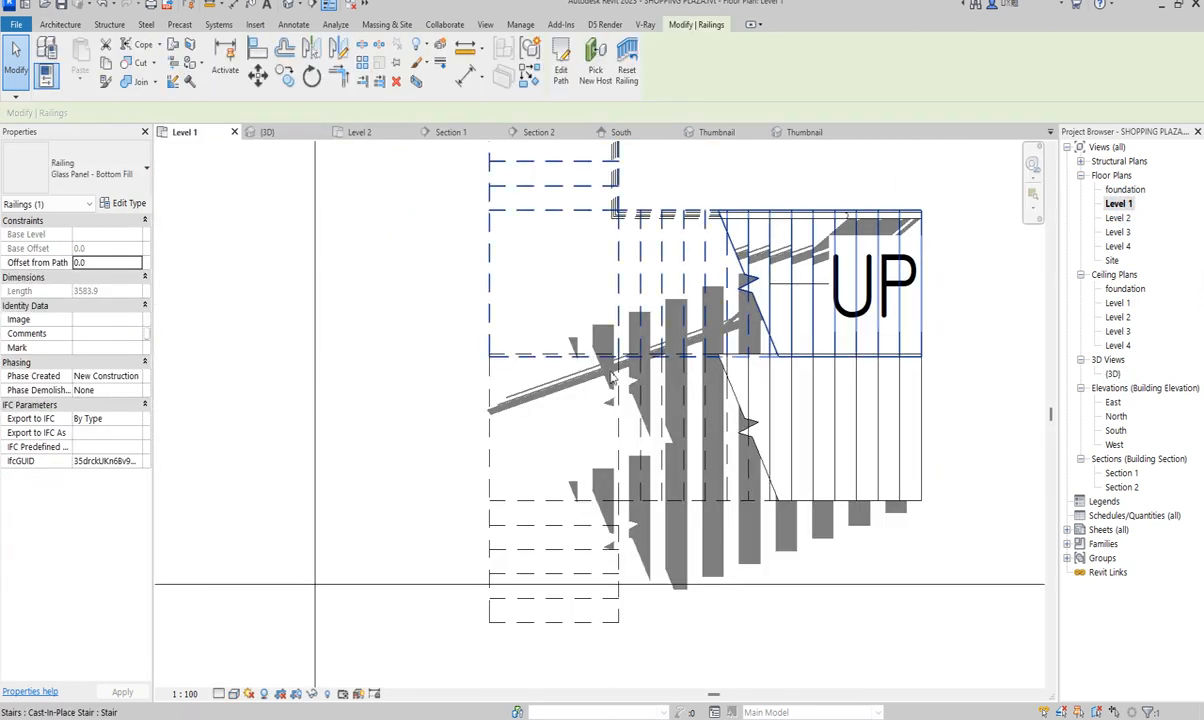
pyautogui.scroll(-2, 585, 588)
pyautogui.scroll(1, 660, 460)
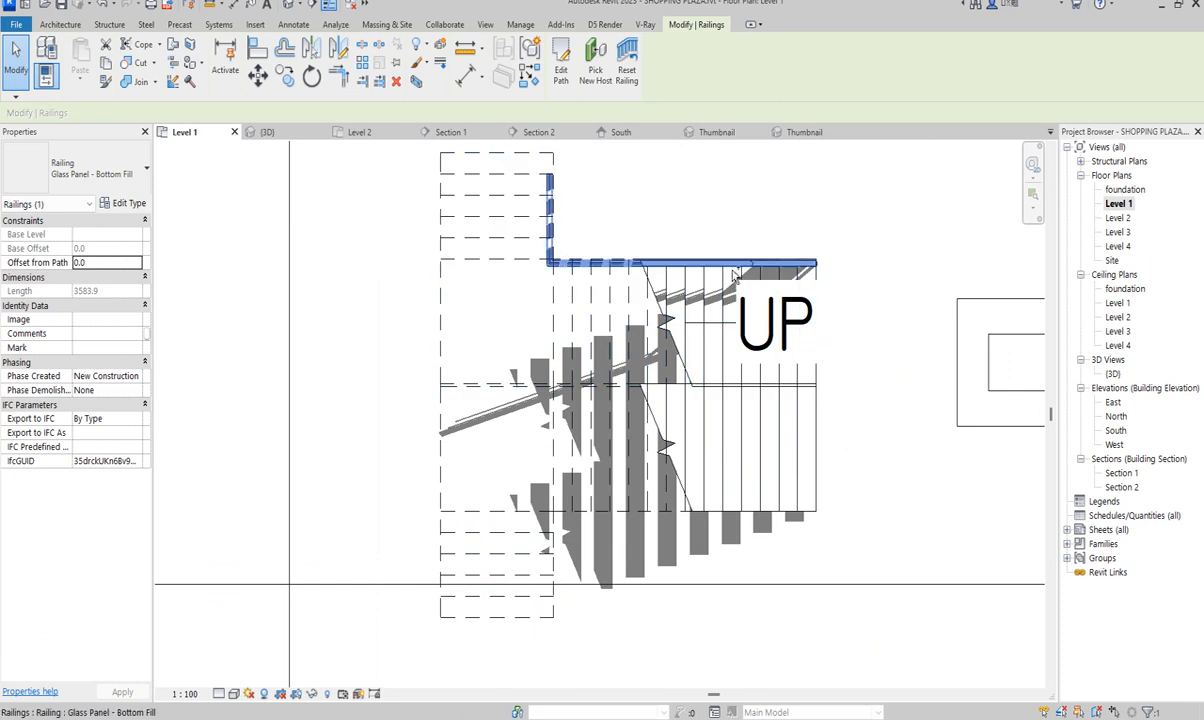
pyautogui.keyDown('ctrl'); pyautogui.click(733, 275); pyautogui.keyUp('ctrl')
pyautogui.scroll(-2, 741, 497)
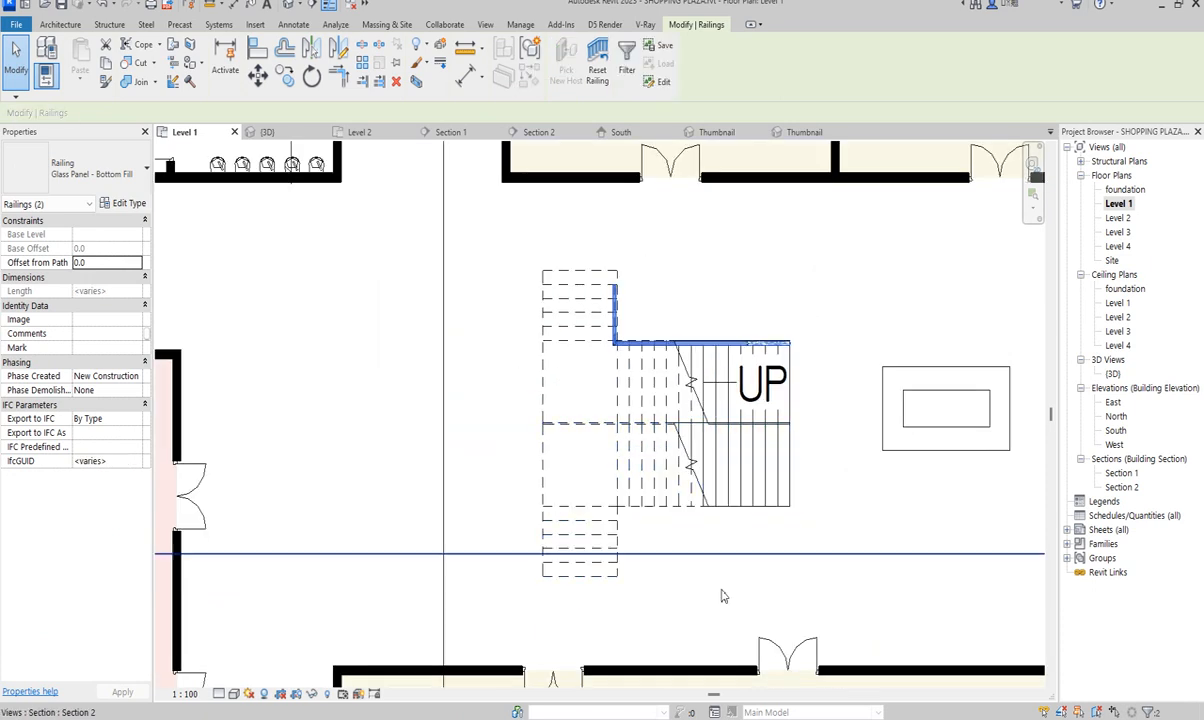
pyautogui.doubleClick(1113, 373)
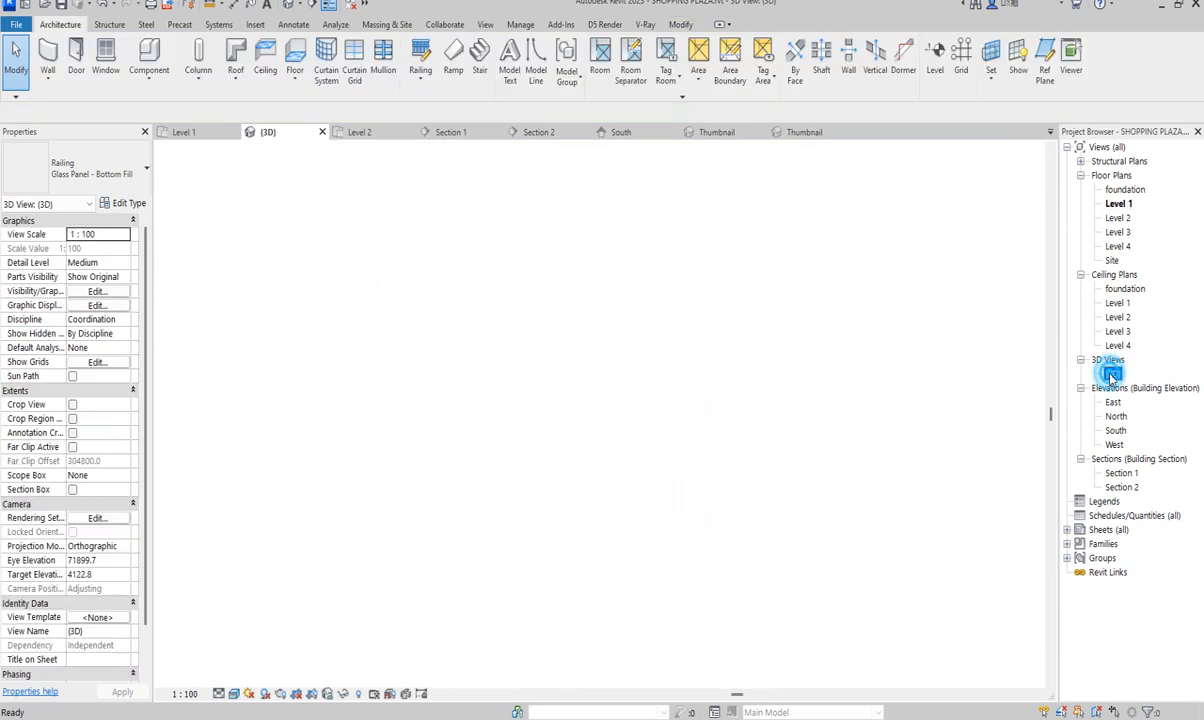
pyautogui.scroll(-3, 631, 561)
pyautogui.scroll(10, 695, 374)
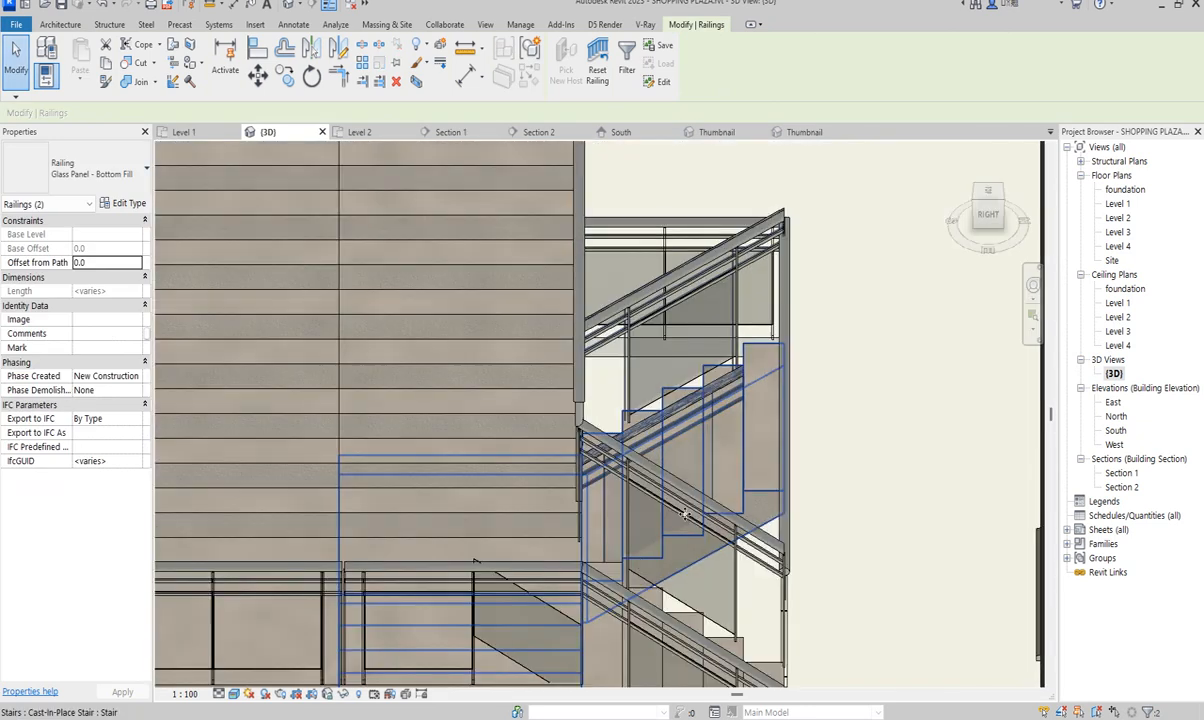
pyautogui.scroll(-3, 735, 375)
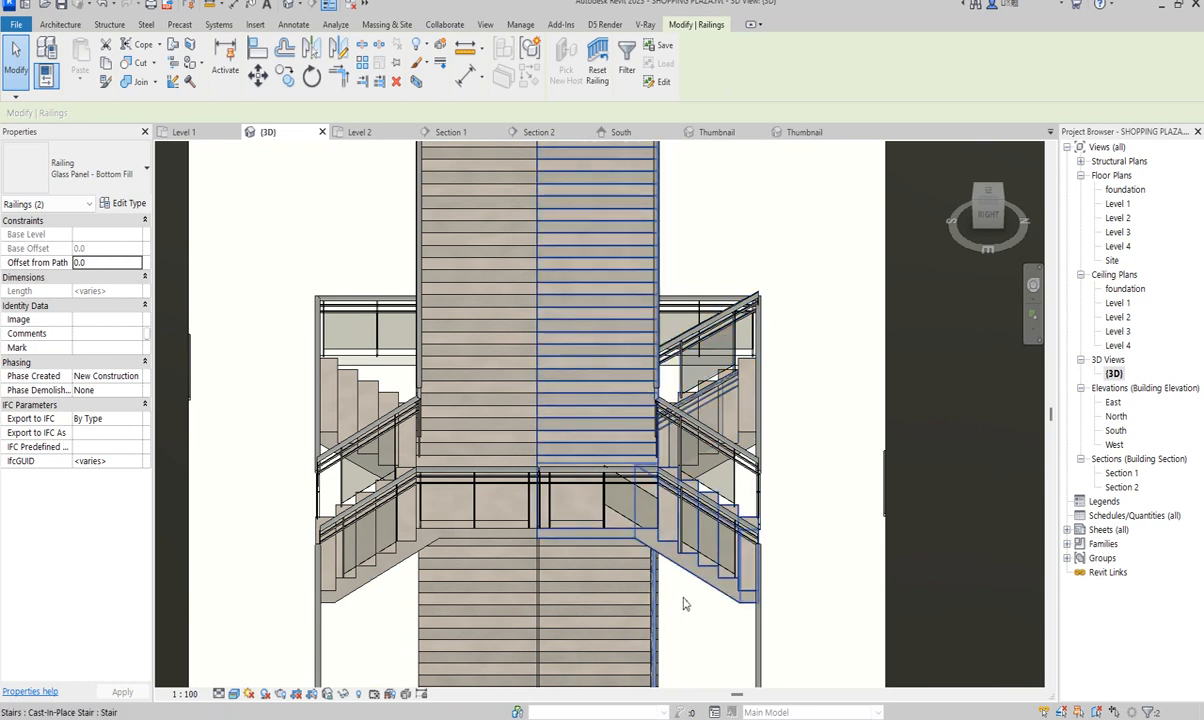
pyautogui.scroll(-3, 684, 604)
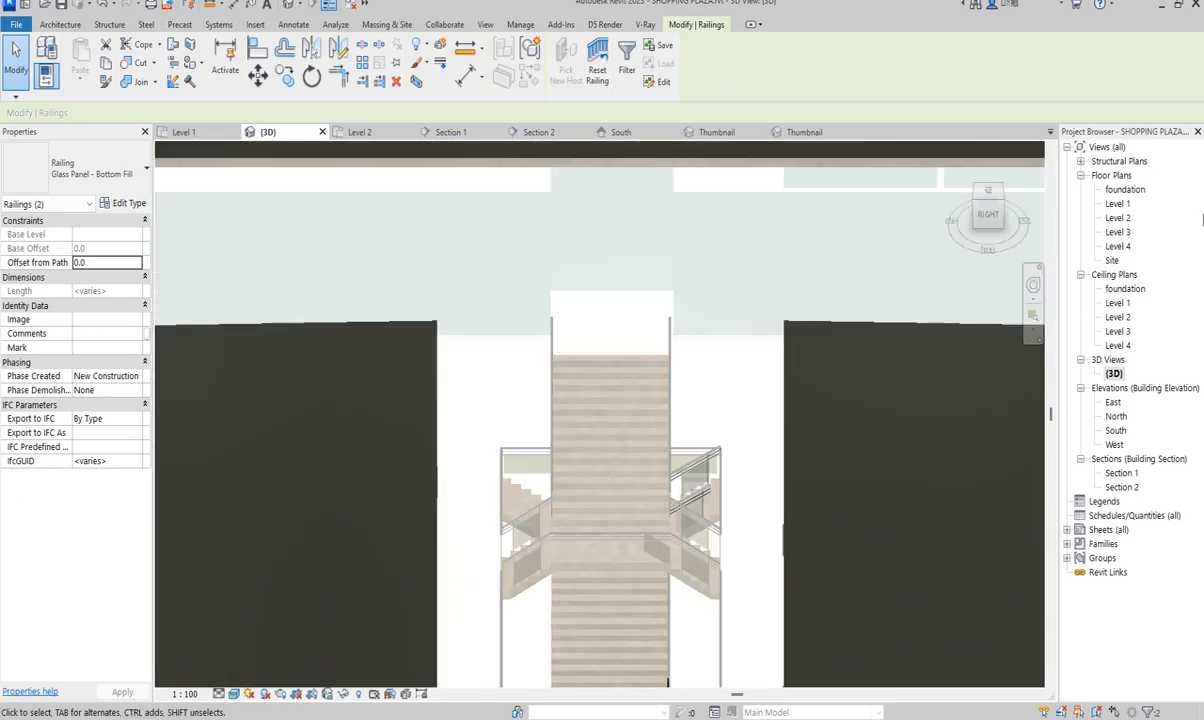
# Step: Mirror copies of the two selected railings about the stair's centre line onto the southern stair in the Level 1 plan
pyautogui.doubleClick(1119, 204)
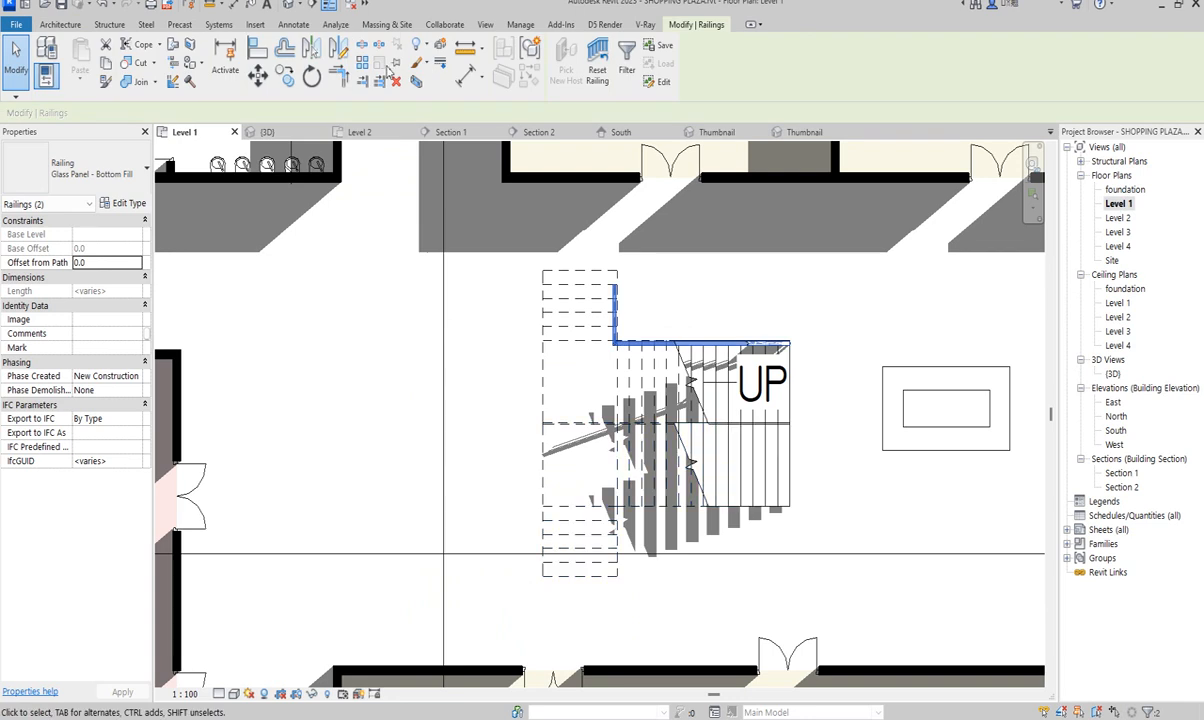
pyautogui.click(338, 48)
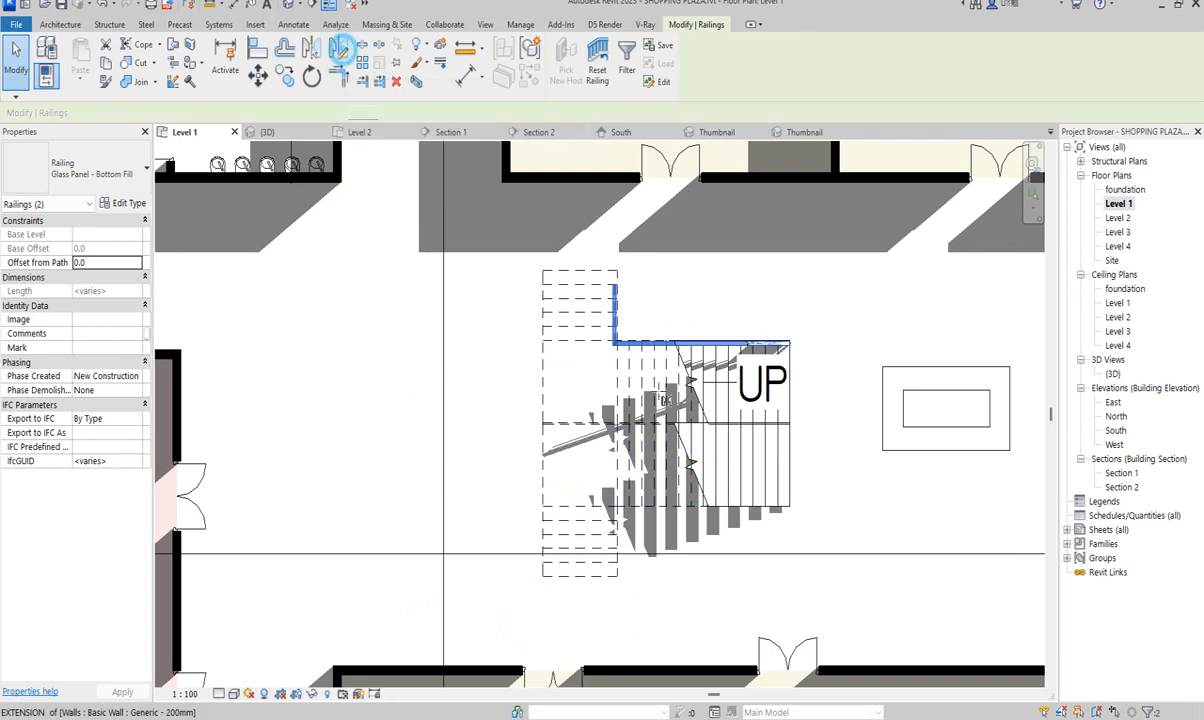
pyautogui.scroll(8, 781, 428)
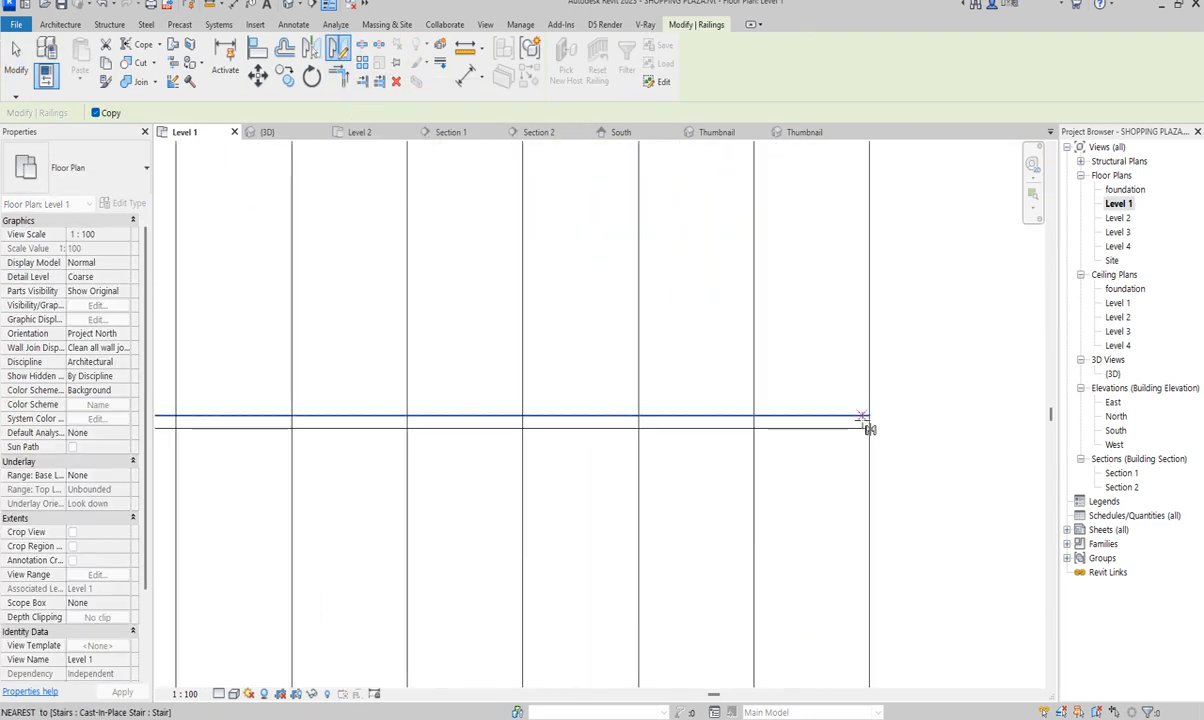
pyautogui.click(863, 416)
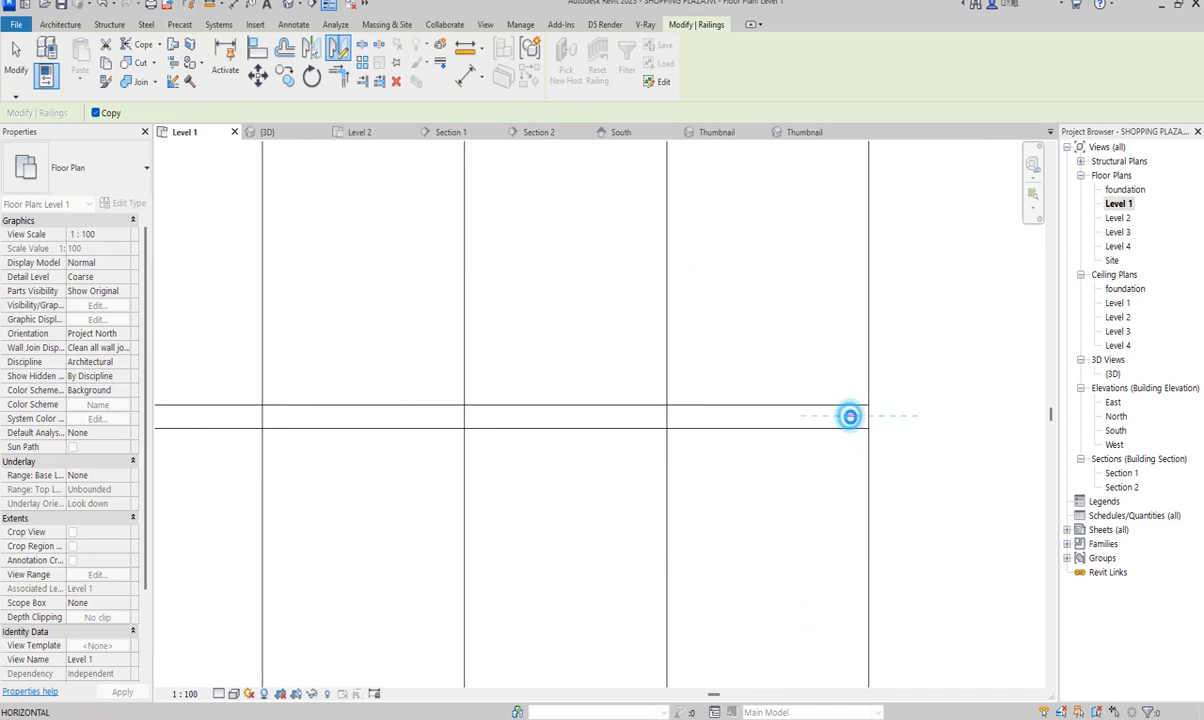
pyautogui.press('Escape')
pyautogui.scroll(-5, 852, 421)
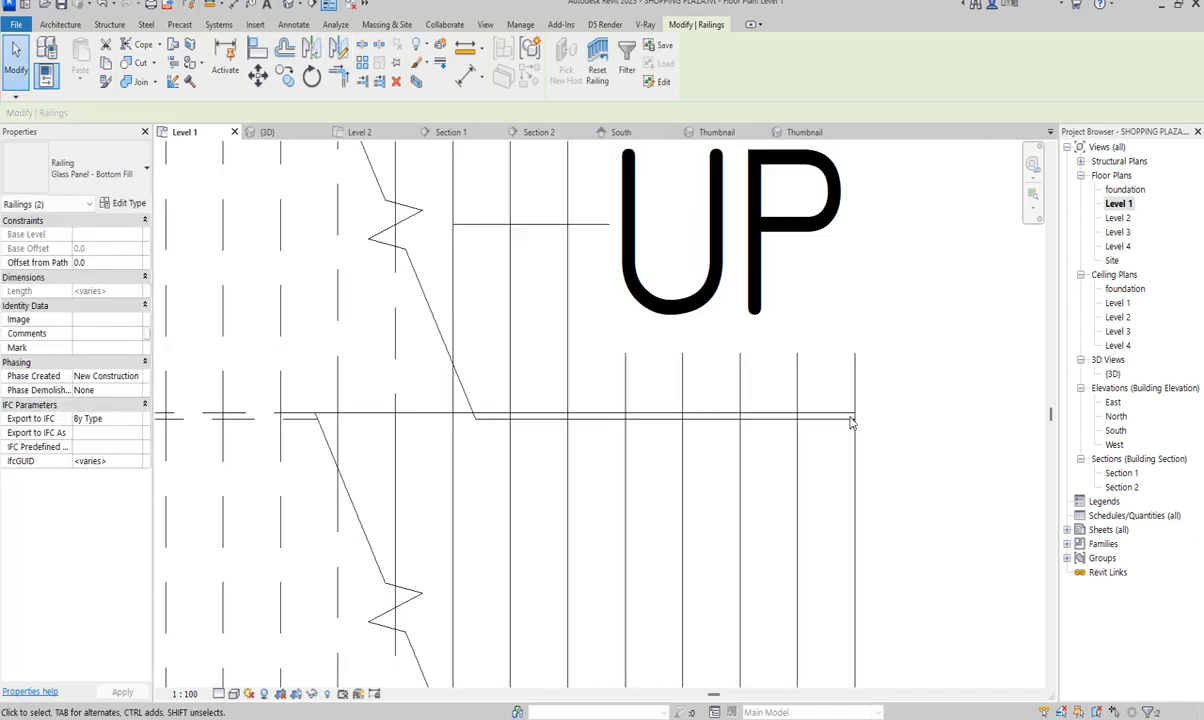
pyautogui.scroll(-2, 688, 548)
pyautogui.scroll(3, 685, 578)
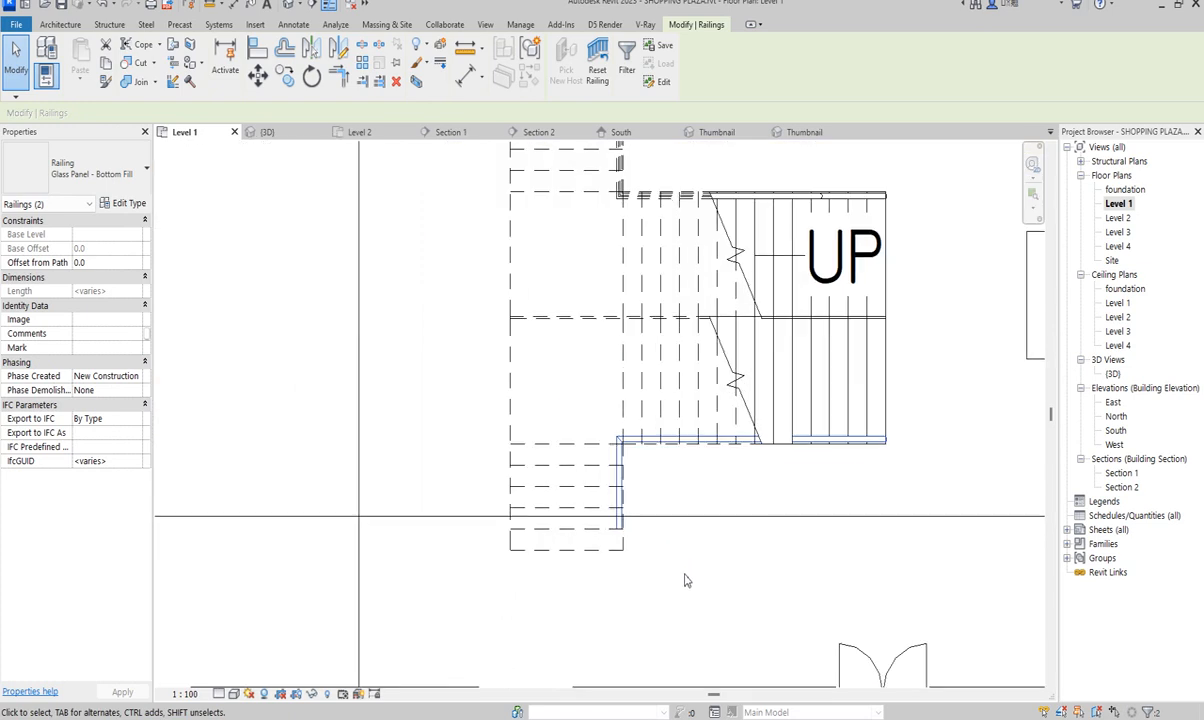
pyautogui.scroll(-1, 686, 580)
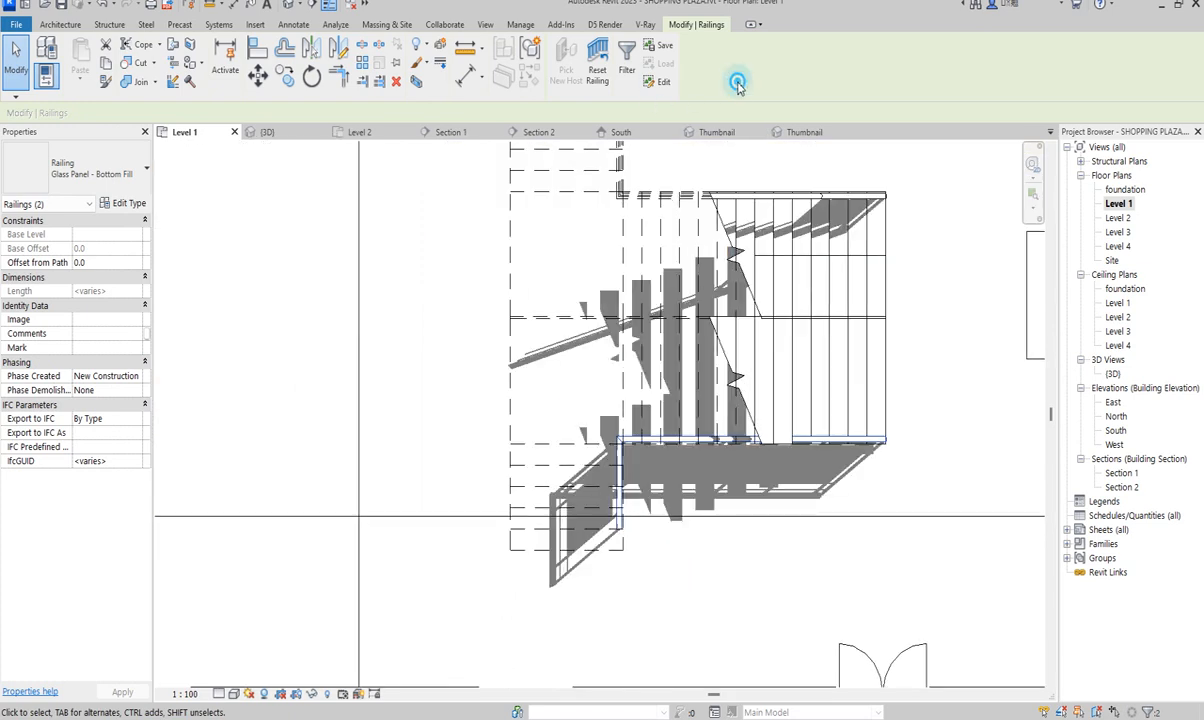
# Step: Assign the southern stair as host of the mirrored railing that runs along its main and short flights
pyautogui.click(817, 554)
pyautogui.click(763, 441)
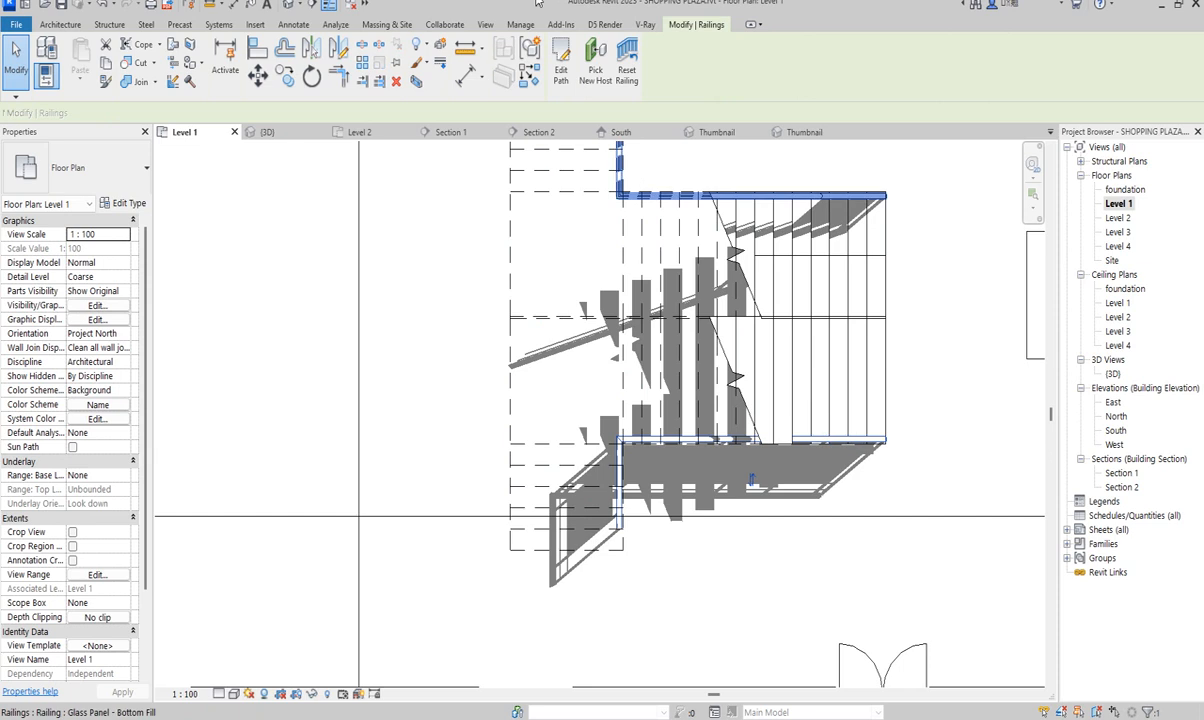
pyautogui.click(589, 47)
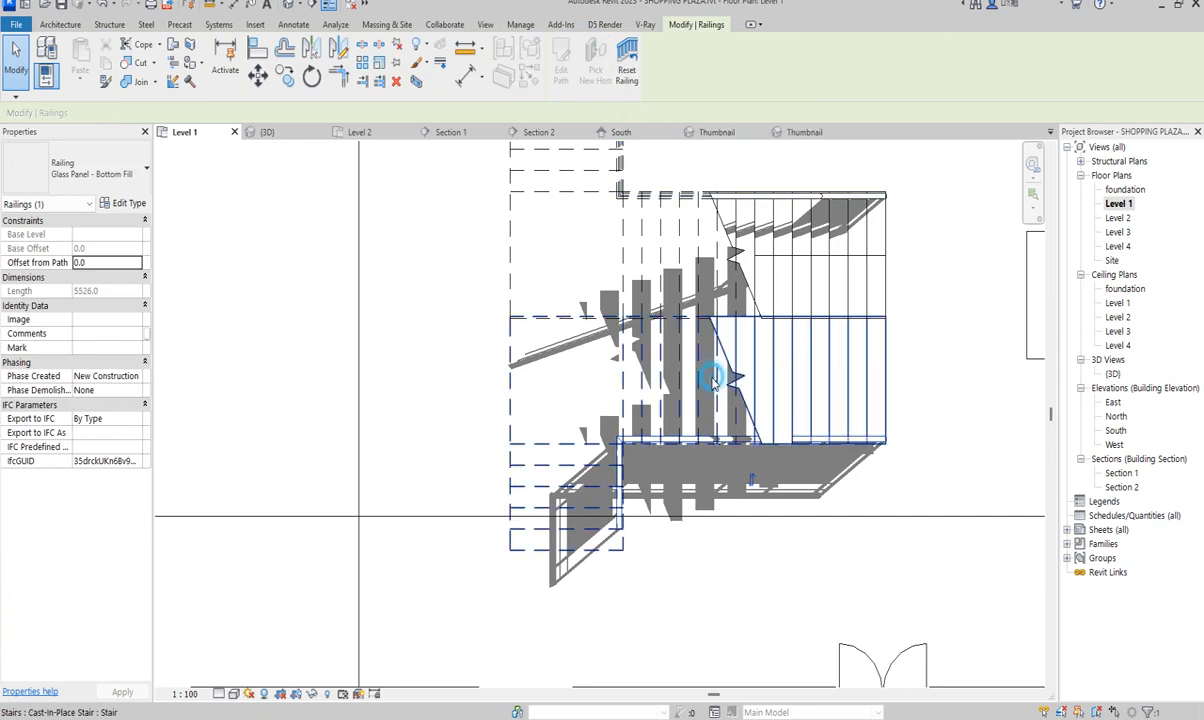
pyautogui.click(710, 380)
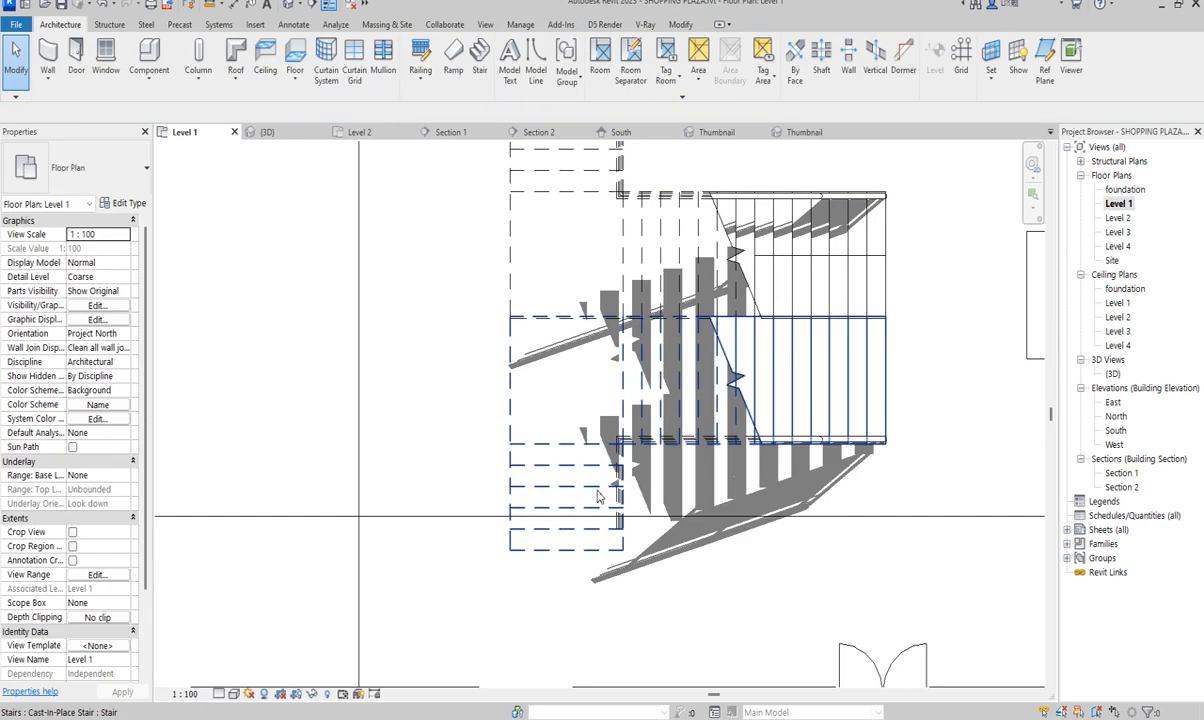
# Step: Assign the southern stair as host of the mirrored landing back railing in the 3D view
pyautogui.doubleClick(1113, 374)
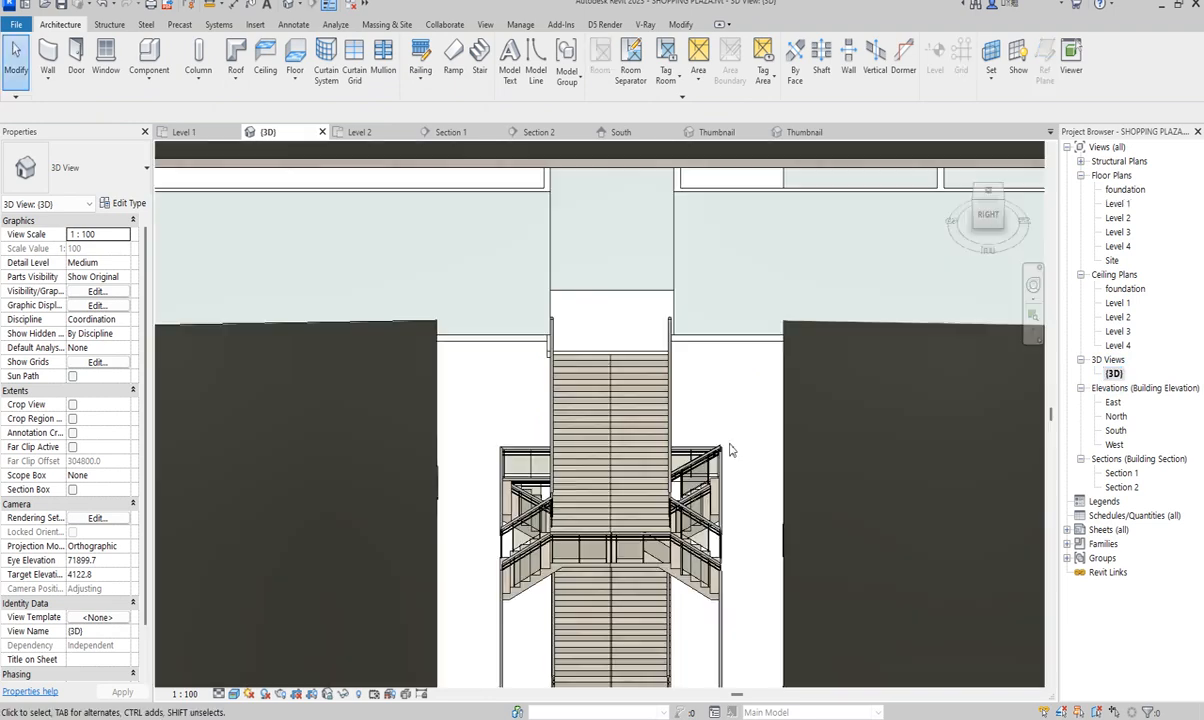
pyautogui.scroll(3, 514, 498)
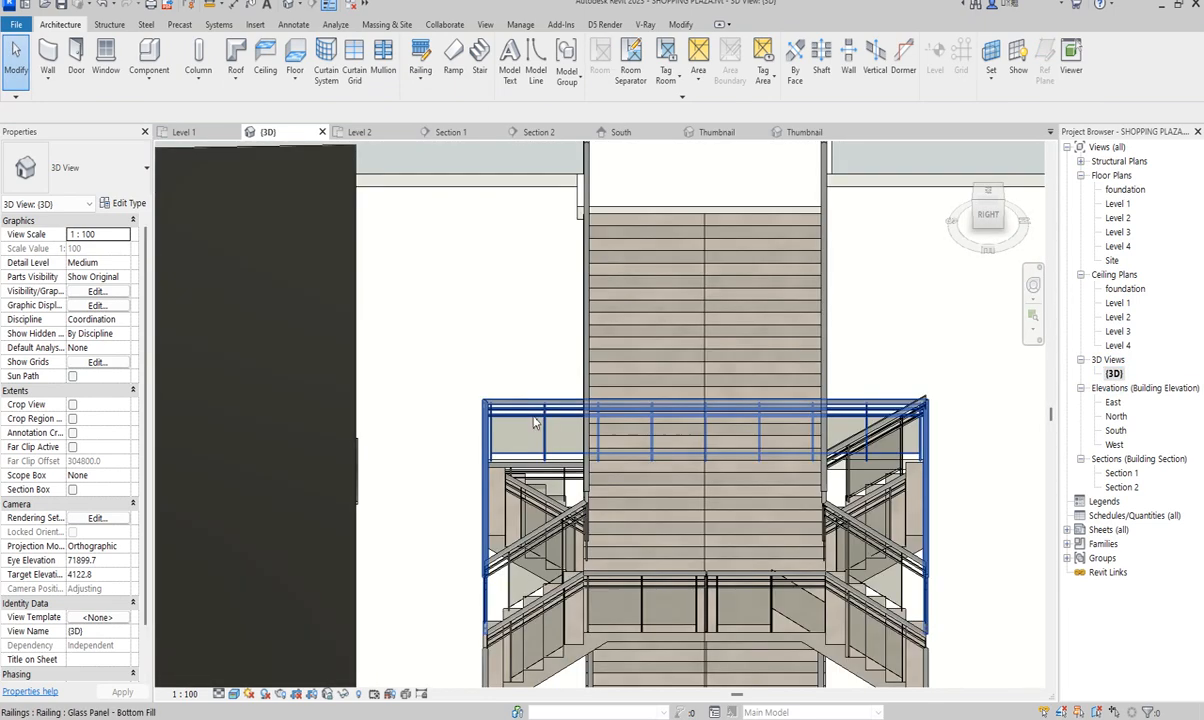
pyautogui.scroll(3, 570, 455)
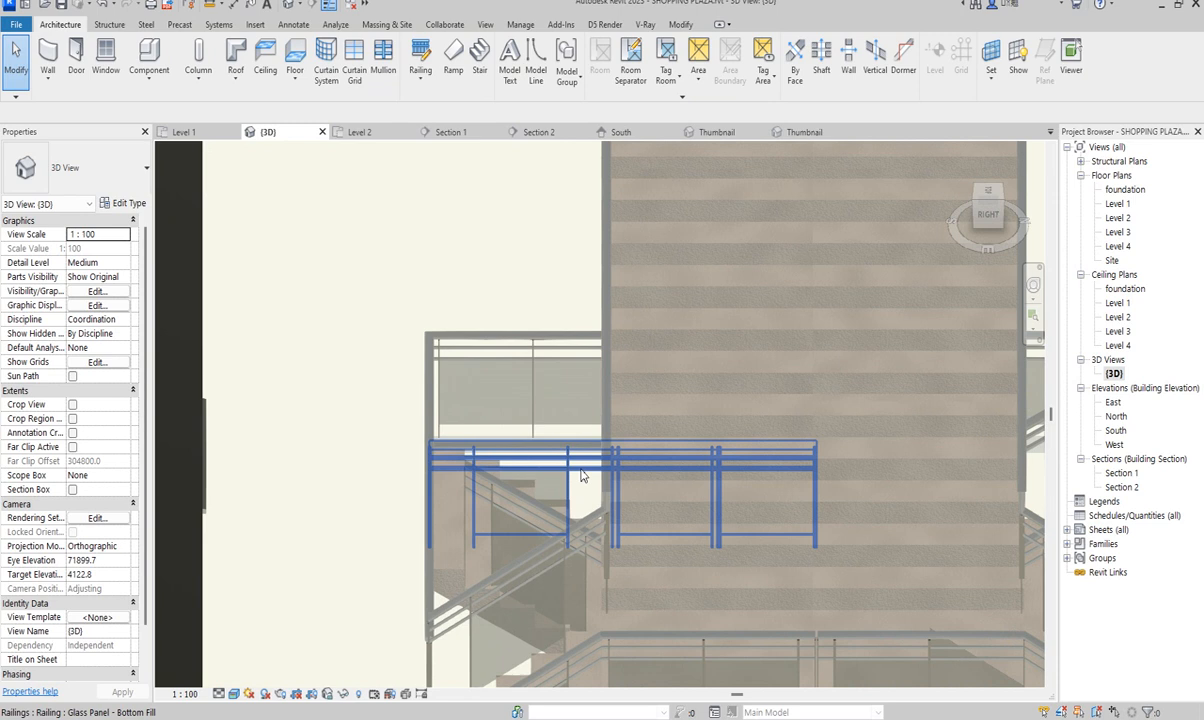
pyautogui.click(582, 470)
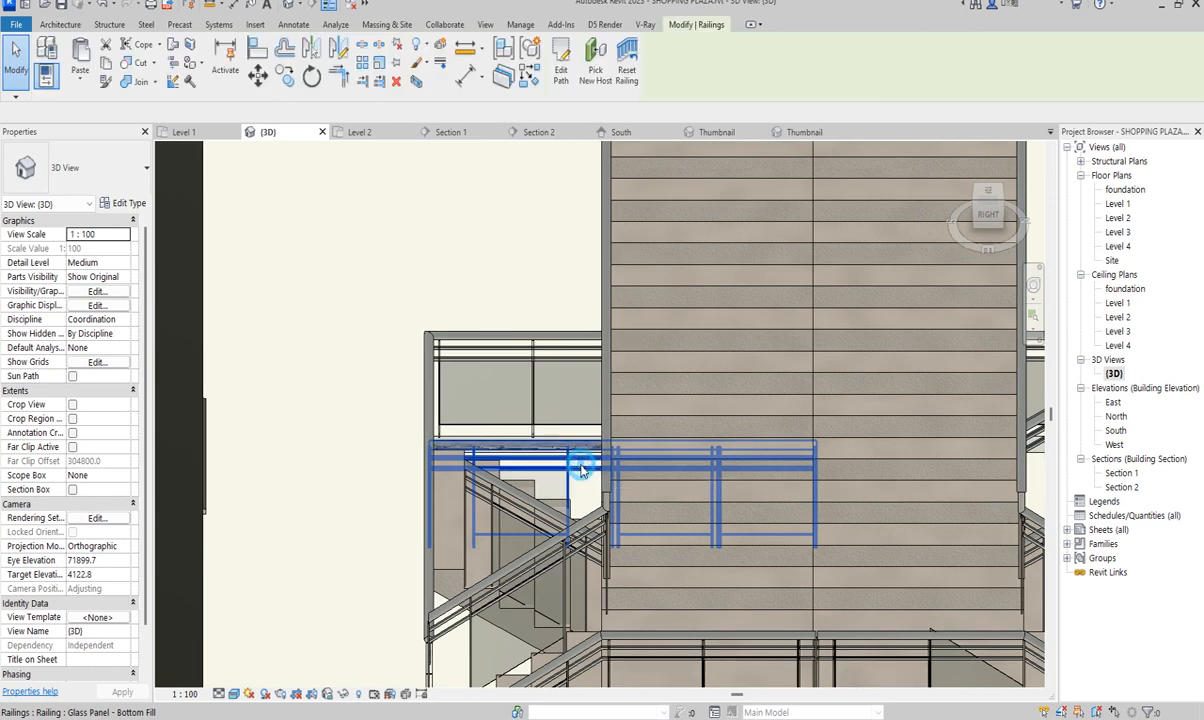
pyautogui.click(594, 72)
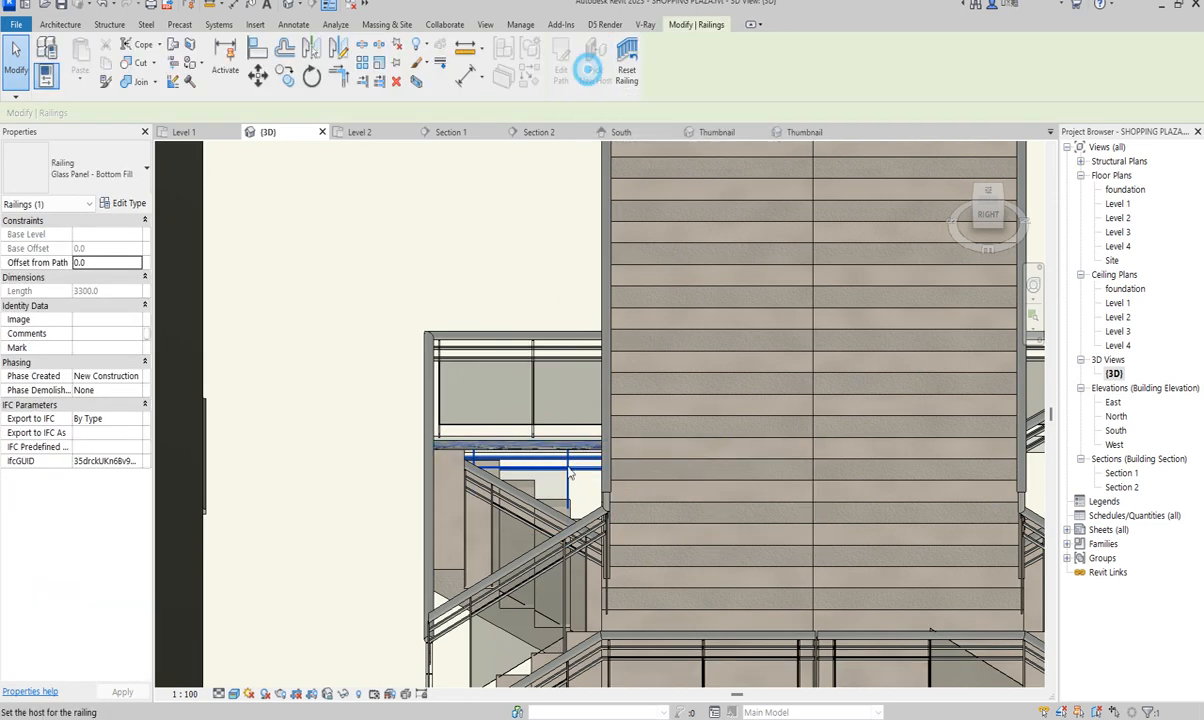
pyautogui.click(563, 496)
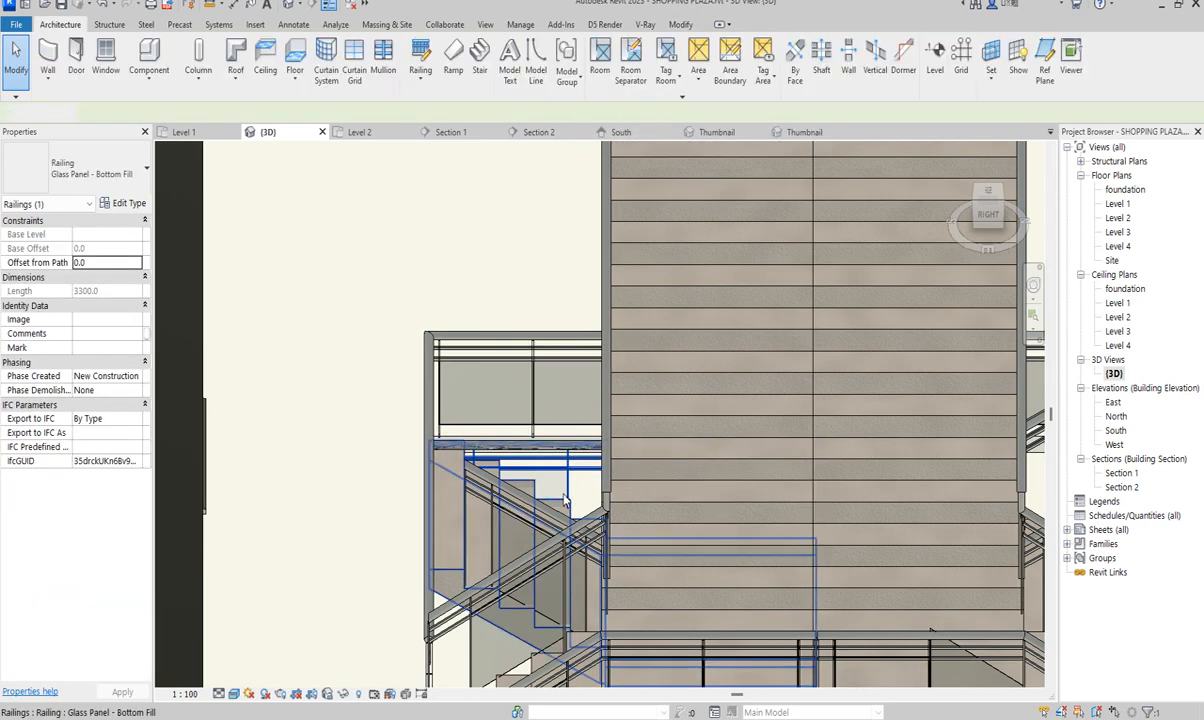
pyautogui.click(320, 304)
# Step: Examine the completed railings on both stair halves and the surrounding plaza in the 3D view
pyautogui.scroll(-3, 407, 344)
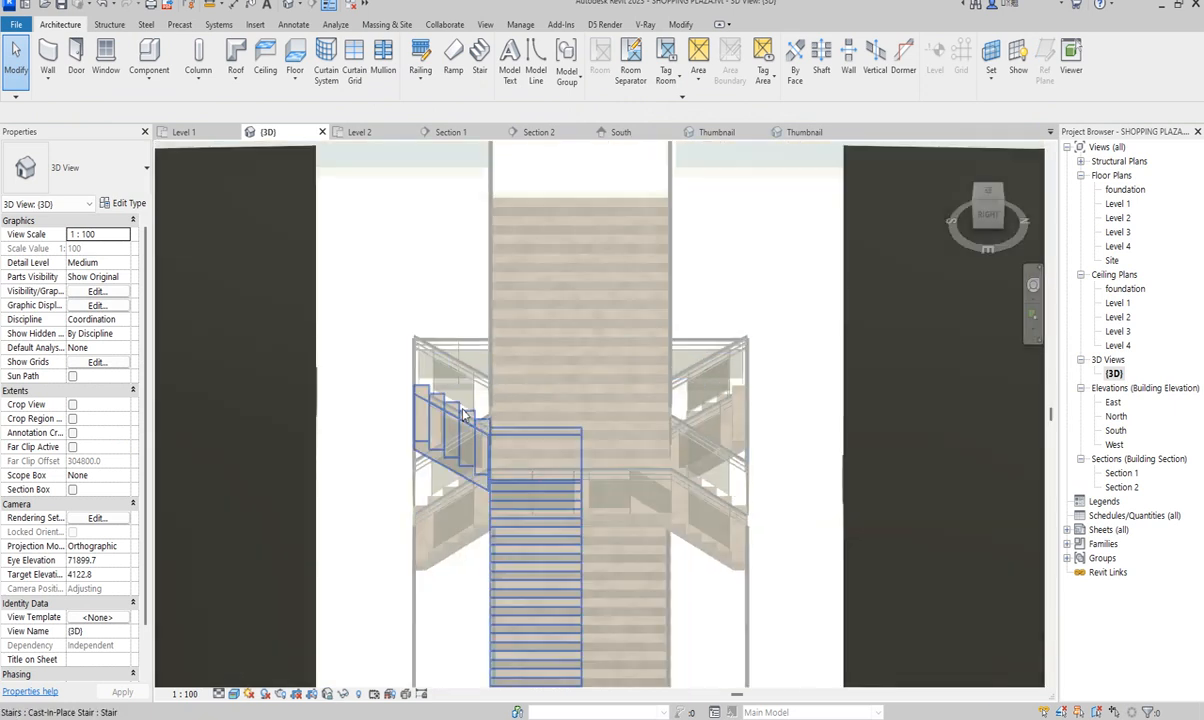
pyautogui.scroll(-3, 696, 362)
pyautogui.scroll(2, 749, 397)
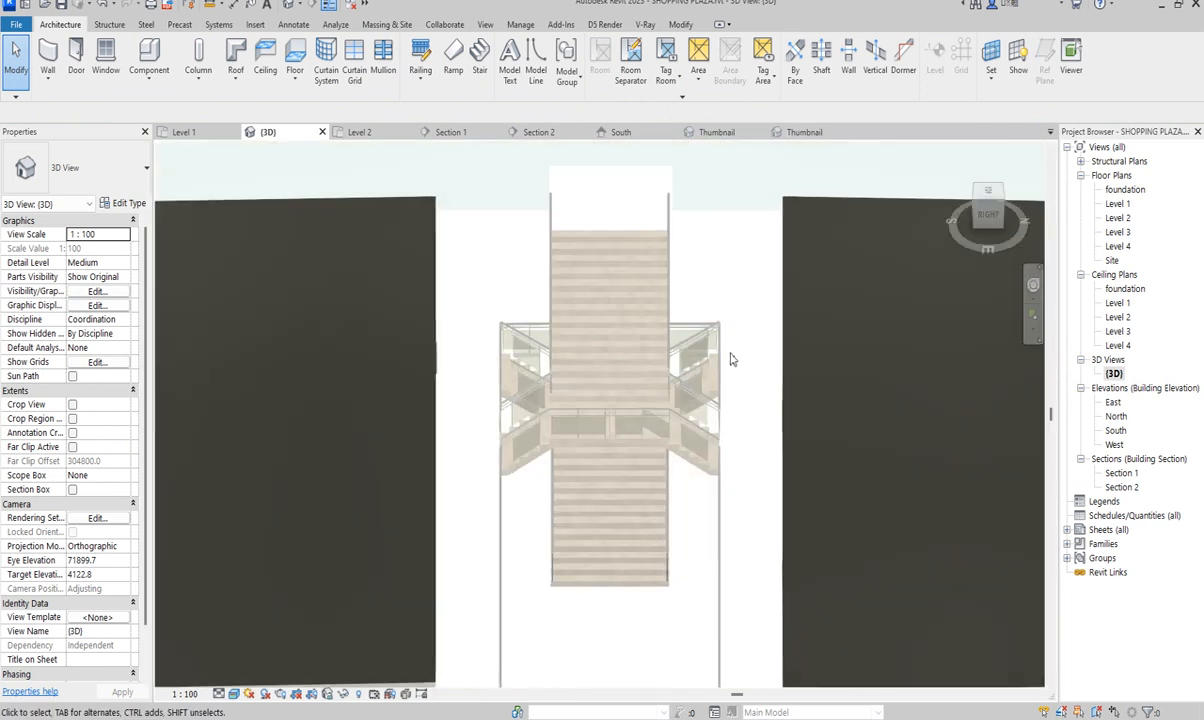
pyautogui.click(977, 206)
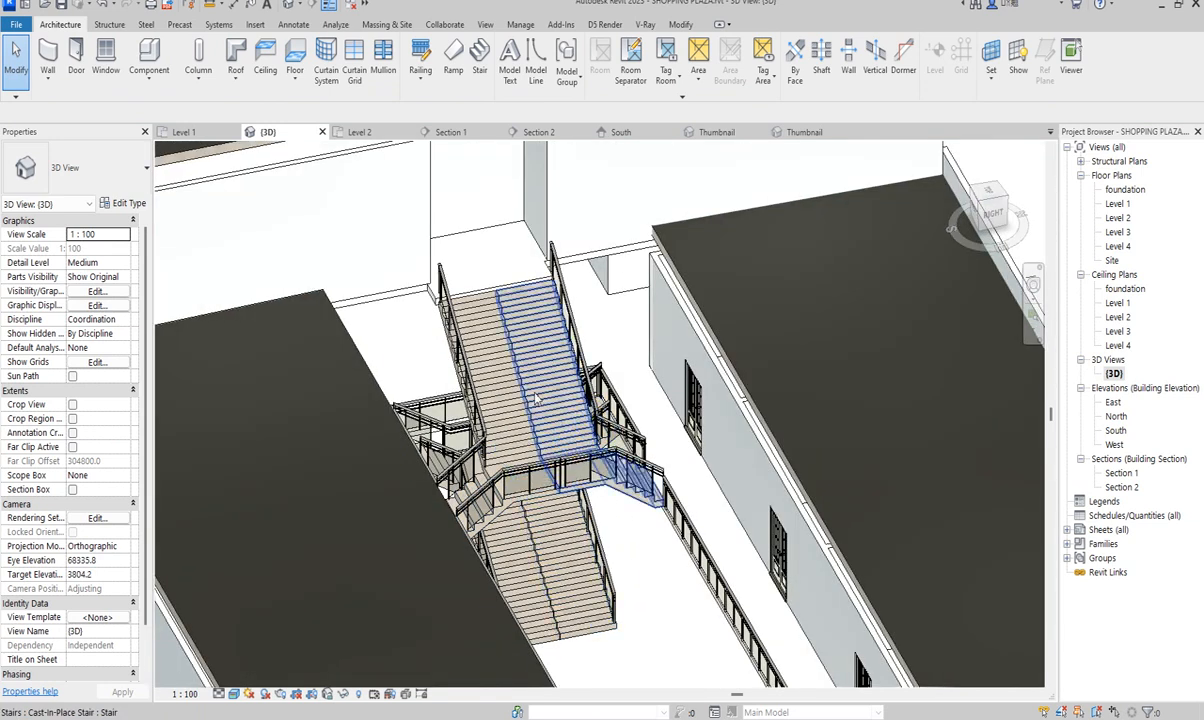
pyautogui.scroll(-2, 590, 476)
pyautogui.scroll(-3, 590, 476)
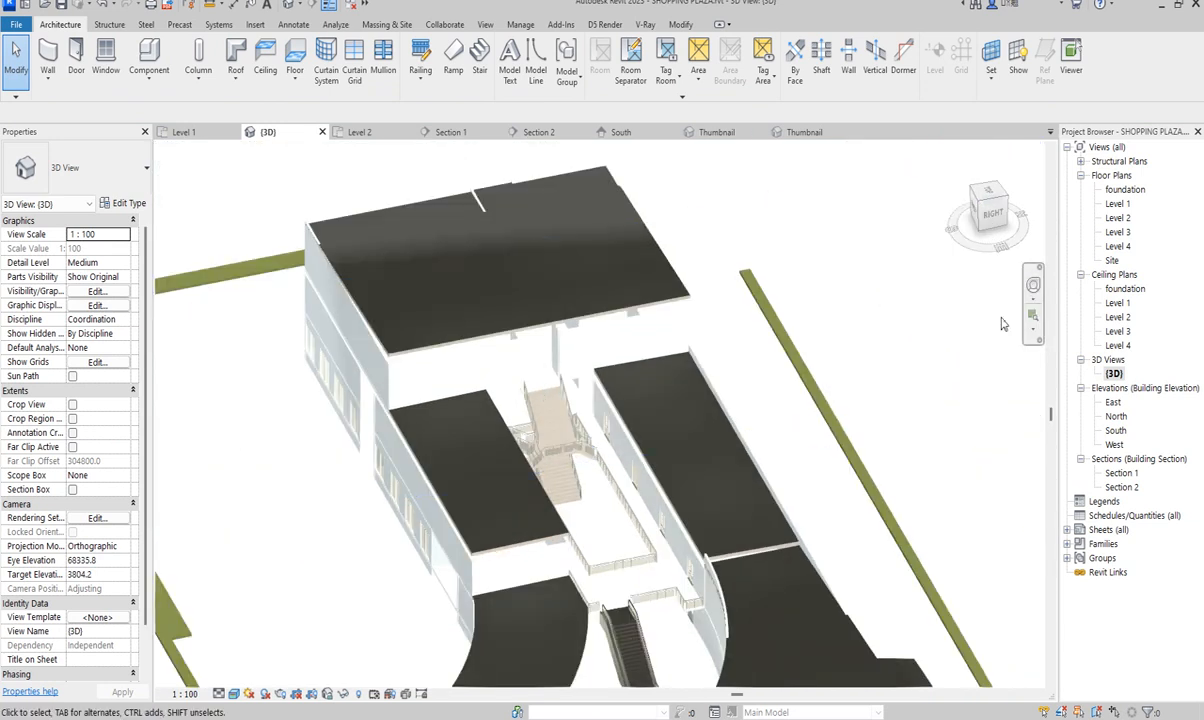
# Step: In the Level 1 plan, draw a Generic - 200mm wall about 15268 mm long from the café's curved wall to the restaurant's, parallel to the café's end wall
pyautogui.doubleClick(1124, 204)
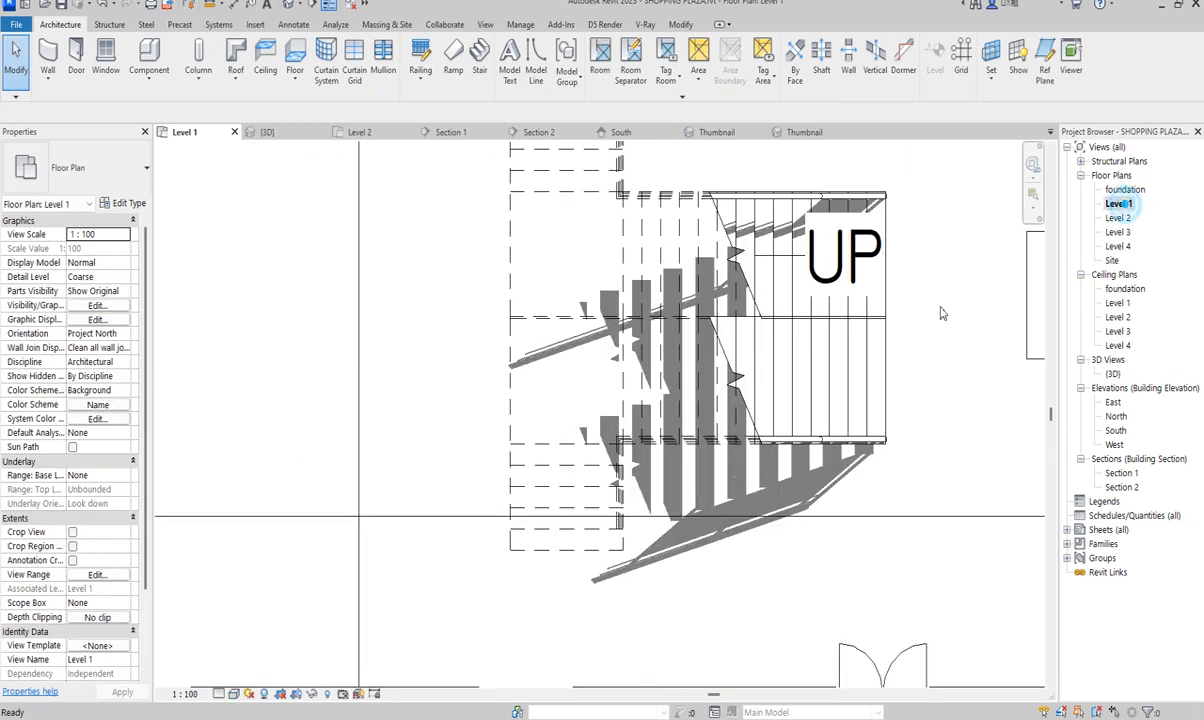
pyautogui.scroll(-4, 767, 405)
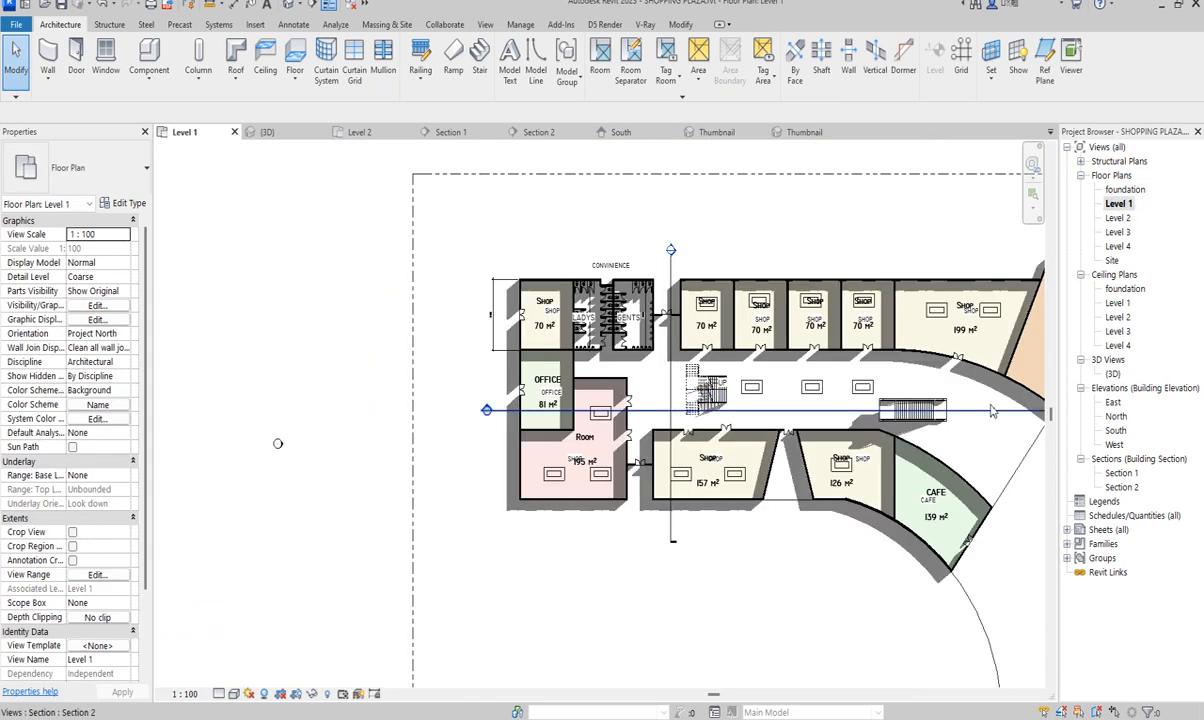
pyautogui.scroll(3, 992, 407)
pyautogui.scroll(-3, 785, 386)
pyautogui.scroll(3, 930, 400)
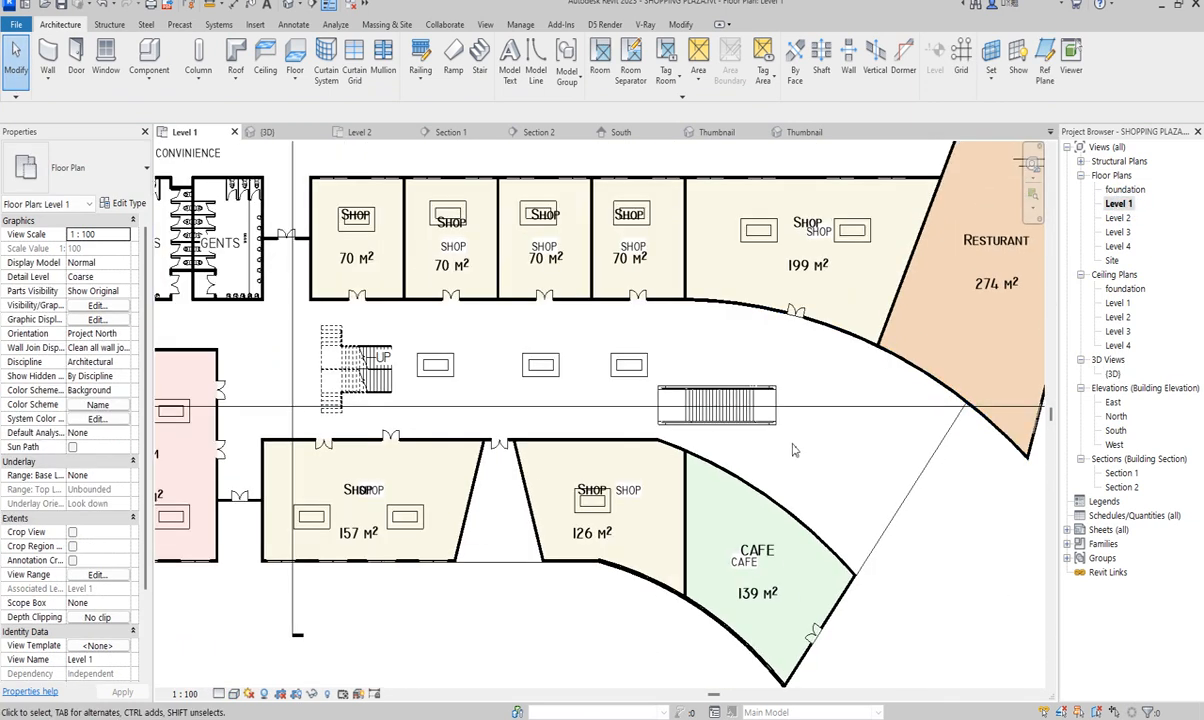
pyautogui.scroll(-4, 890, 420)
pyautogui.scroll(4, 856, 434)
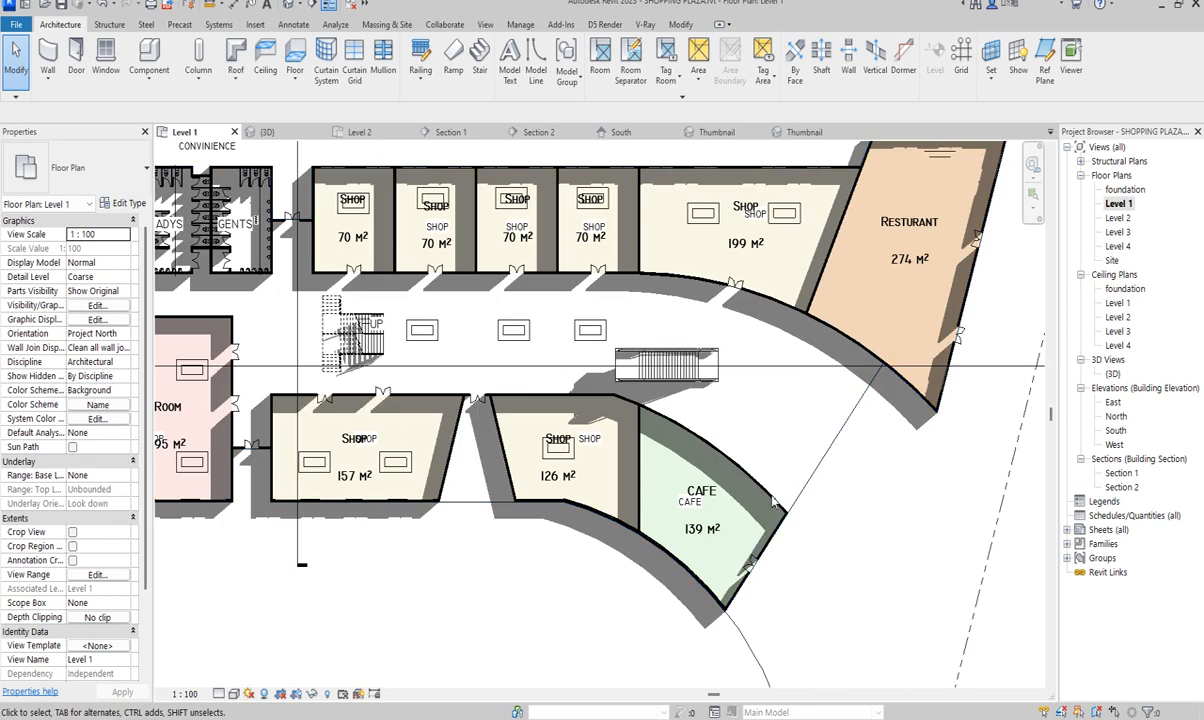
pyautogui.click(770, 497)
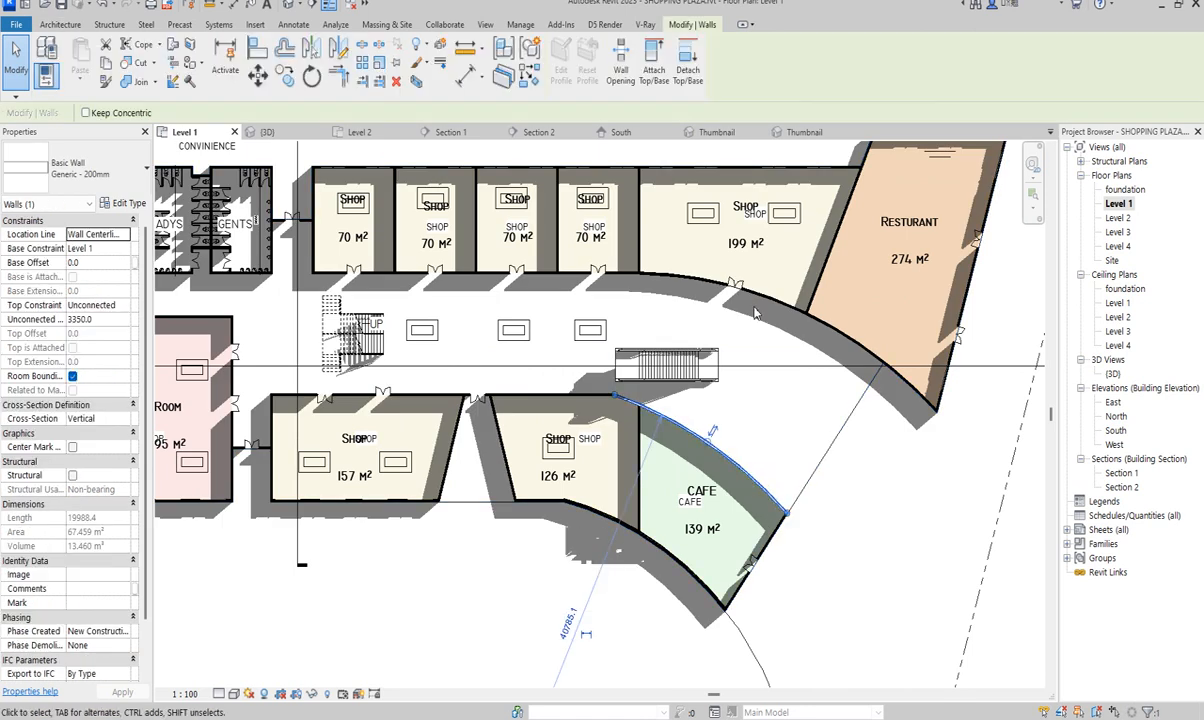
pyautogui.click(531, 79)
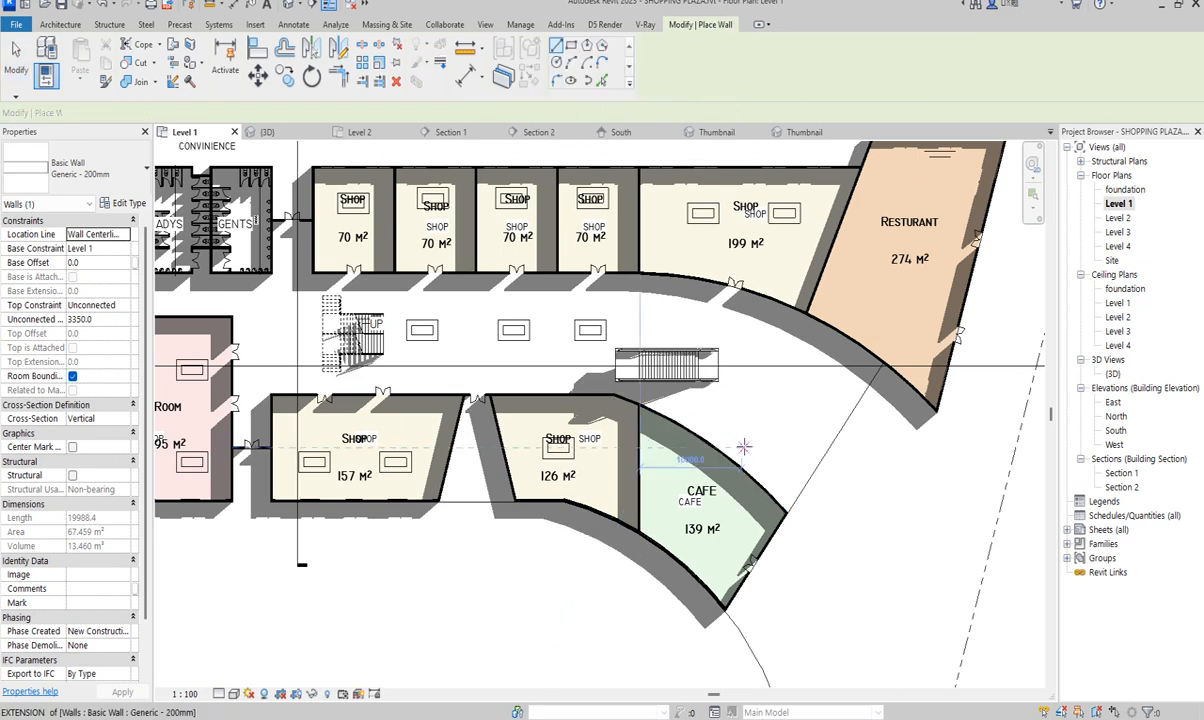
pyautogui.scroll(1, 740, 470)
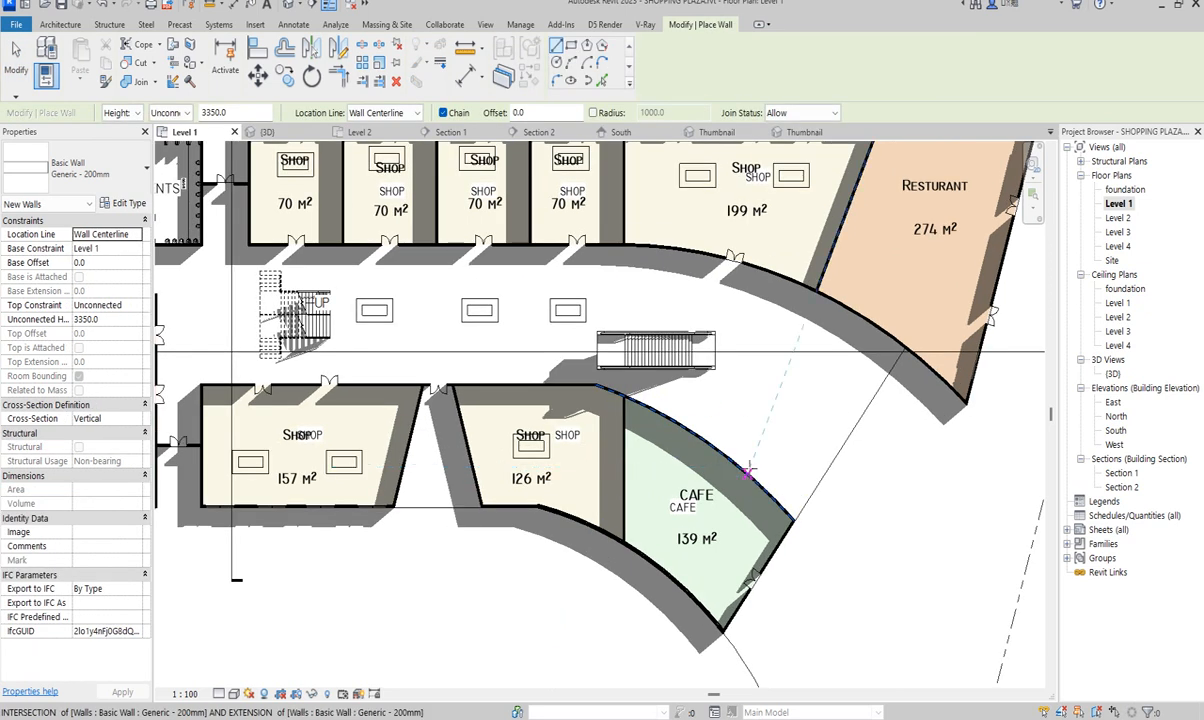
pyautogui.click(748, 471)
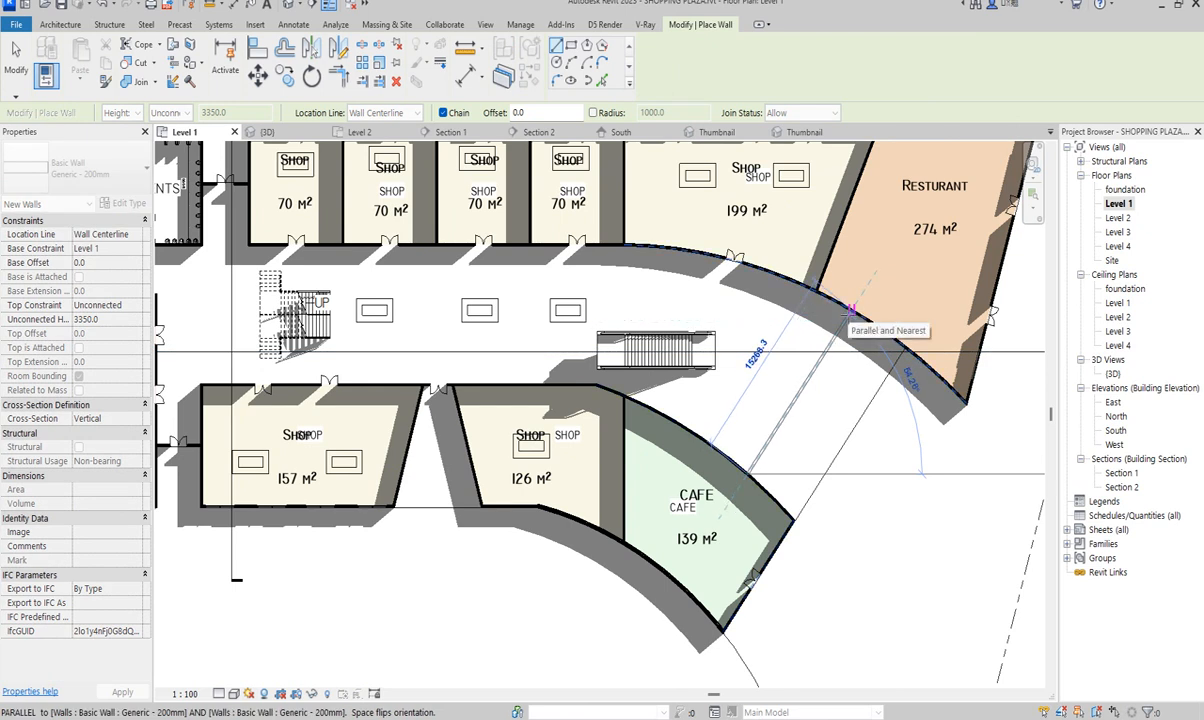
pyautogui.click(848, 313)
pyautogui.press('Escape')
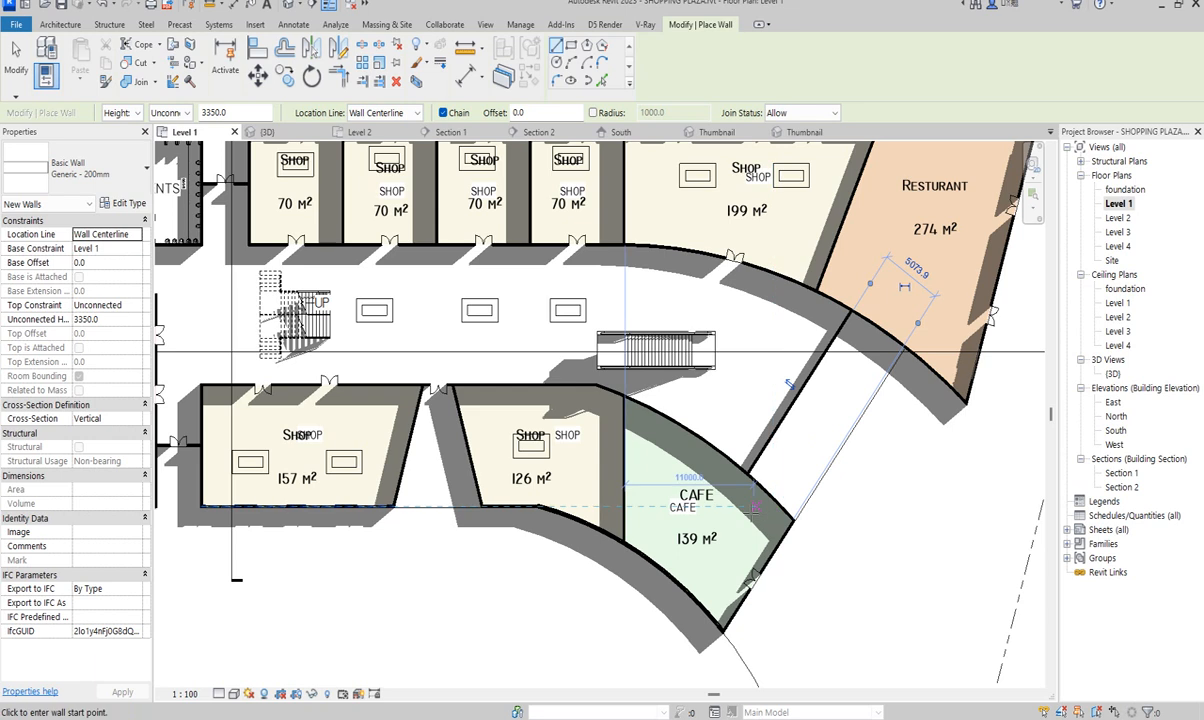
pyautogui.rightClick(777, 383)
pyautogui.click(798, 393)
pyautogui.scroll(-3, 777, 383)
pyautogui.scroll(3, 740, 385)
pyautogui.rightClick(738, 385)
pyautogui.click(775, 397)
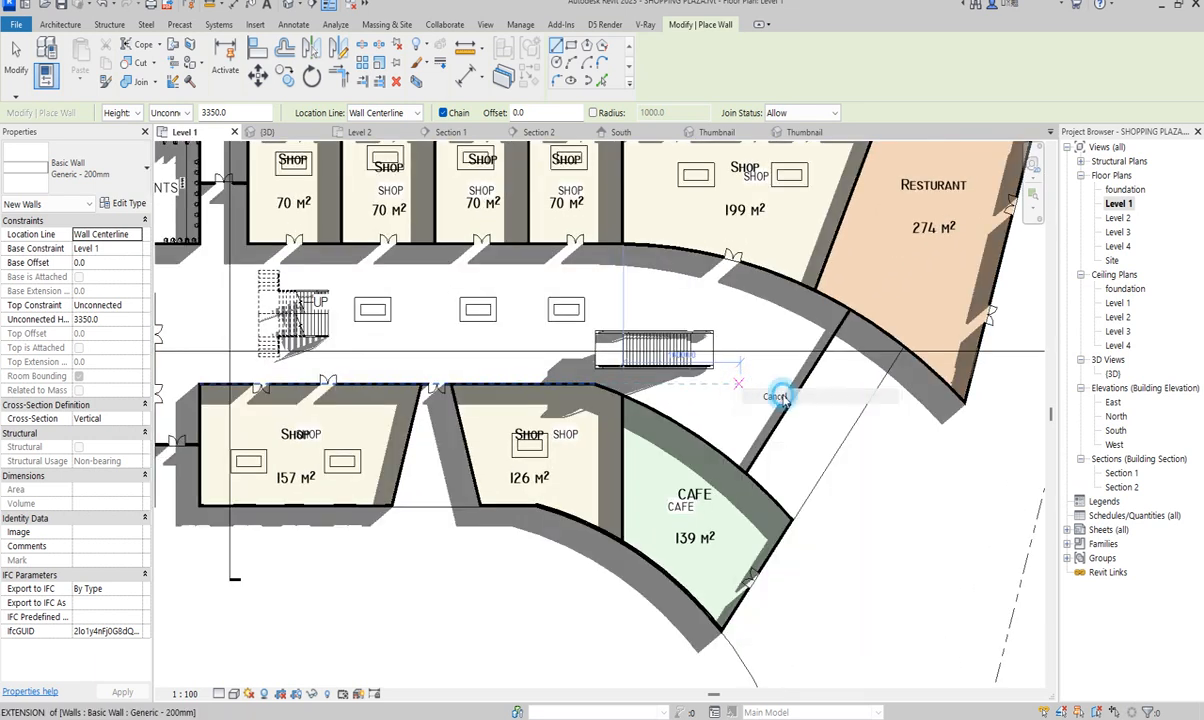
pyautogui.click(795, 398)
pyautogui.scroll(2, 800, 393)
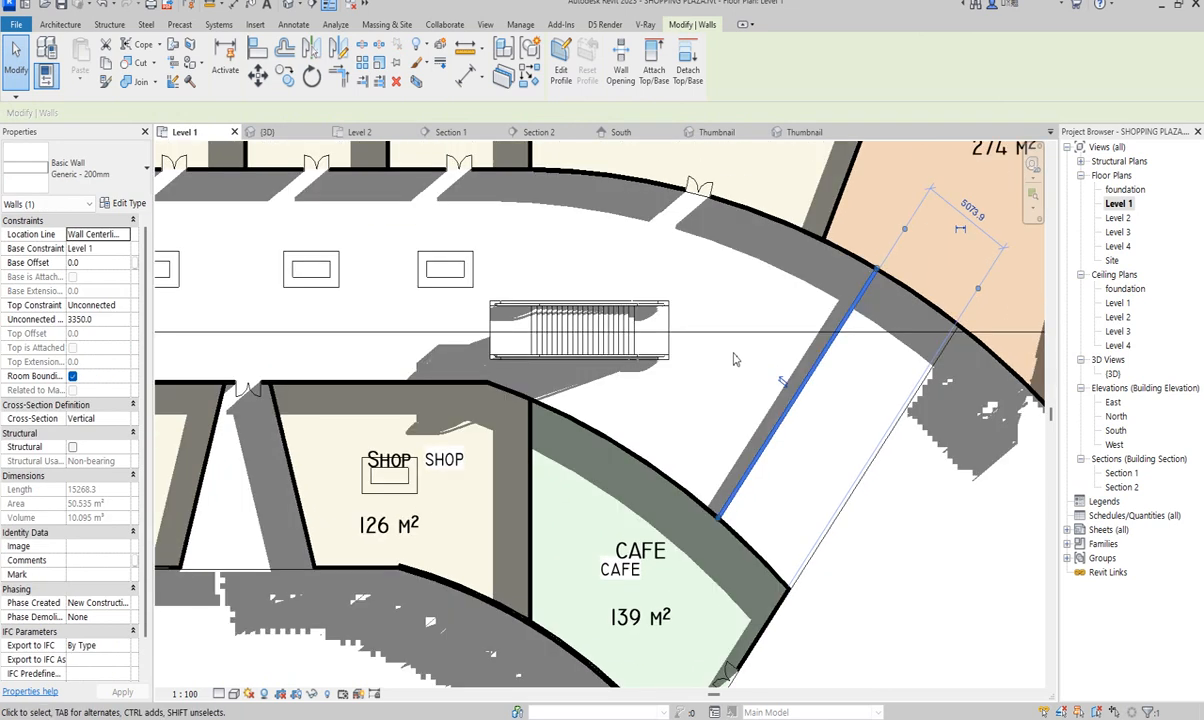
# Step: Place two ExtDbl (4) 1810 x 2110mm doors side by side near the middle of the slanted wall between café and restaurant
pyautogui.scroll(-2, 576, 340)
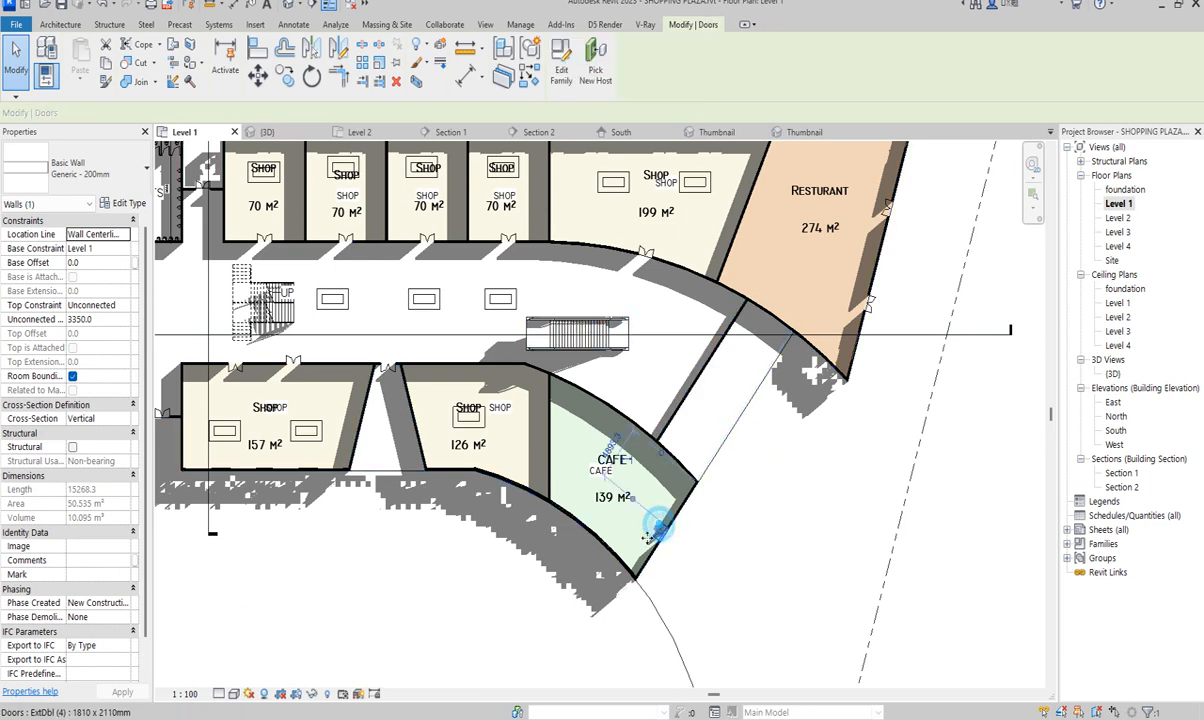
pyautogui.click(660, 533)
pyautogui.click(527, 76)
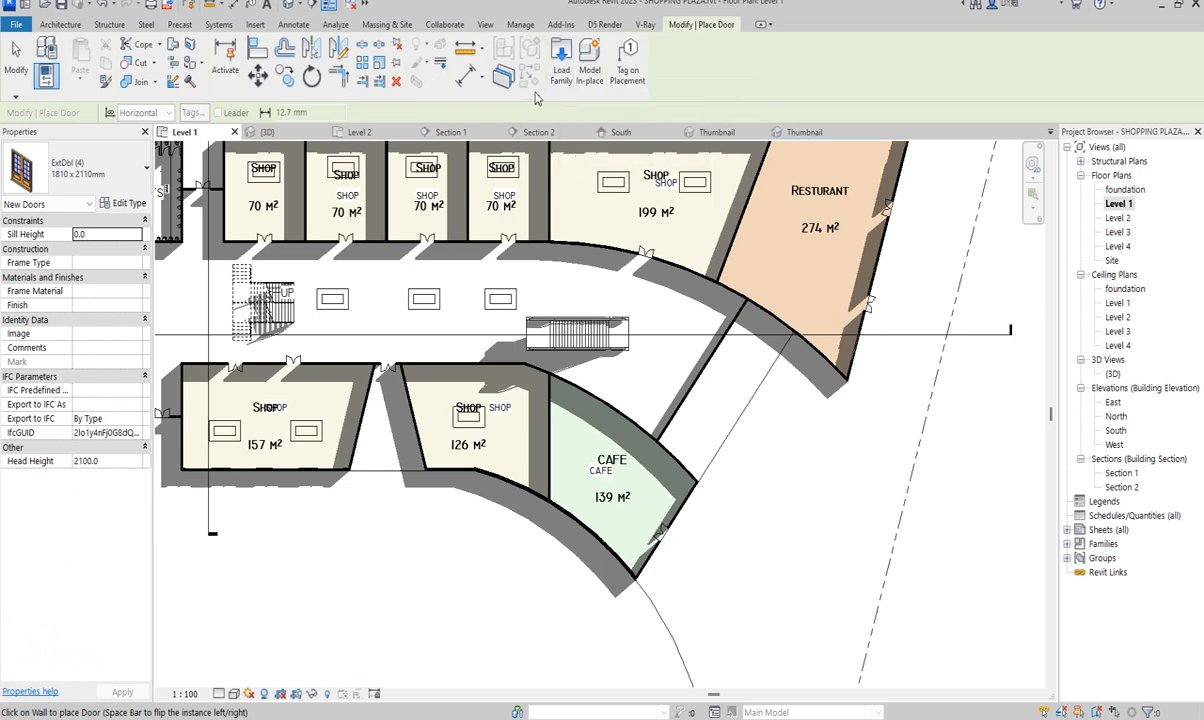
pyautogui.scroll(2, 689, 380)
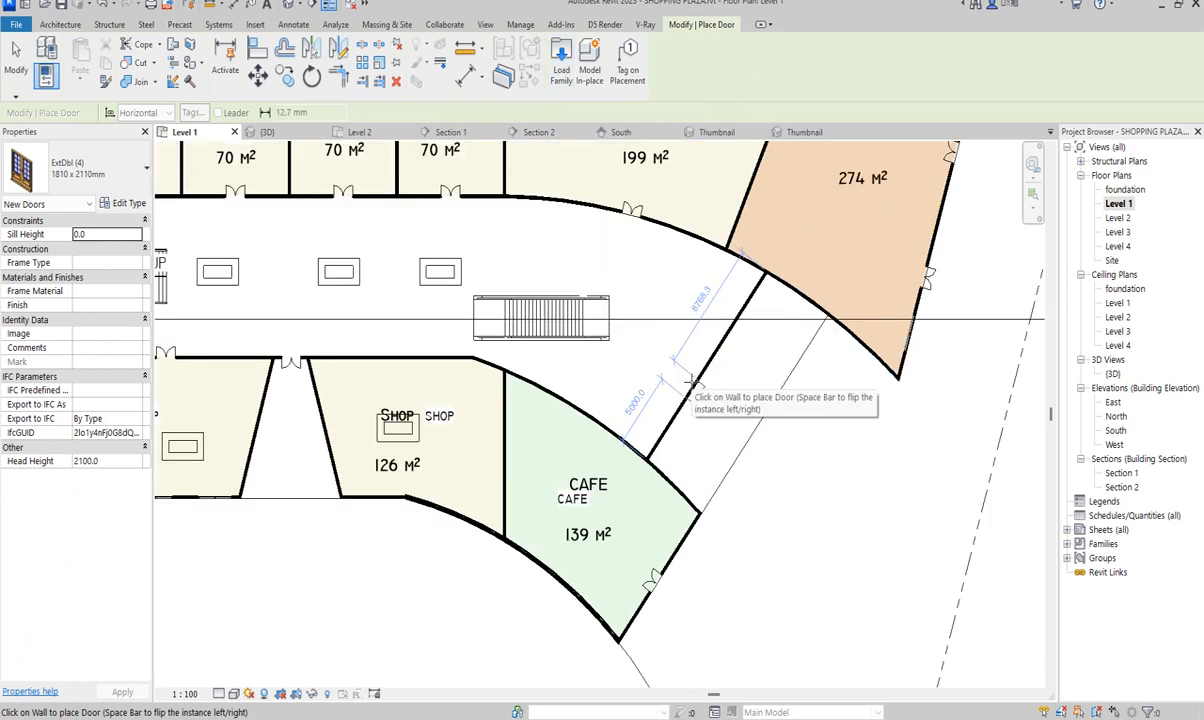
pyautogui.click(701, 377)
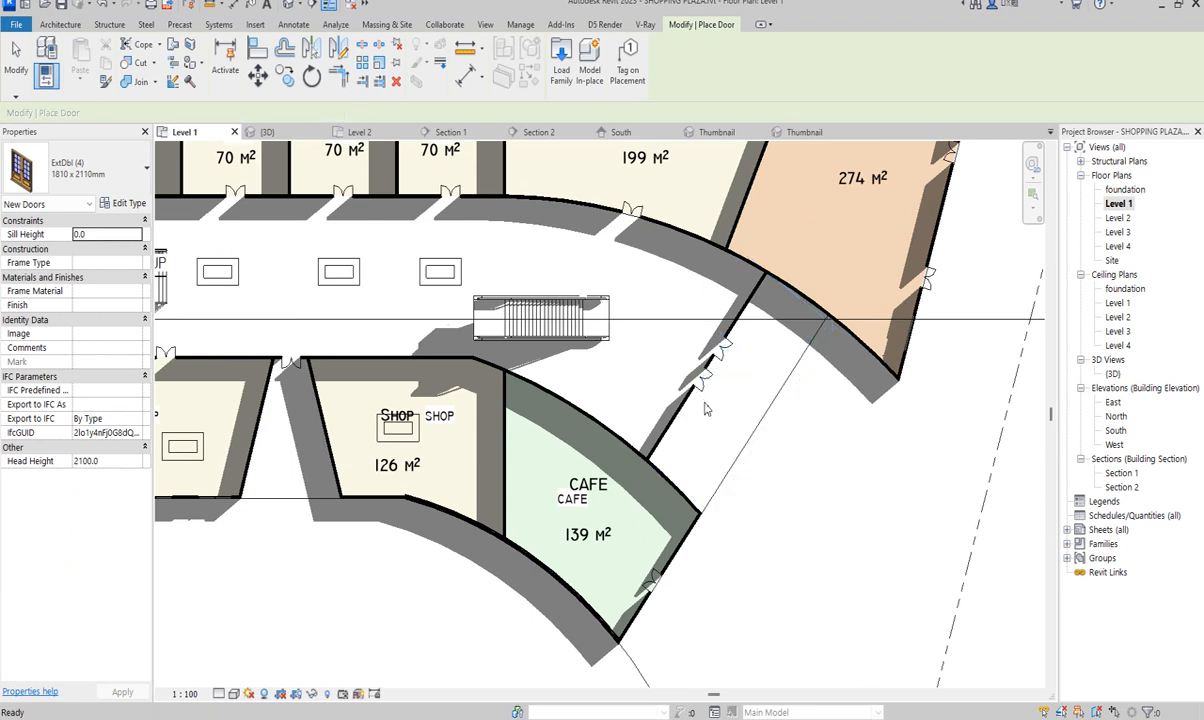
pyautogui.press('Escape')
pyautogui.scroll(-2, 790, 352)
pyautogui.scroll(-3, 759, 362)
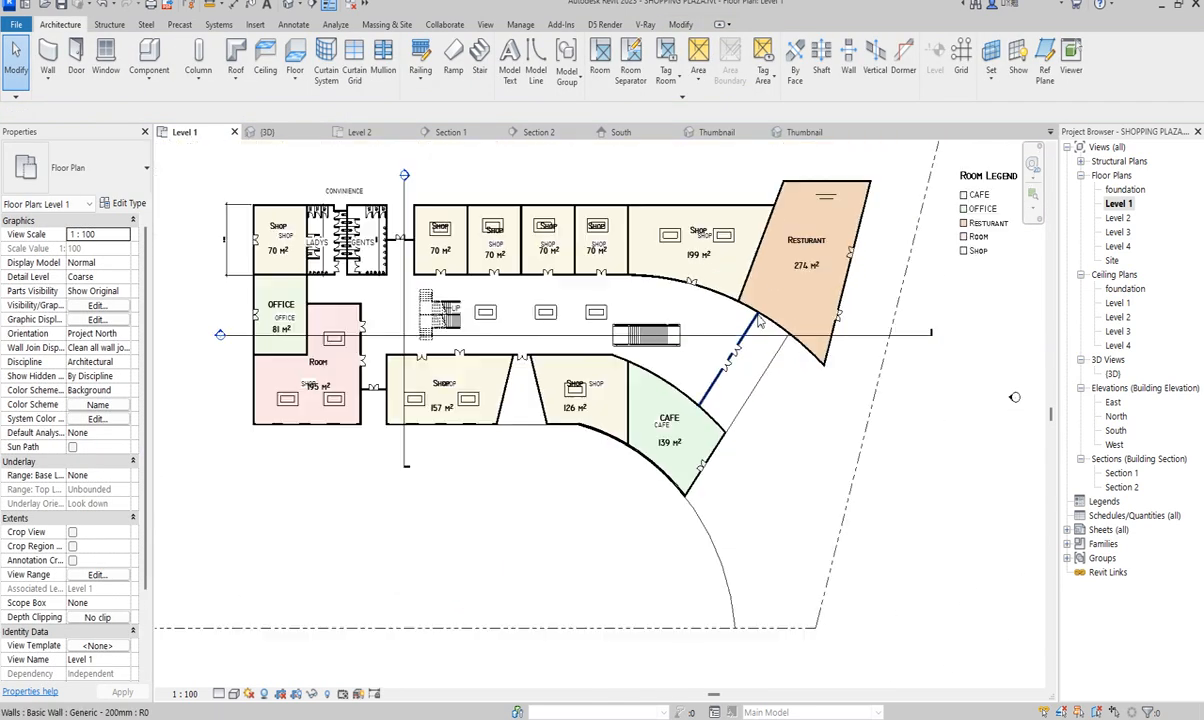
# Step: Place ExtDbl (4) 1810 x 2110mm doors in the restaurant's curved wall and on both sides of the entrance wall in the café's curved wall
pyautogui.scroll(3, 820, 290)
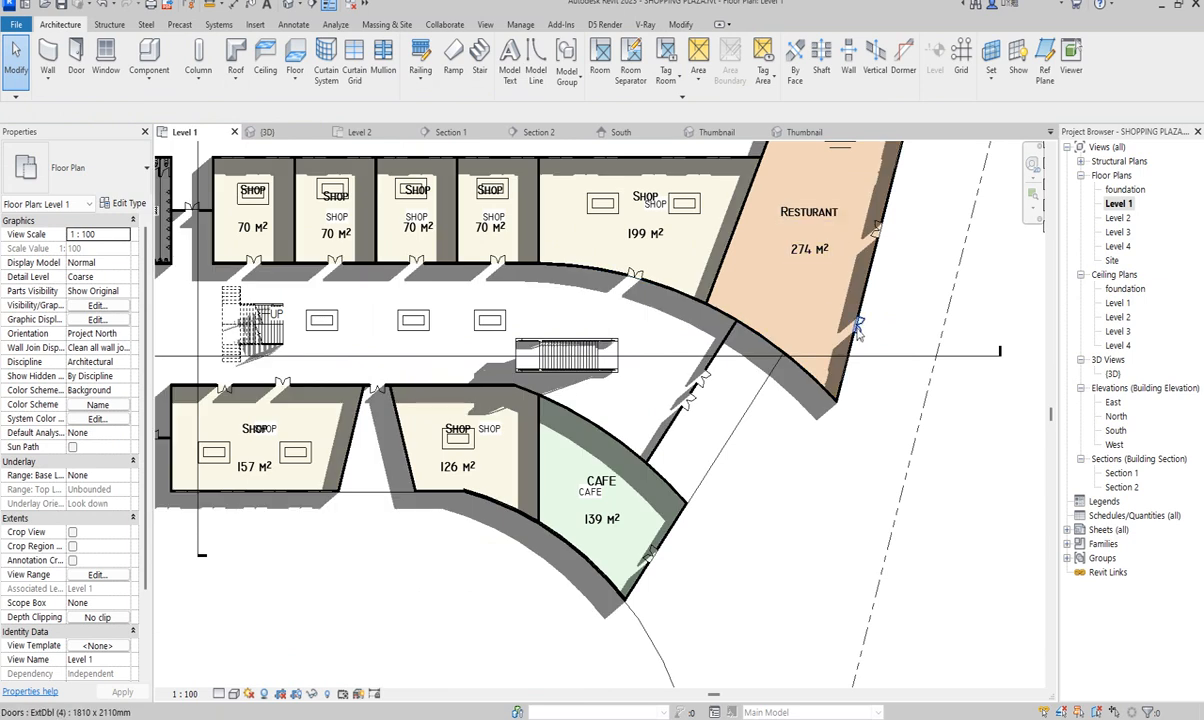
pyautogui.click(857, 330)
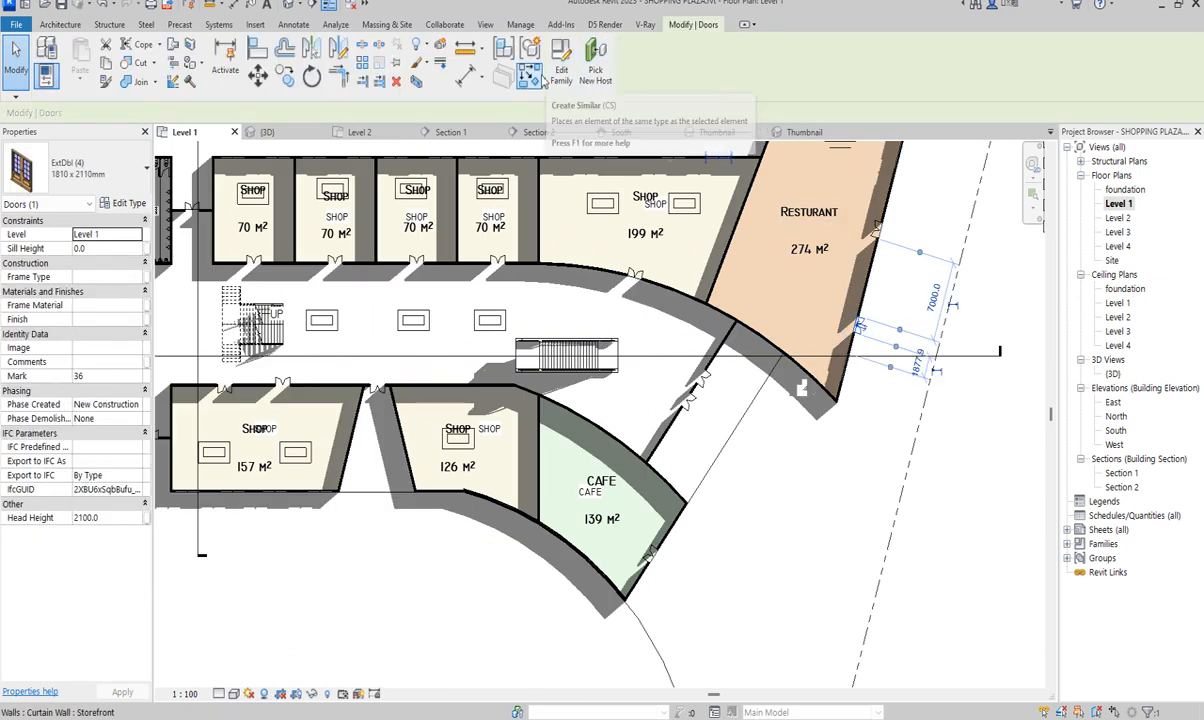
pyautogui.press('c')
pyautogui.press('s')
pyautogui.scroll(3, 770, 355)
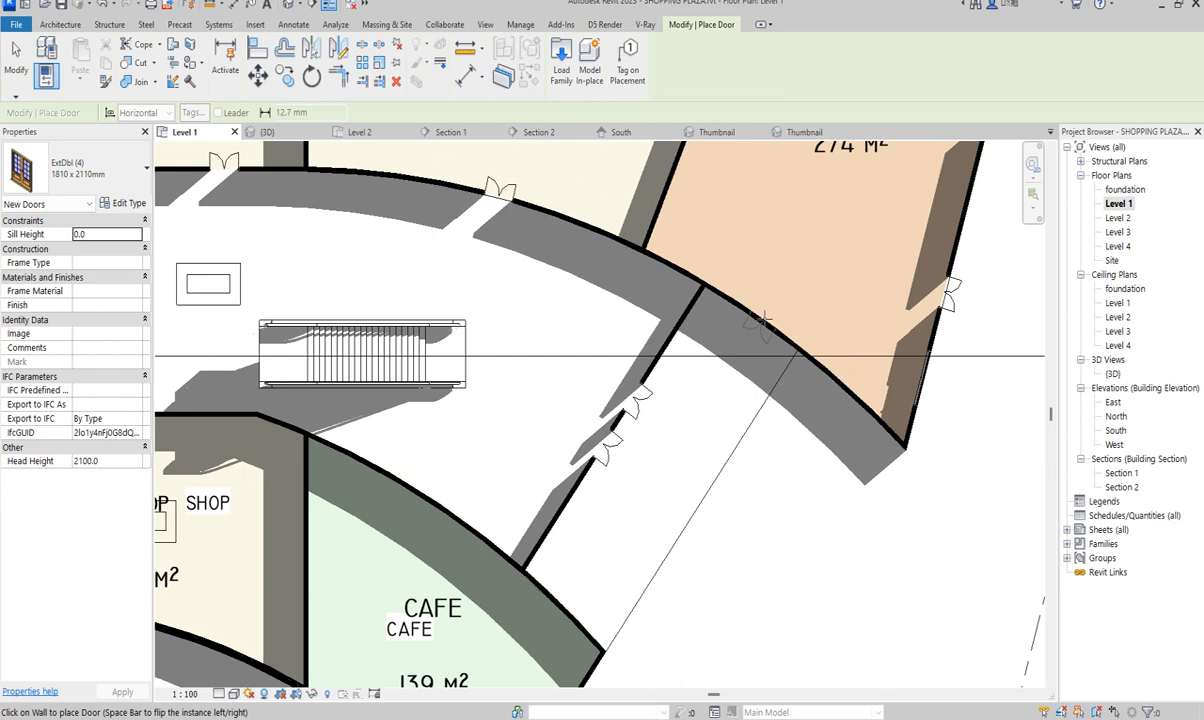
pyautogui.click(761, 318)
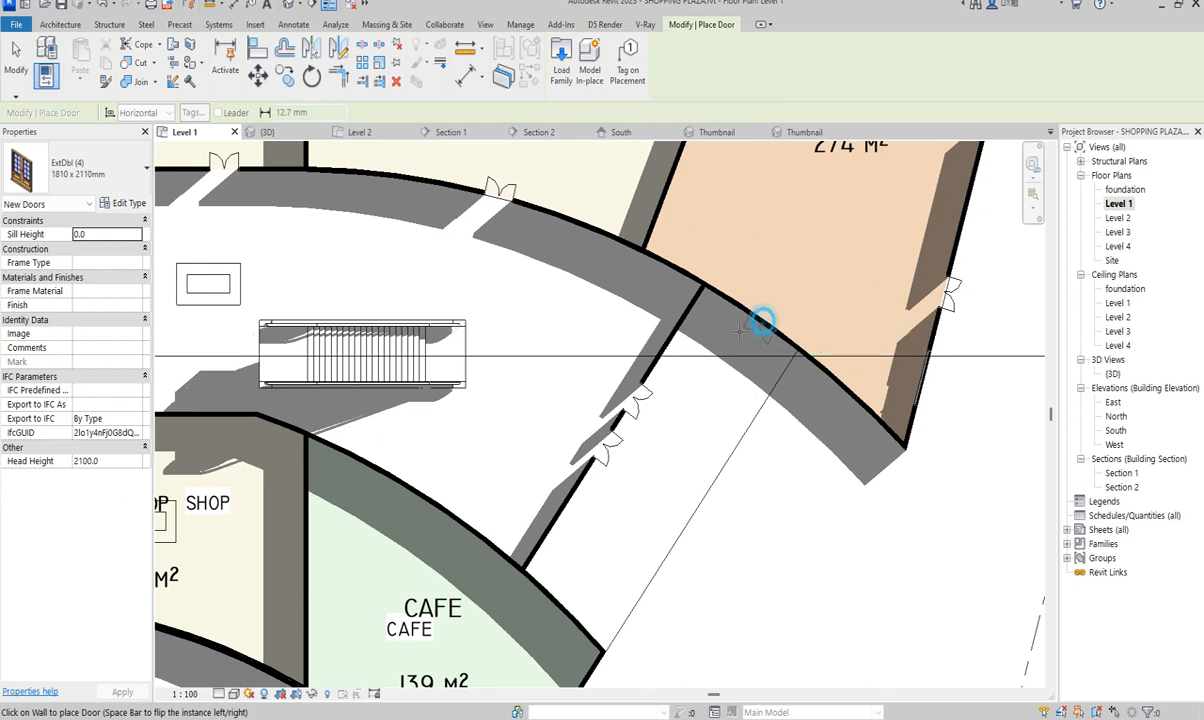
pyautogui.click(563, 607)
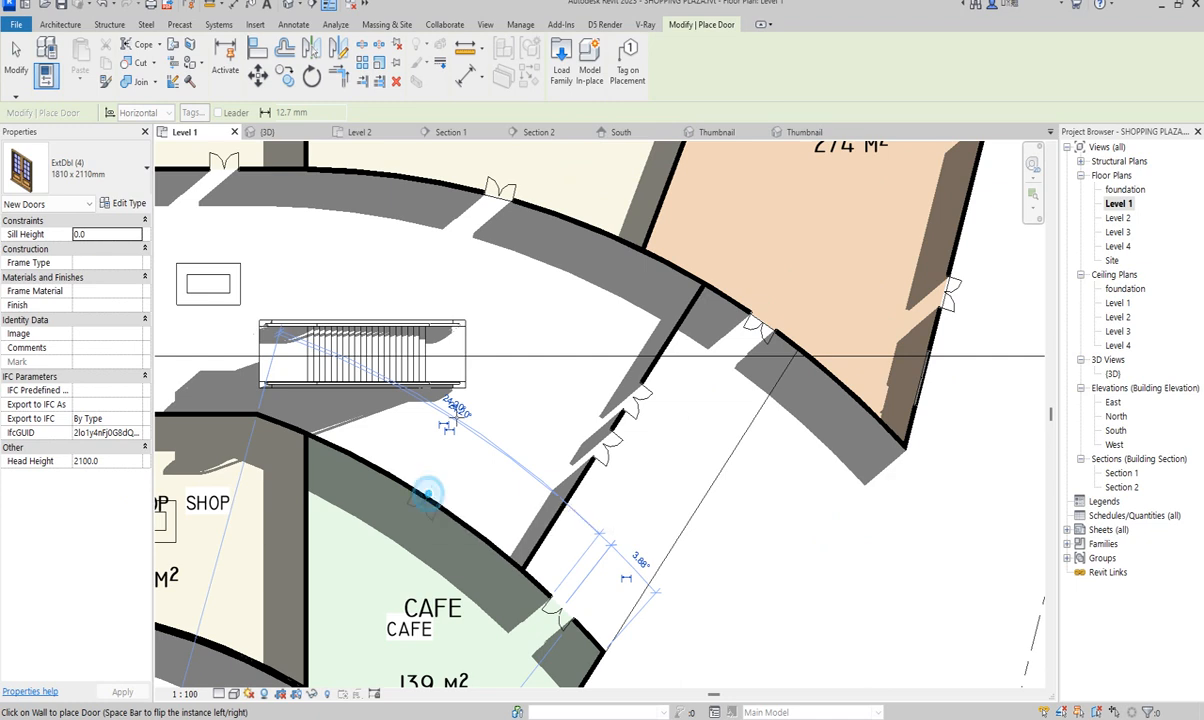
pyautogui.scroll(-6, 427, 493)
pyautogui.scroll(3, 487, 360)
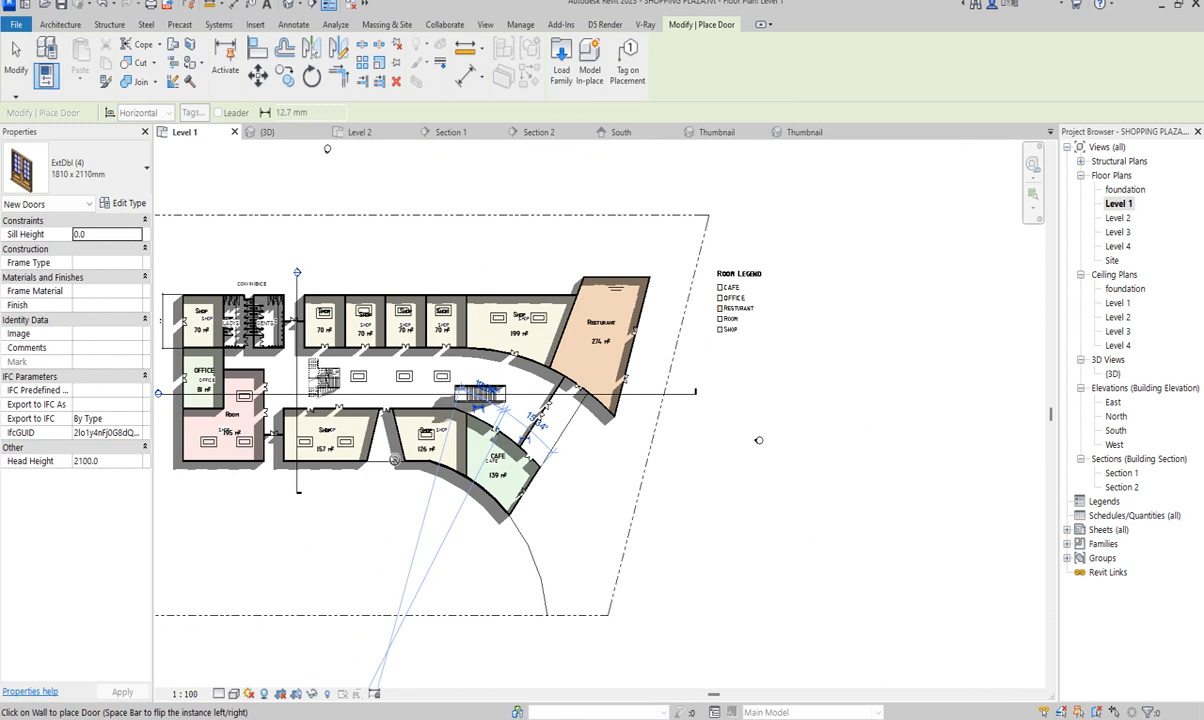
pyautogui.scroll(-1, 713, 450)
pyautogui.press('Escape')
pyautogui.scroll(5, 637, 460)
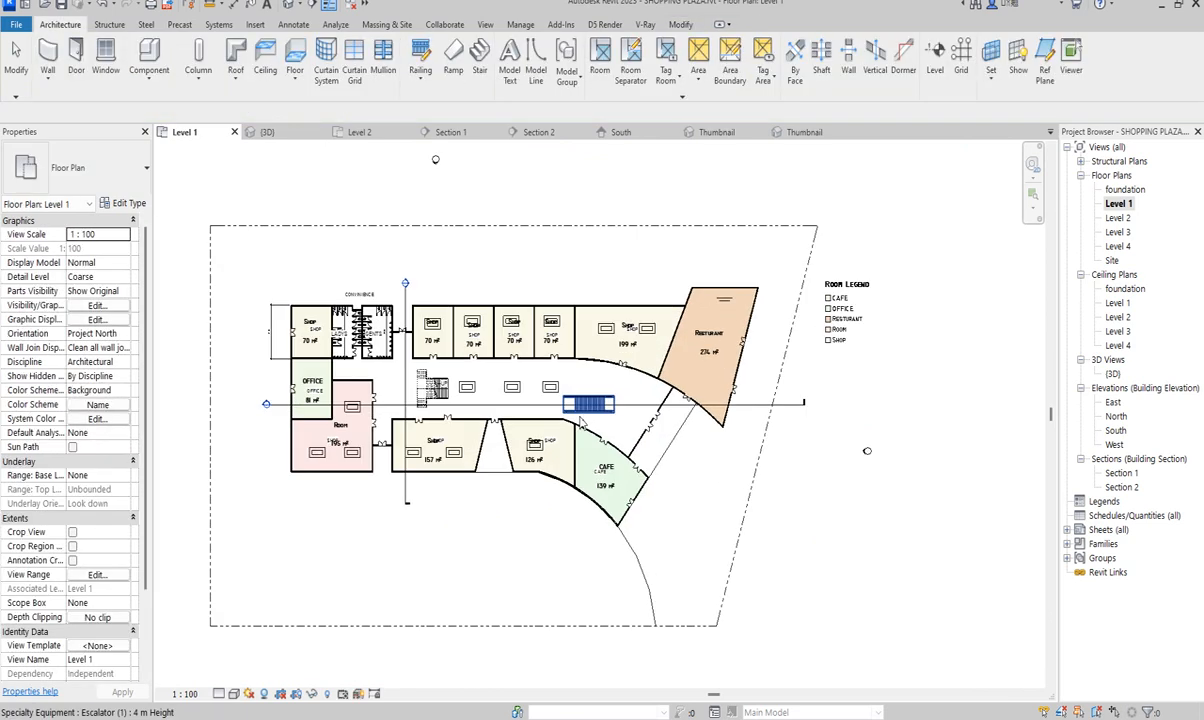
# Step: Examine the plaza's Level 1 plan, then the entrance wall, doors, escalator and roofs in the 3D view, including from the front
pyautogui.scroll(2, 320, 376)
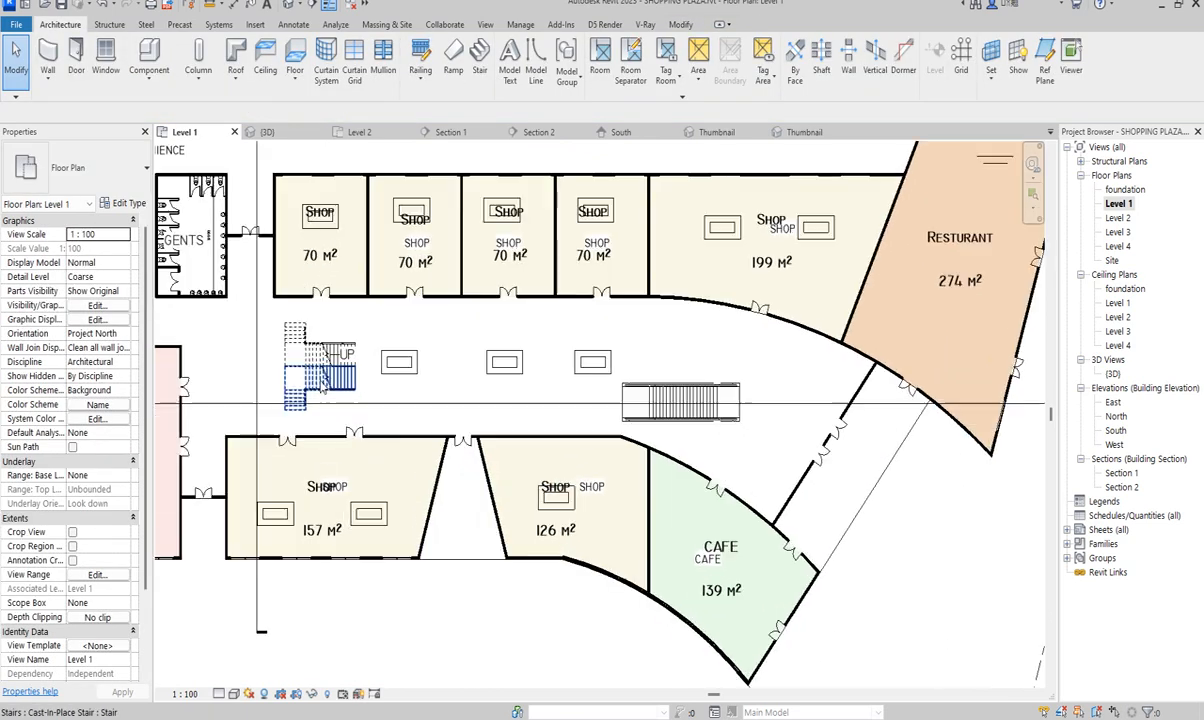
pyautogui.scroll(-2, 650, 394)
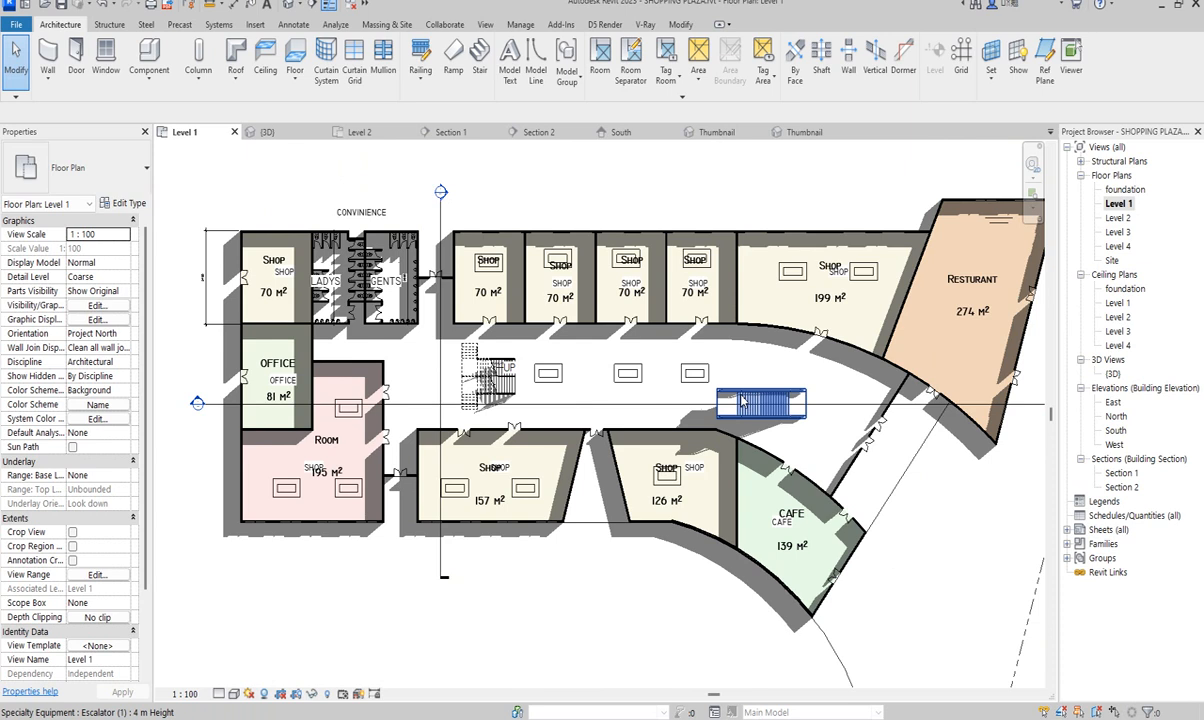
pyautogui.scroll(2, 580, 378)
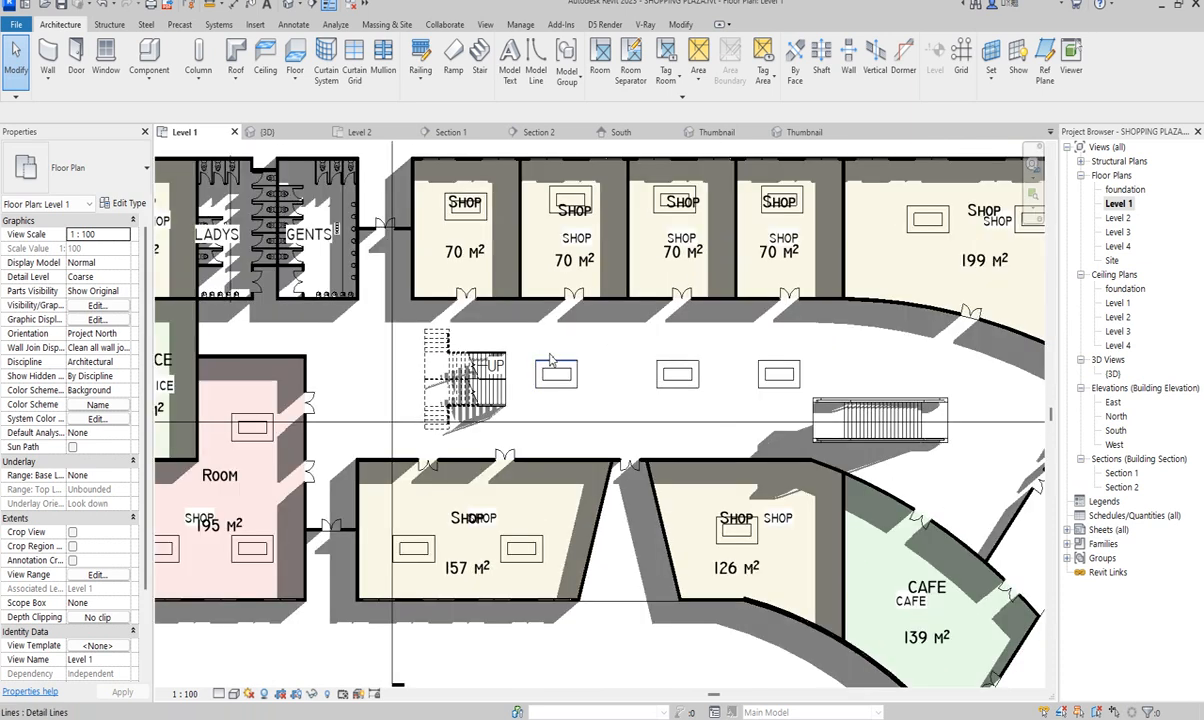
pyautogui.scroll(-3, 533, 316)
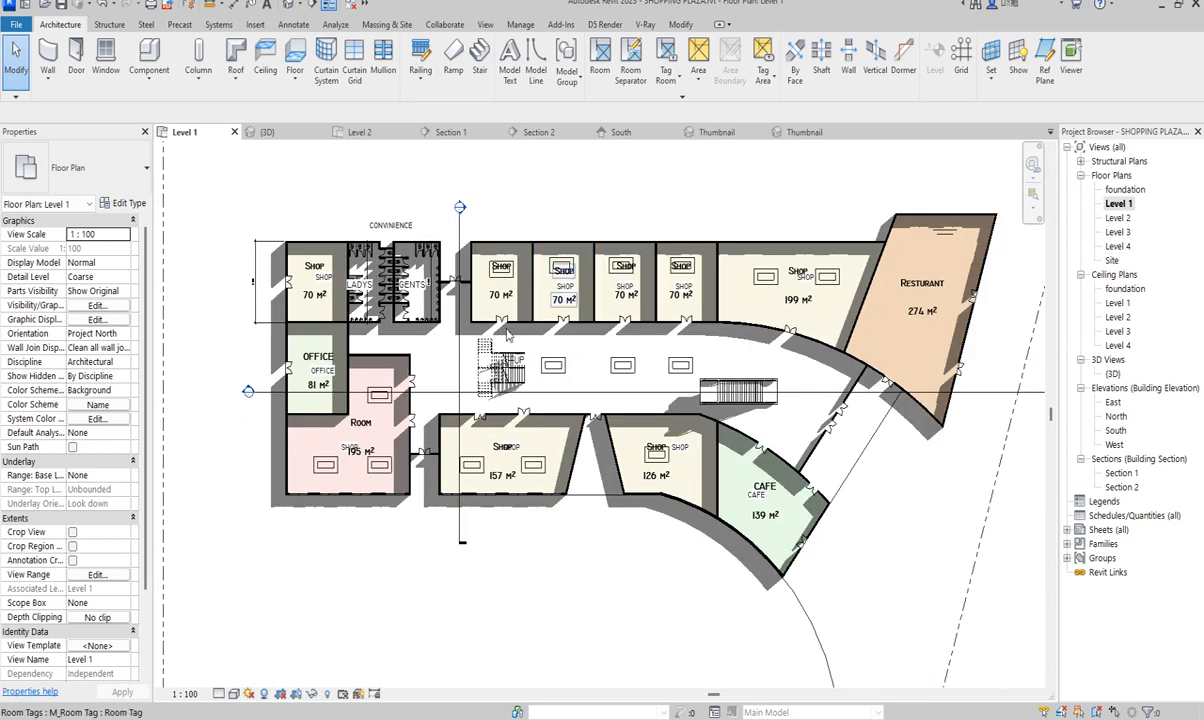
pyautogui.doubleClick(1113, 374)
pyautogui.scroll(-3, 533, 350)
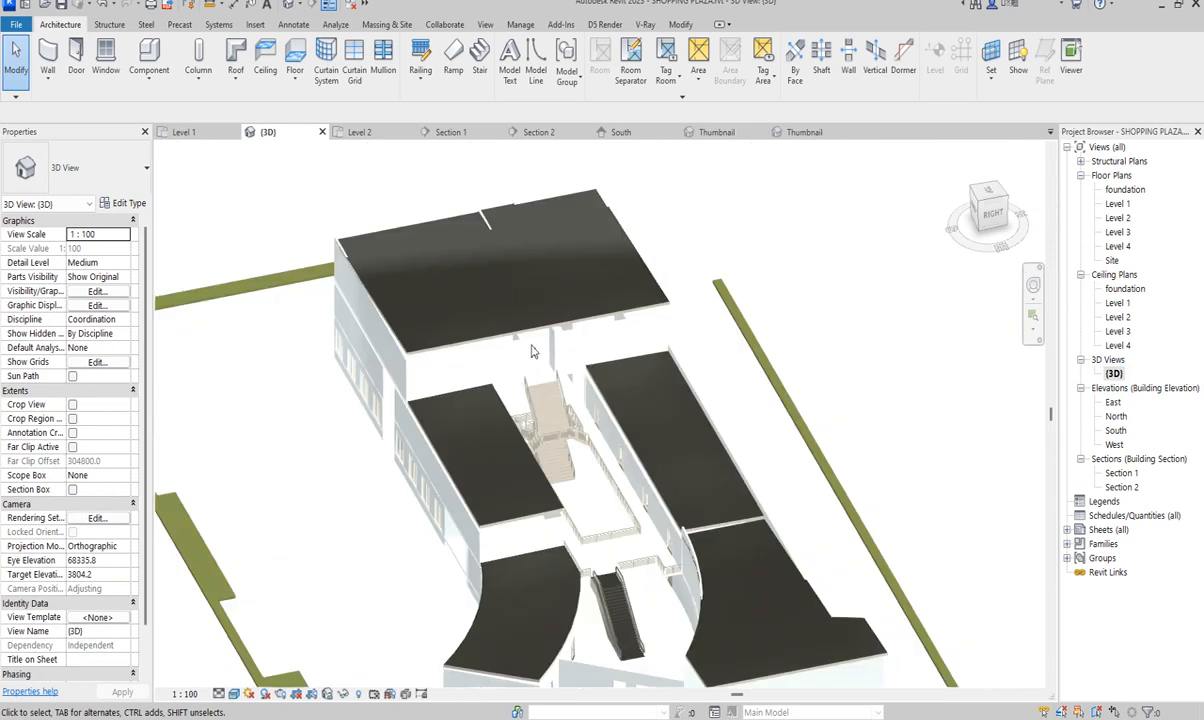
pyautogui.scroll(2, 613, 530)
pyautogui.scroll(3, 629, 462)
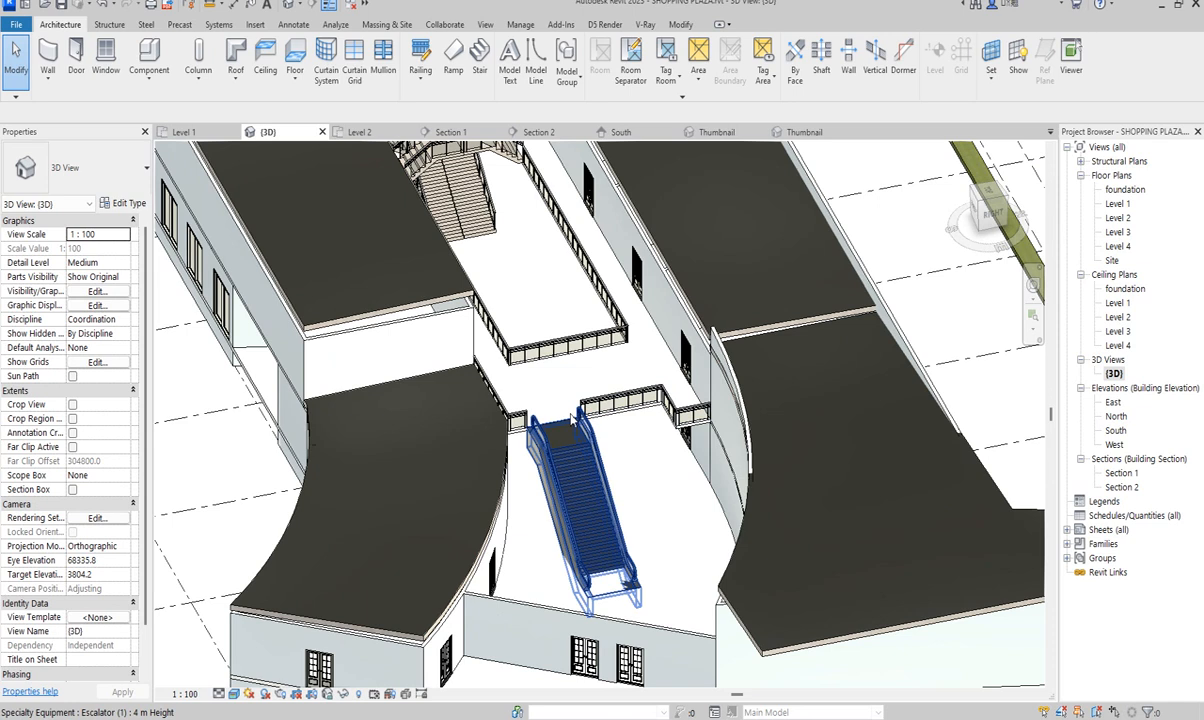
pyautogui.scroll(-4, 693, 378)
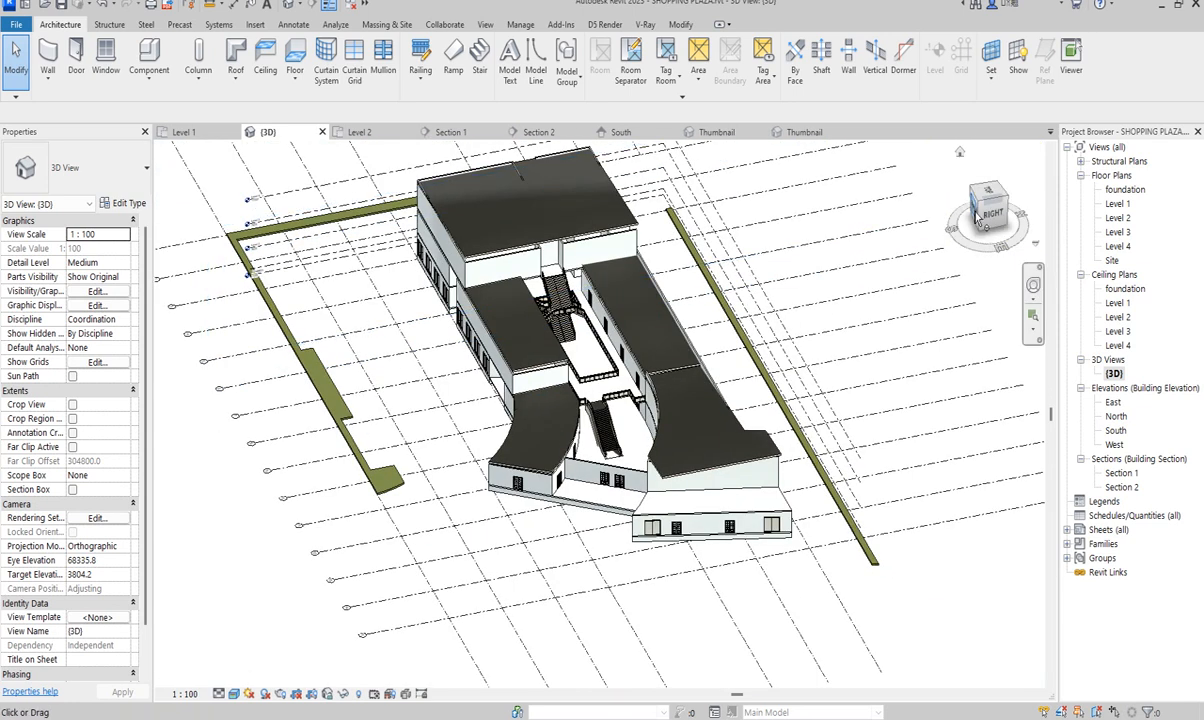
pyautogui.click(985, 210)
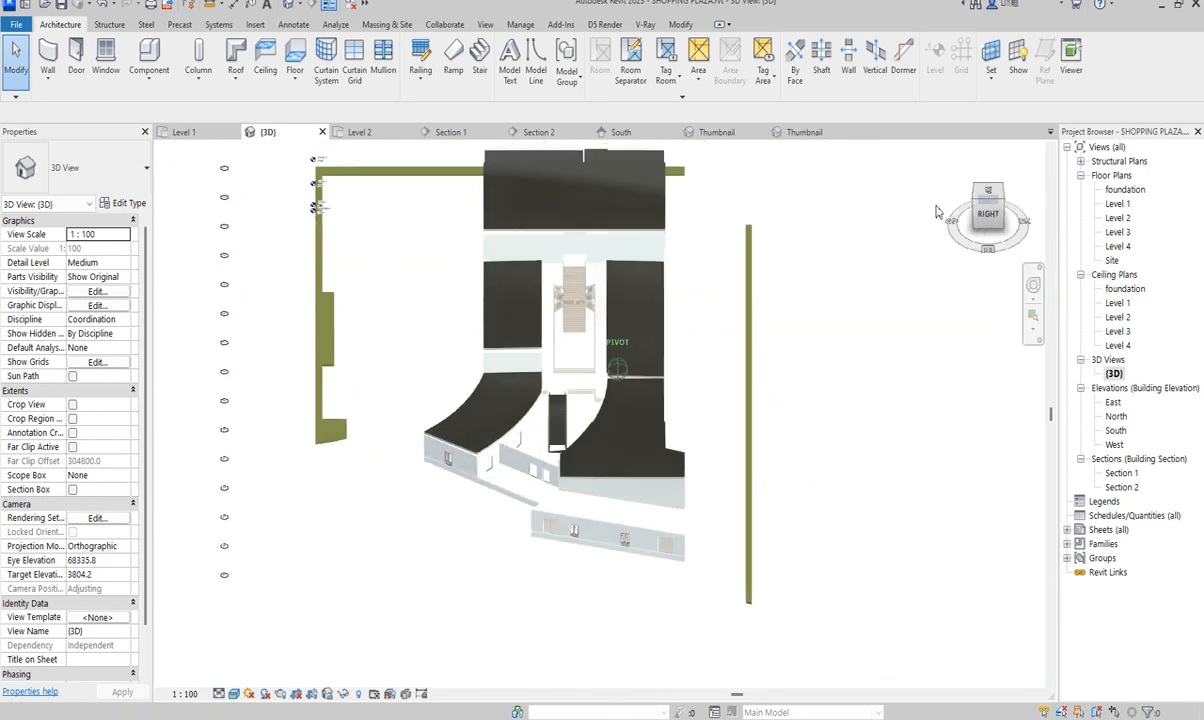
pyautogui.moveTo(930, 212)
pyautogui.keyDown('shift'); pyautogui.mouseDown(button='middle')
pyautogui.moveTo(735, 274)
pyautogui.moveTo(652, 258)
pyautogui.moveTo(607, 277)
pyautogui.moveTo(529, 237)
pyautogui.moveTo(258, 301)
pyautogui.moveTo(253, 321)
pyautogui.mouseUp(button='middle'); pyautogui.keyUp('shift')
pyautogui.scroll(5, 600, 410)
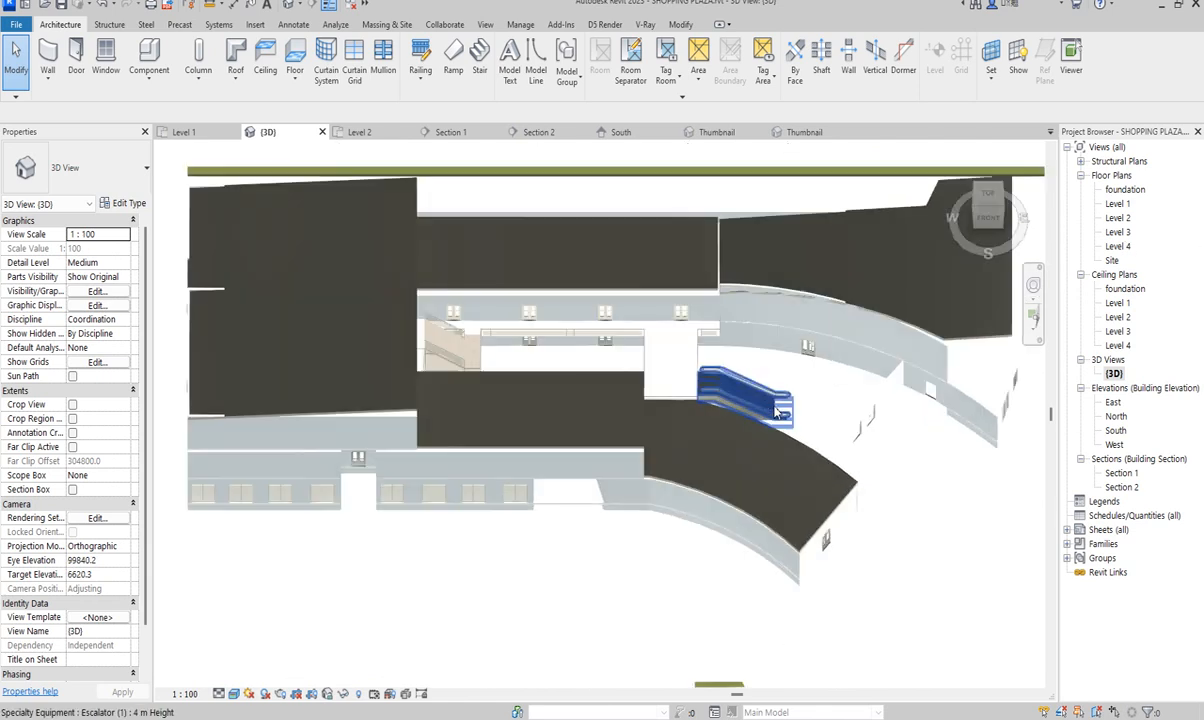
pyautogui.scroll(-4, 526, 353)
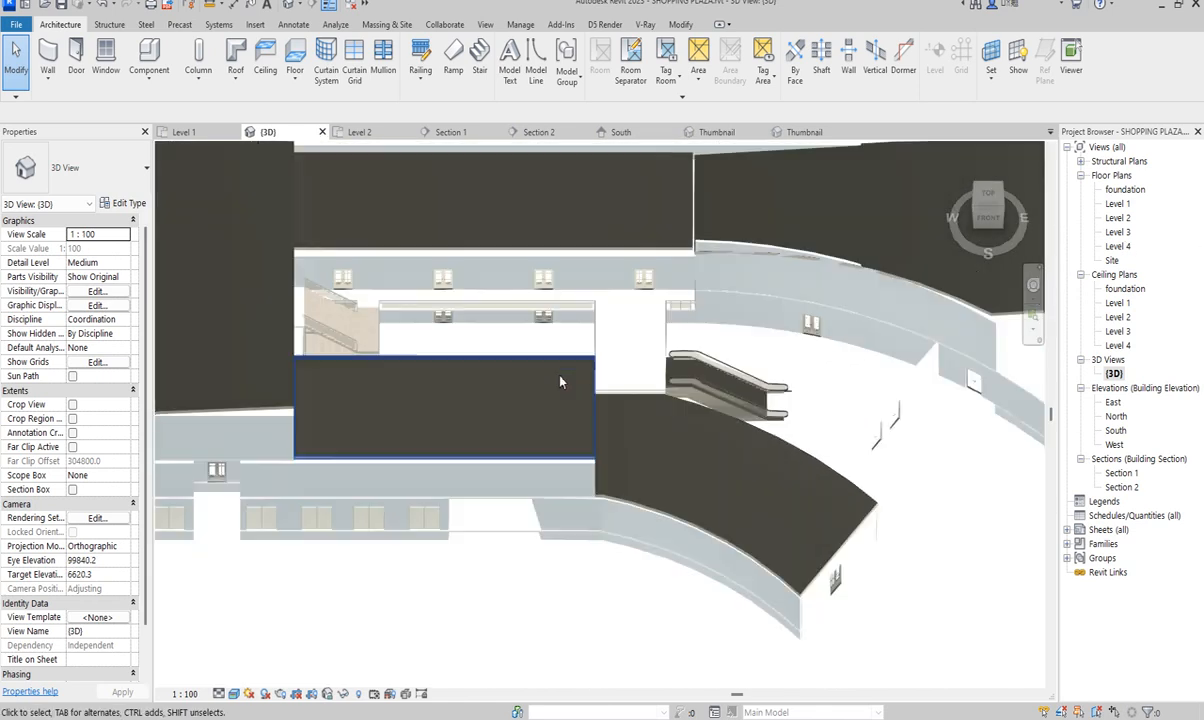
pyautogui.scroll(-3, 683, 430)
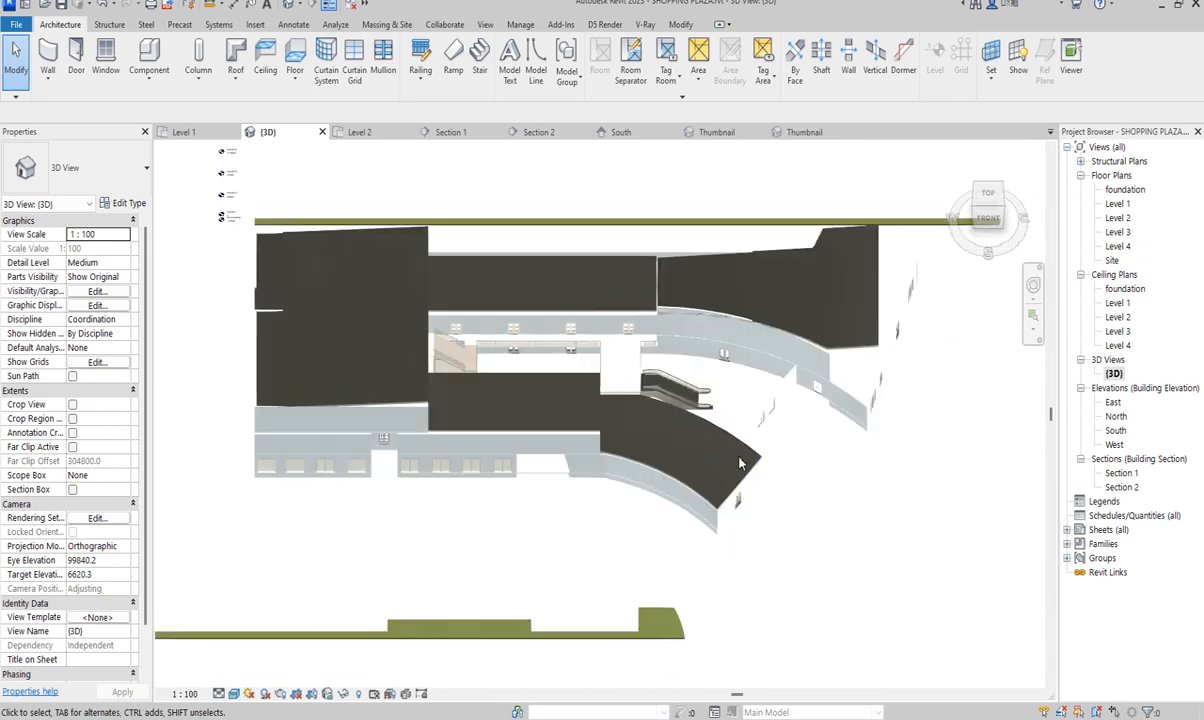